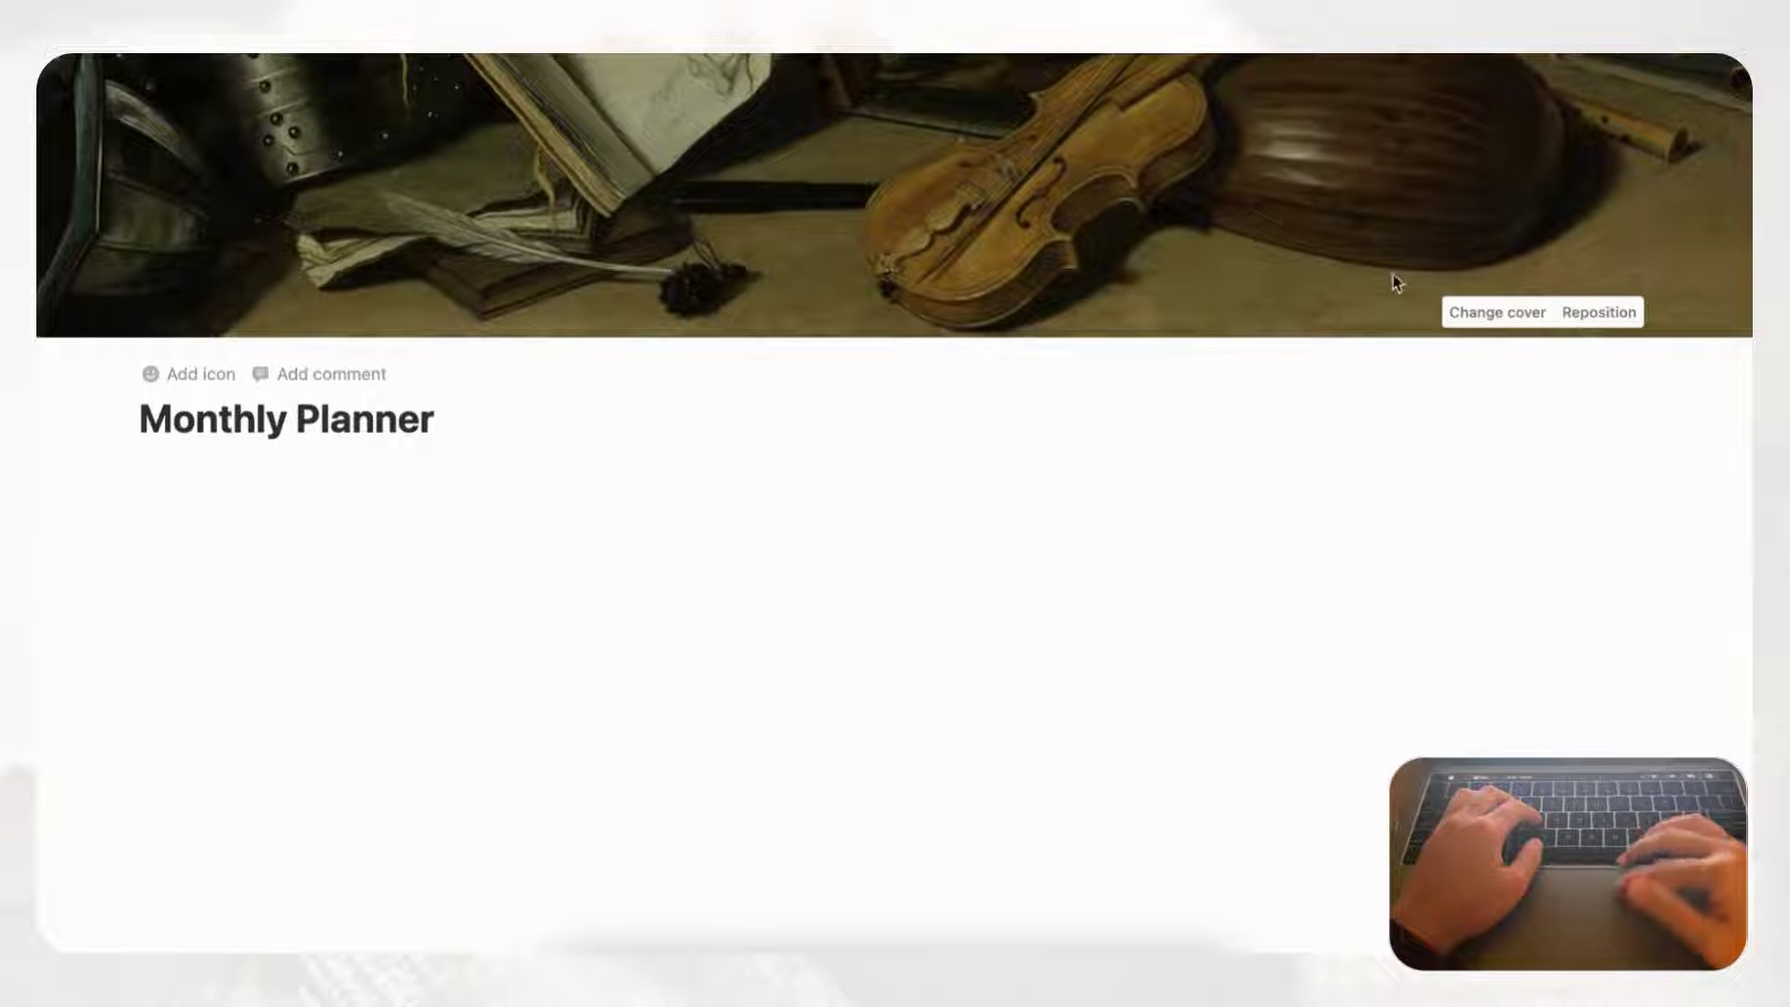
- Replace the page cover with a misty mountain sunrise photo from Unsplash, found by searching for "view"
click(1492, 311)
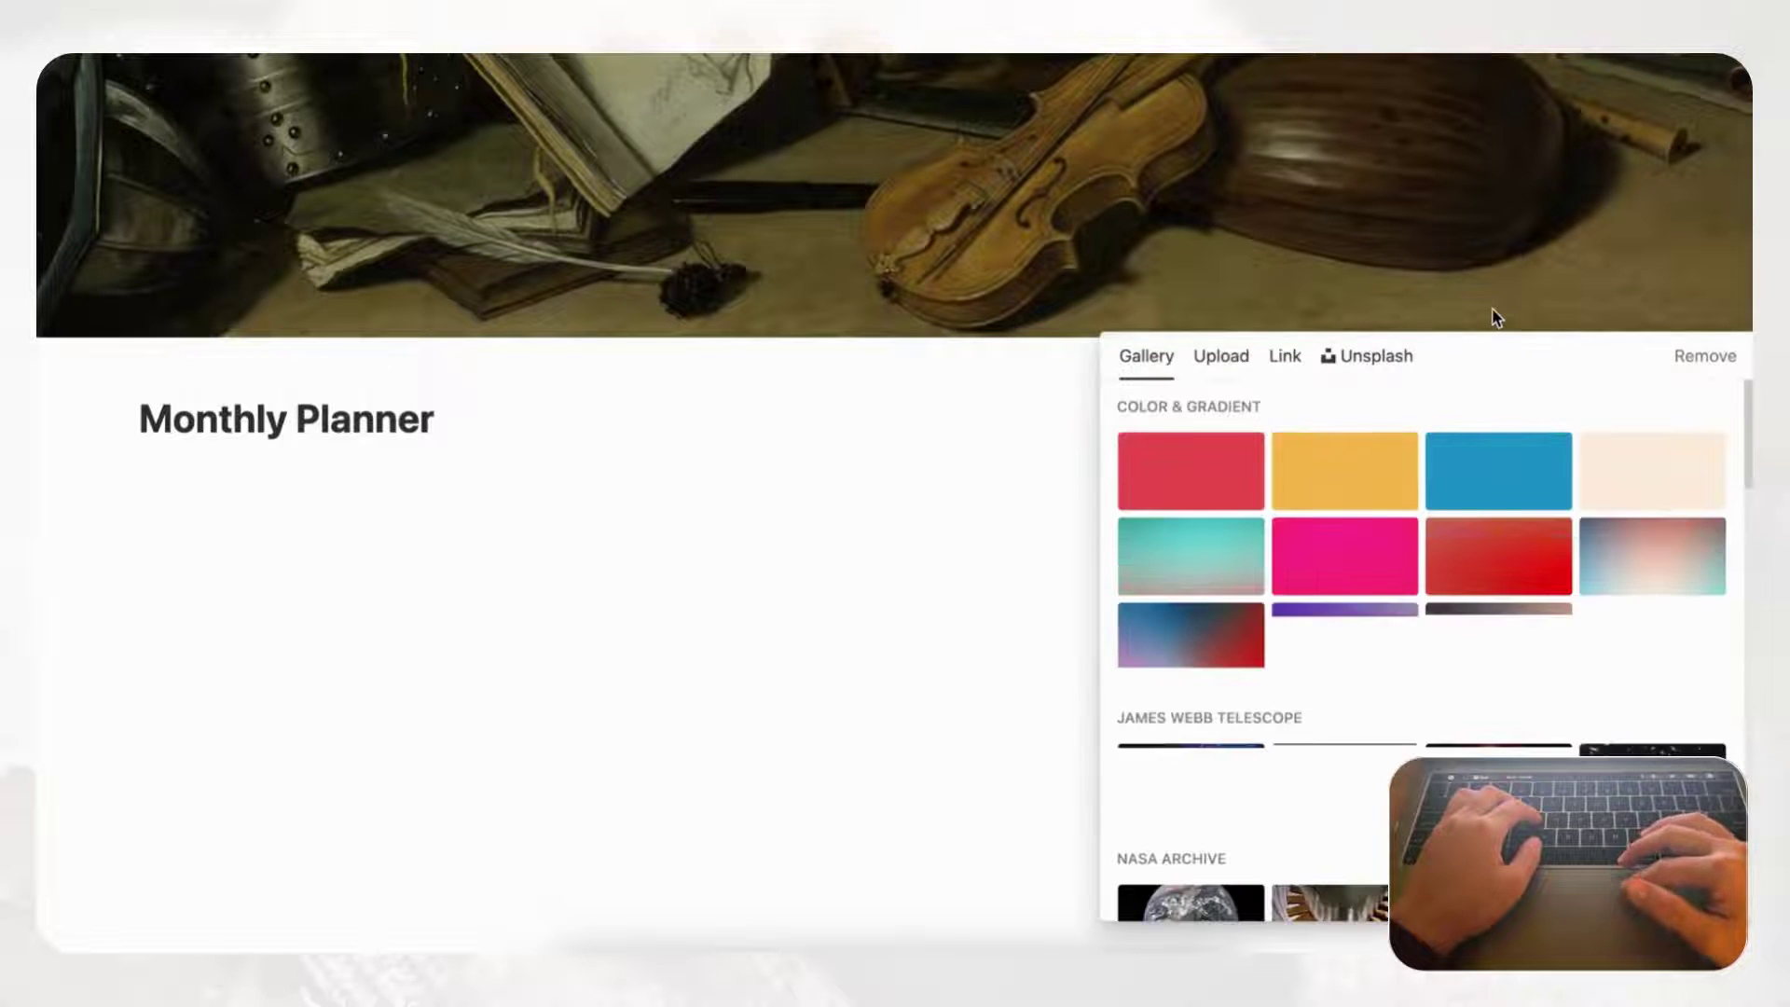
click(1376, 368)
text(view)
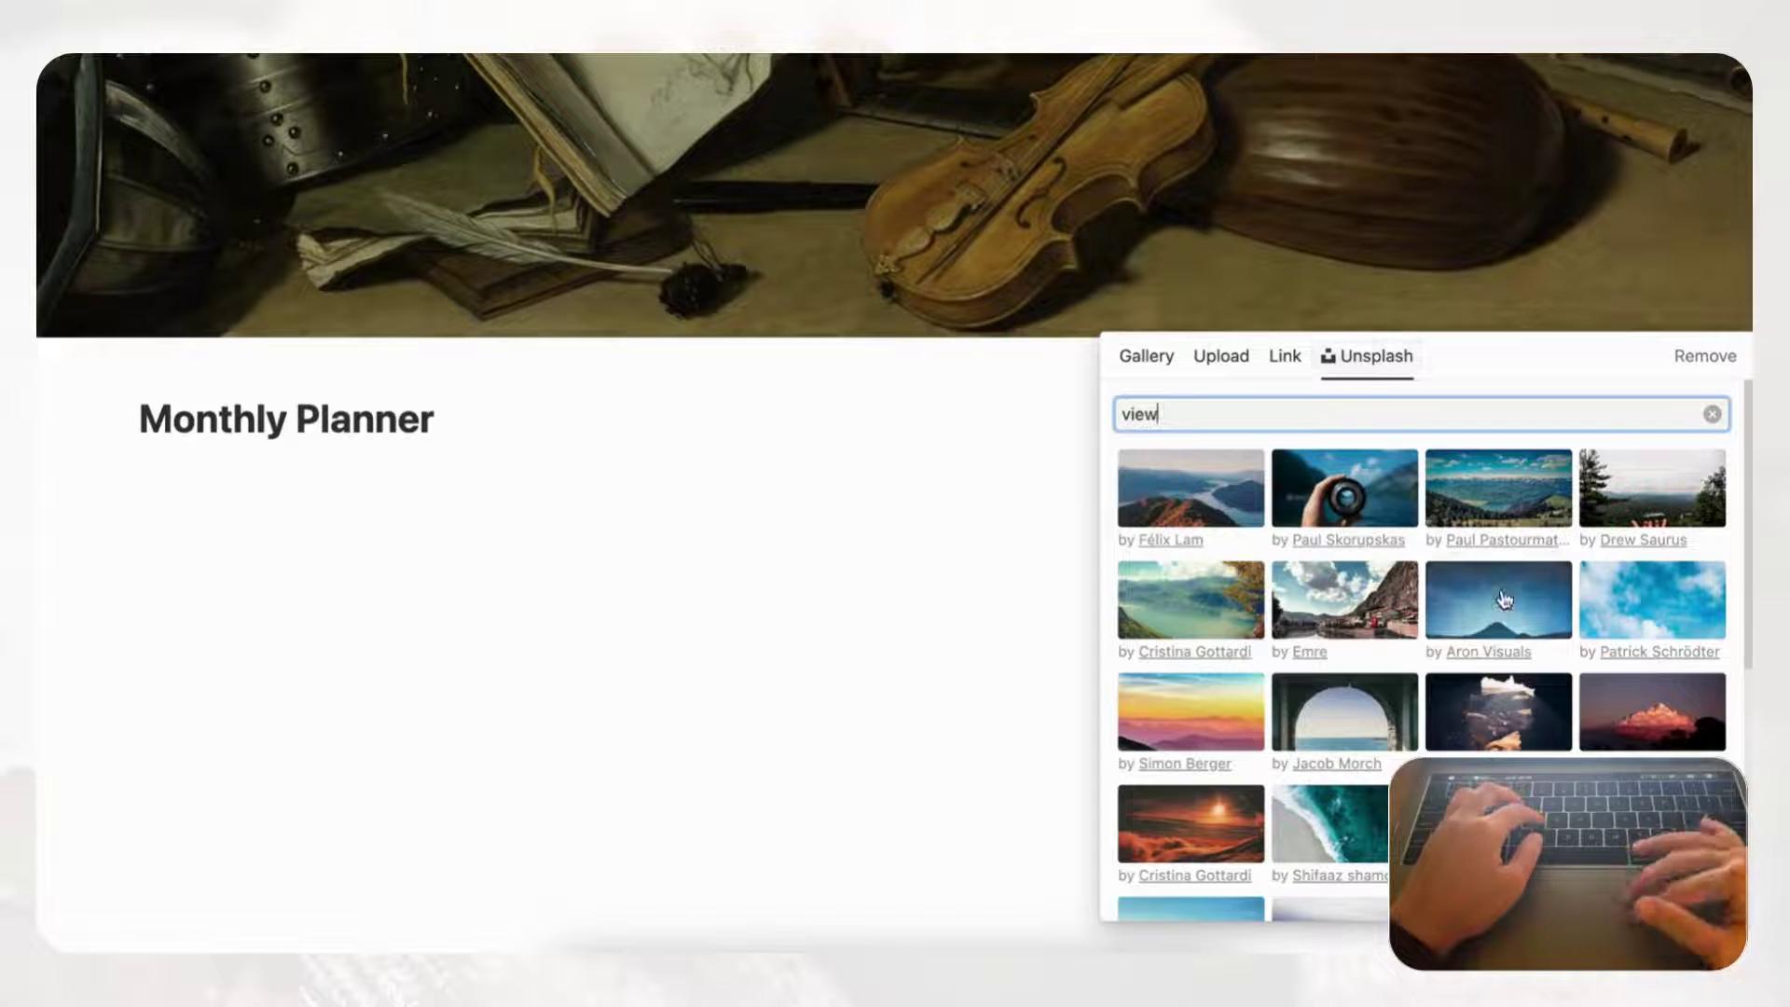
scroll(1503, 600, down, 5)
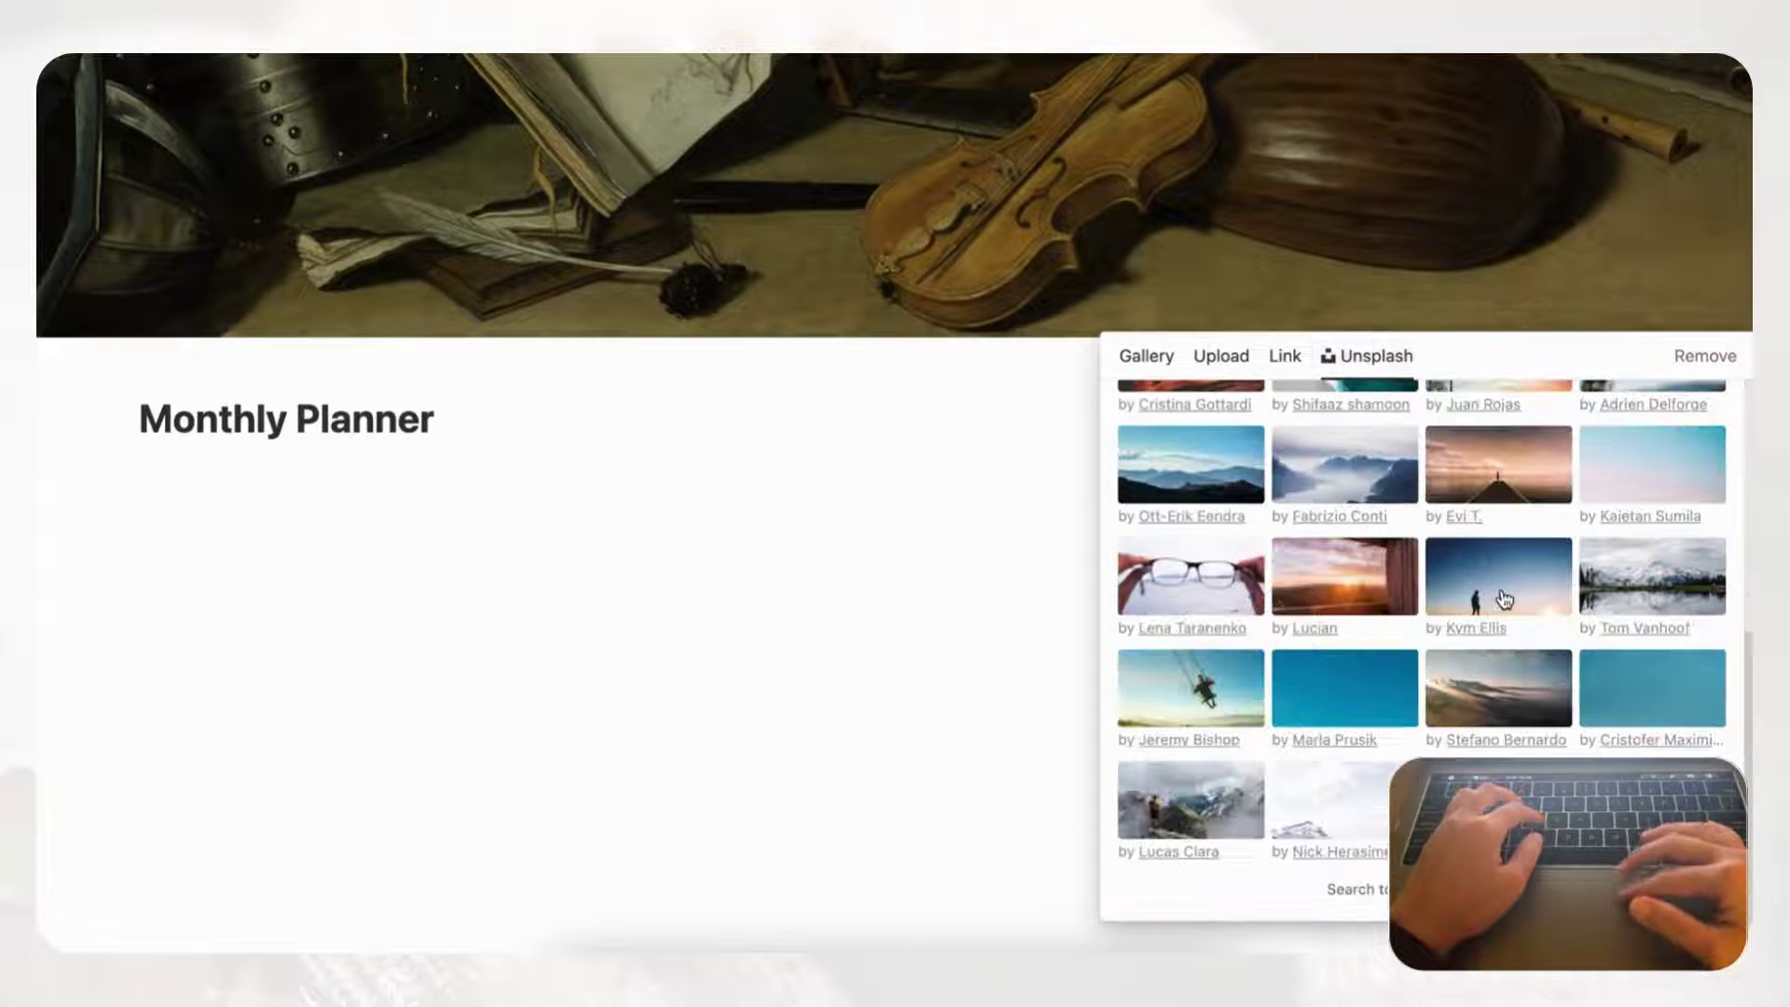
click(1487, 700)
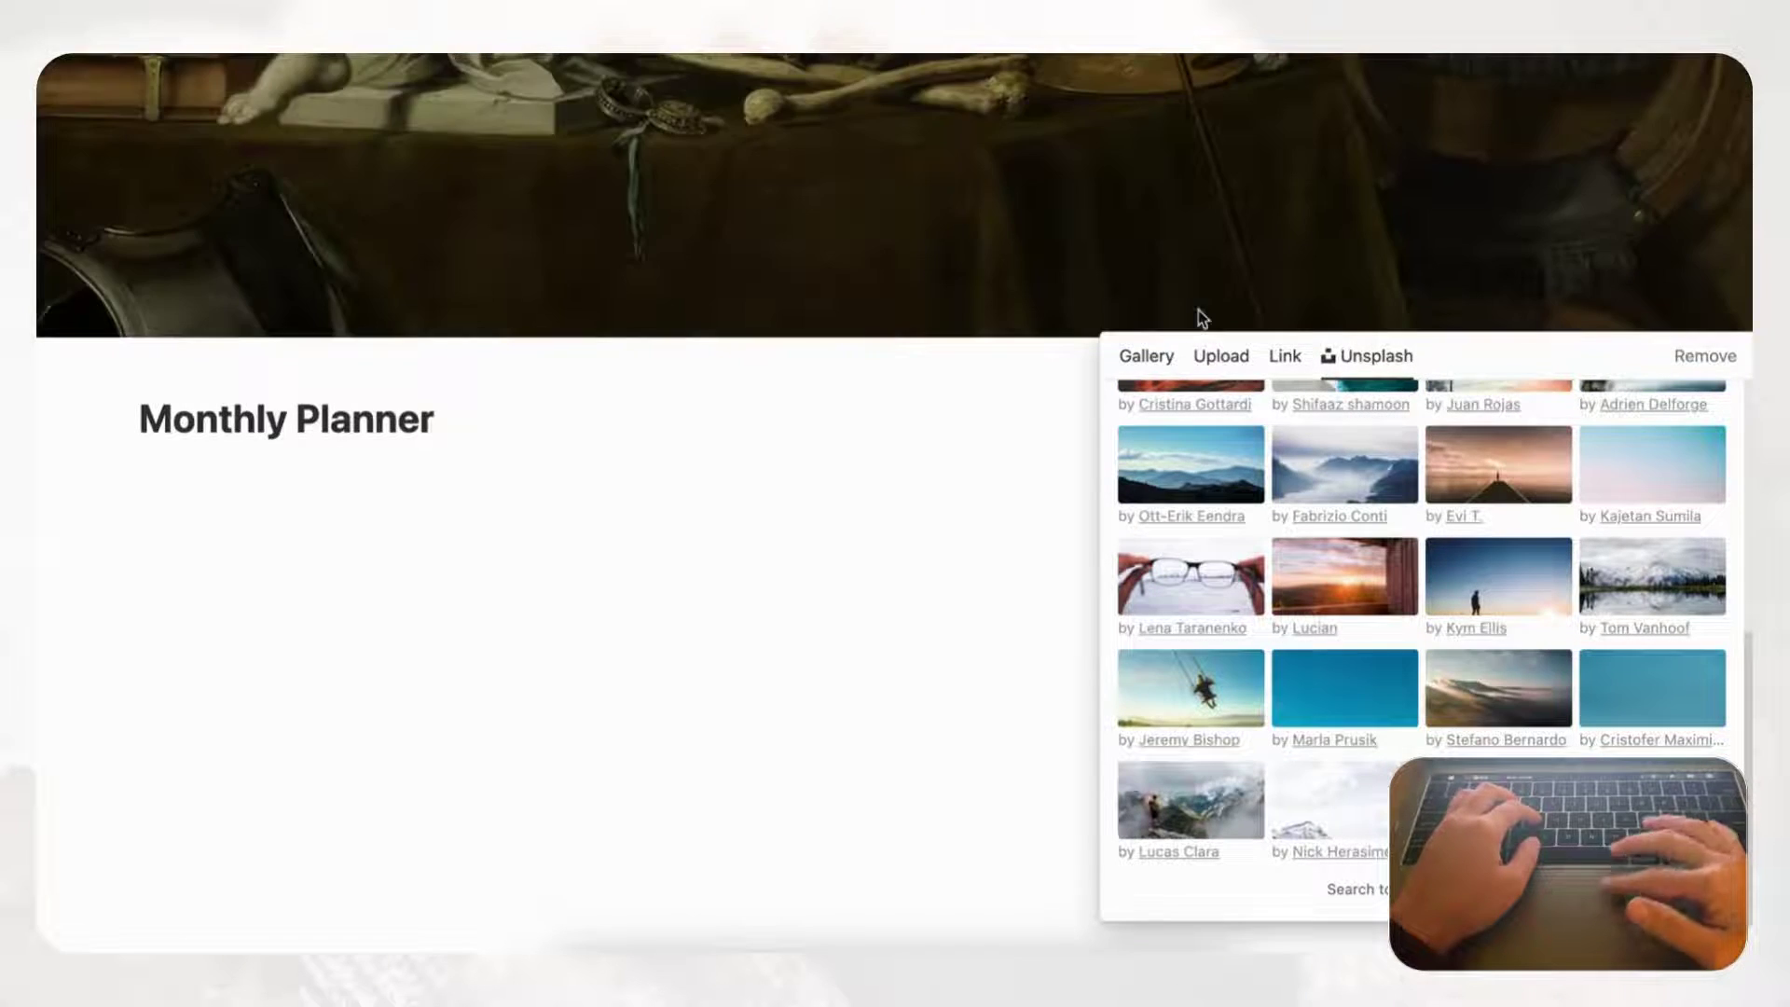
click(1254, 266)
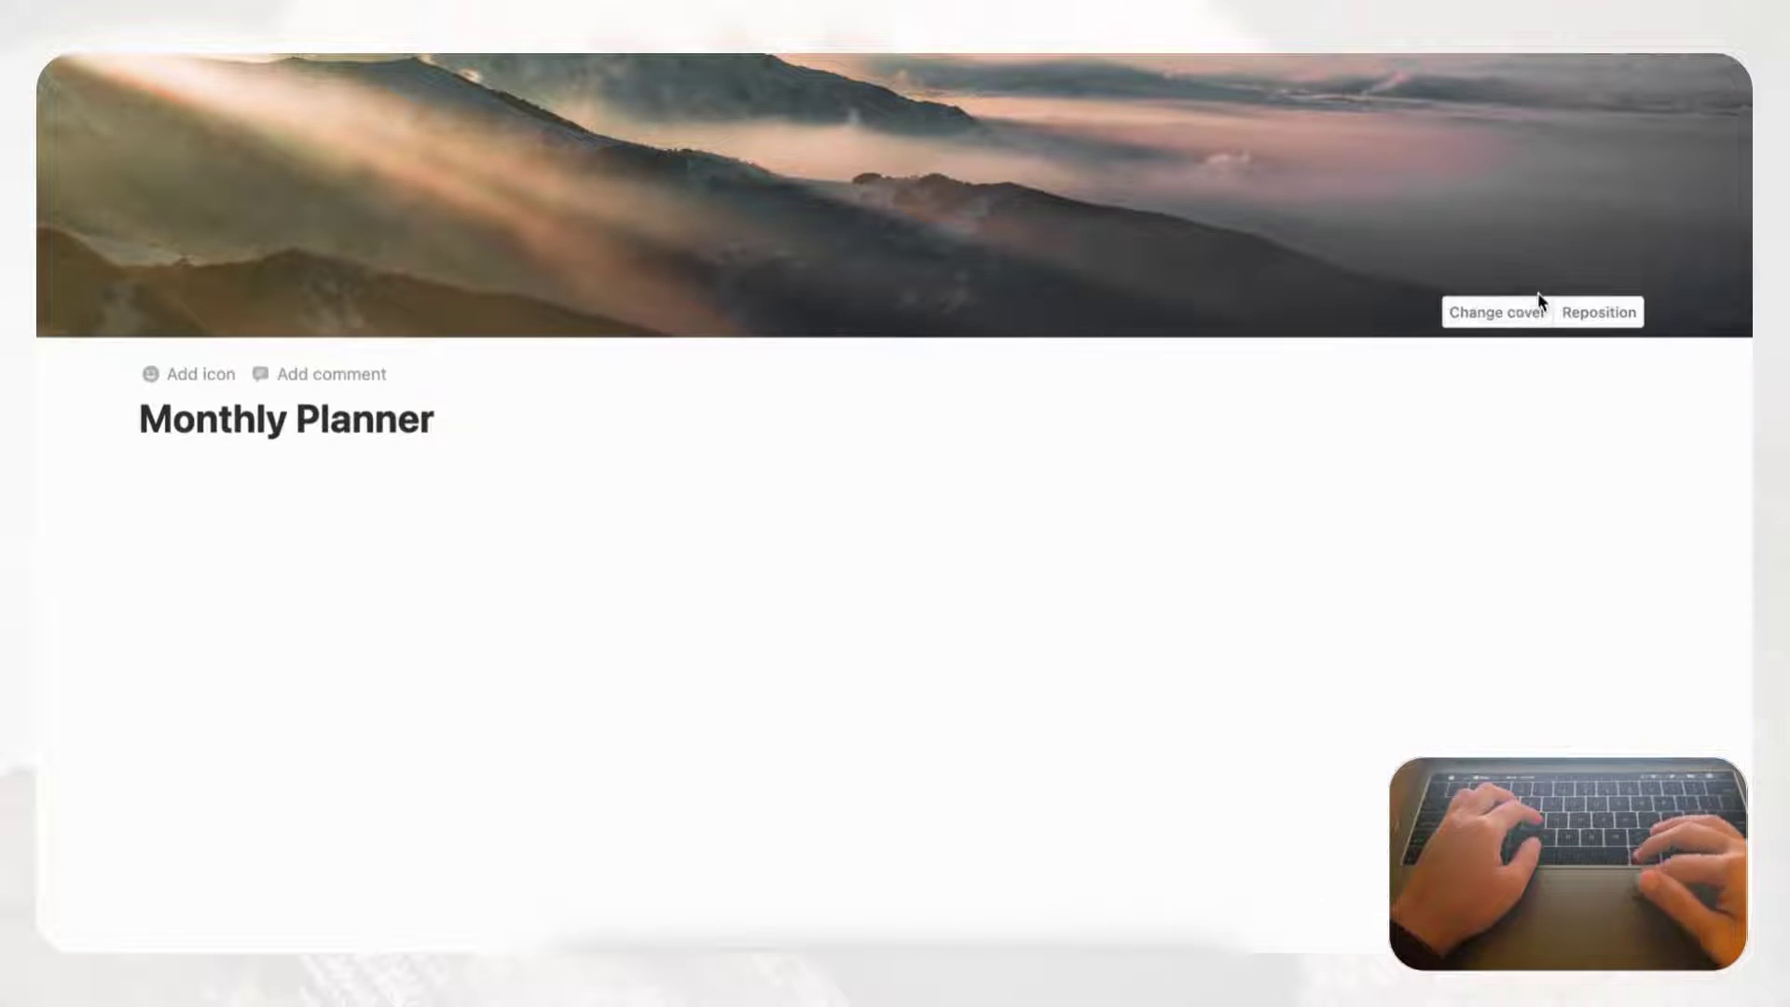
- Reposition the cover image downward so the mountain peaks and sky show, and save the position
click(1620, 314)
drag(1462, 148, 1474, 324)
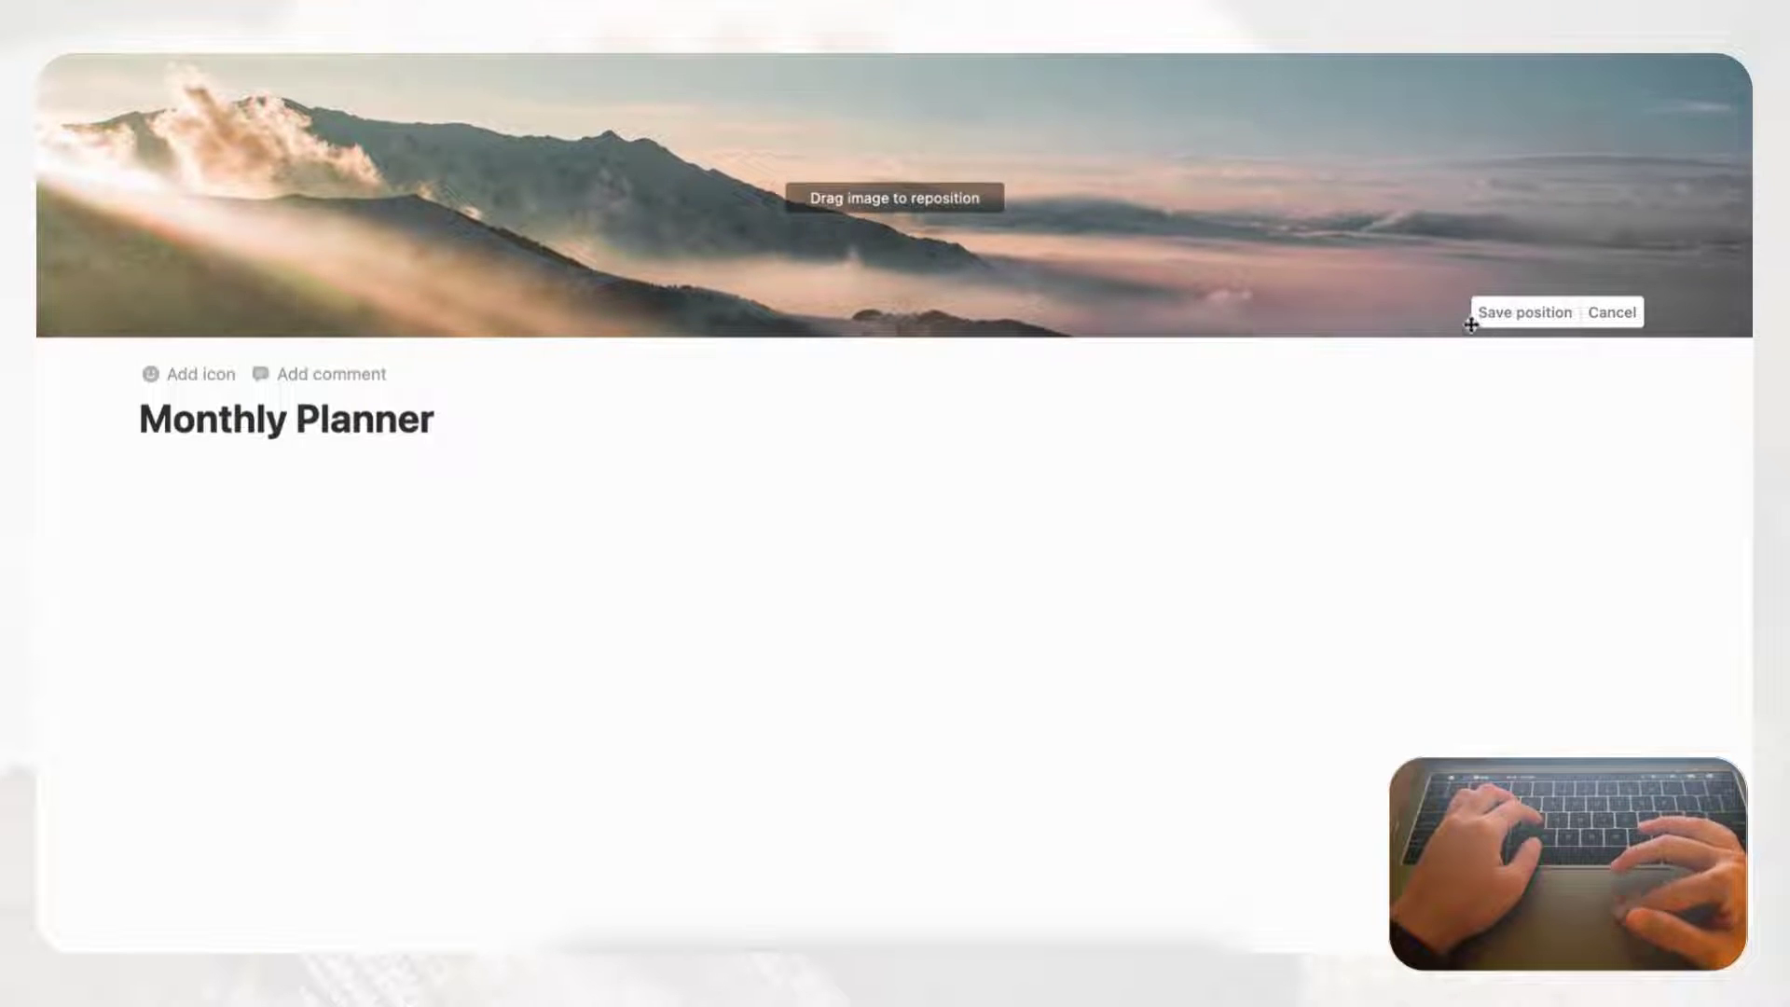
click(1521, 319)
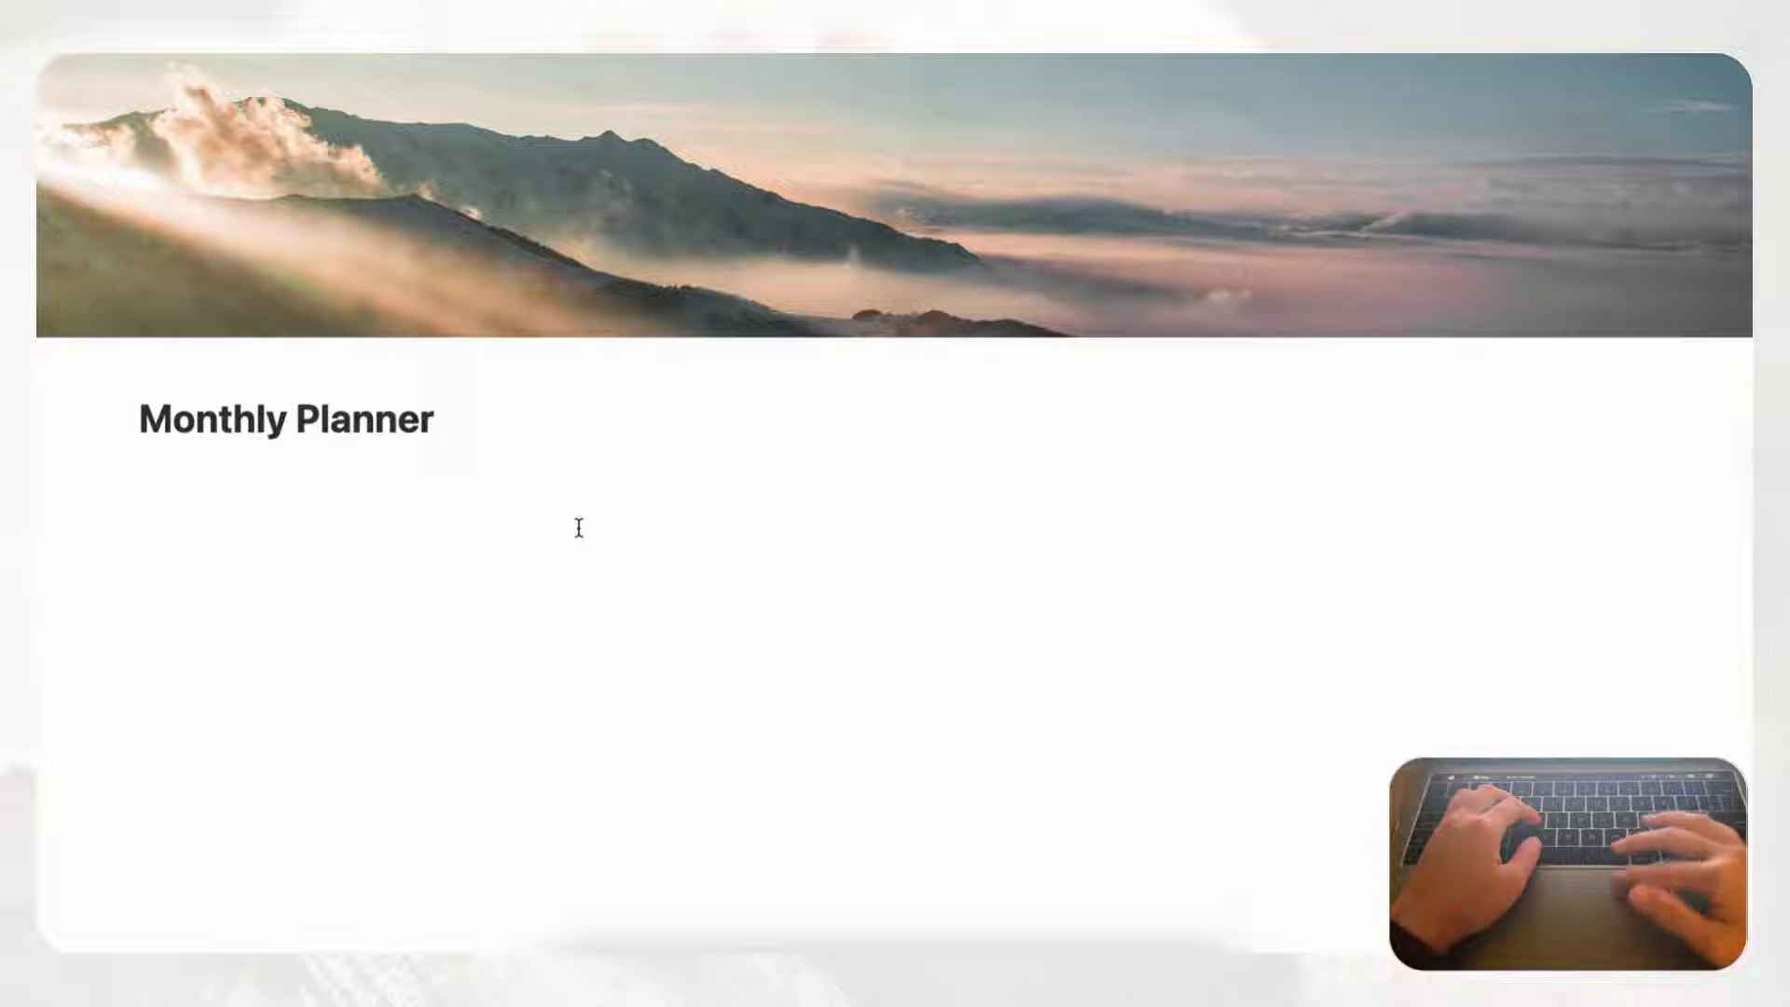
- Insert a 2 columns block below the page title and enter "Monthly plans" in the first column
click(243, 471)
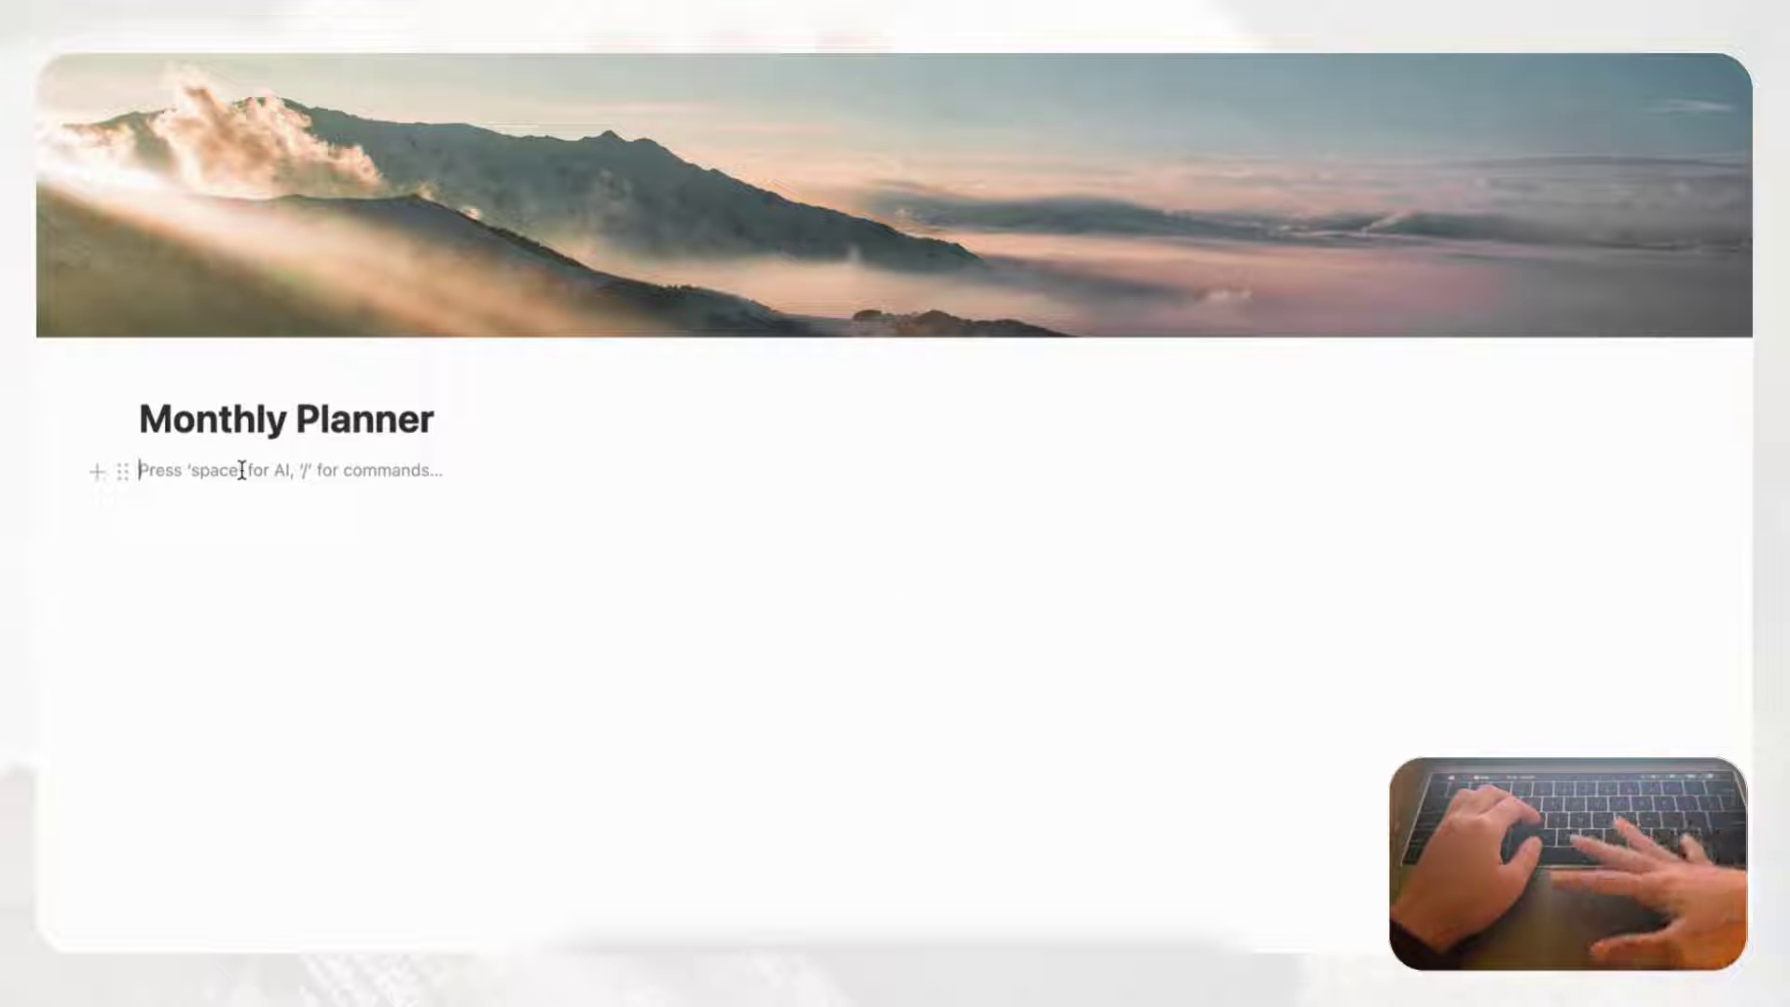
text(/colu)
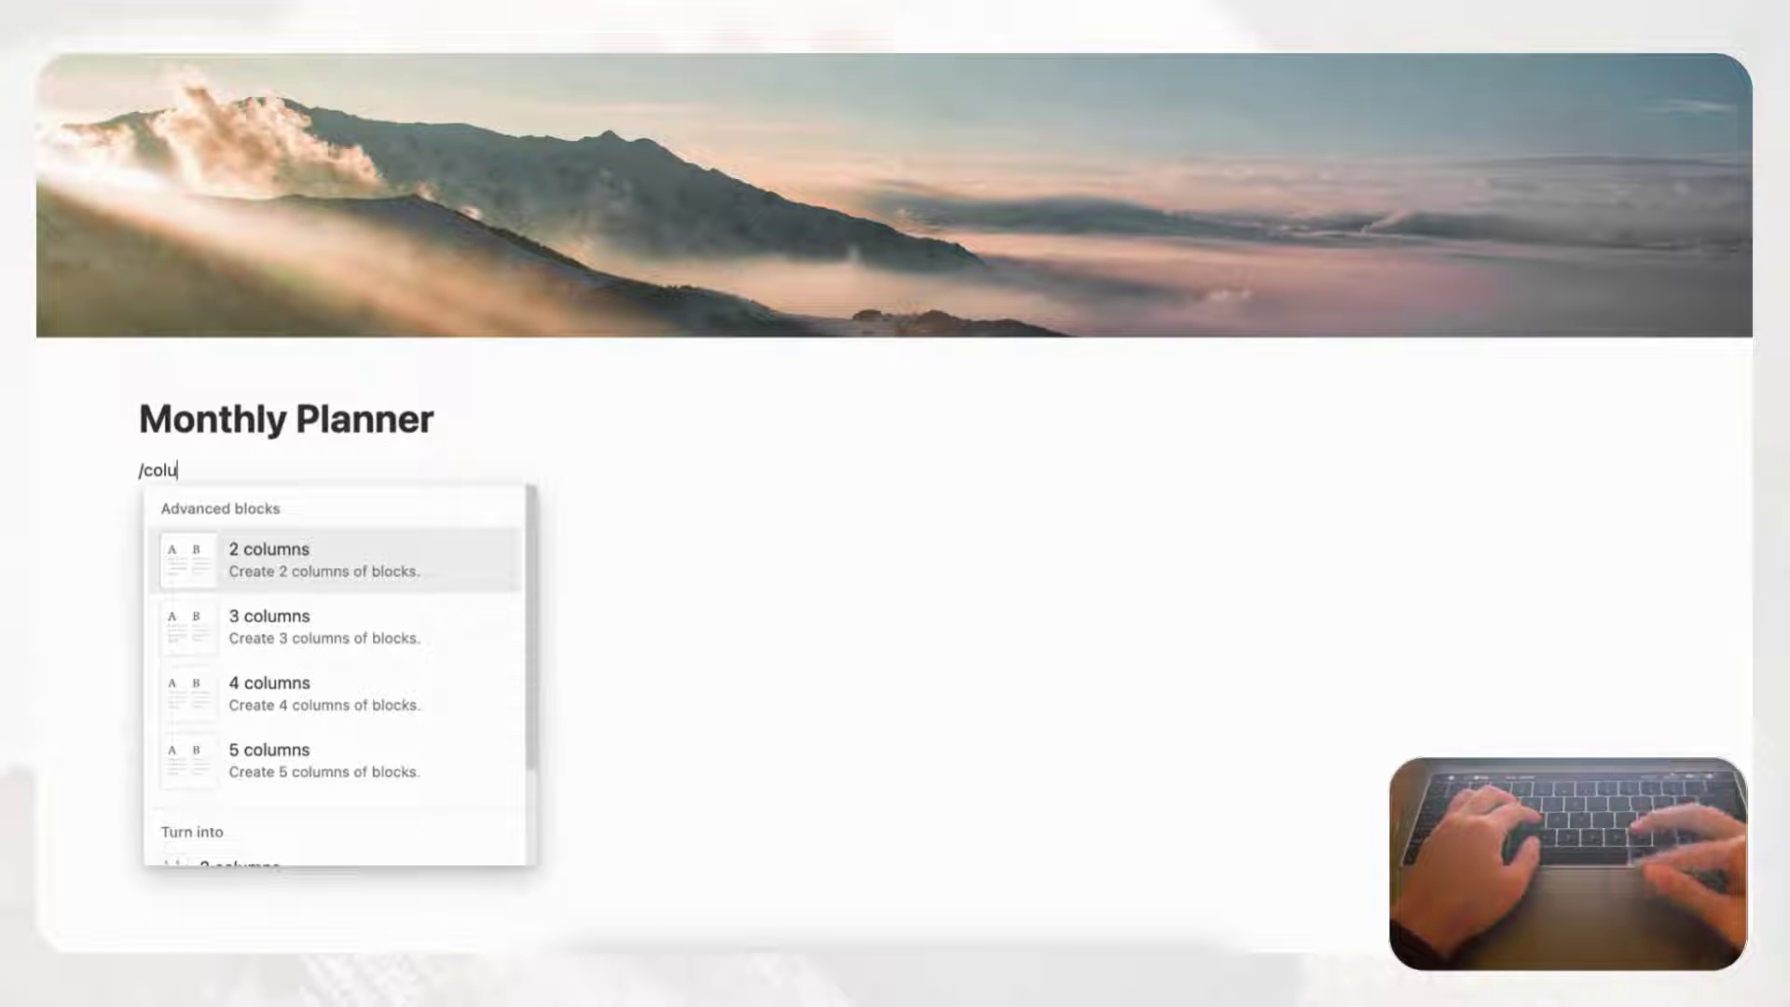
click(279, 565)
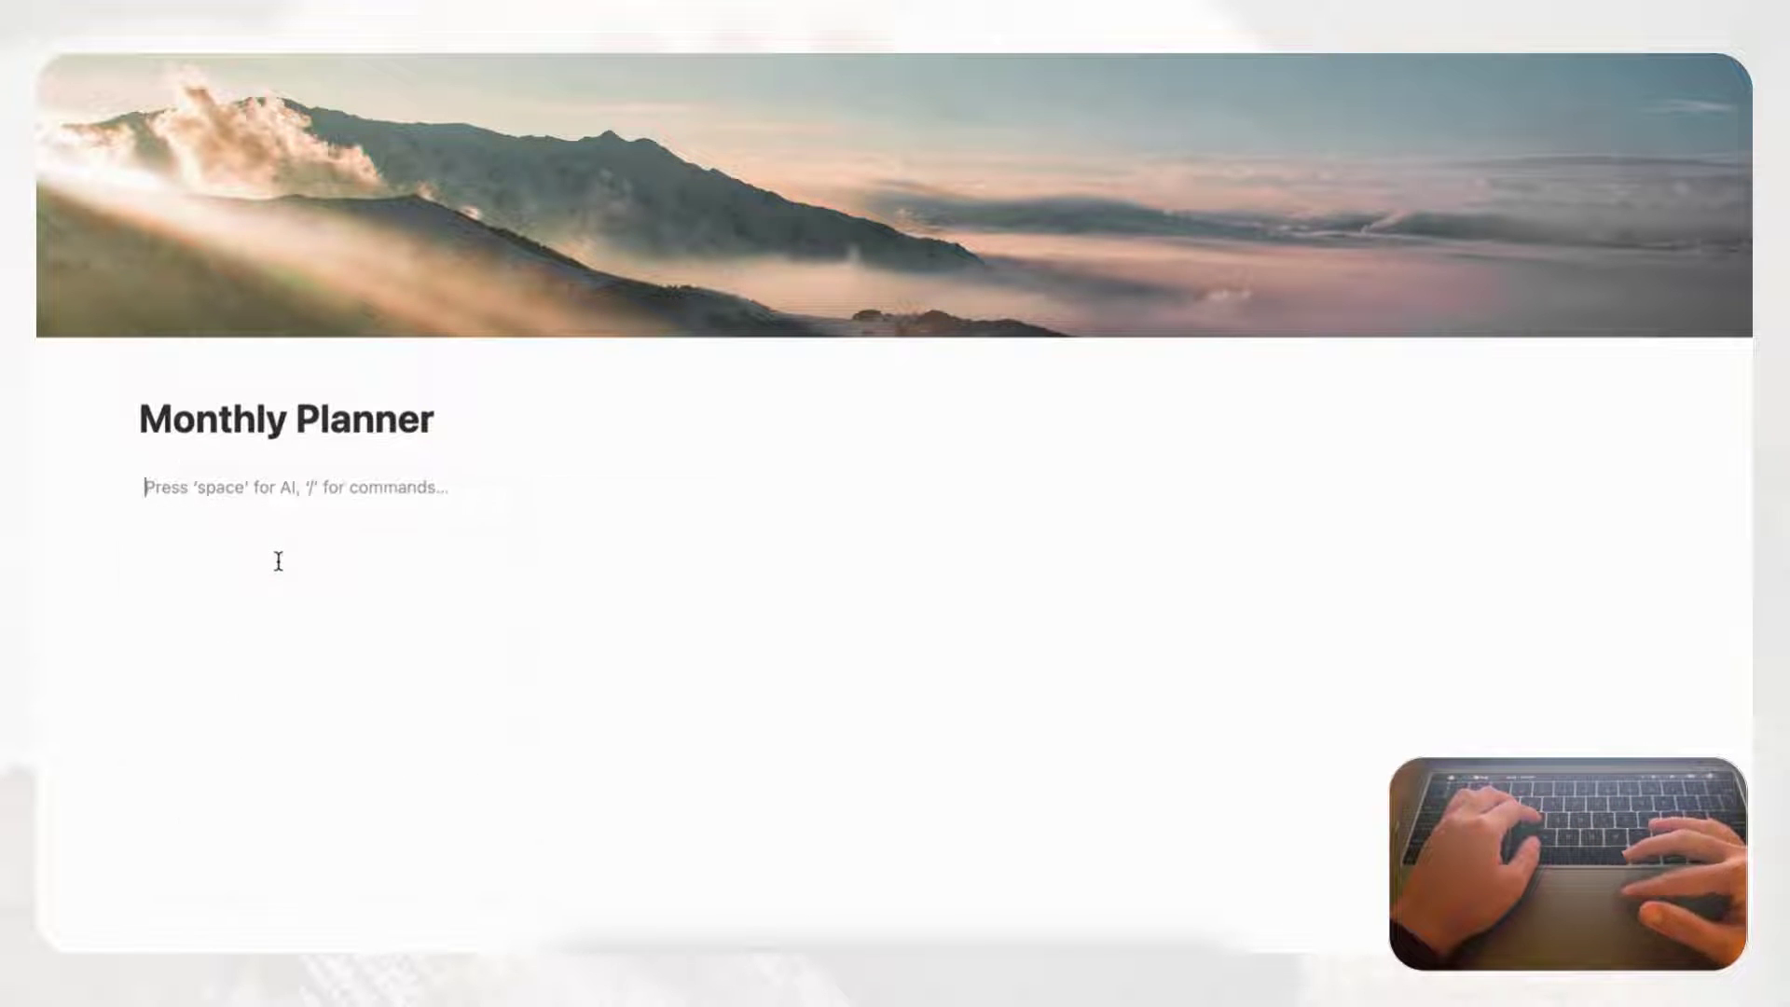
text(Monthly)
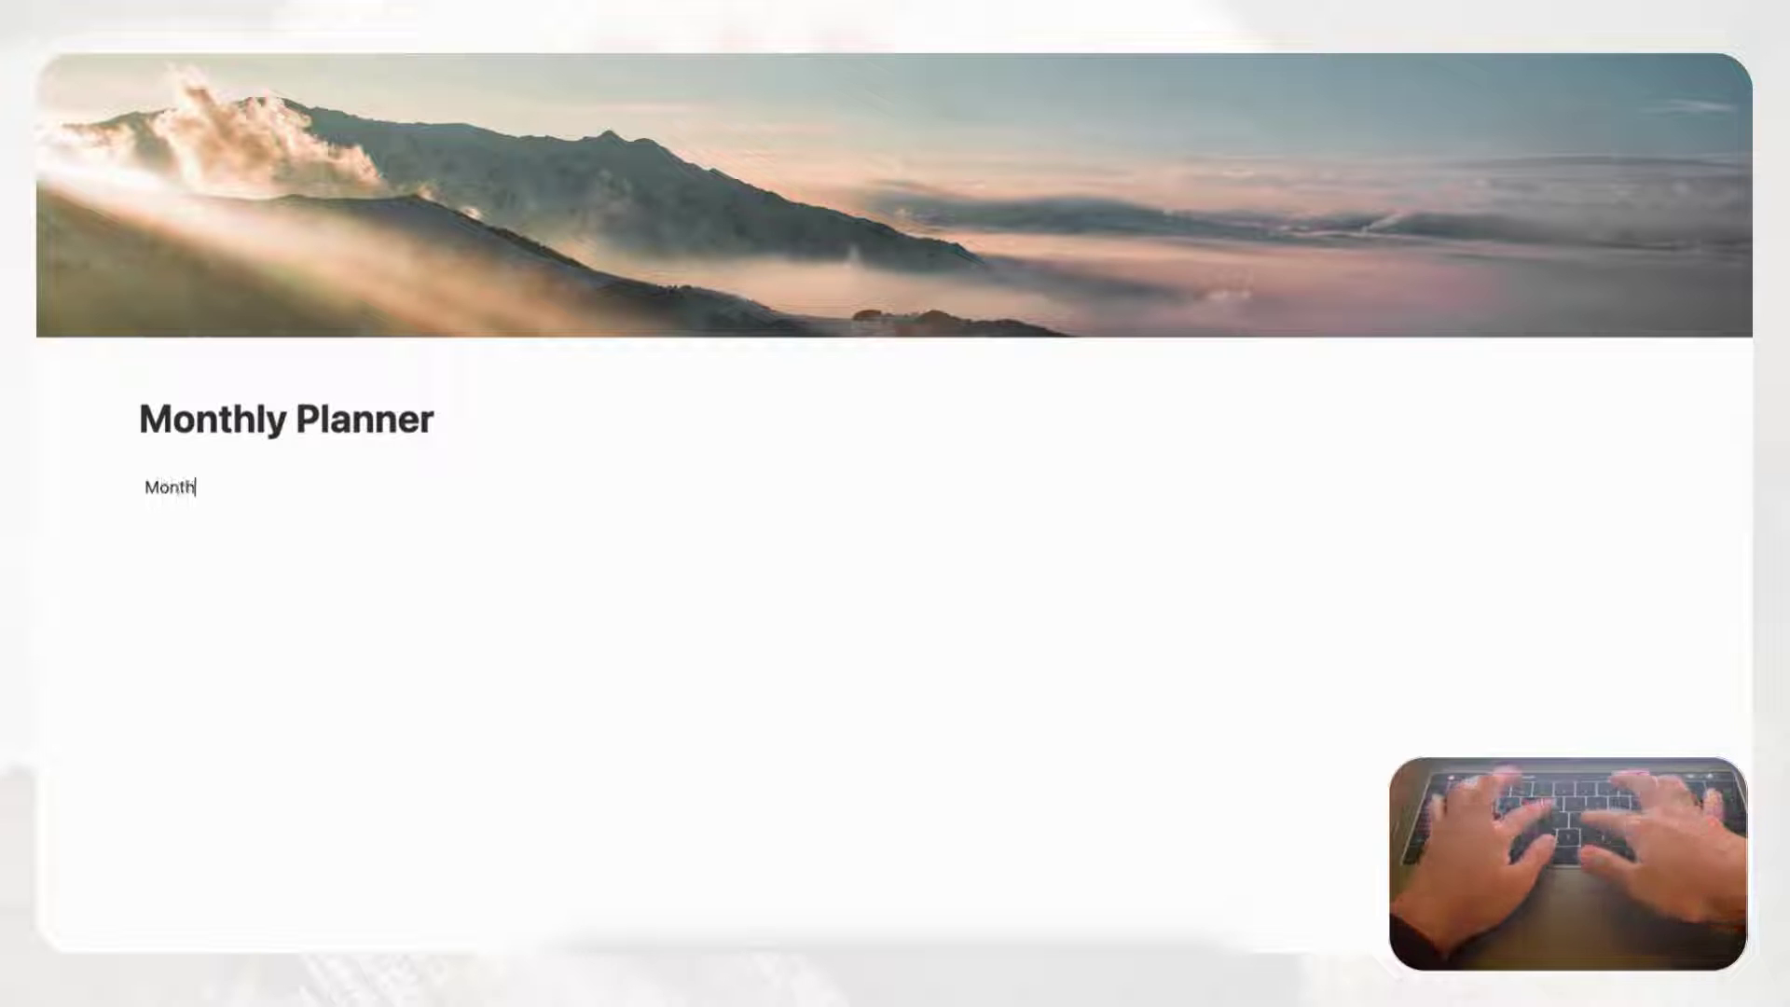
key(BackSpace)
text(y plans)
- Enter "Monthly Calendar" in the second column and narrow the first column to about a third of the page width
click(944, 482)
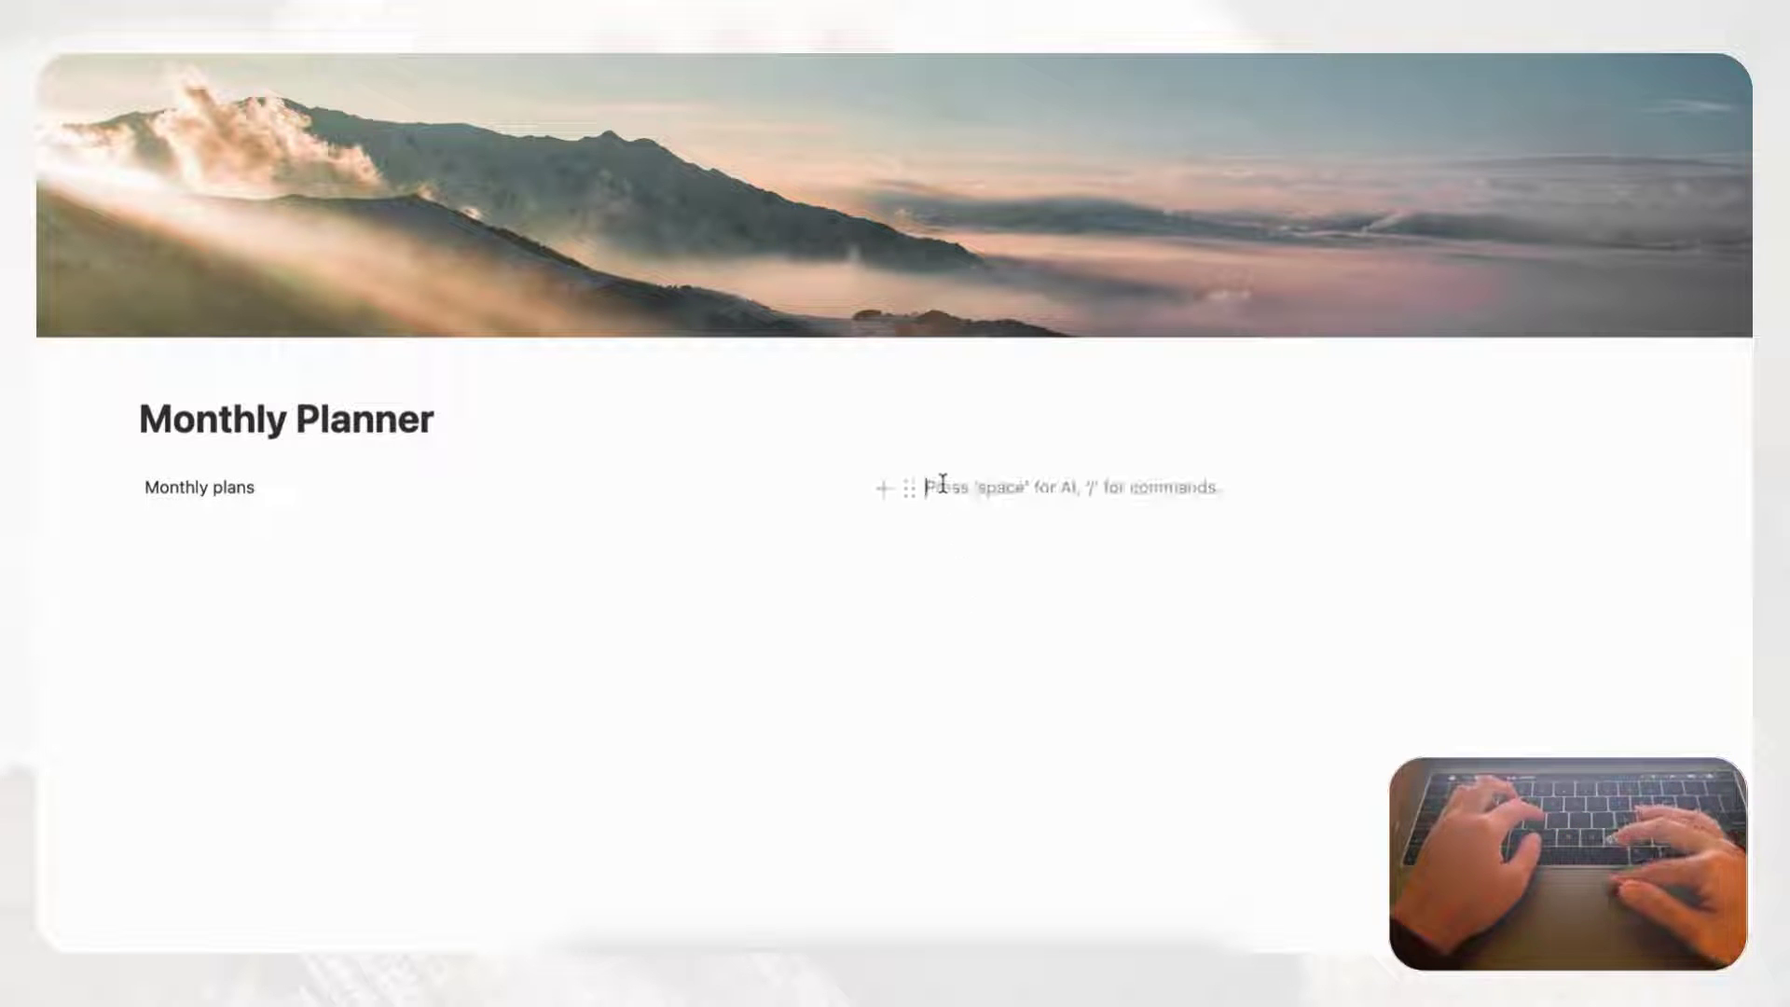
text(Mon)
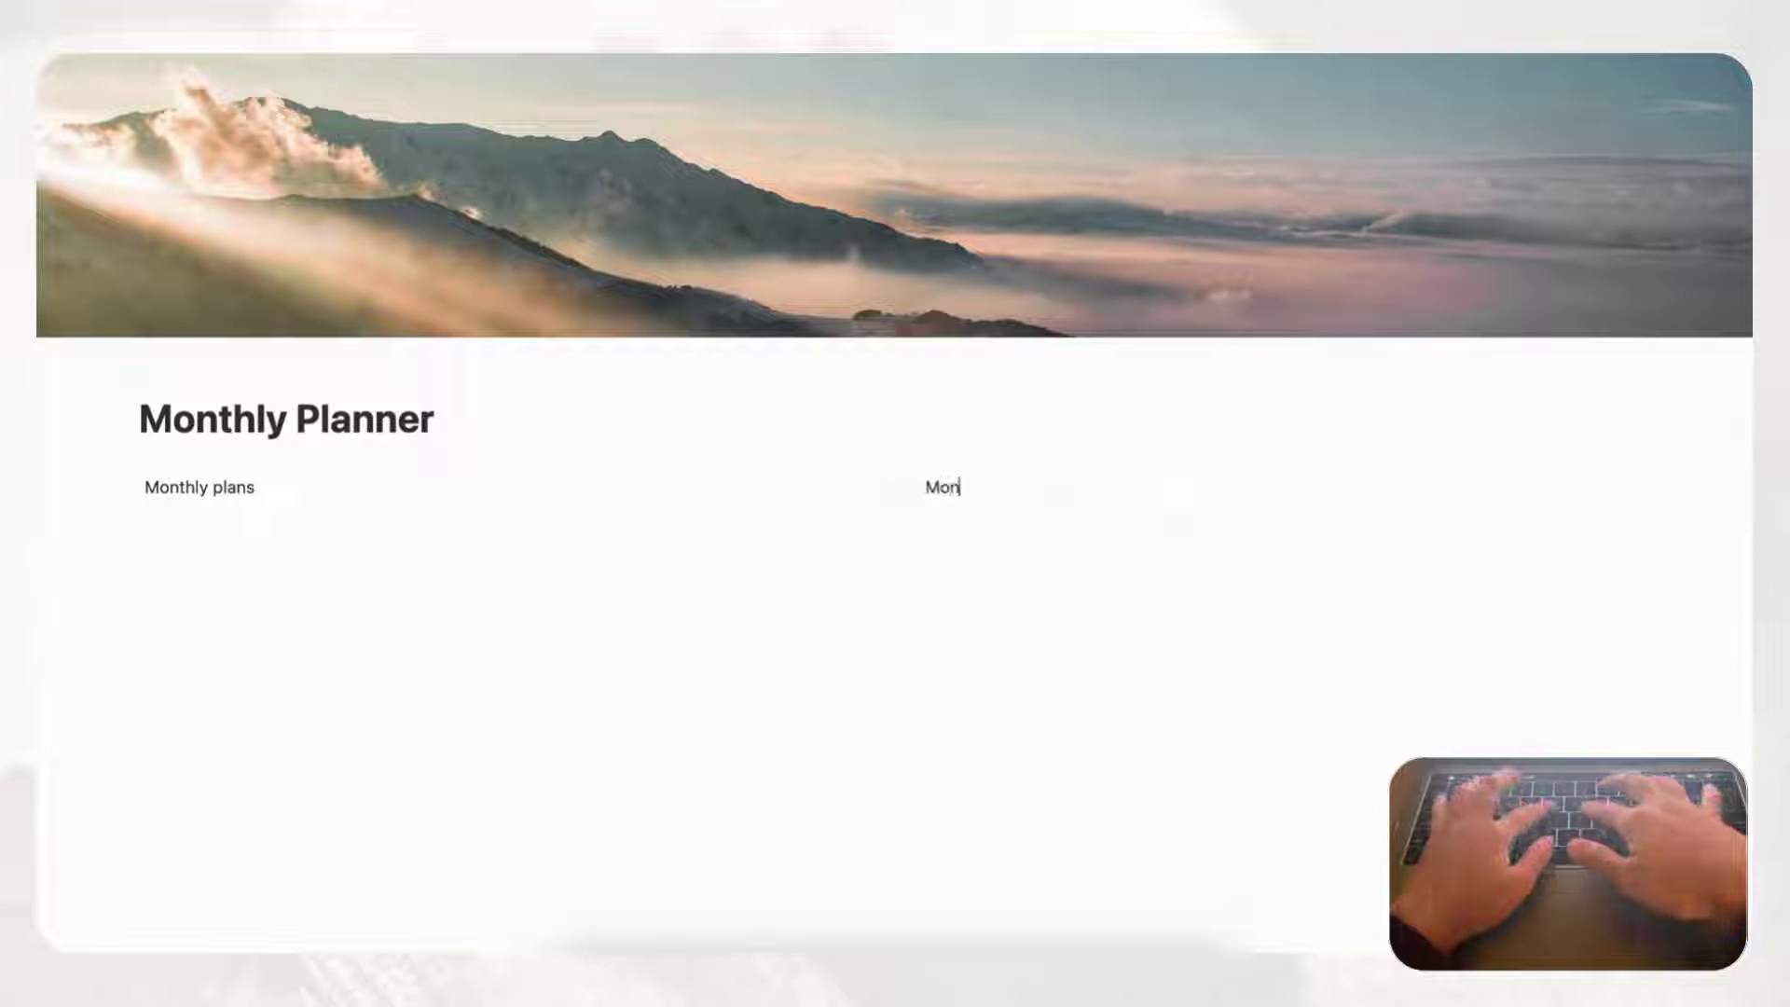
text(thly Calendar)
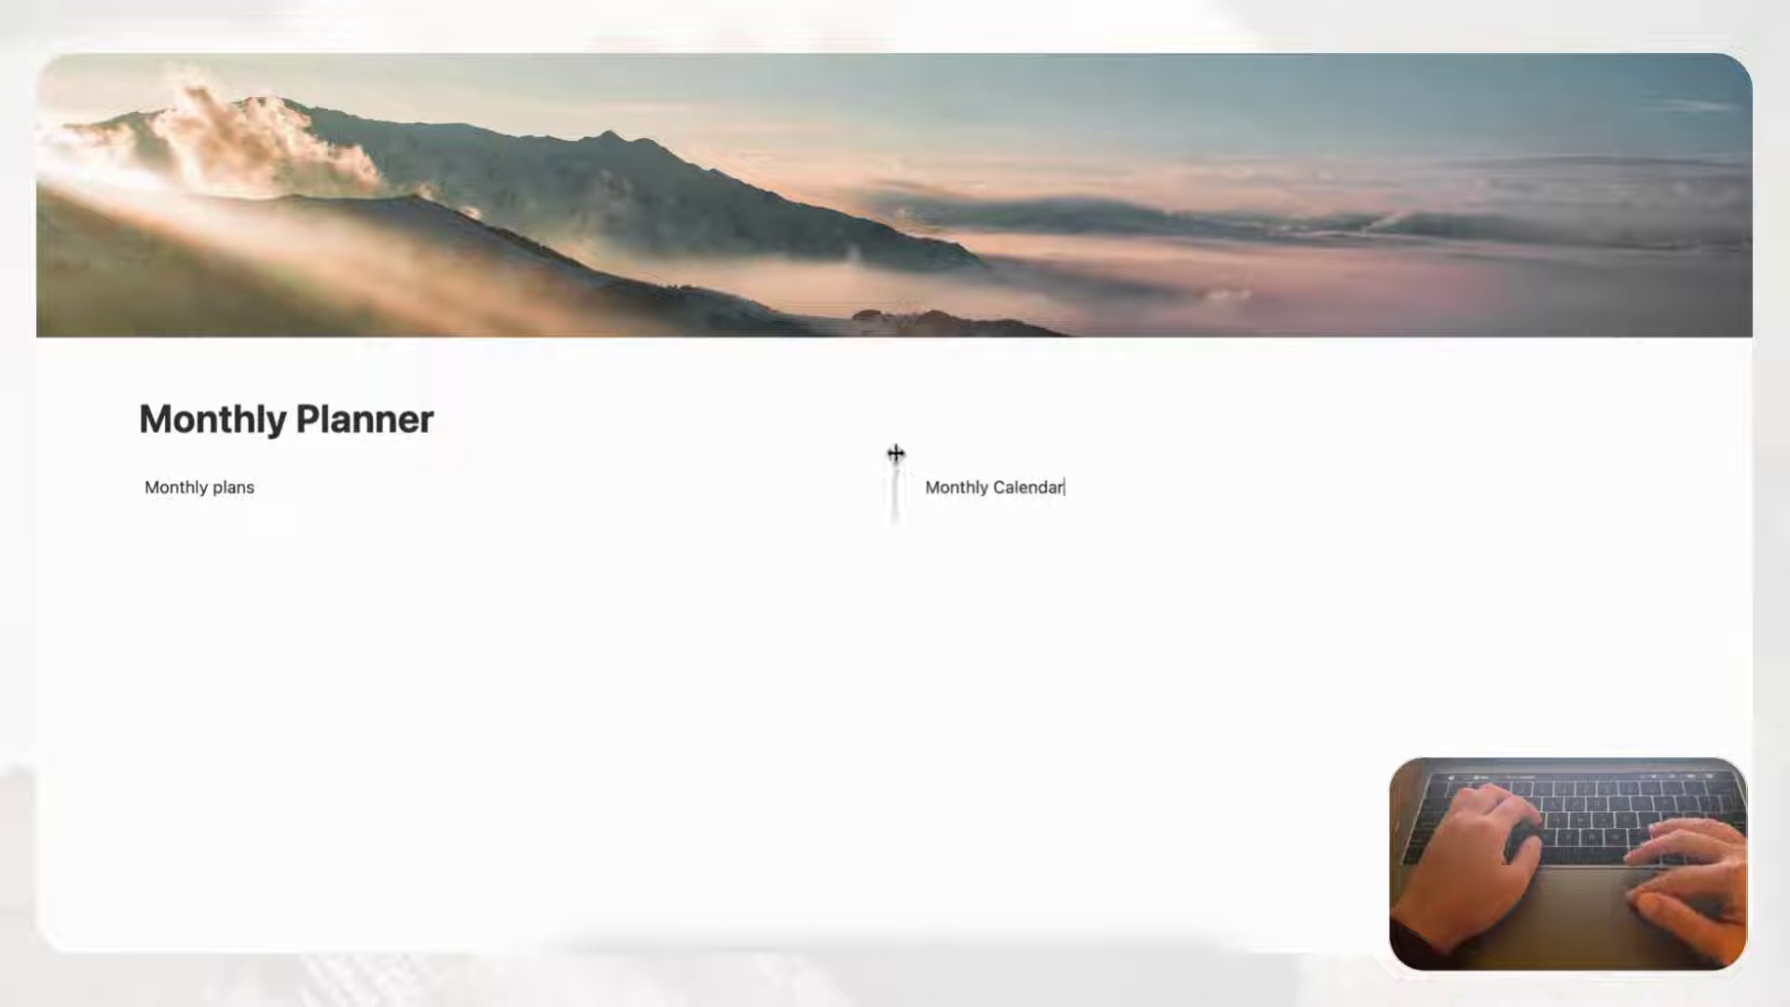
drag(899, 467, 623, 492)
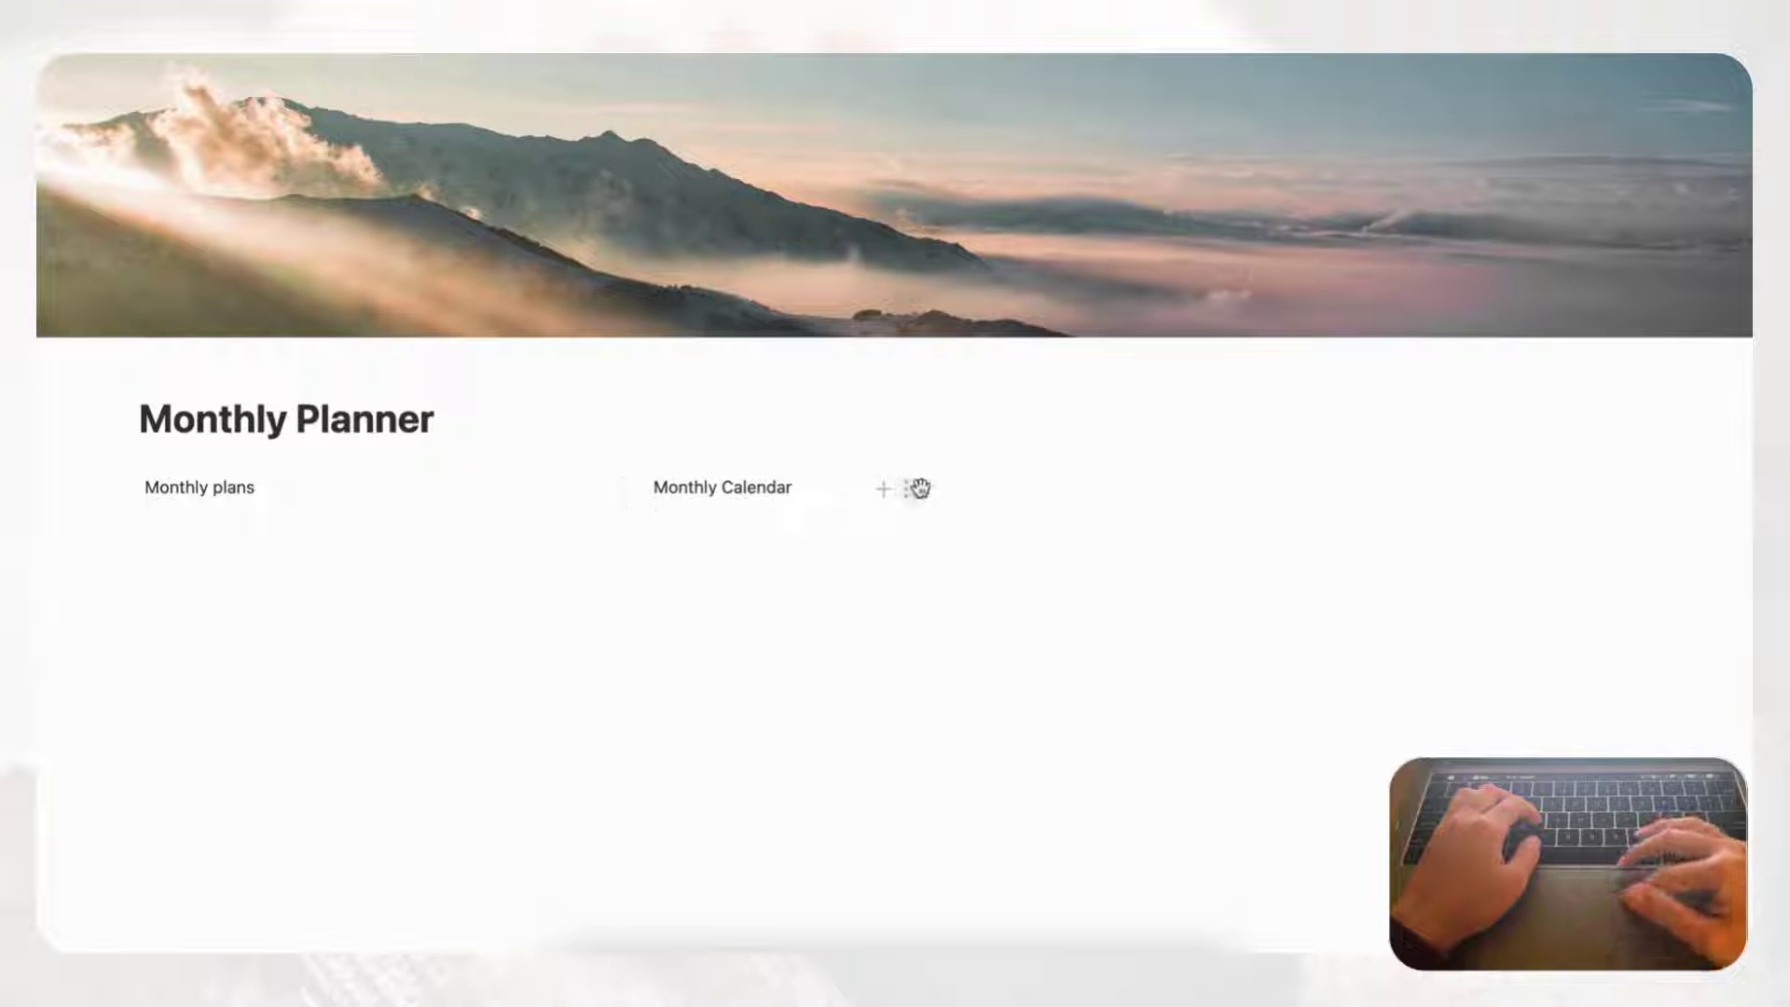
- Add a calendar view with a new database below the "Monthly Calendar" text and title the database "Monthly Planner"
triple_click(701, 489)
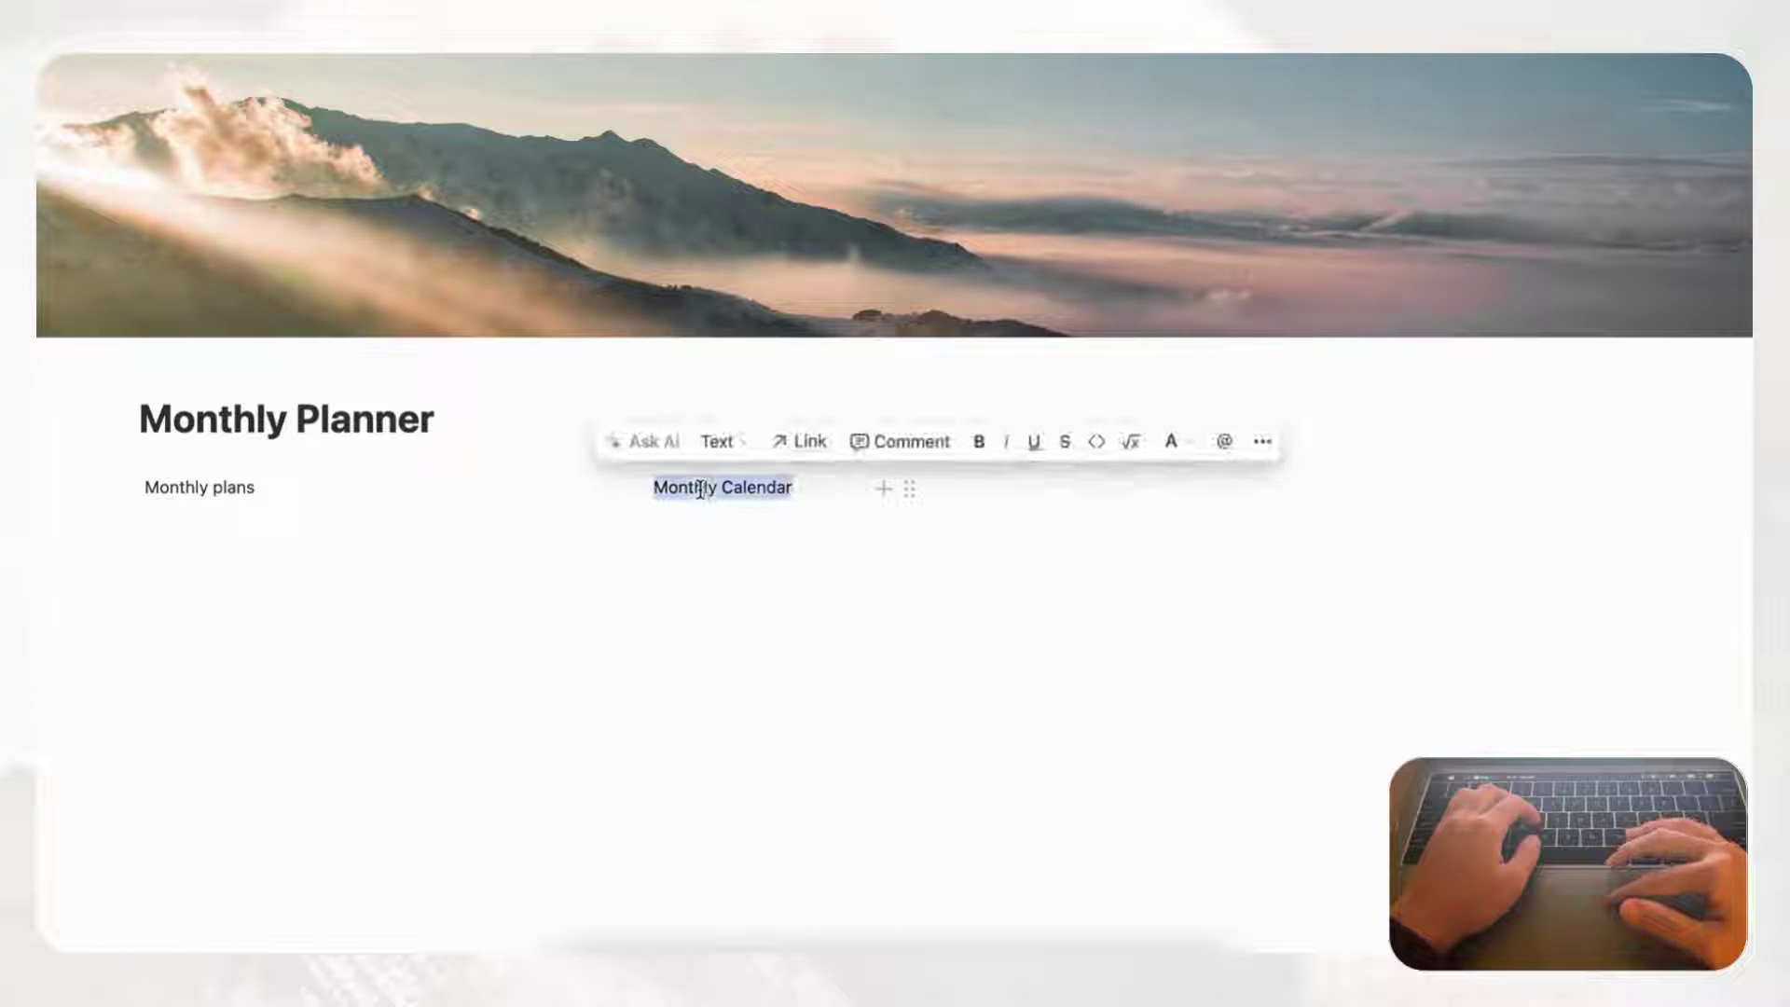
click(798, 492)
key(Return)
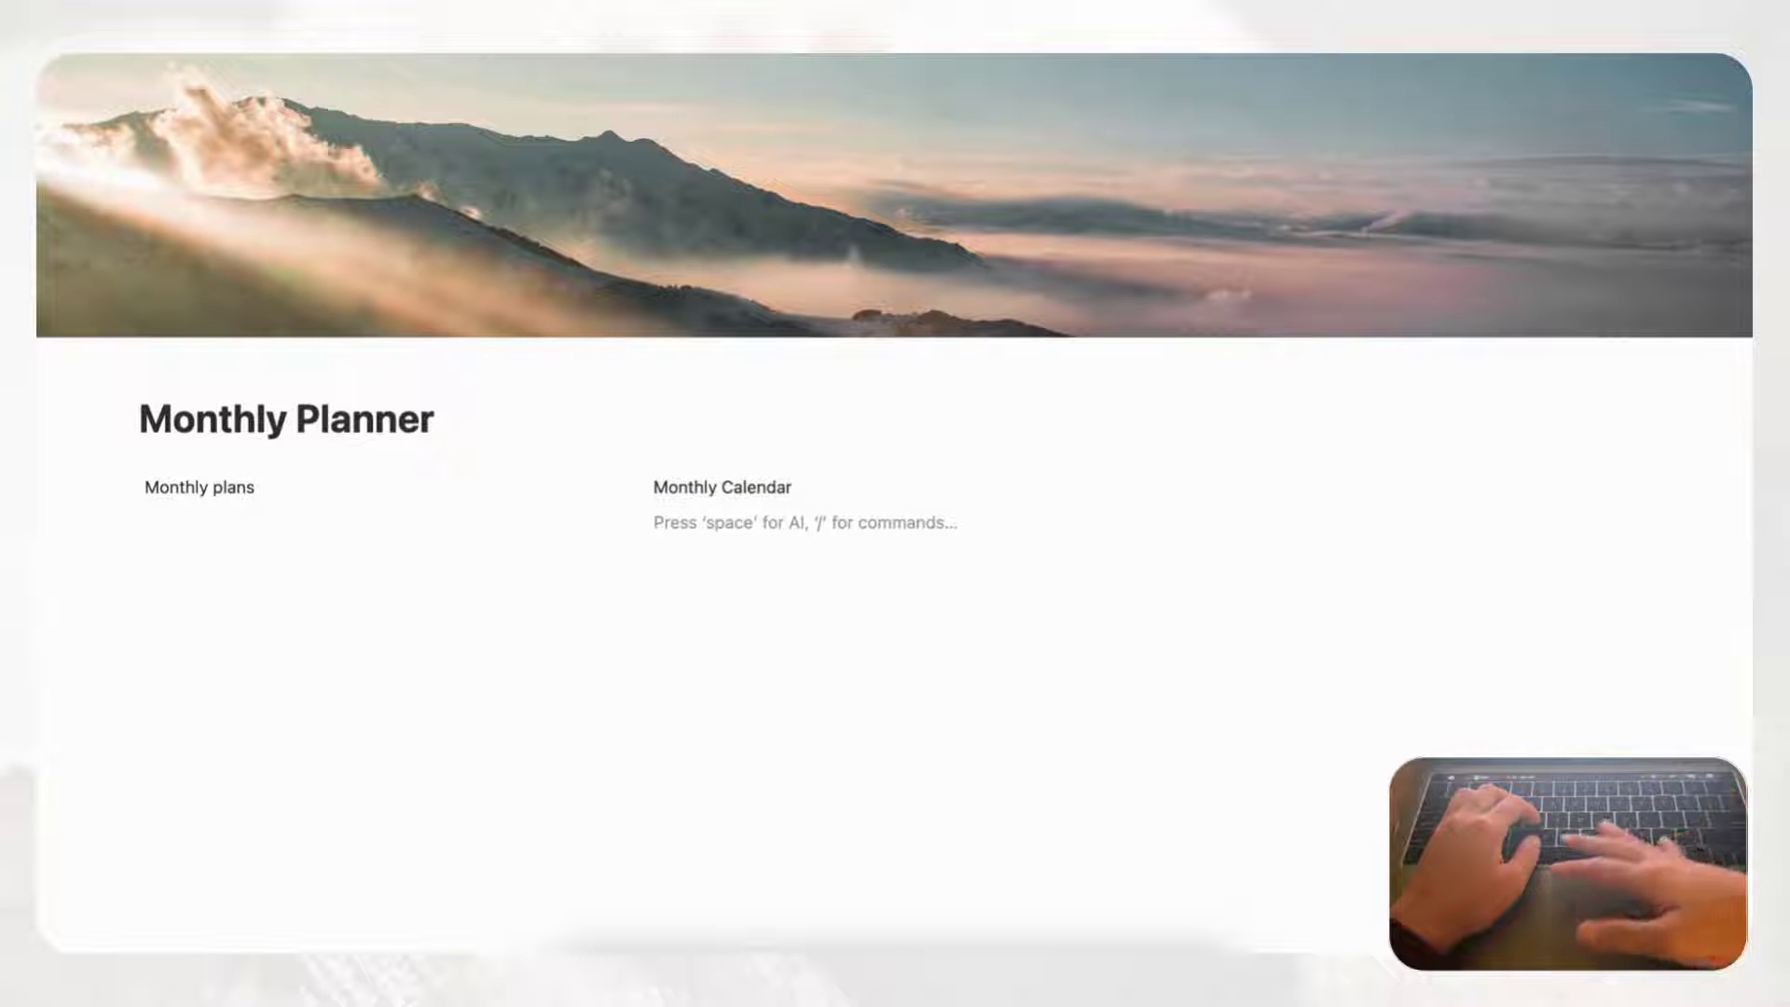
text(/calen)
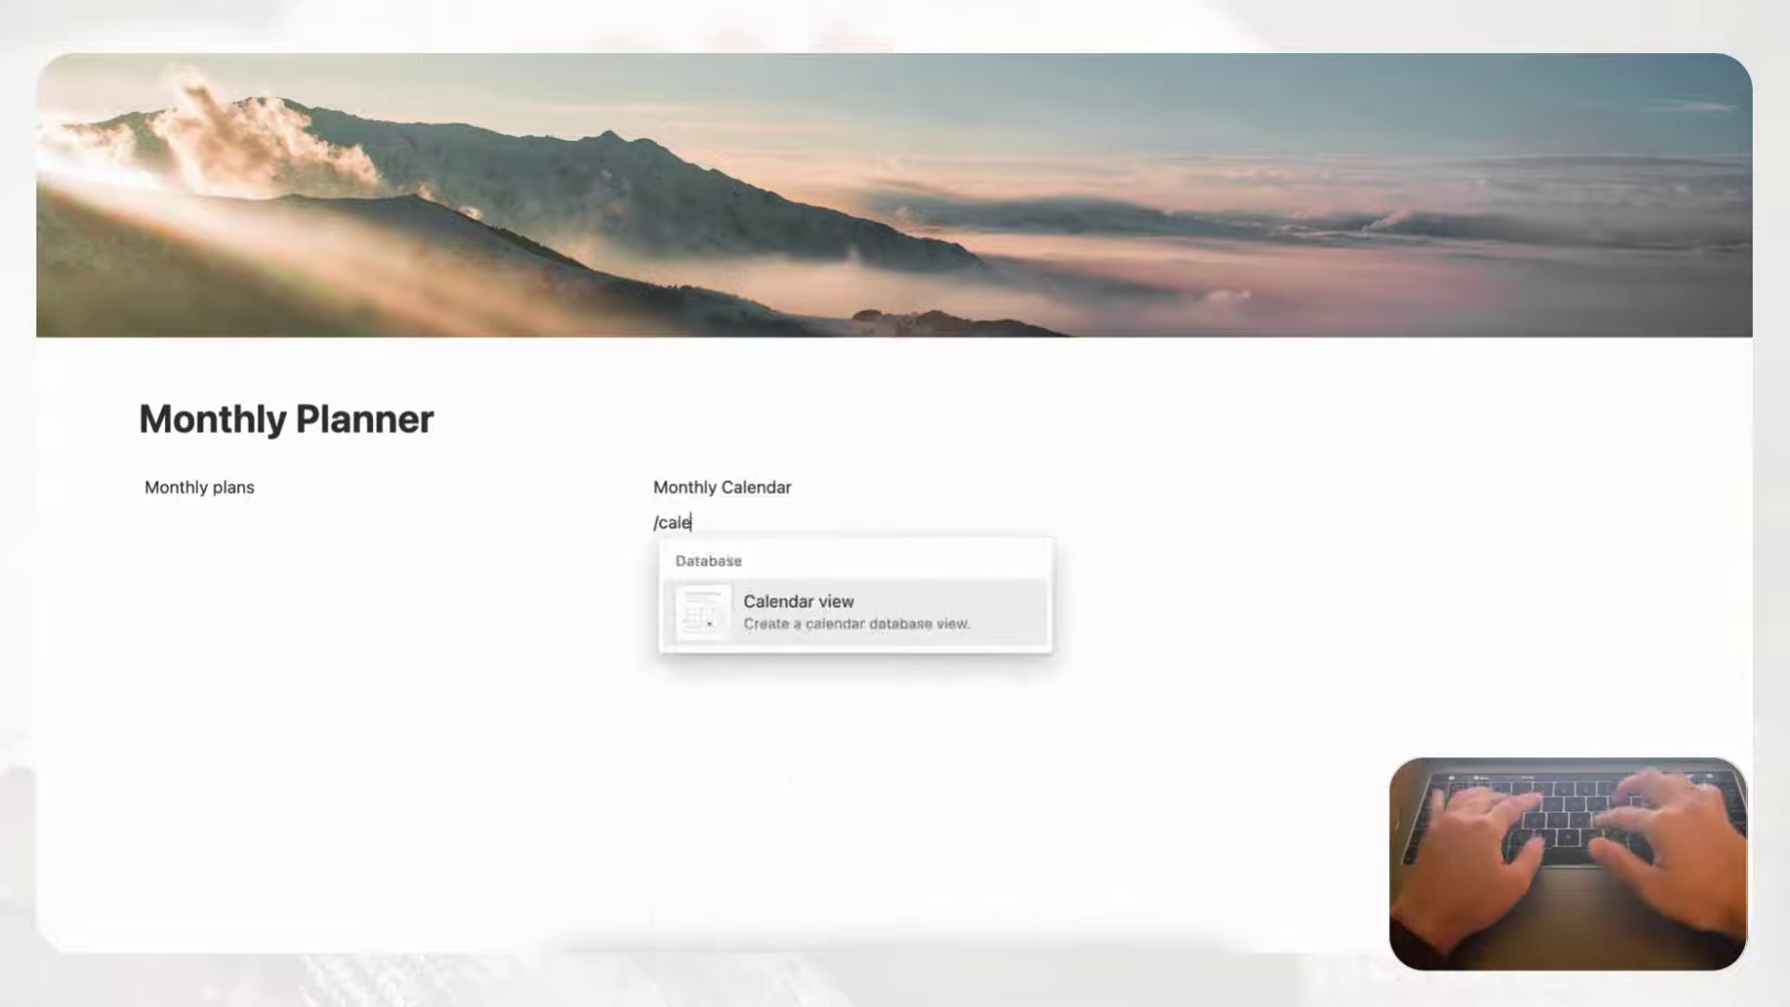
click(827, 621)
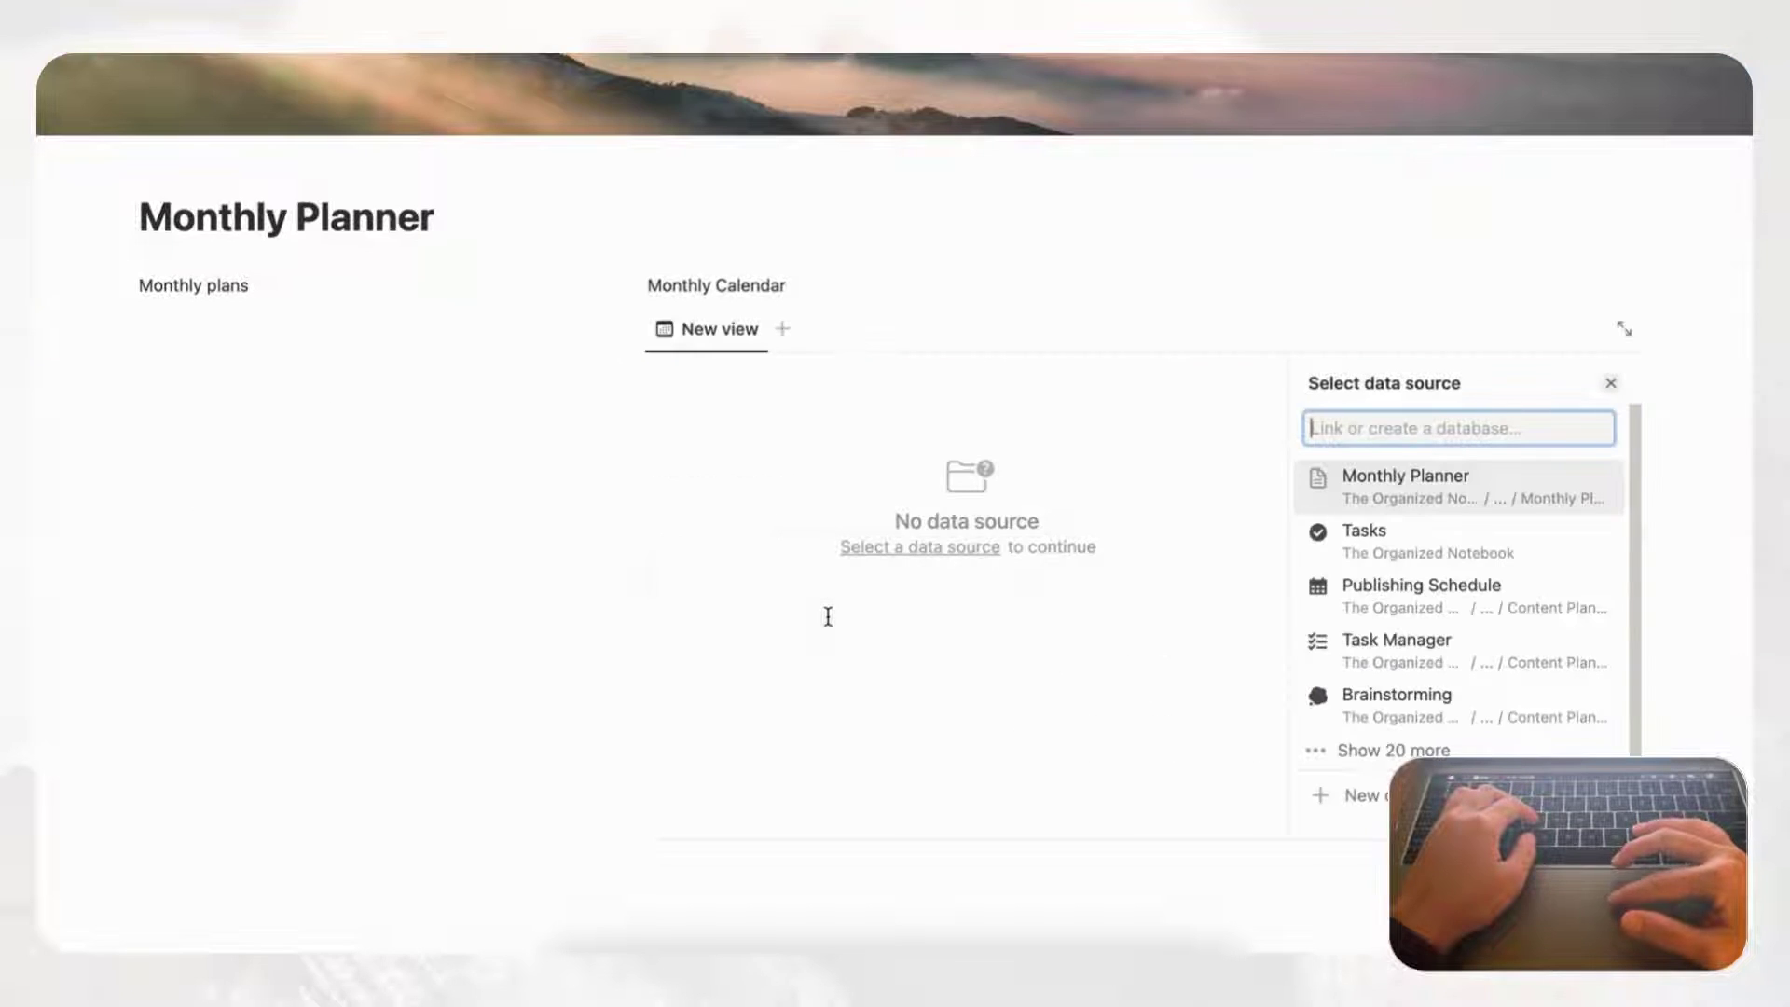
click(1350, 794)
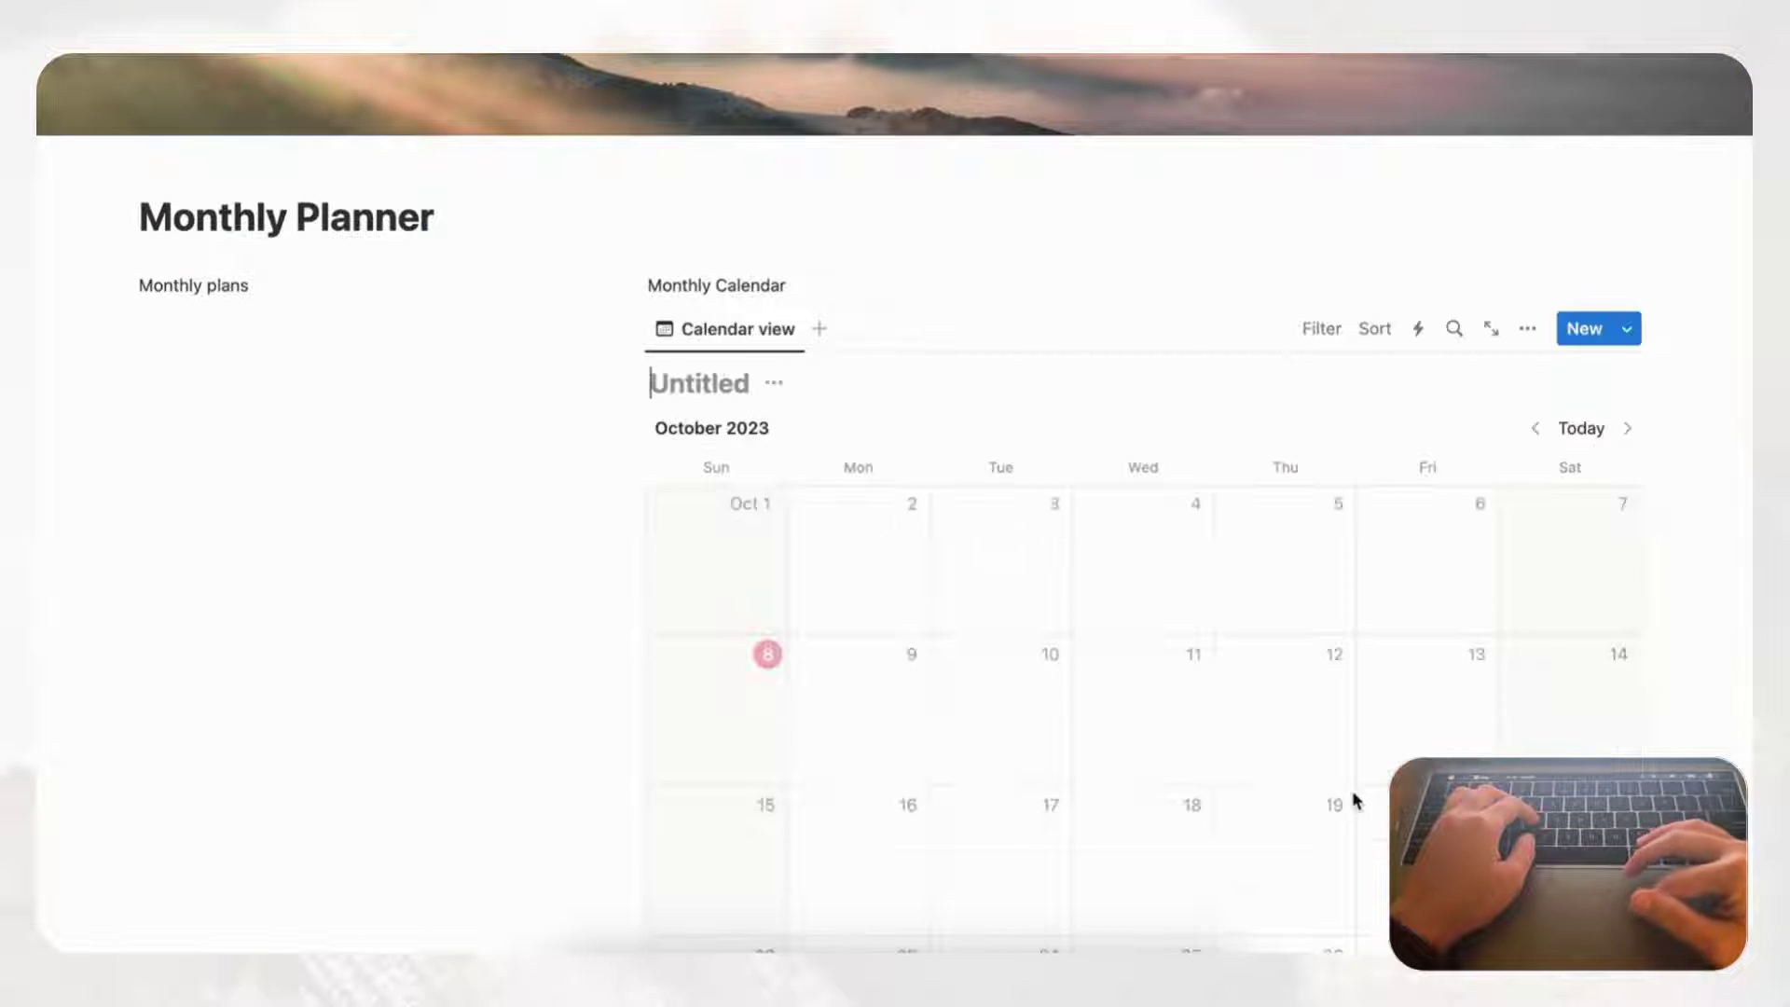
click(752, 385)
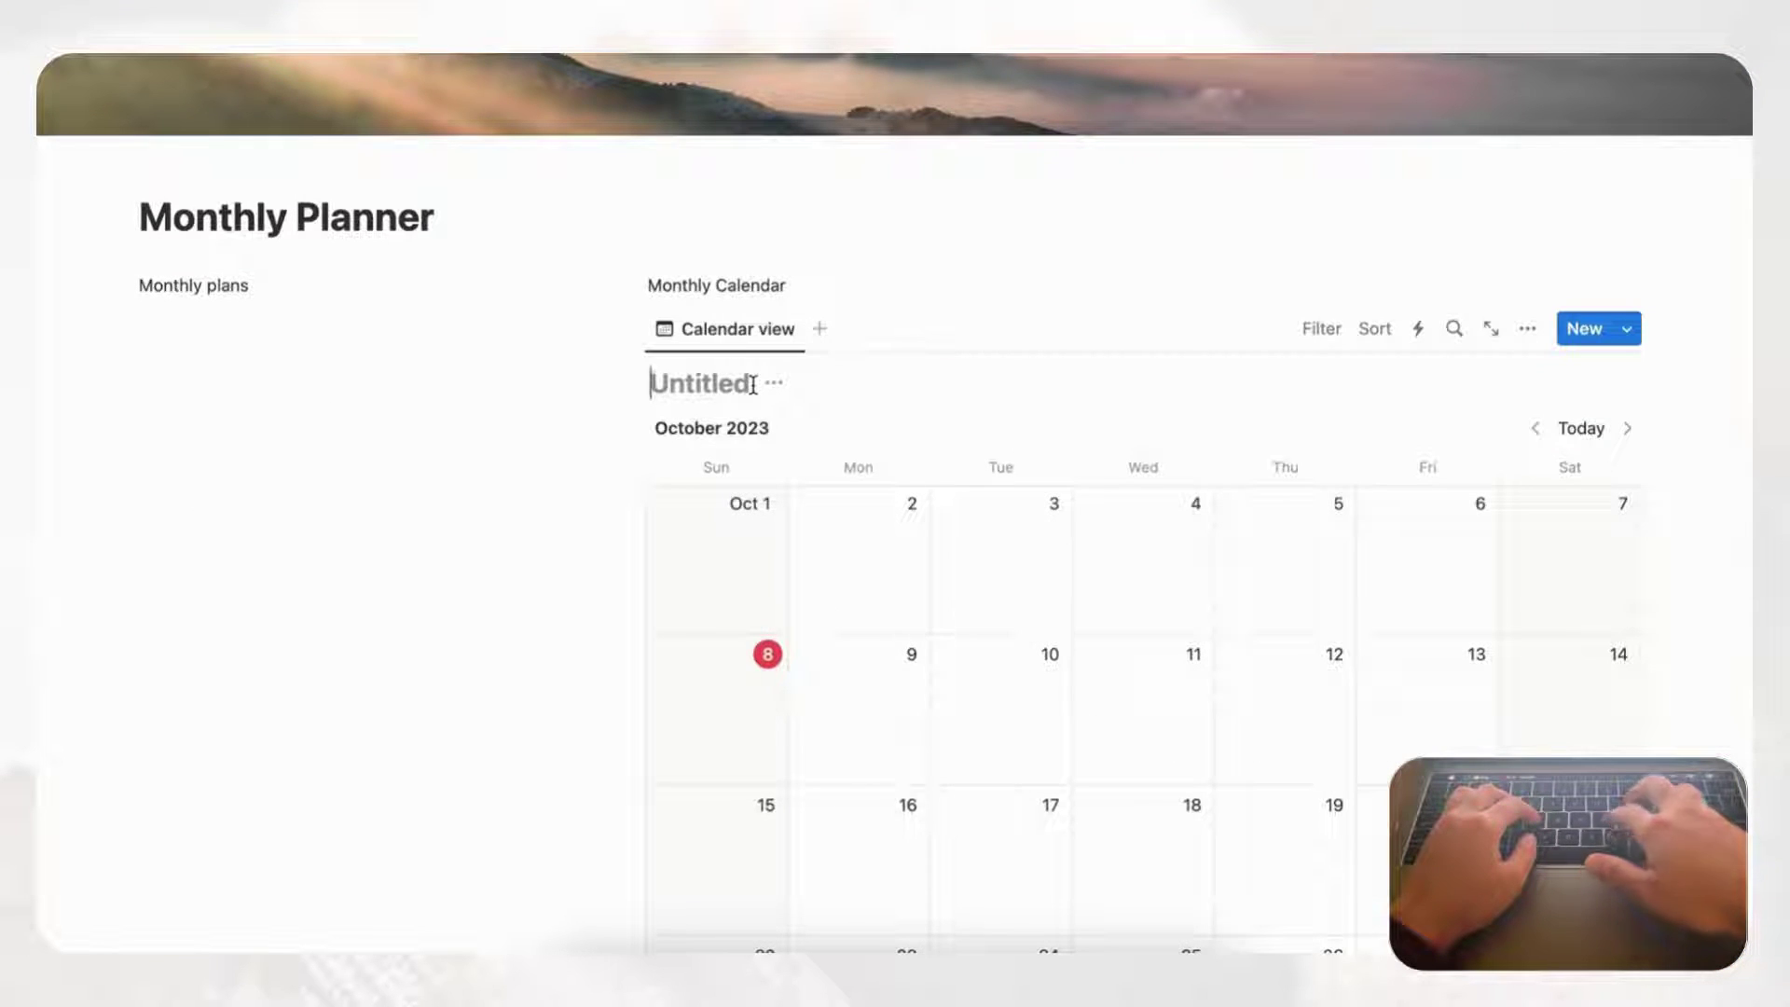
text(Monthly Planner)
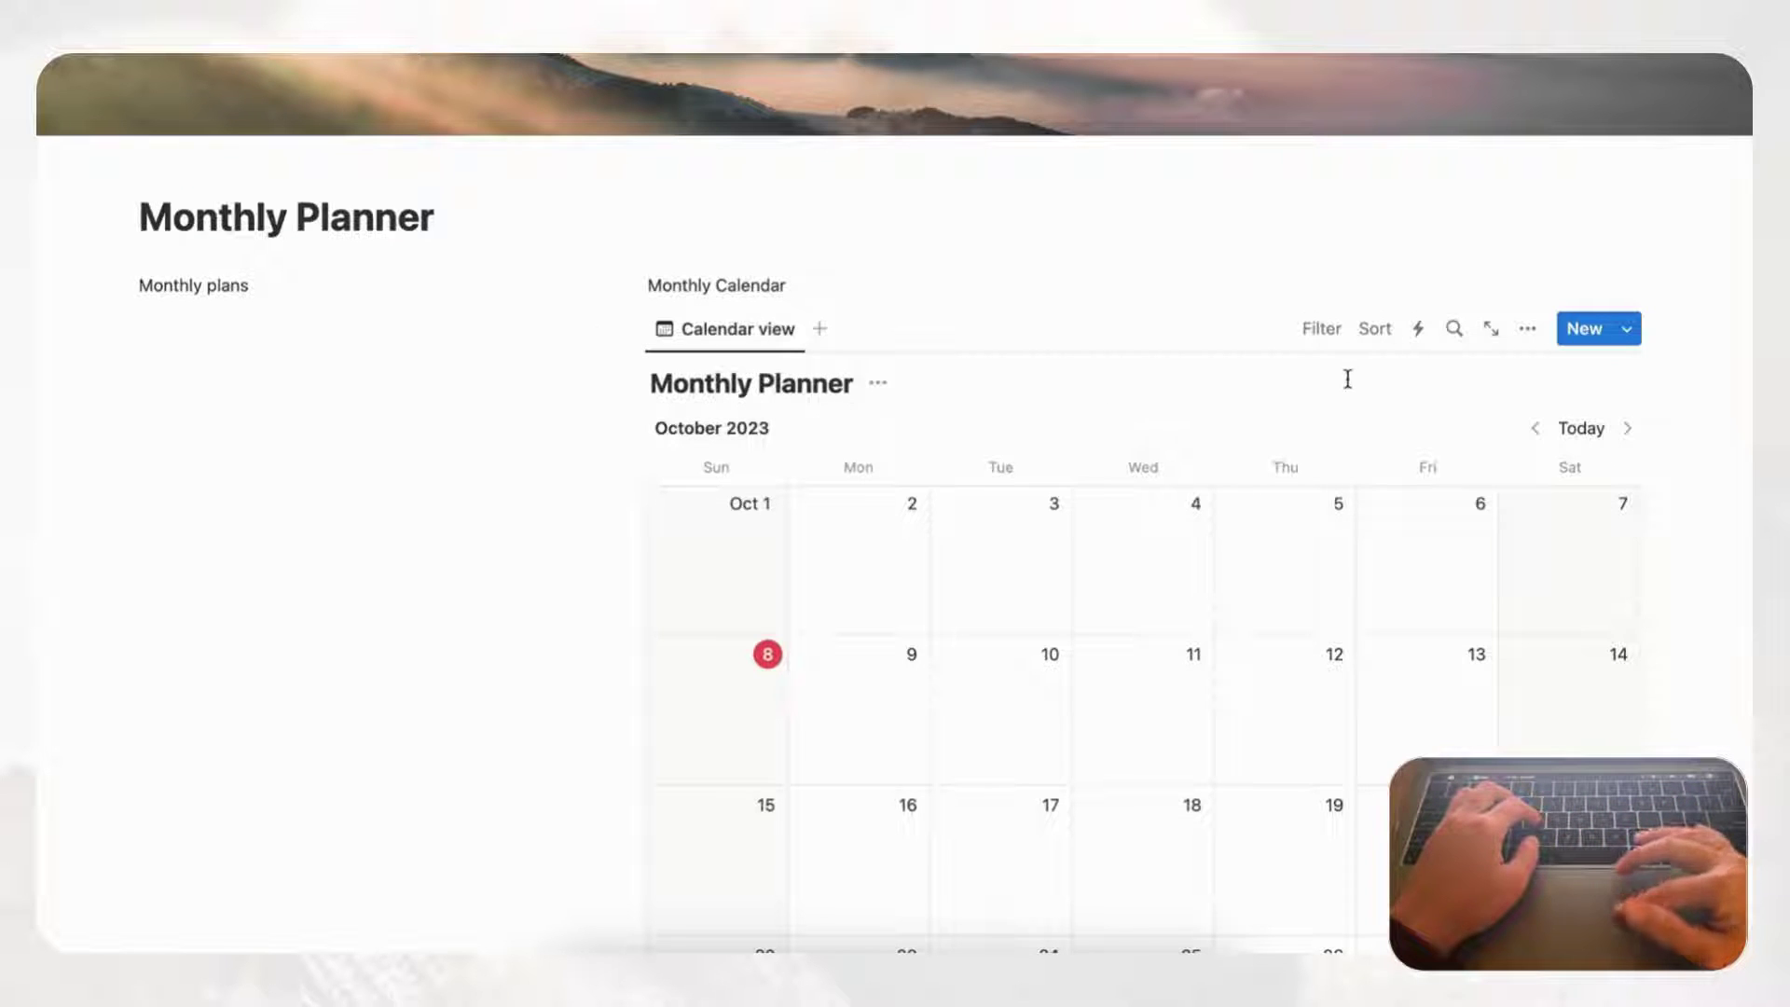
- Hide the database title in the calendar view's layout settings and close the view options
click(1527, 328)
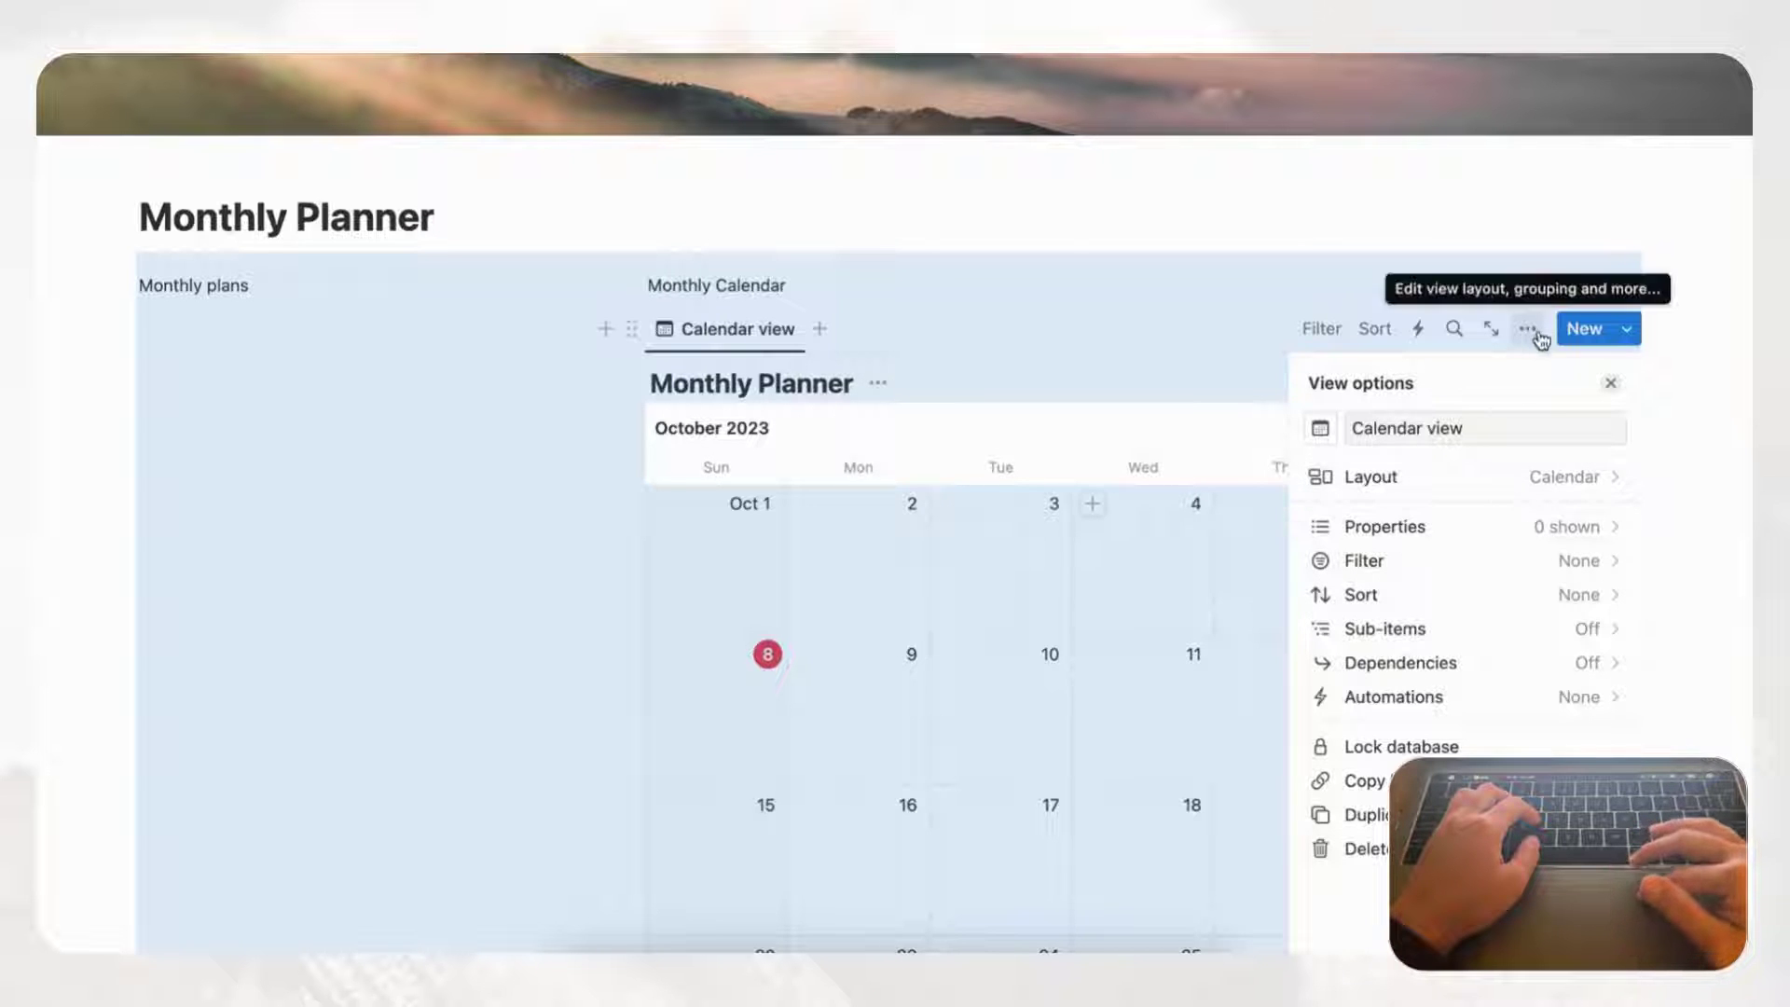
click(1538, 487)
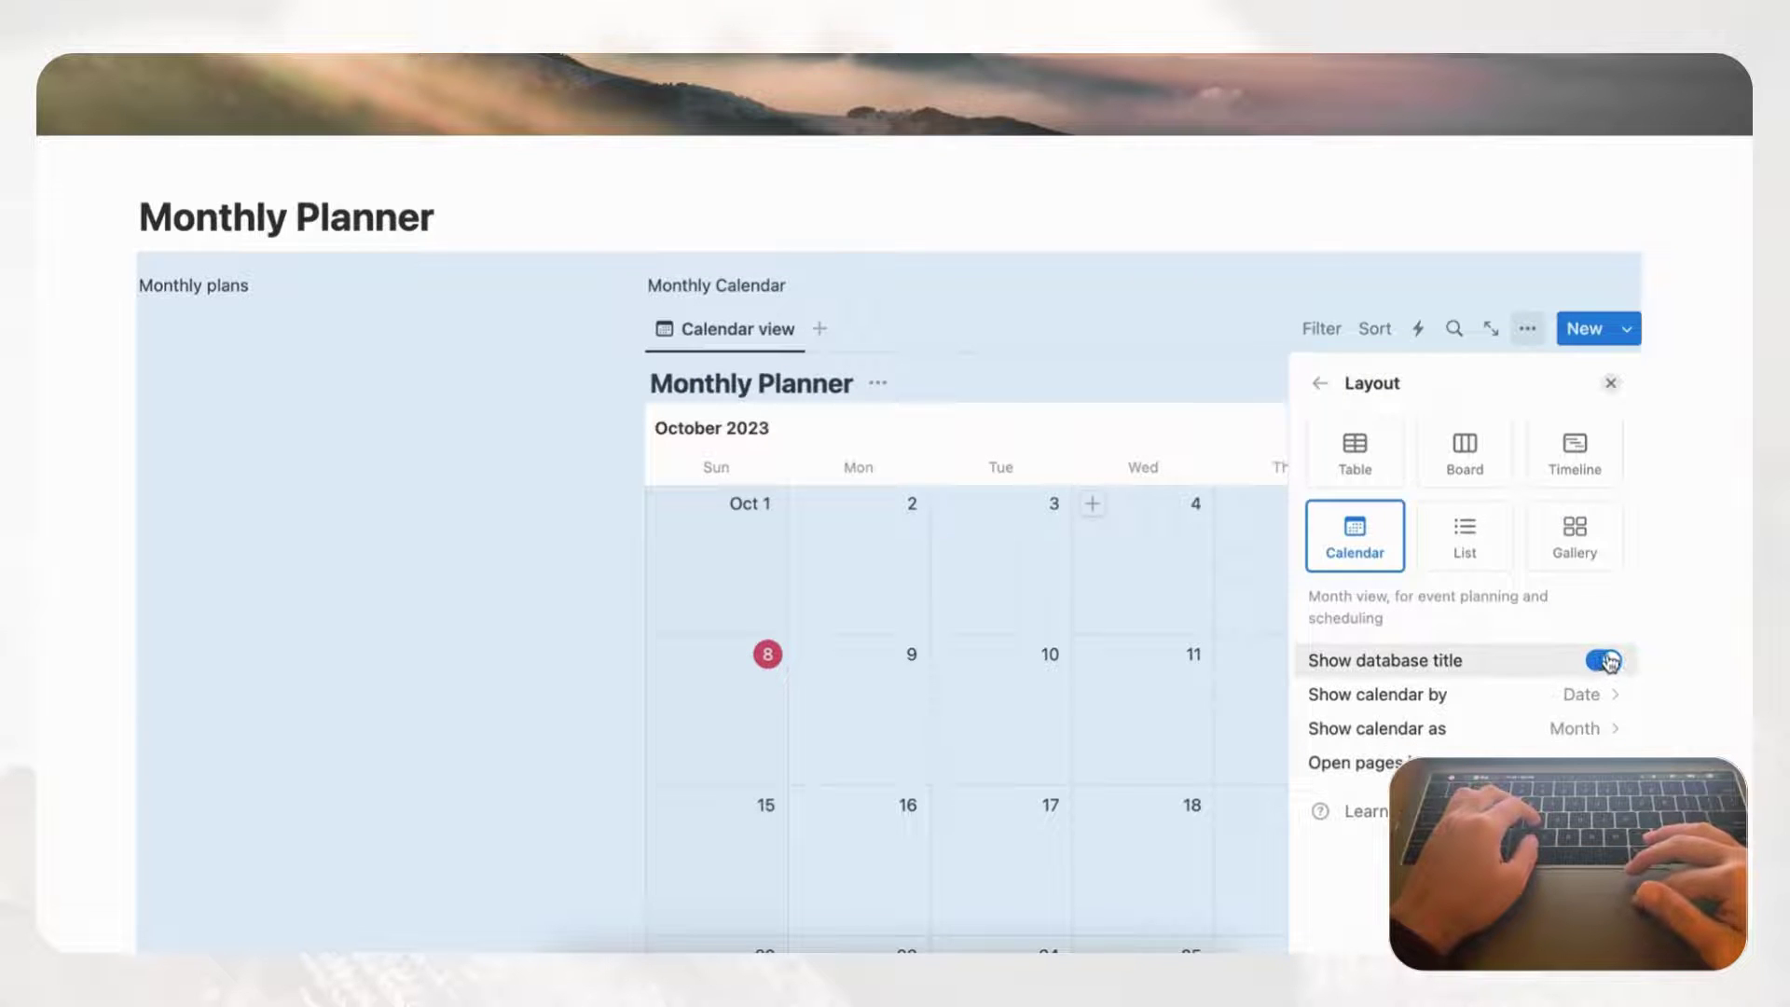
click(1610, 662)
click(1611, 382)
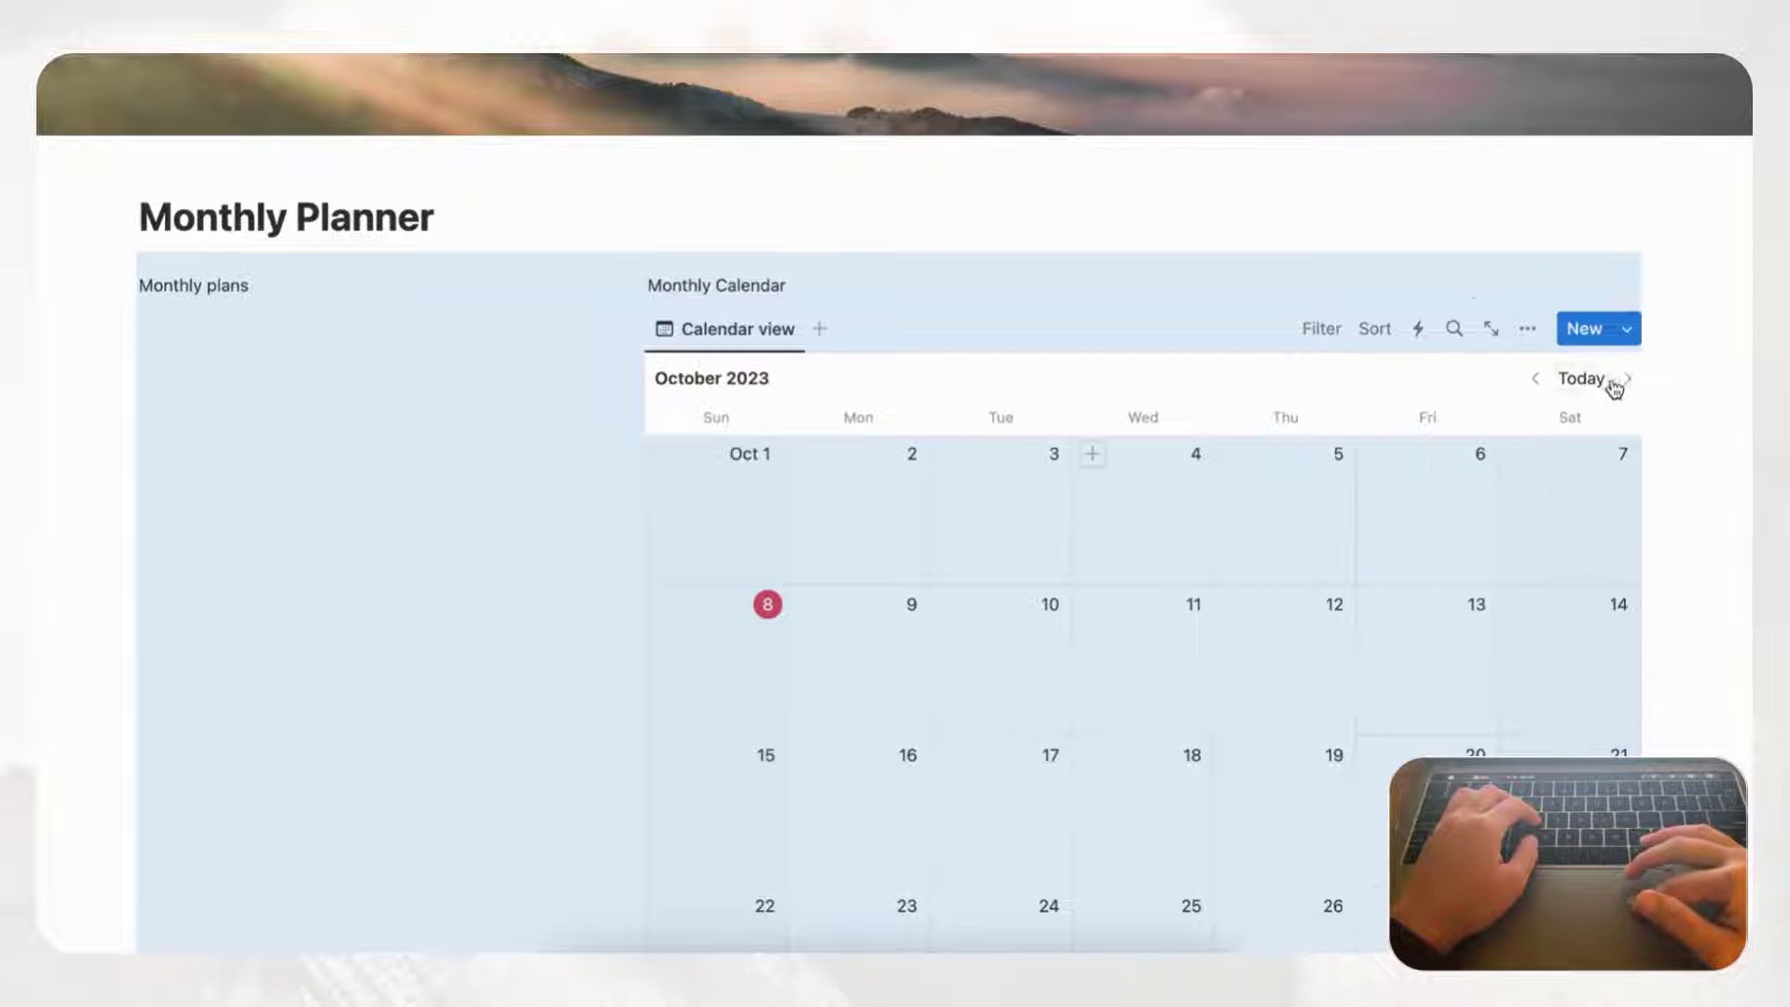
click(1397, 253)
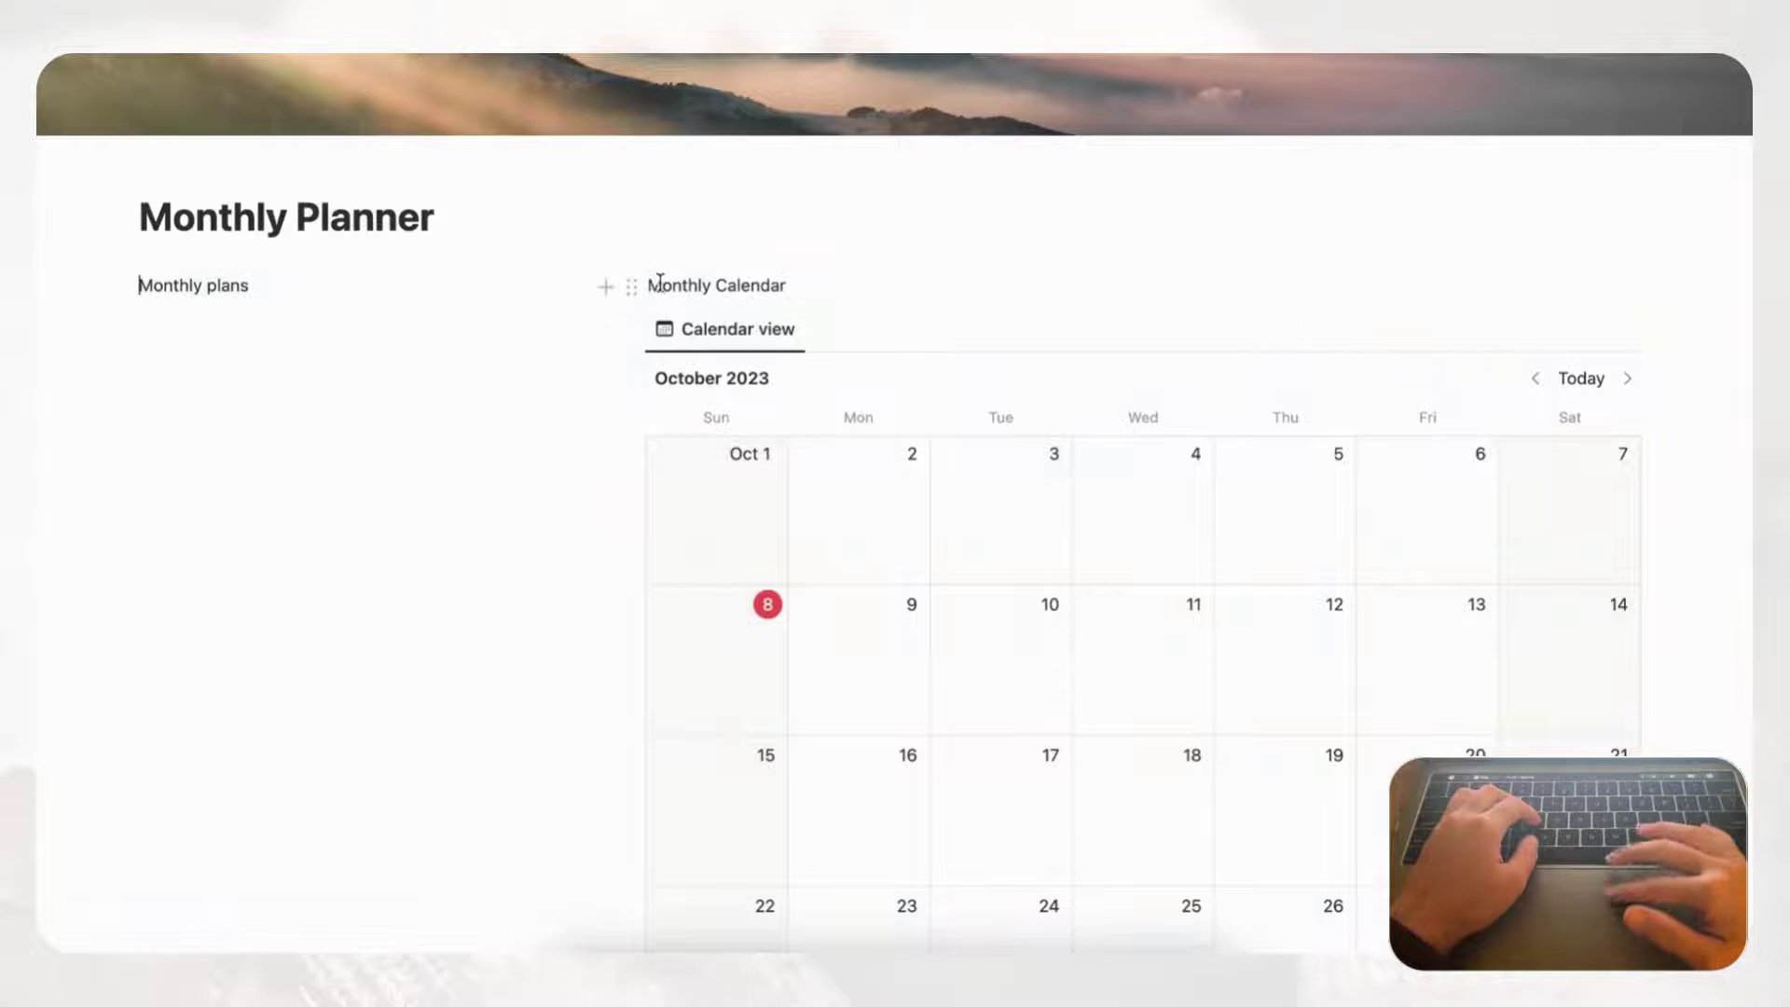
- Turn the "Monthly Calendar" text into a Heading 3
click(634, 288)
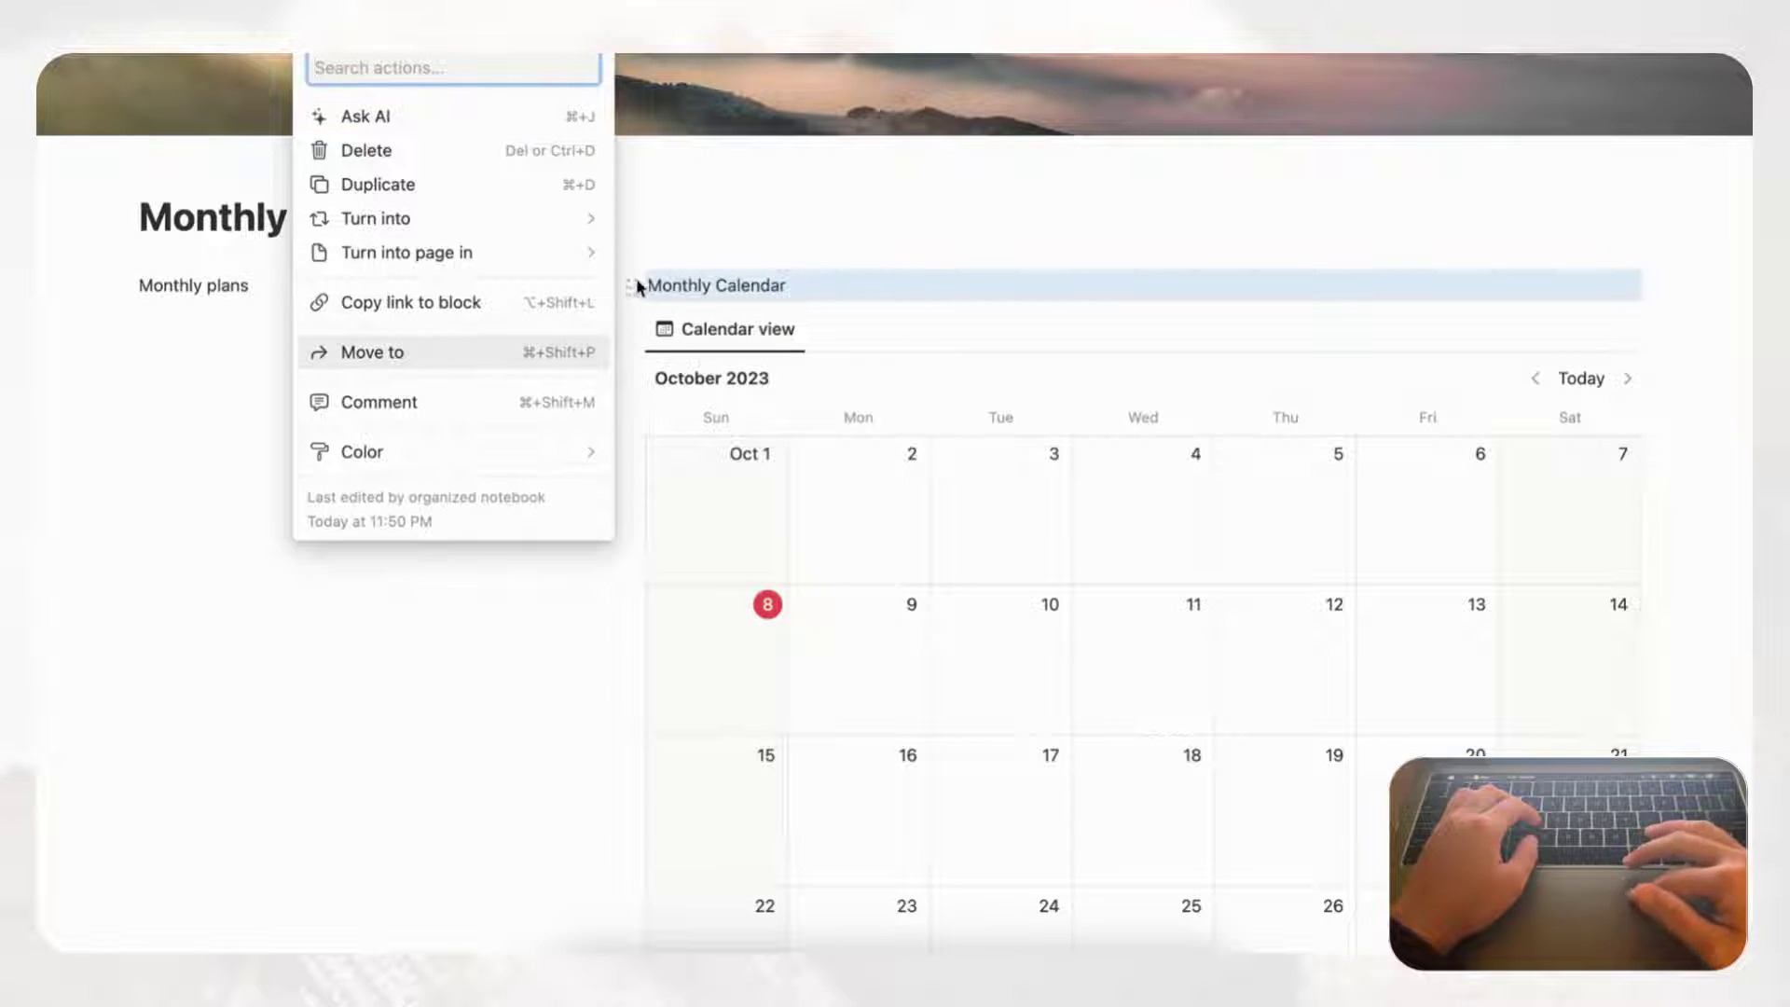
mouse_move(555, 226)
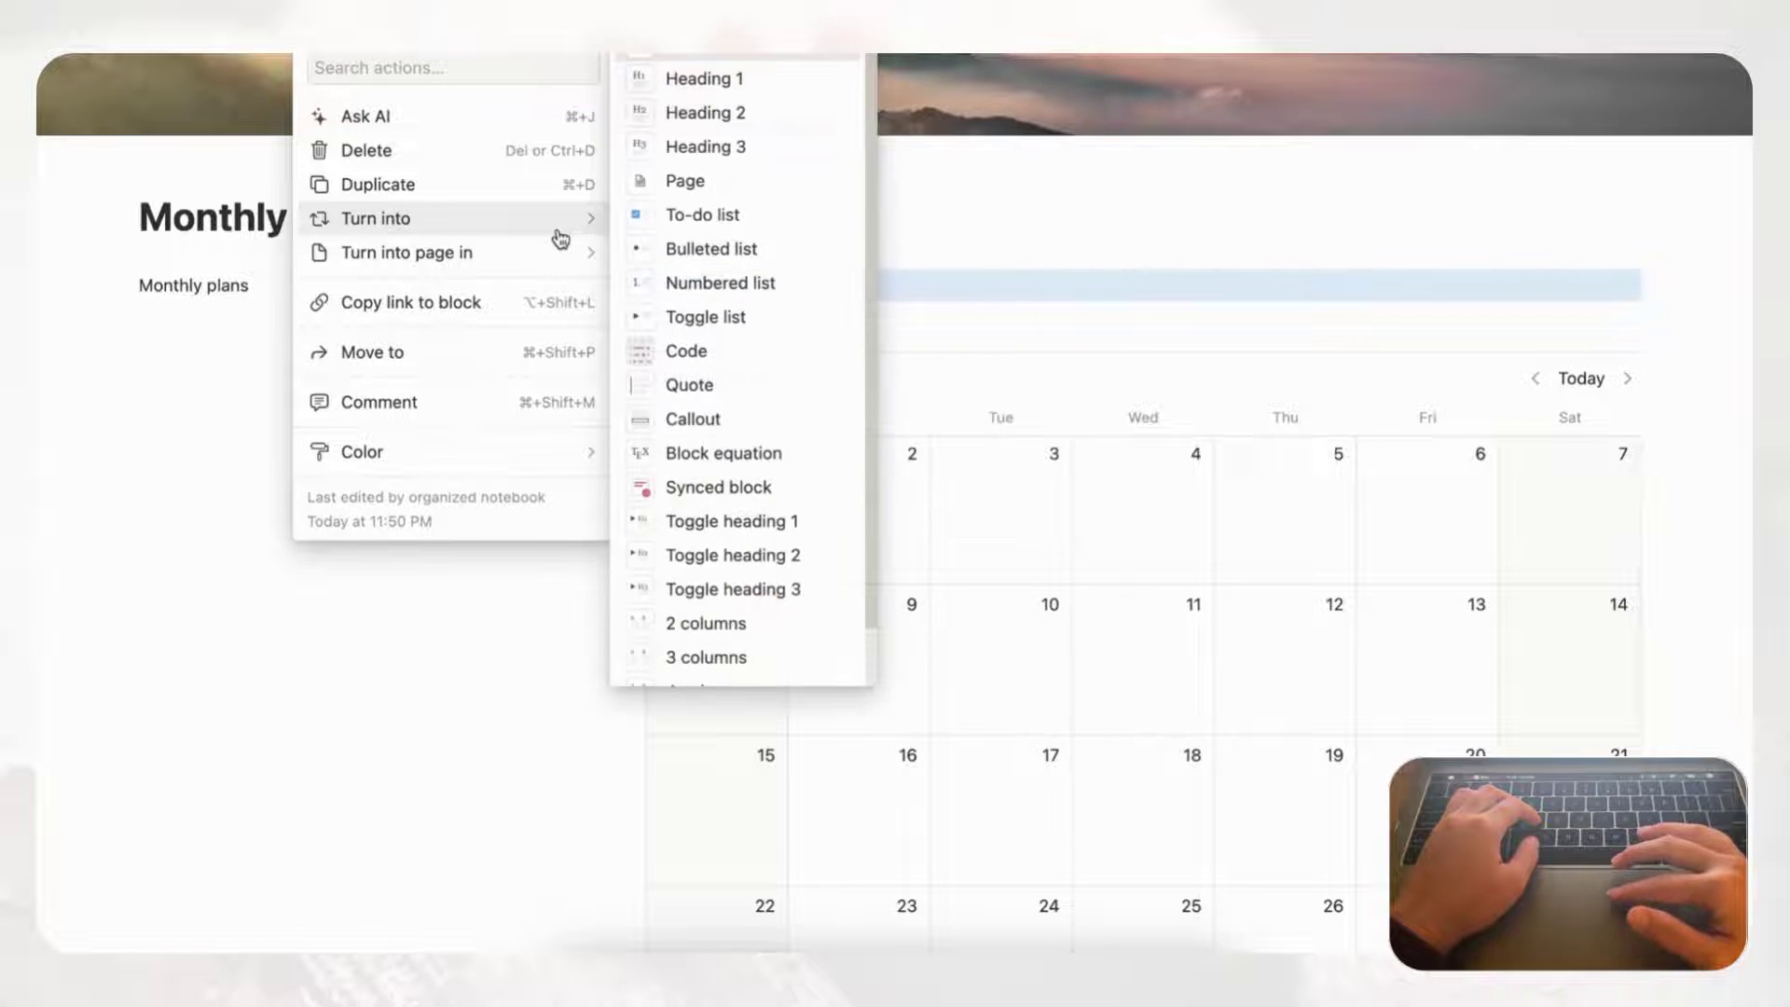
click(723, 154)
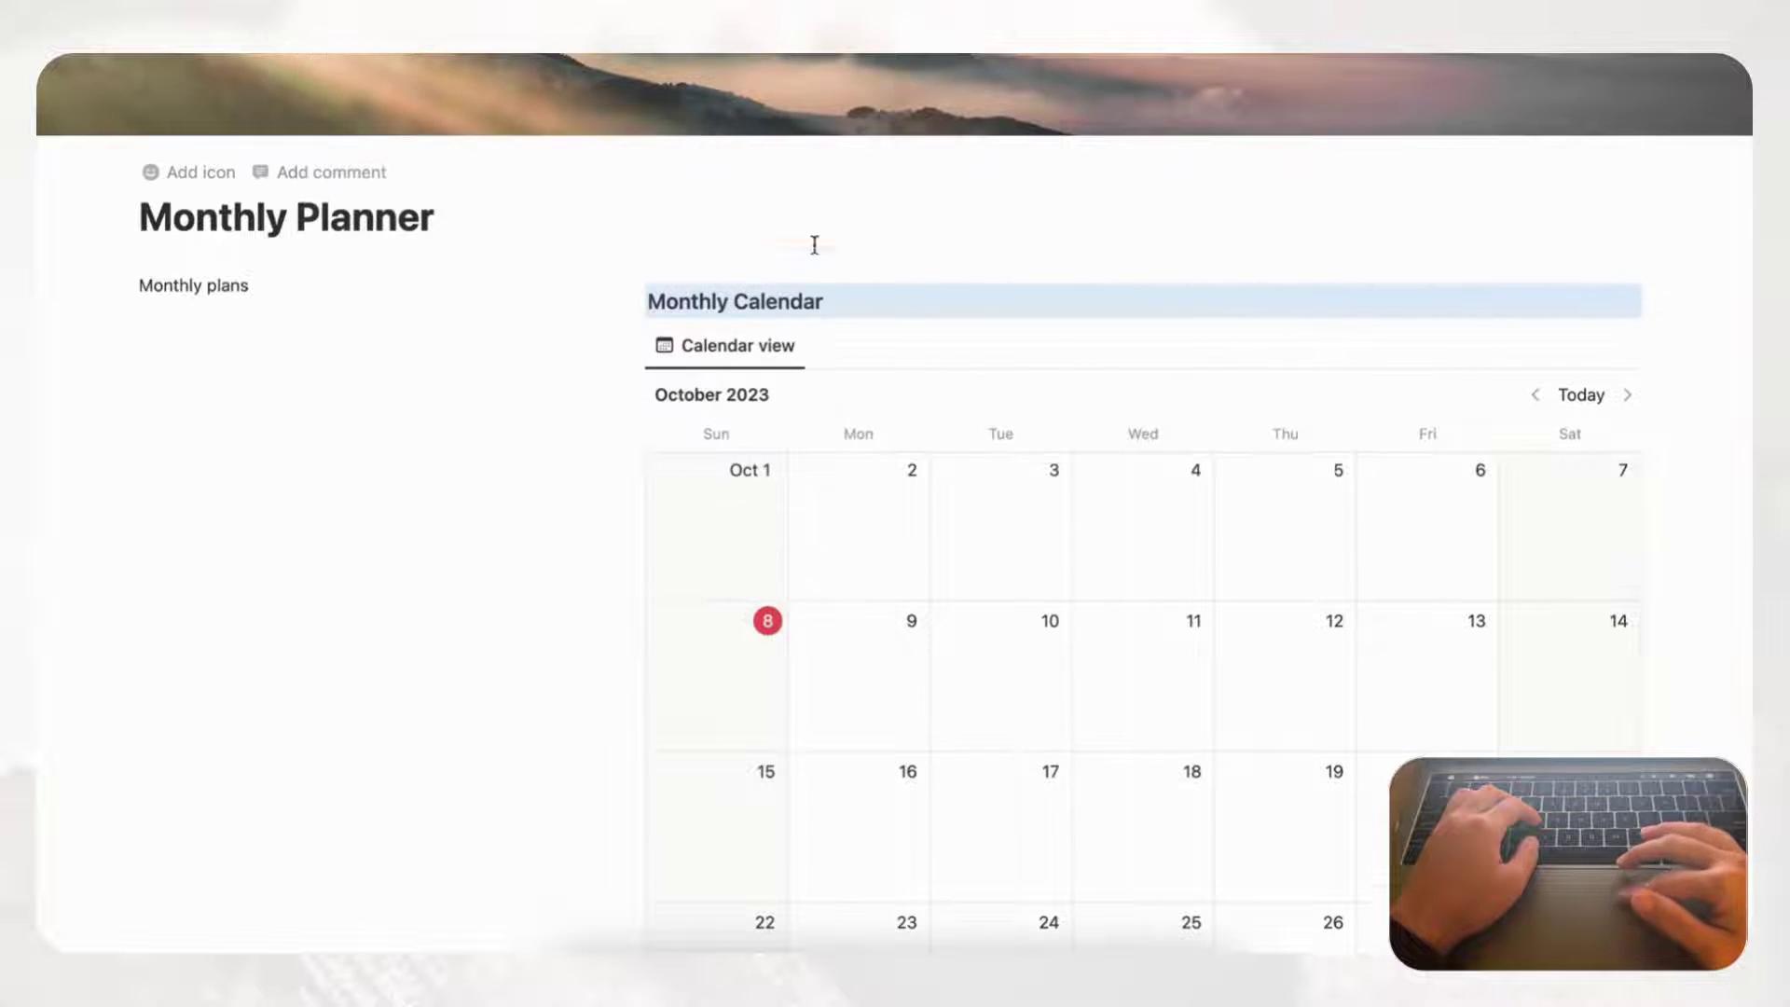
- Insert a divider between the "Monthly Calendar" heading and the calendar, without a leftover empty line
click(865, 302)
key(Return)
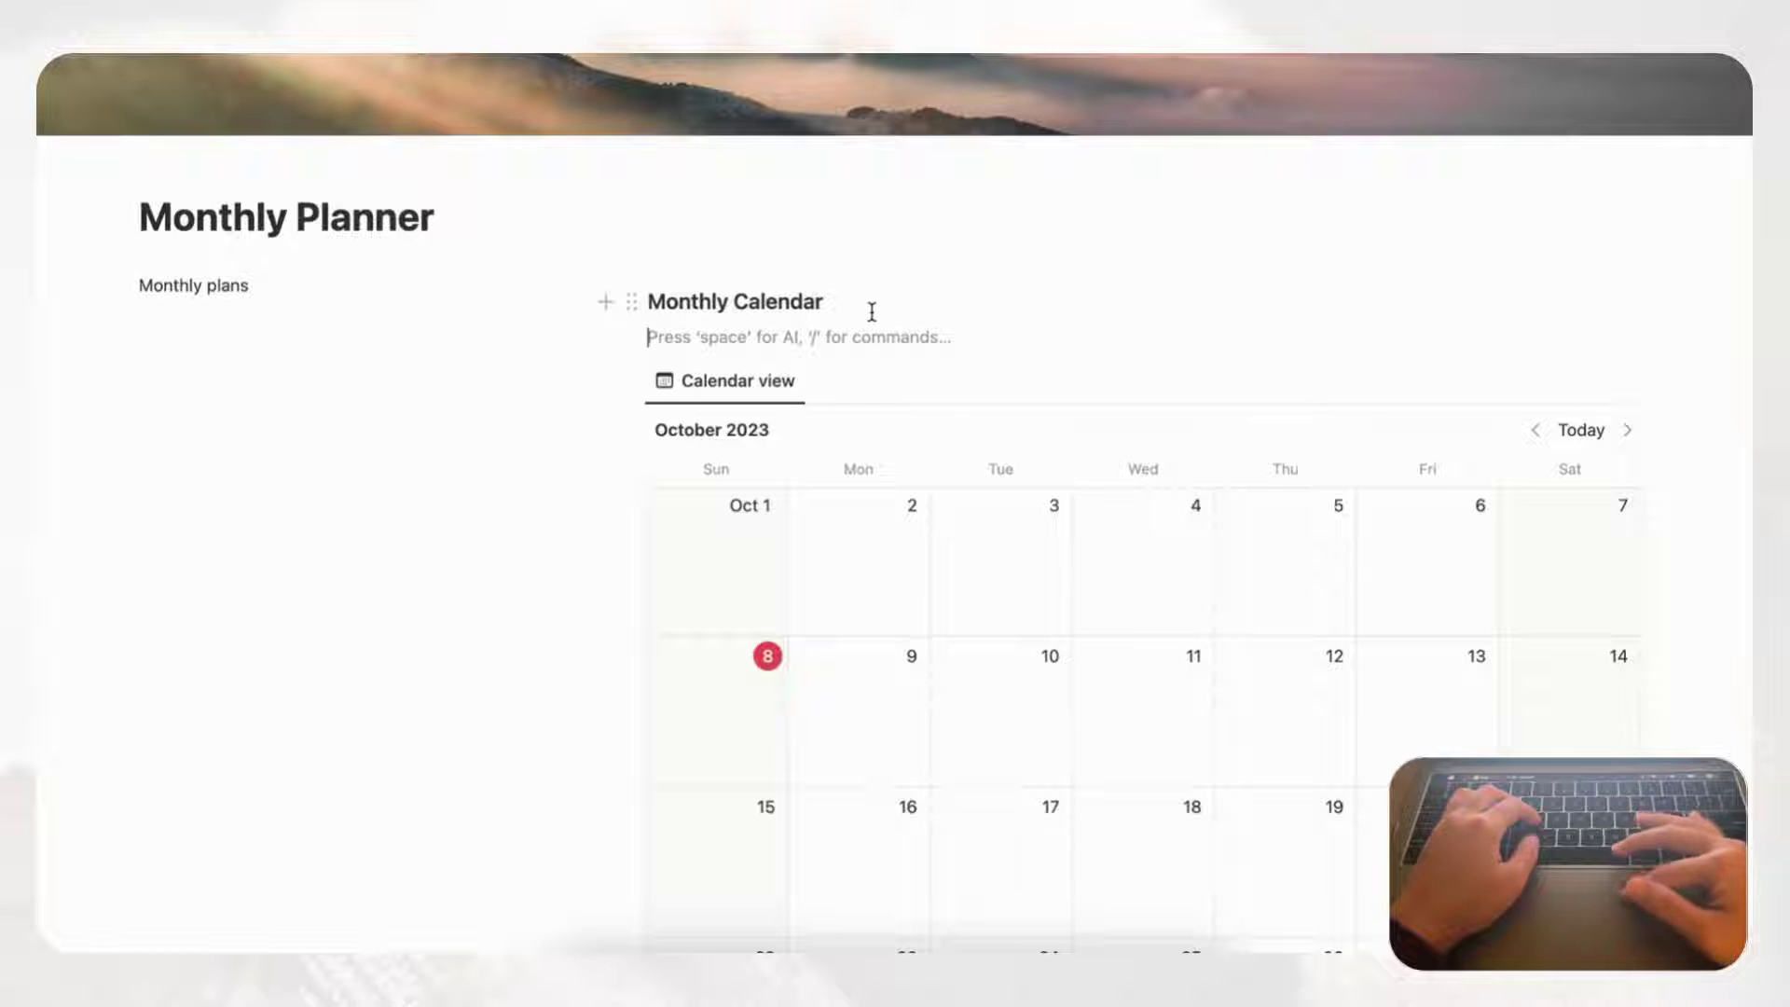
text(/divider)
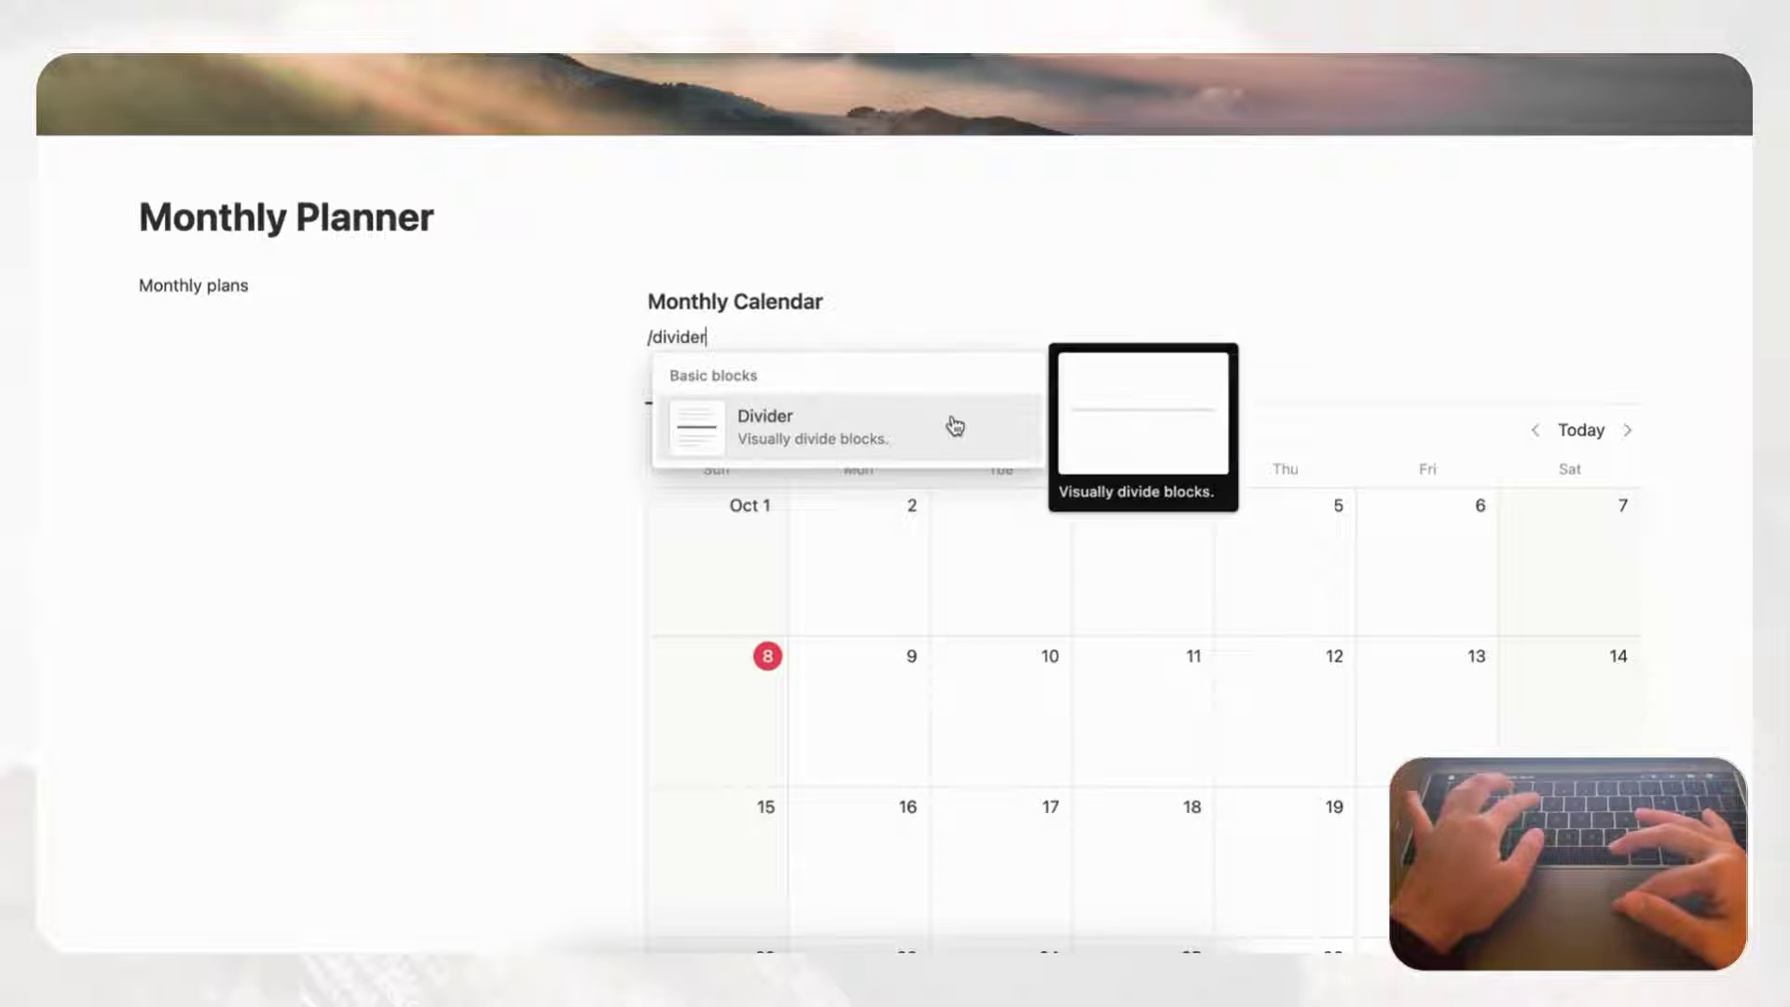
key(Return)
key(BackSpace)
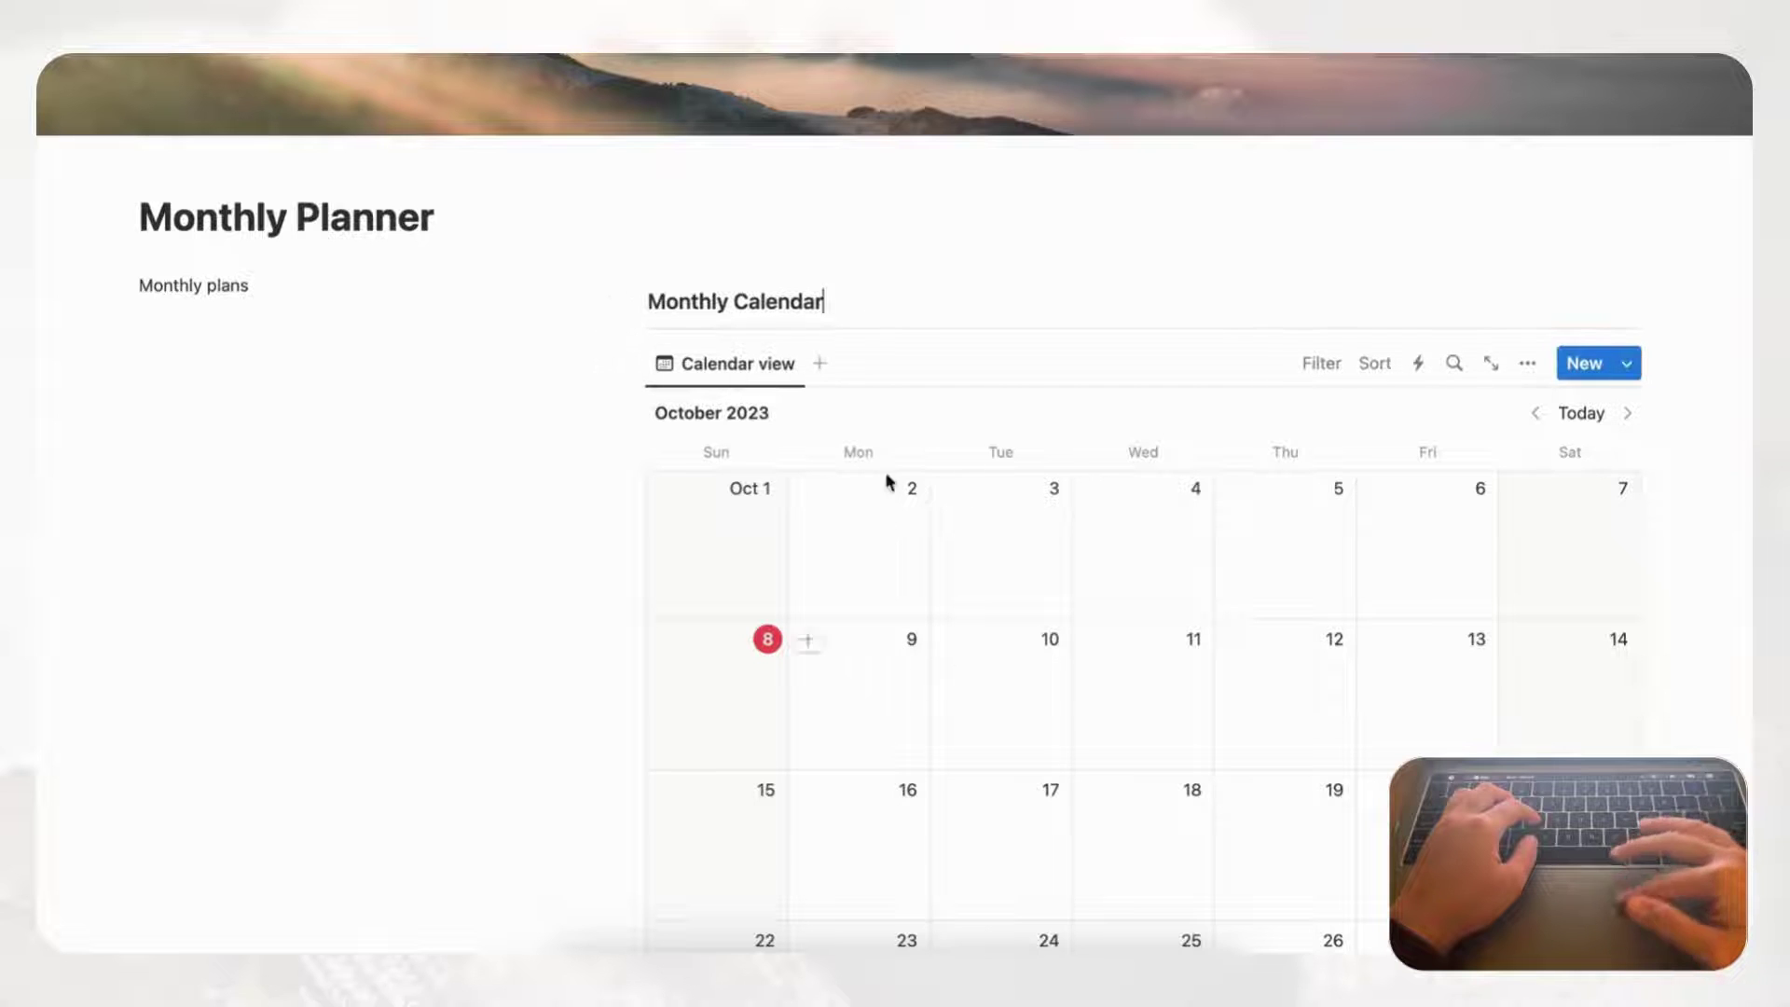
- Create a calendar entry on October 8, 2023 and give it a new tag option "Vacation"
scroll(1072, 616, down, 1)
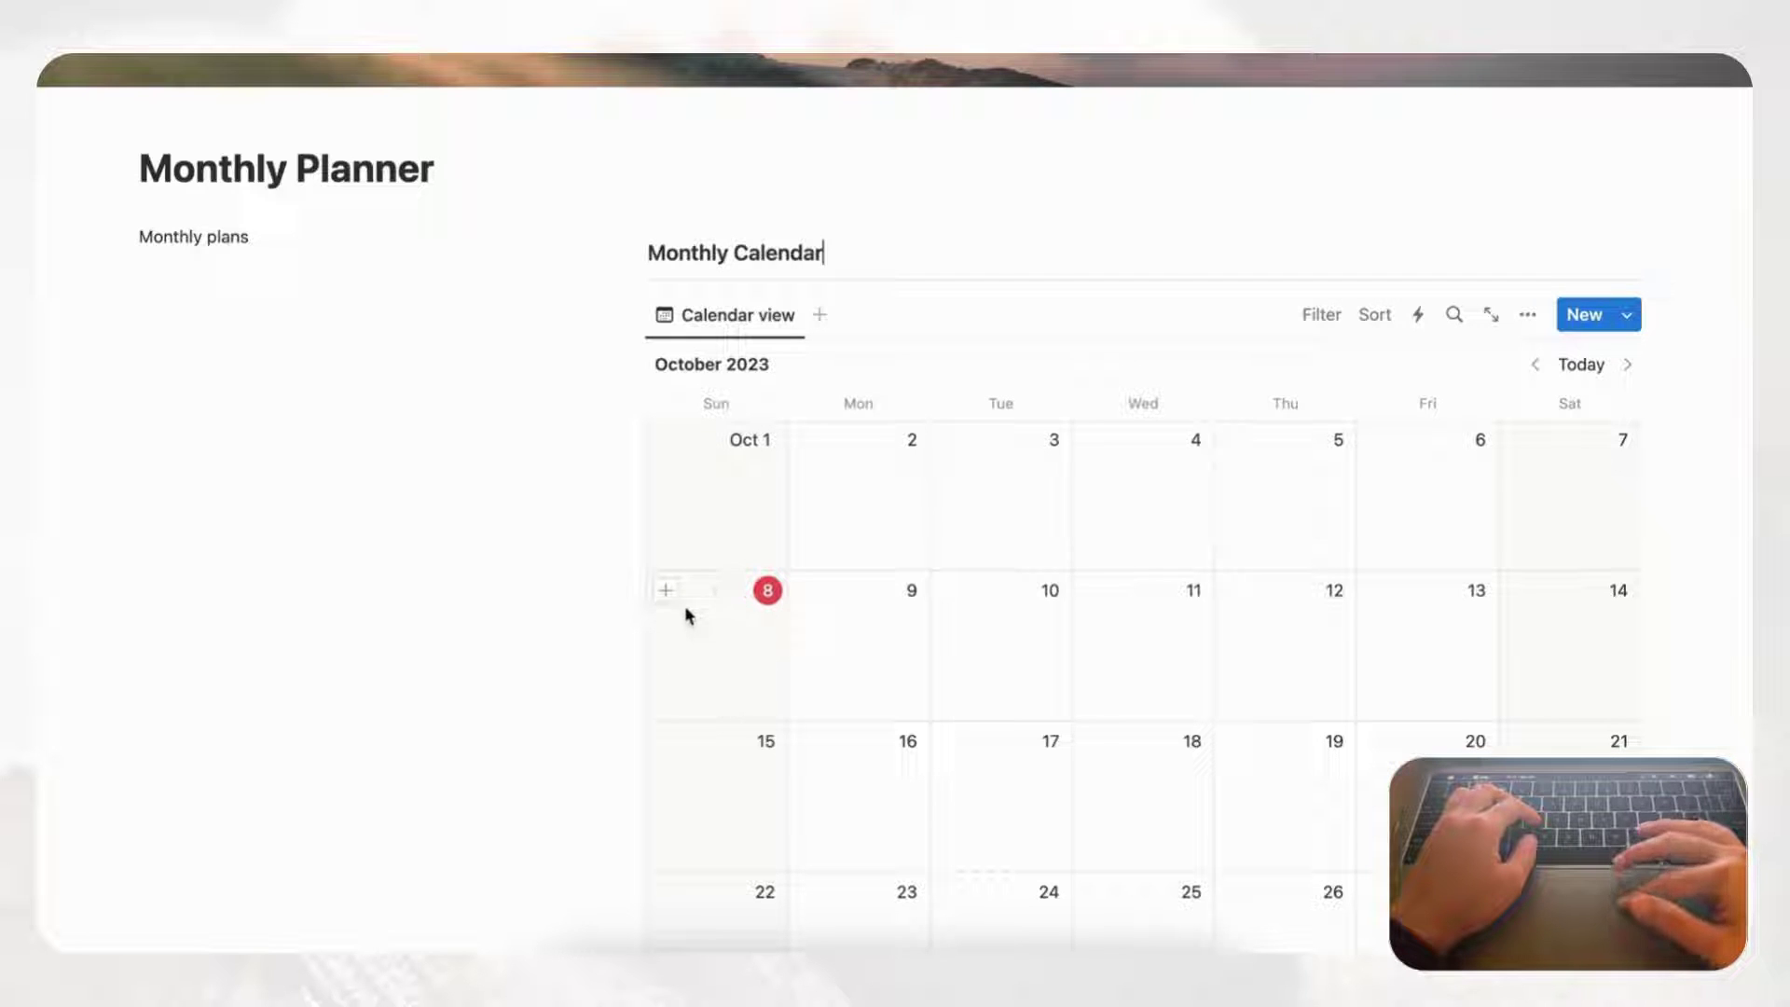
click(666, 591)
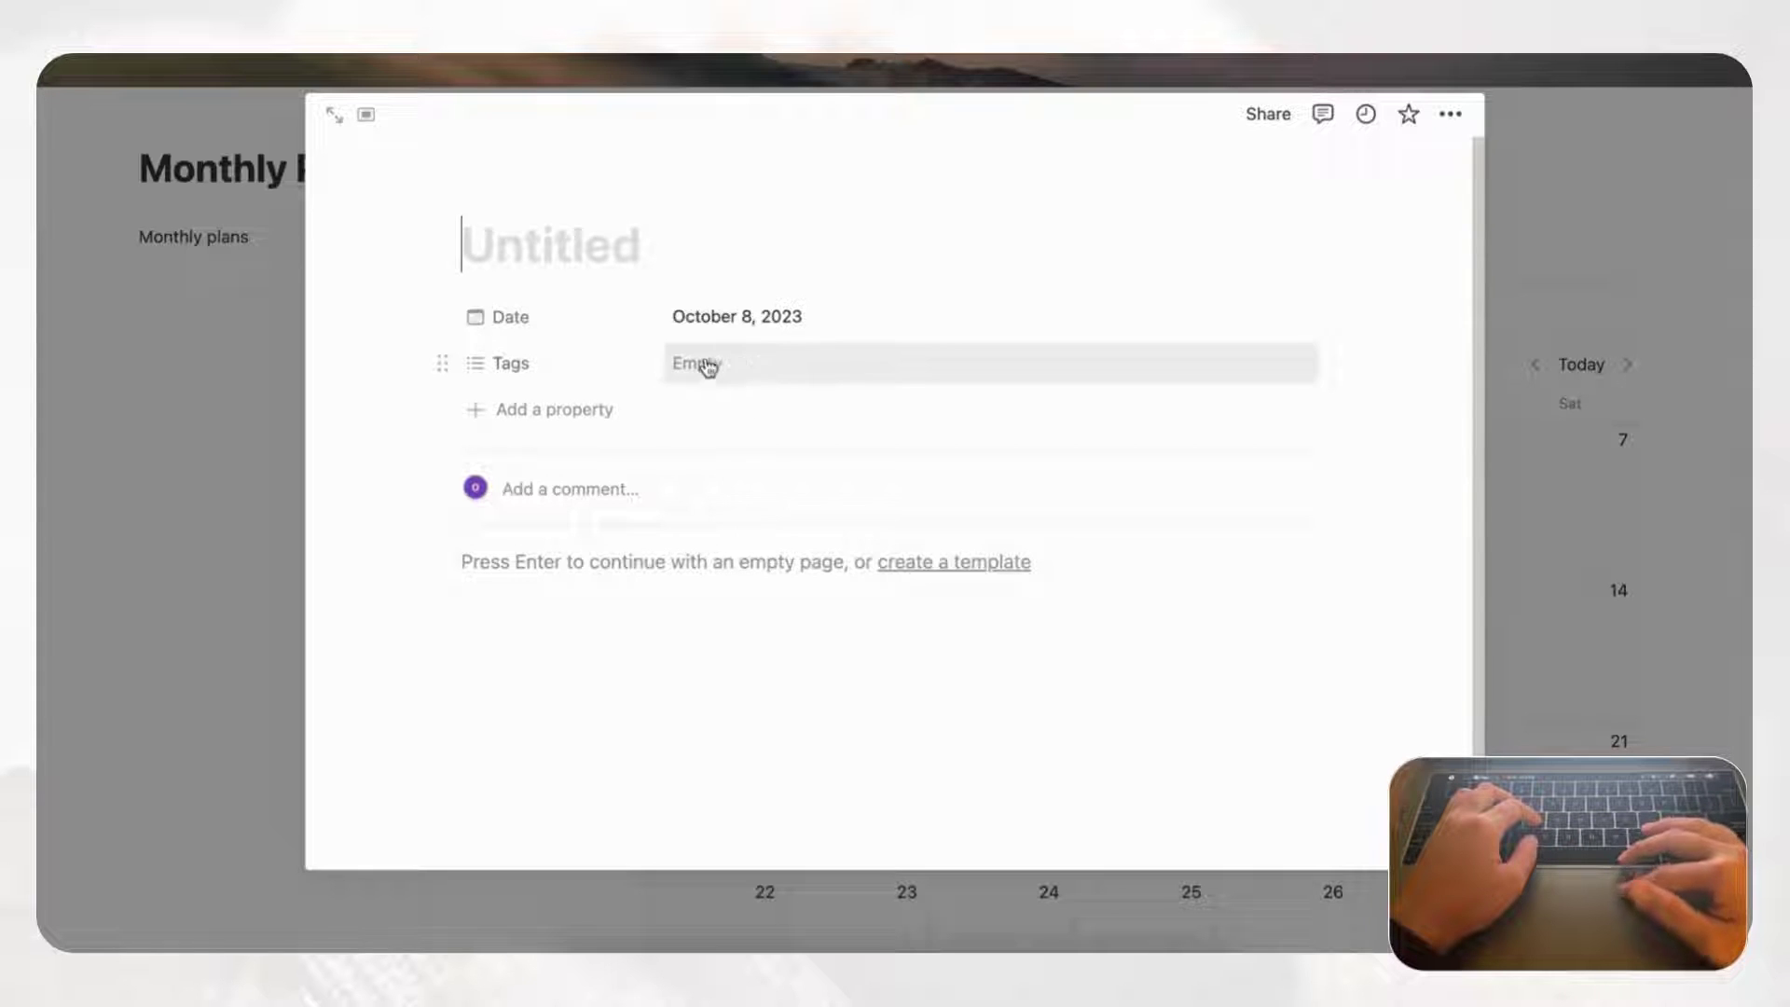
click(774, 375)
text(V)
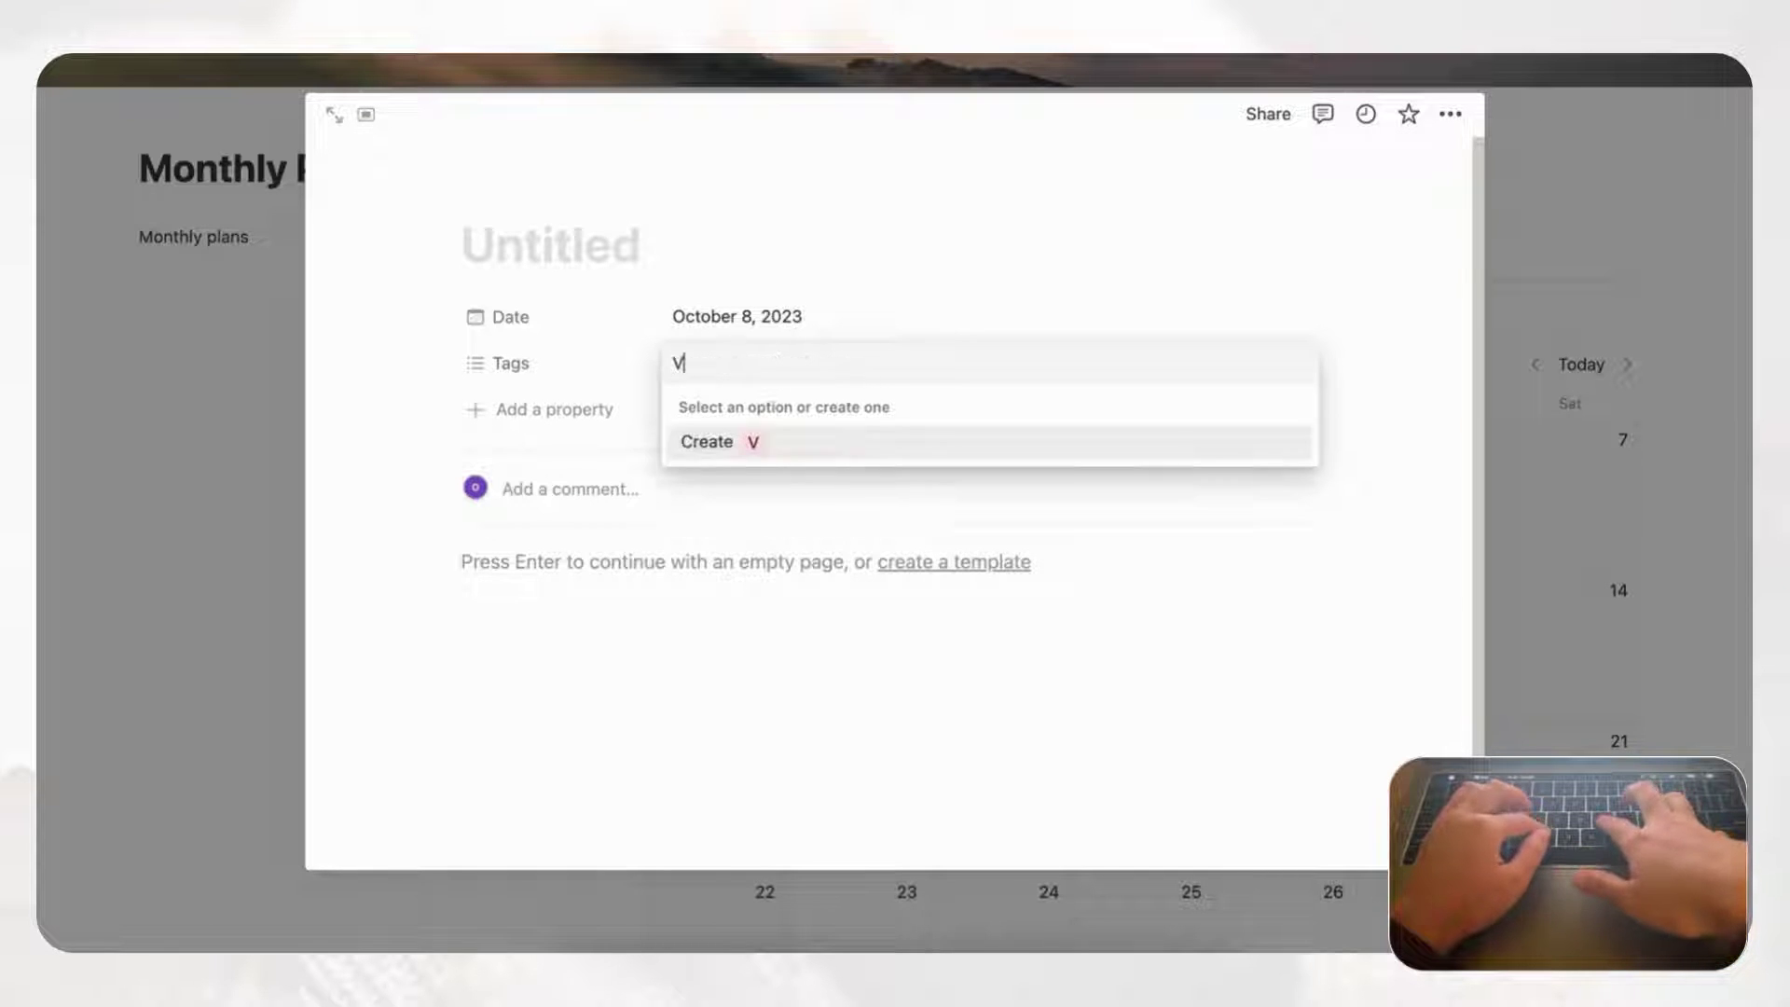
text(acation)
click(788, 447)
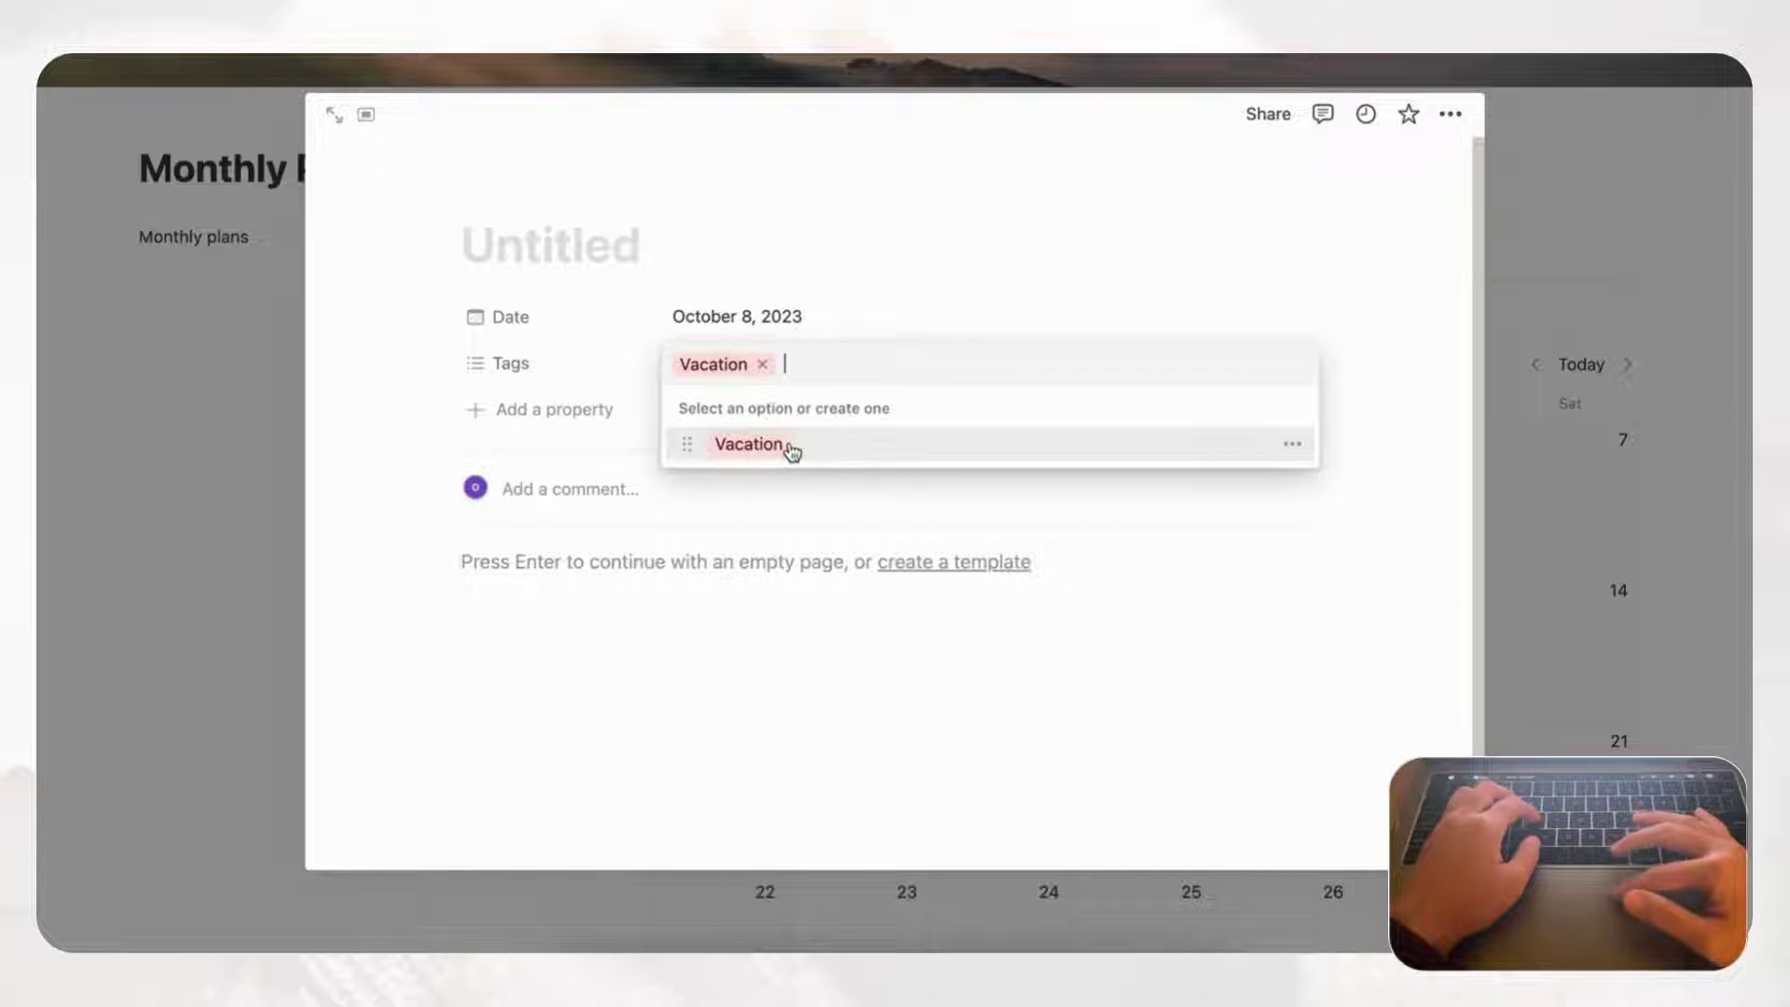
click(1296, 447)
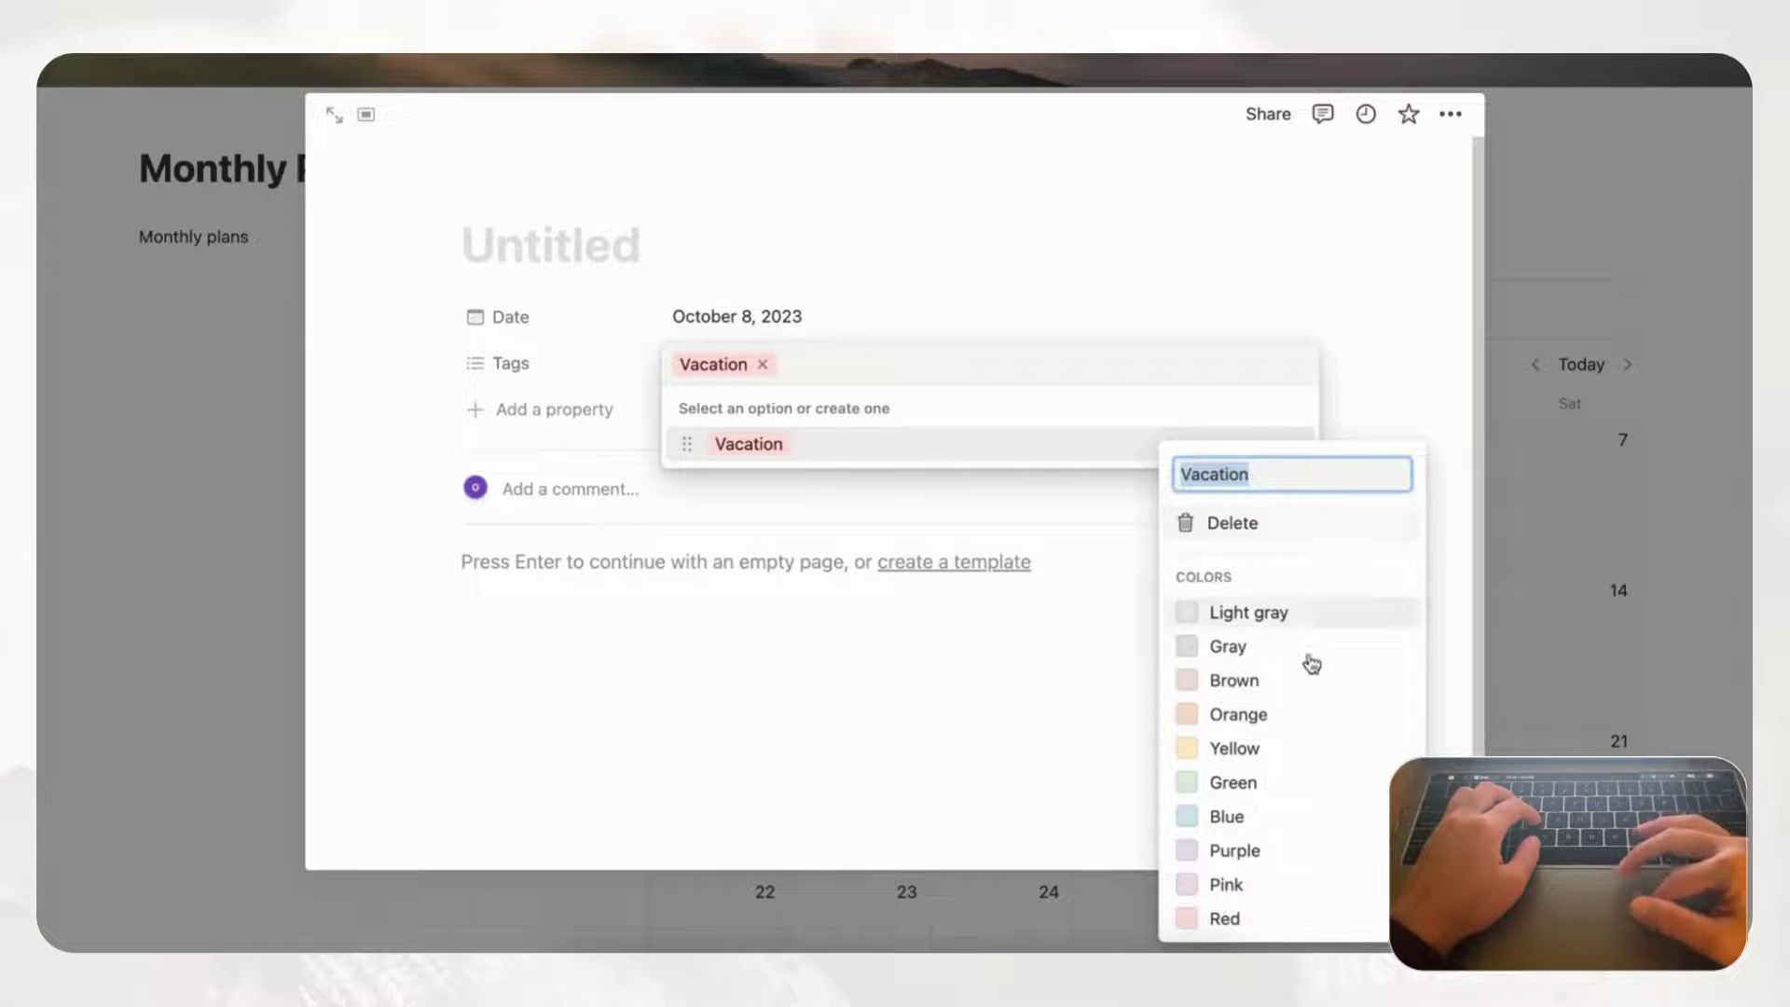
key(Escape)
key(Escape)
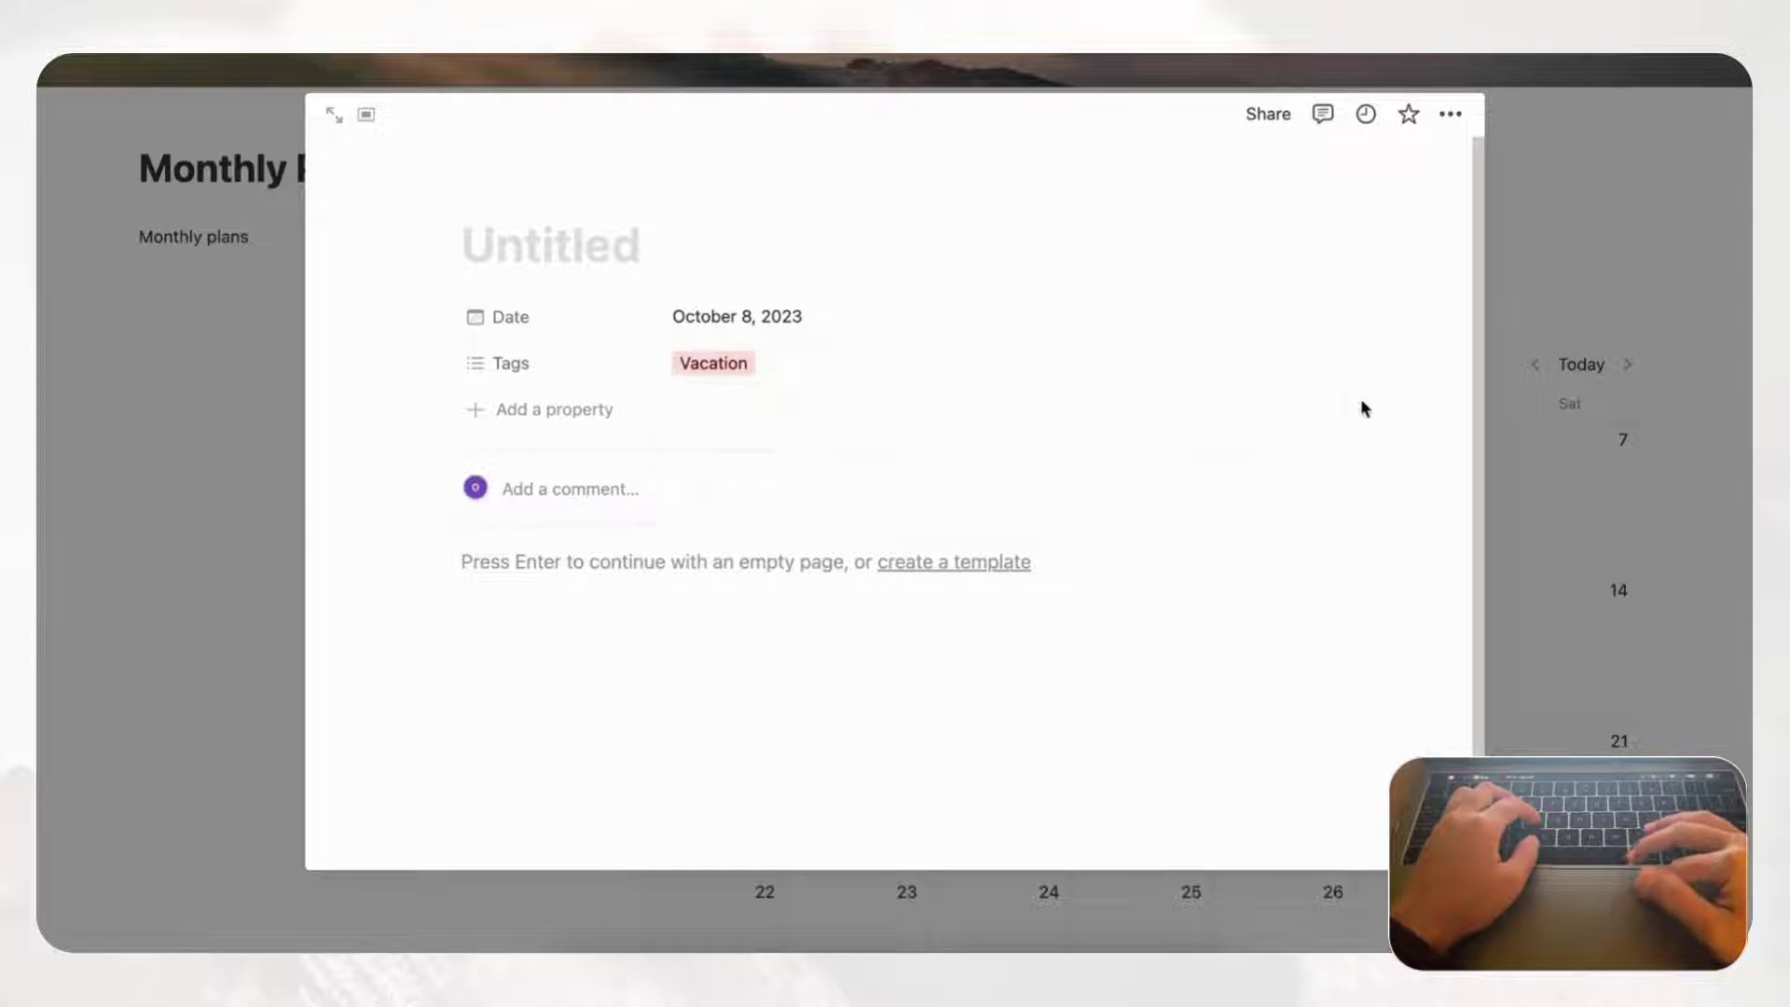
- Title the new October 8 entry "Vacation" and close it
click(568, 246)
text(Vacation)
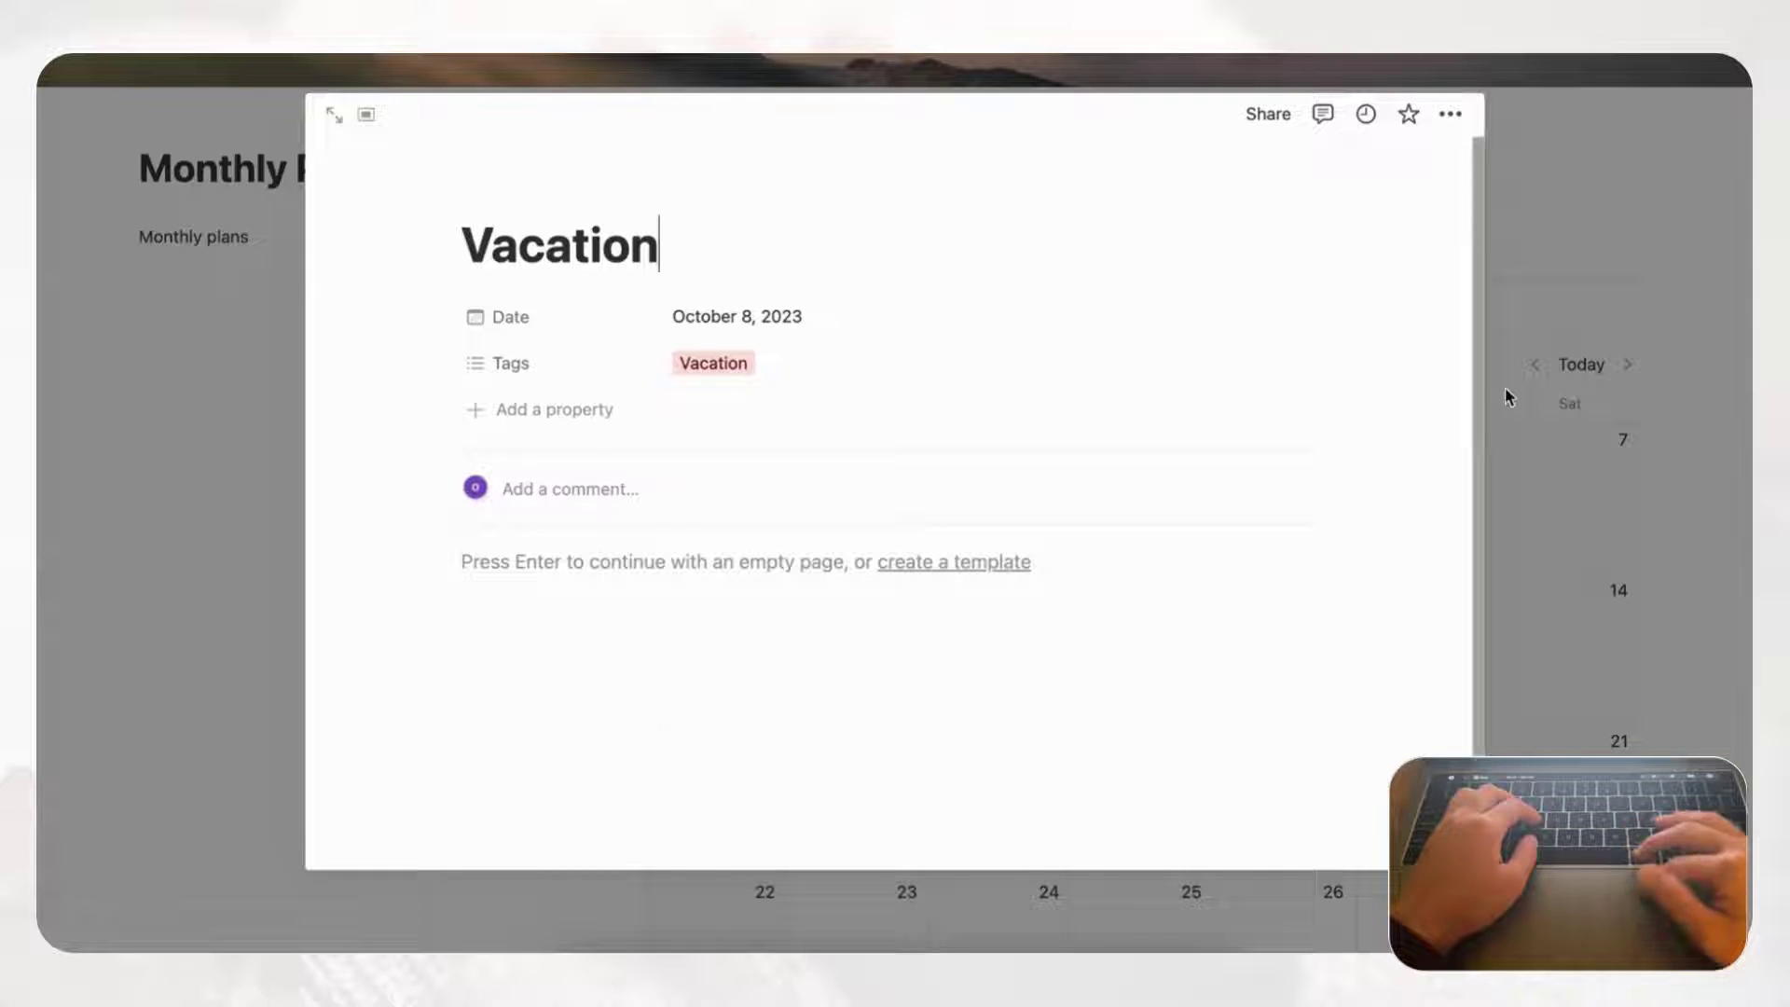
click(1612, 300)
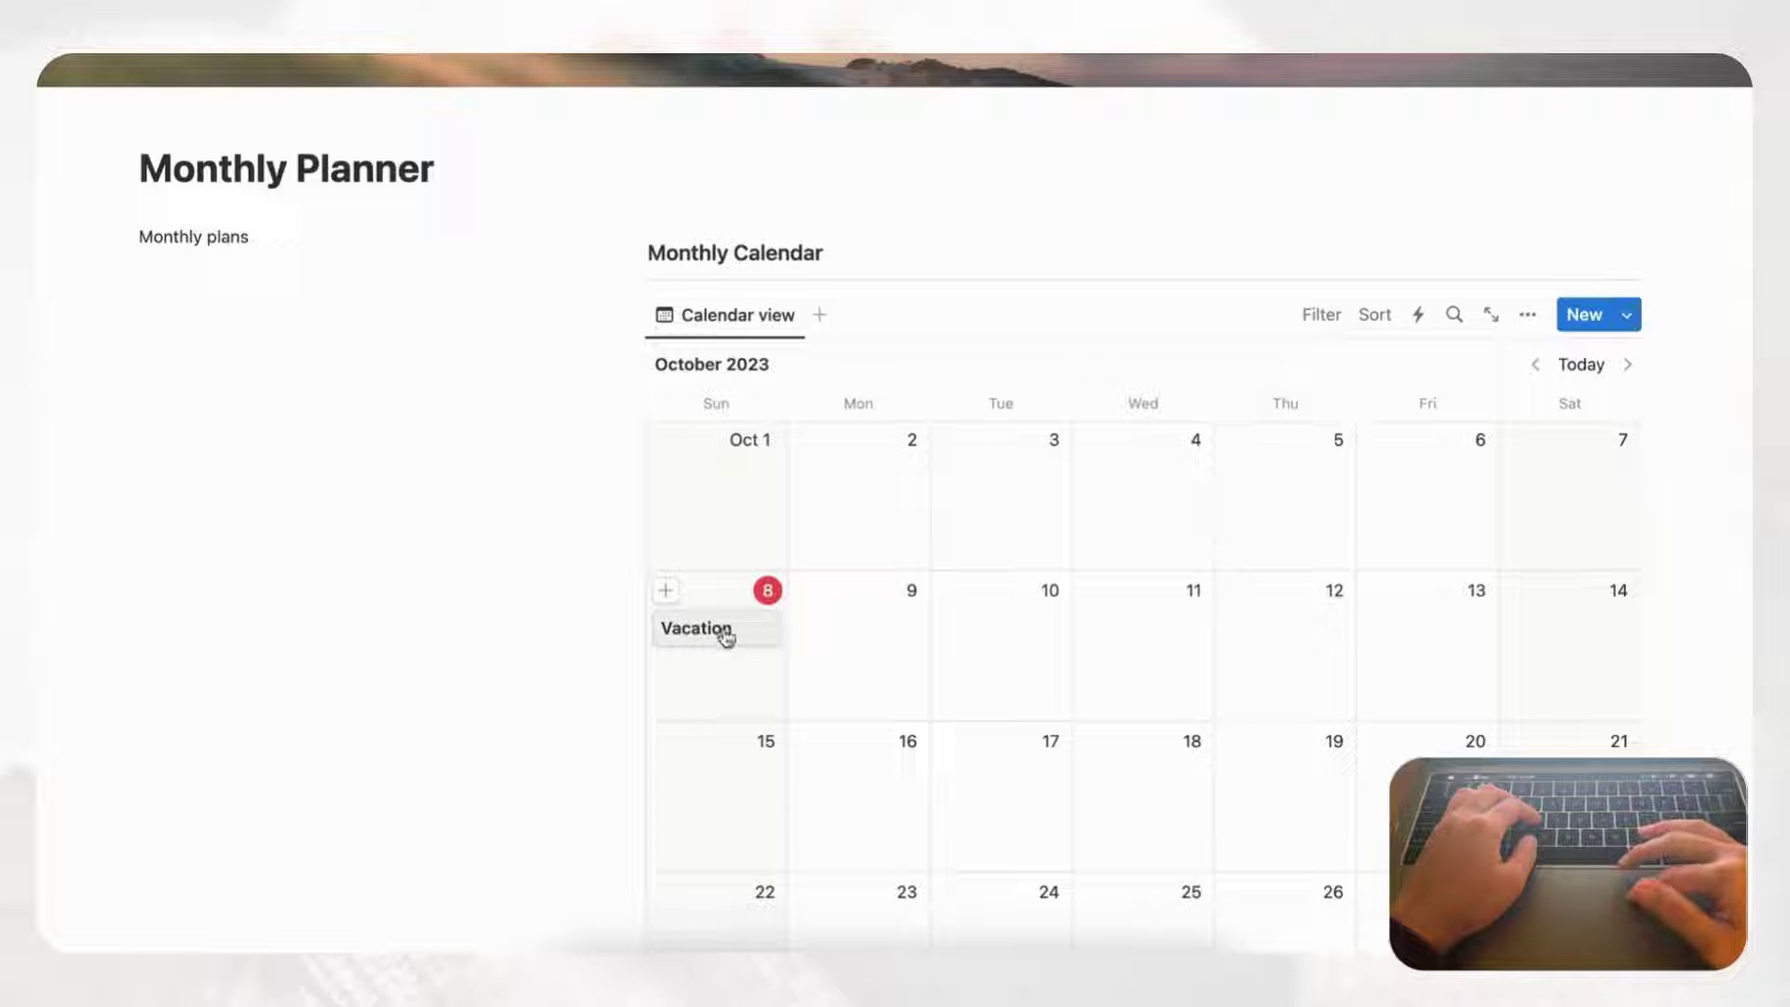
- Show the Tags property in the calendar view and extend the Vacation entry through October 12
click(1531, 320)
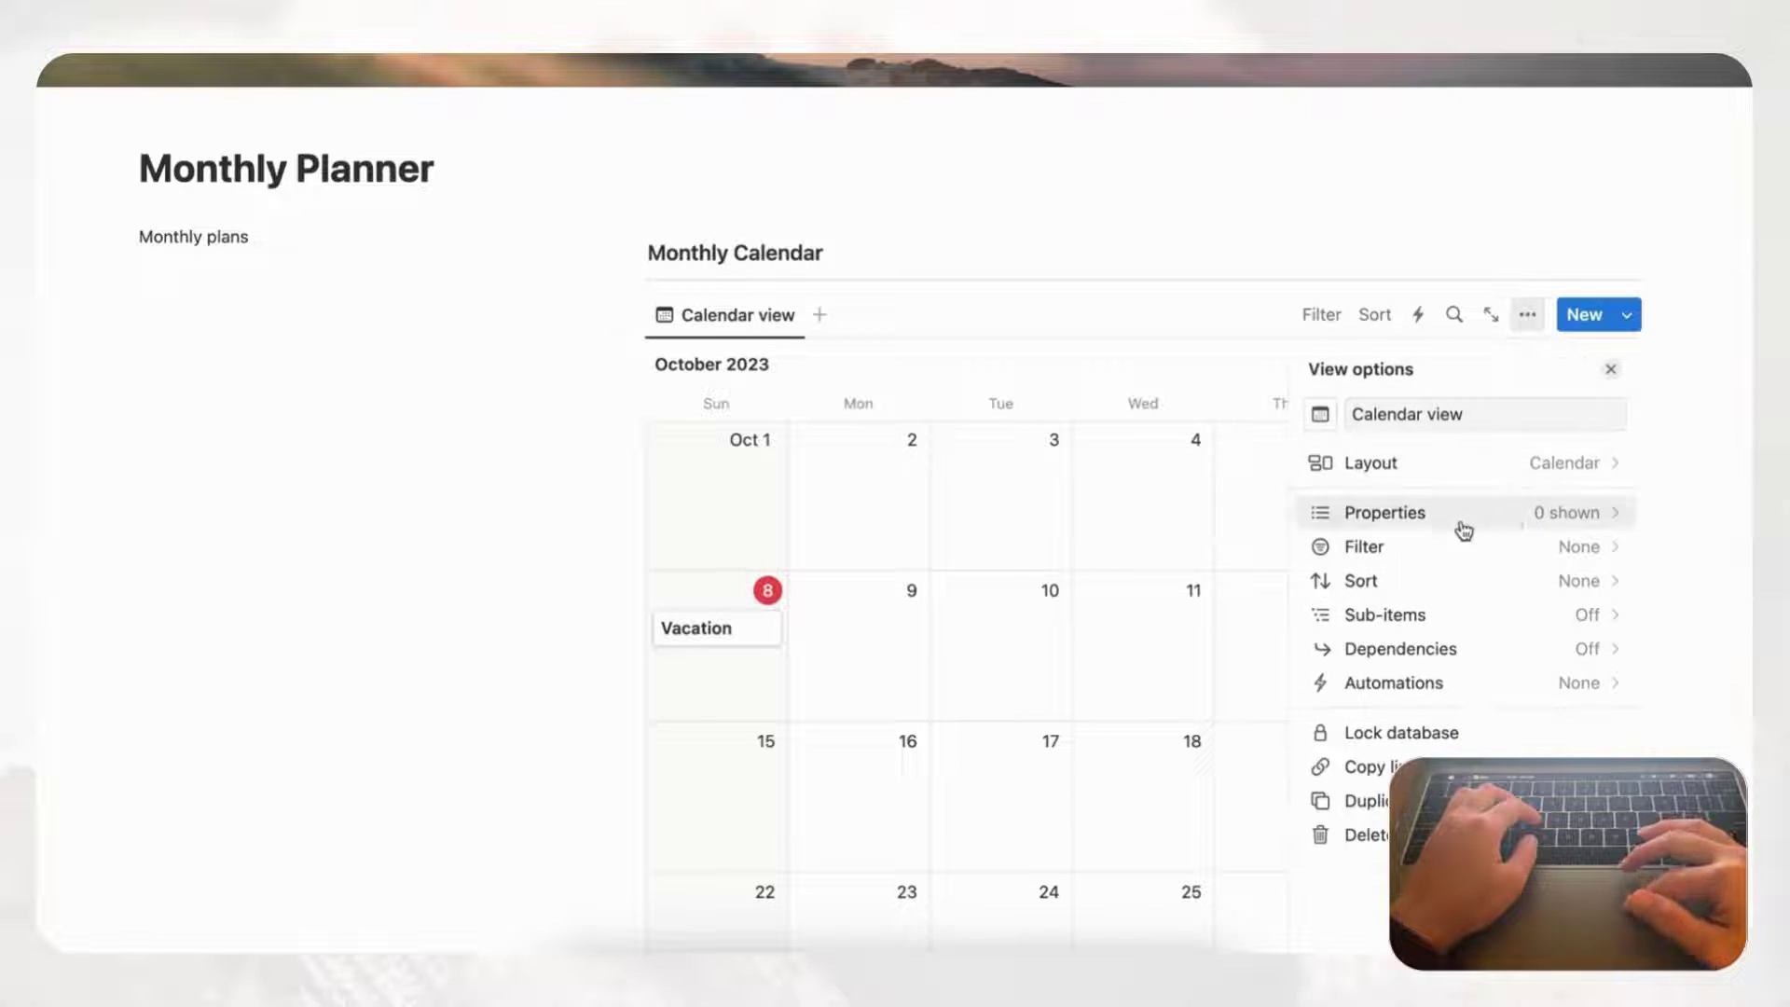
click(1481, 517)
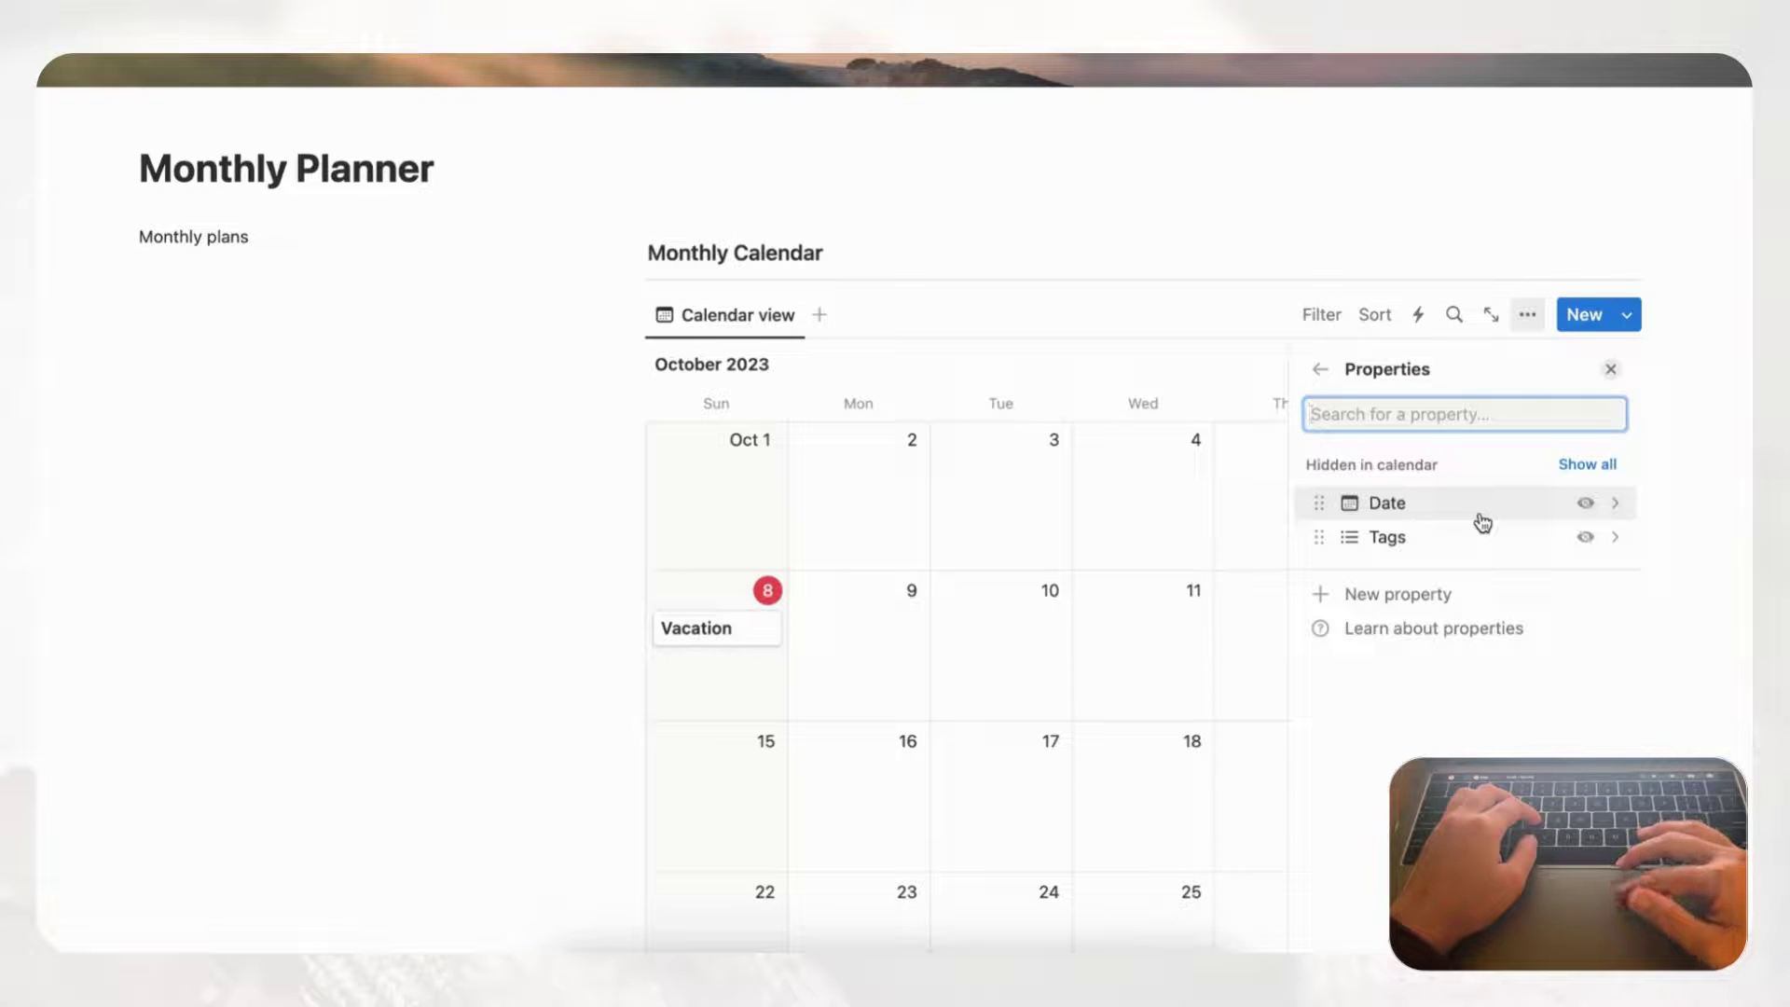
click(1585, 538)
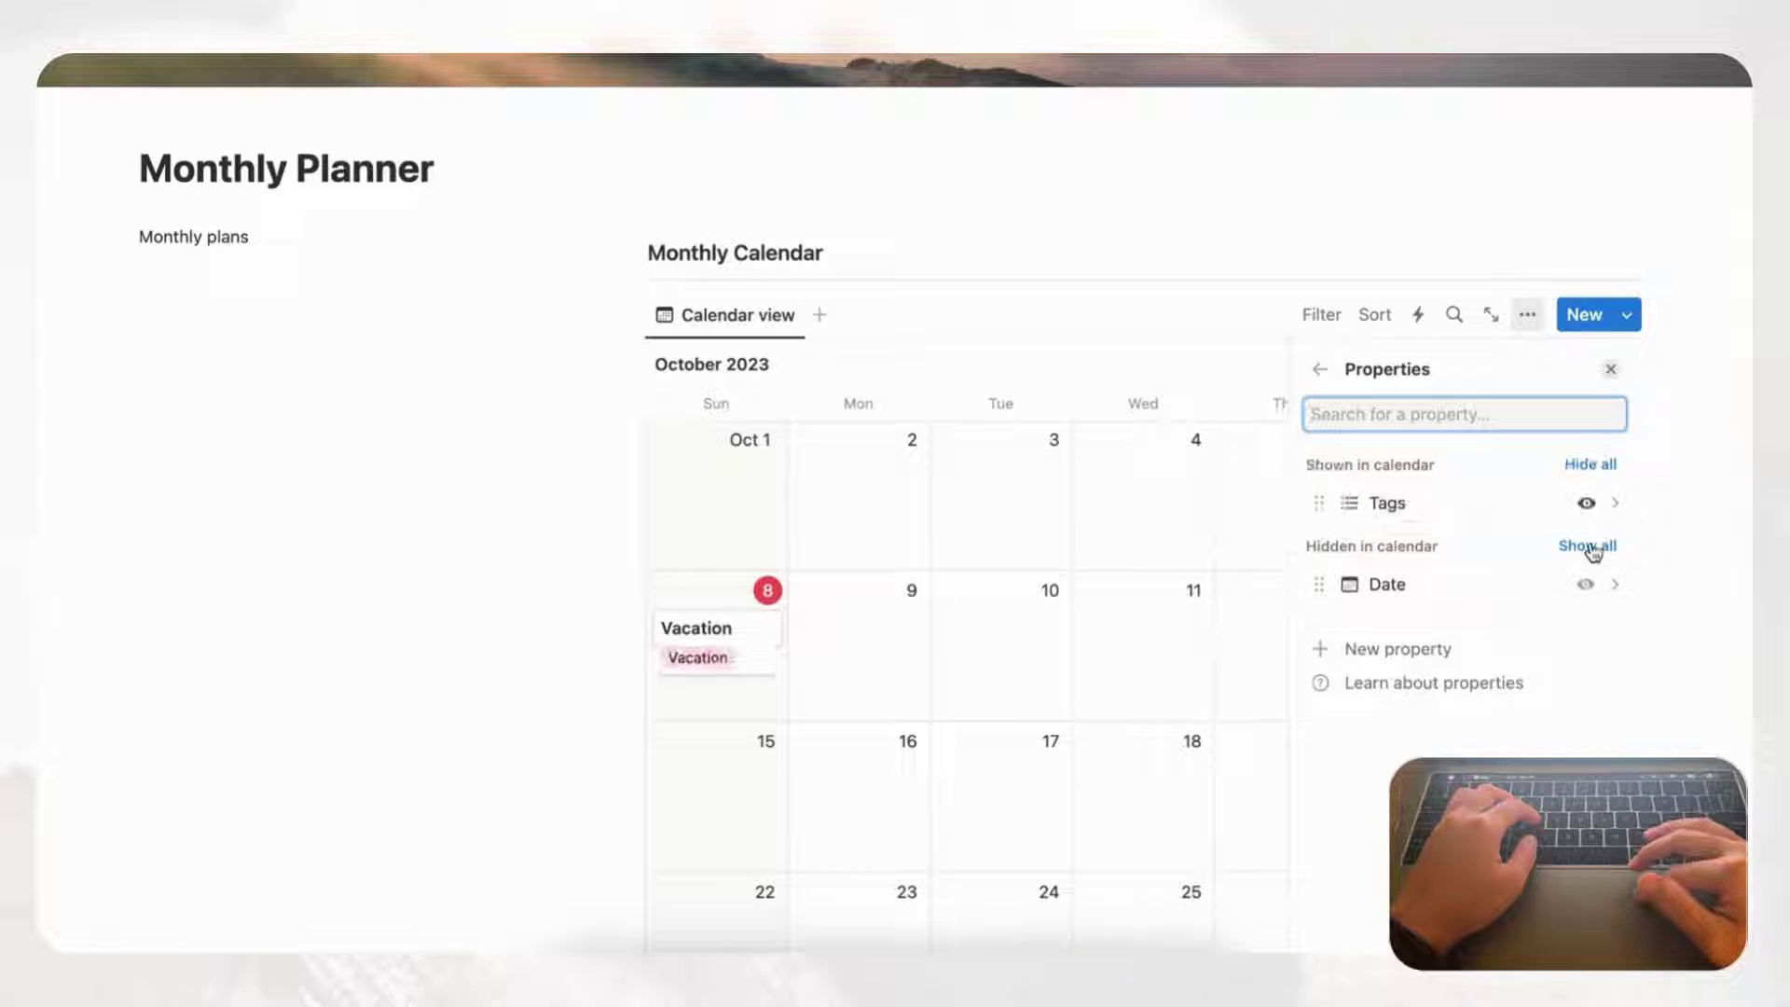
click(1613, 371)
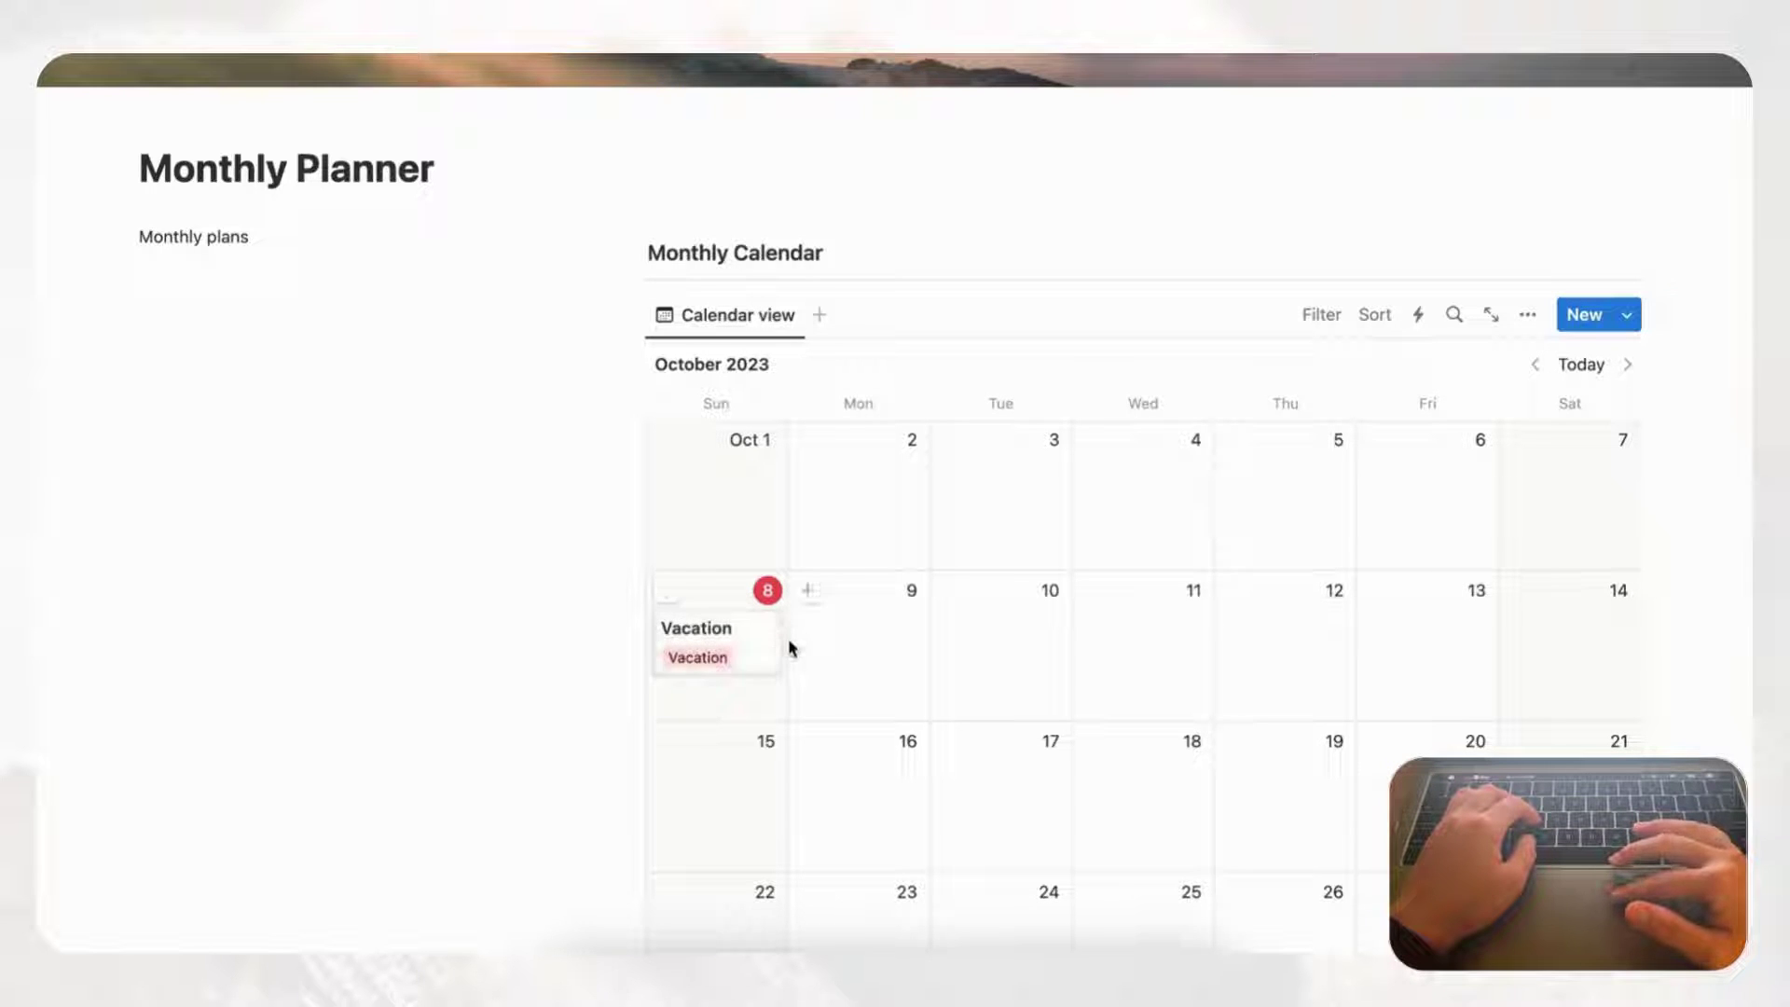
drag(783, 640, 1237, 660)
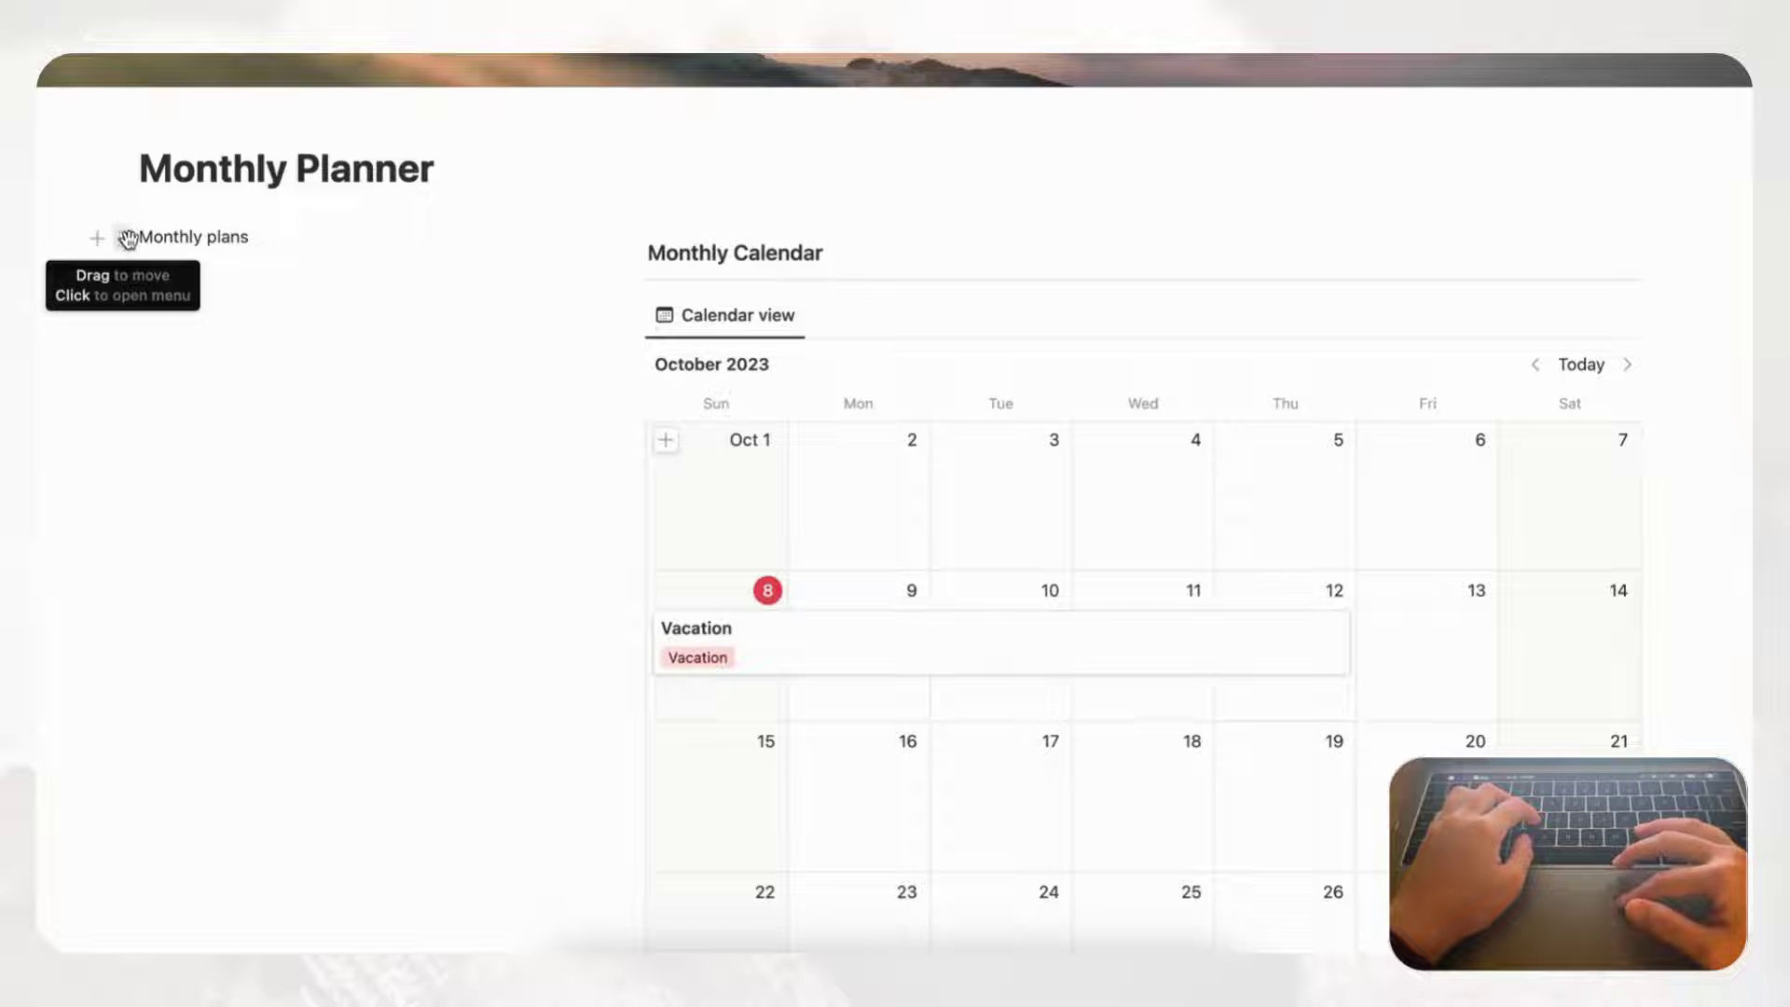
- Turn the "Monthly plans" text into a Heading 3
click(130, 239)
mouse_move(159, 209)
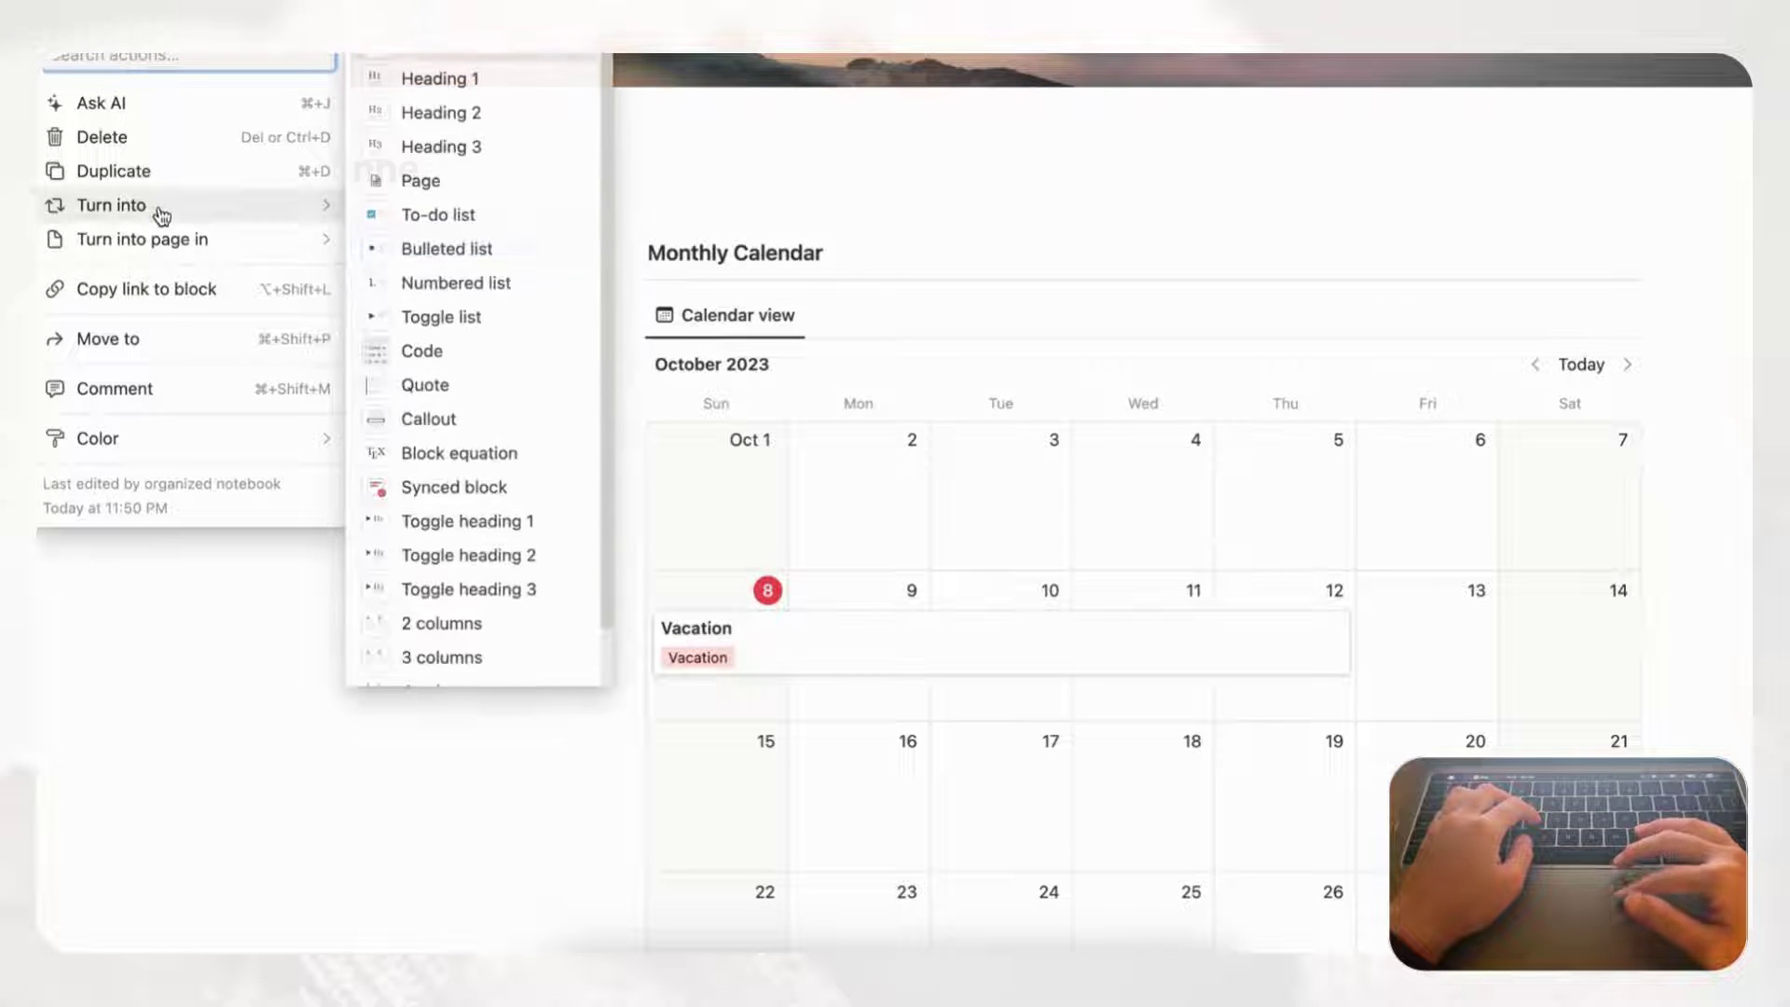
click(467, 158)
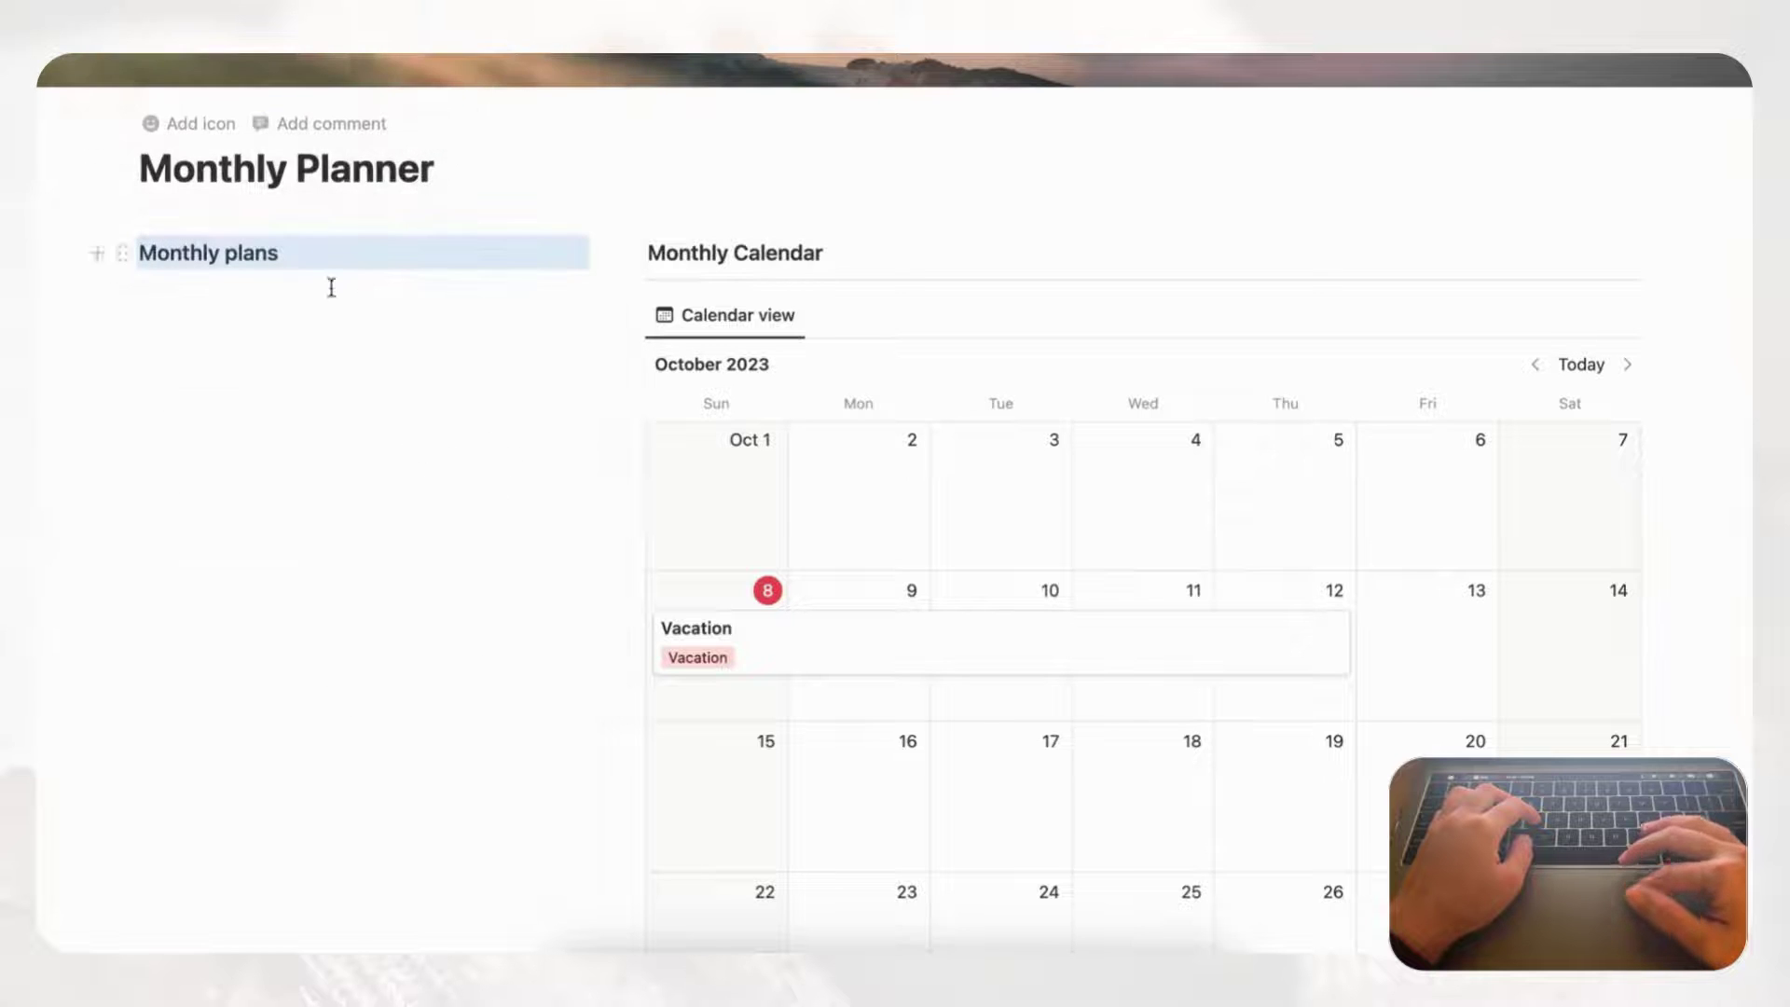
- Insert a divider directly below the "Monthly plans" heading
click(319, 262)
key(Return)
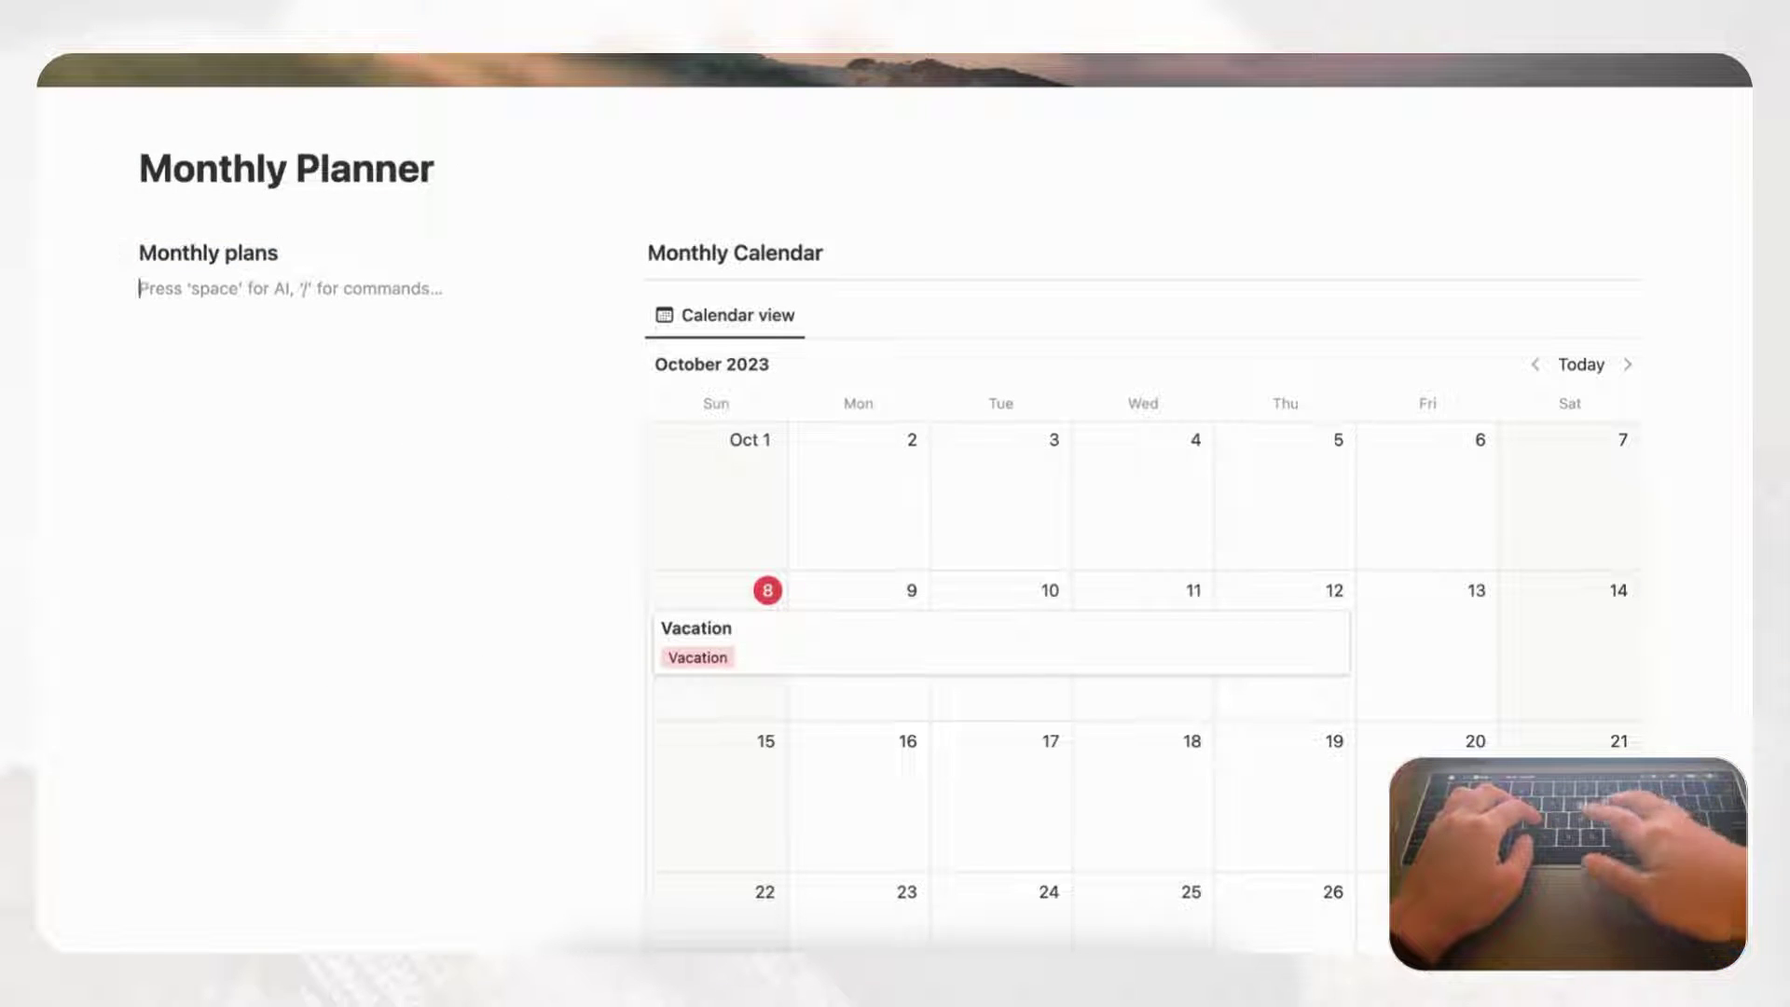
text(/divid)
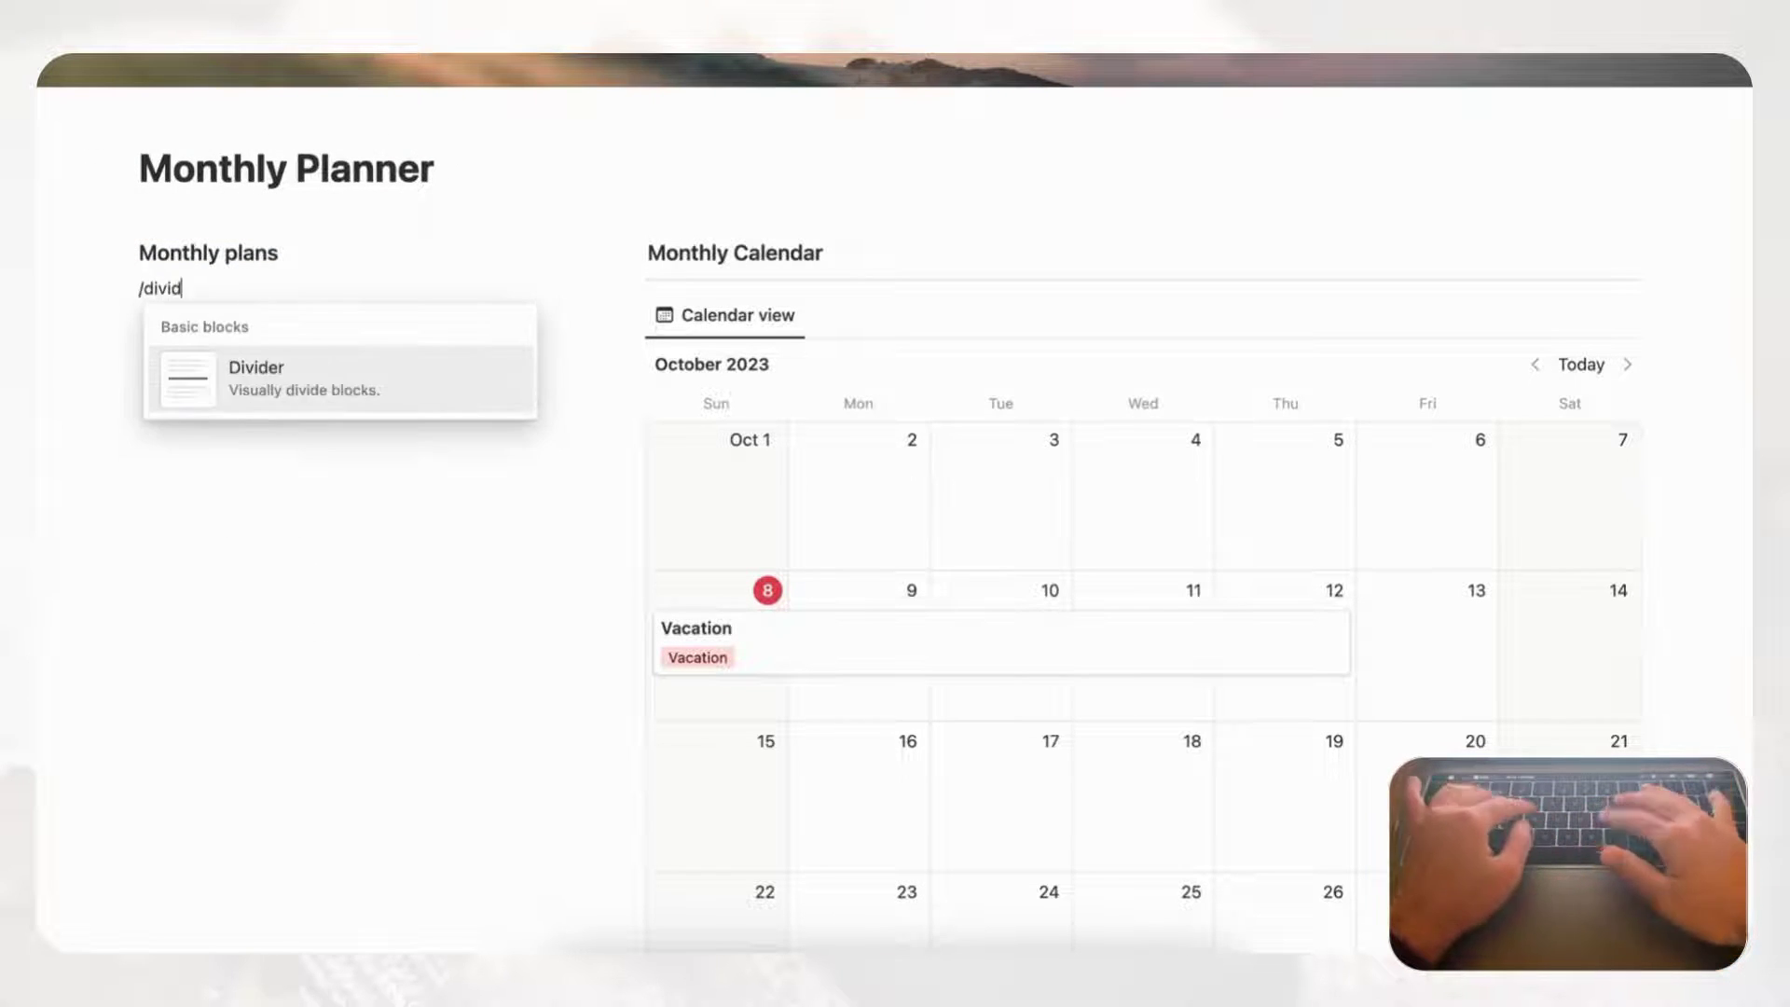
key(Return)
- Capitalize the second word of the plans heading so it reads "Monthly Plans"
click(236, 254)
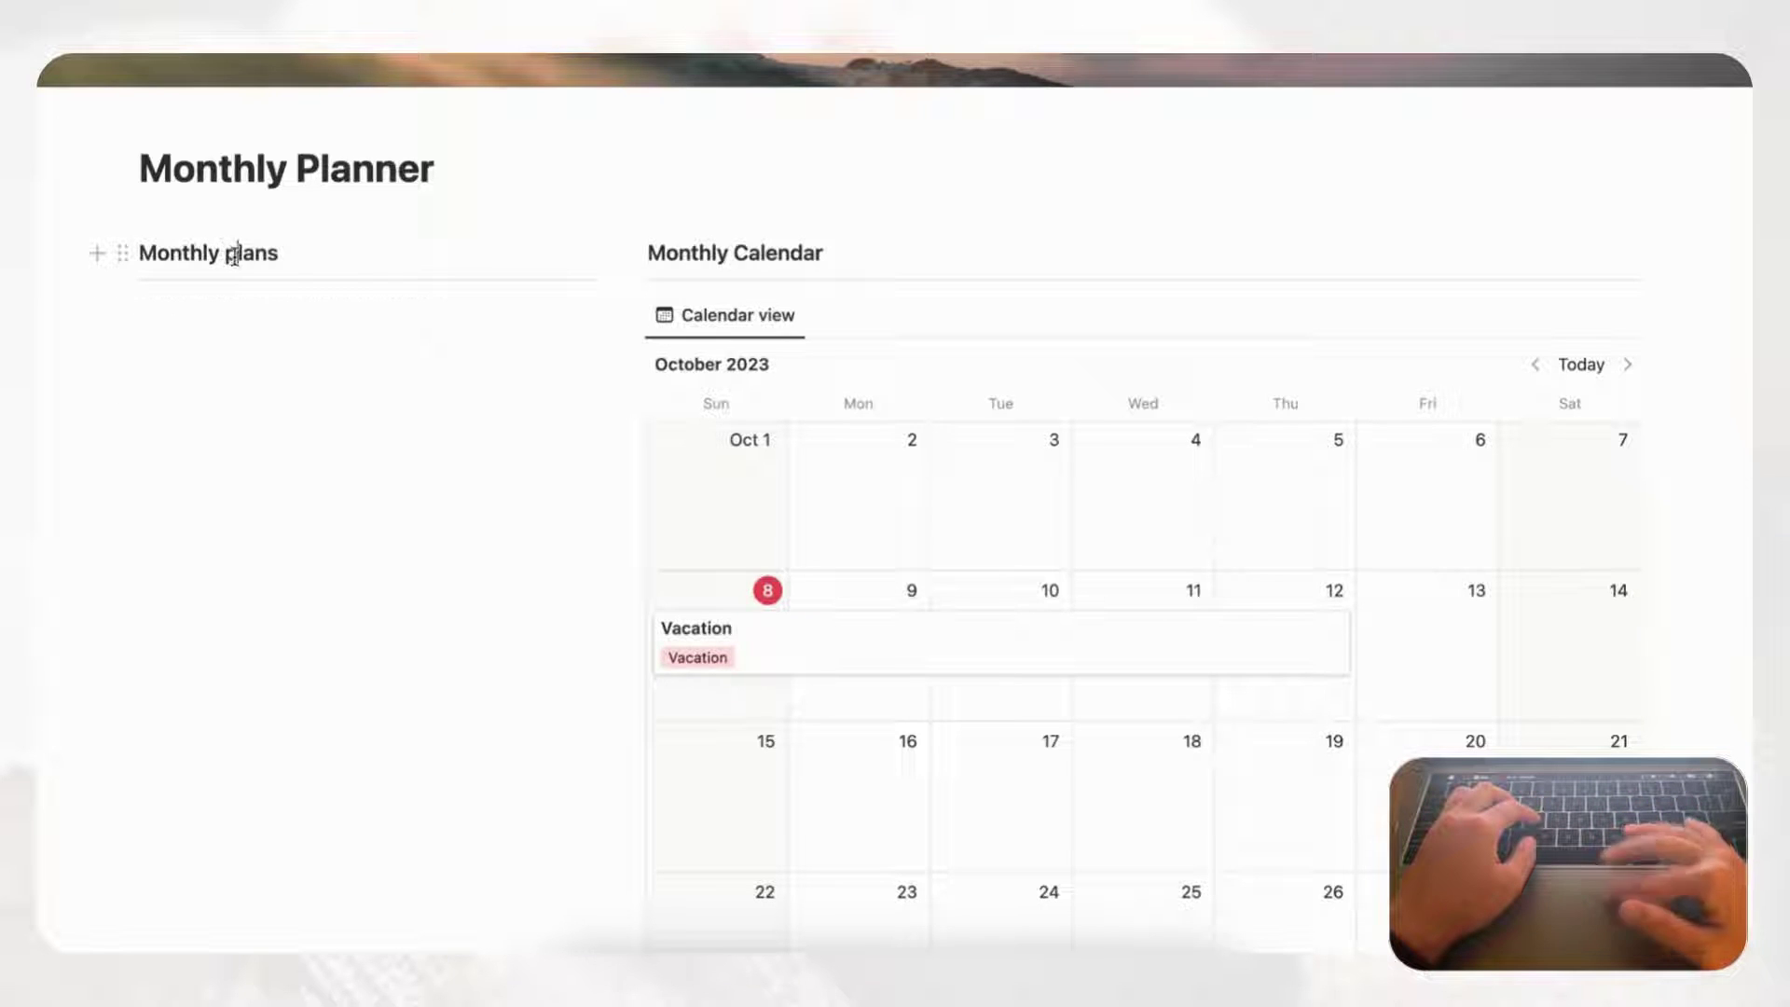
key(BackSpace)
text(P)
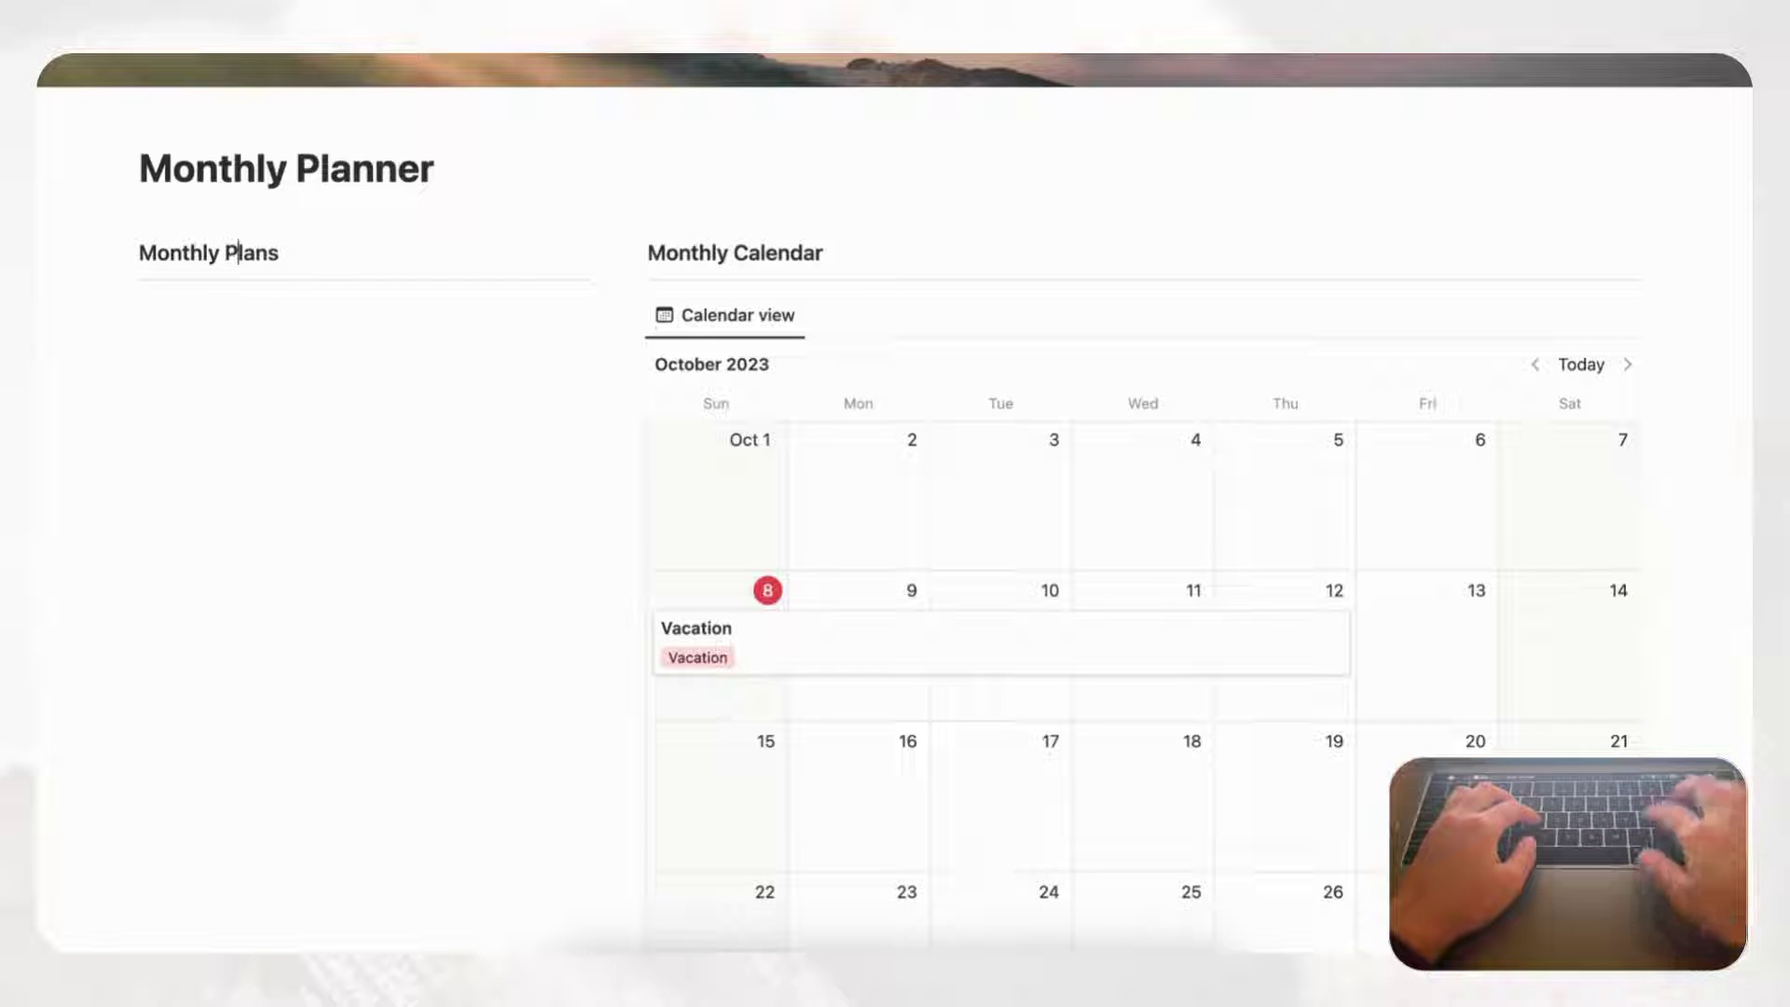
- Add a gallery view with a new database below the "Monthly Plans" divider and title the database "Monthly Plans"
click(231, 293)
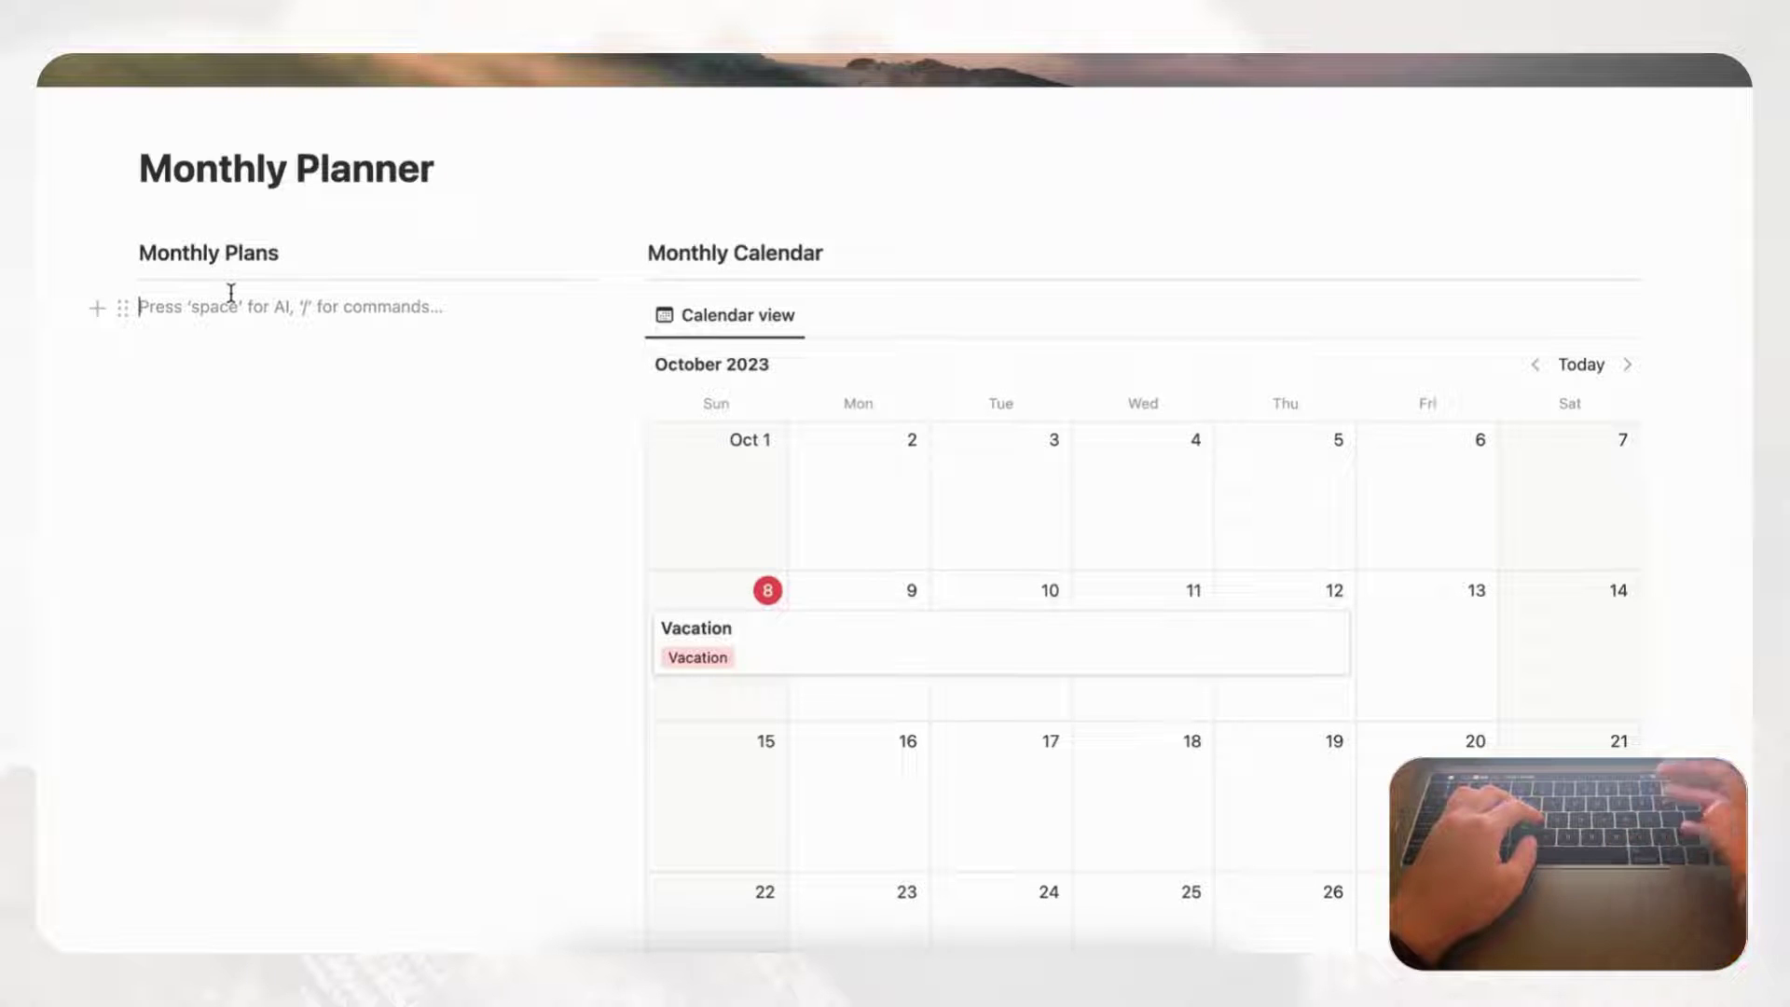
text(/gall)
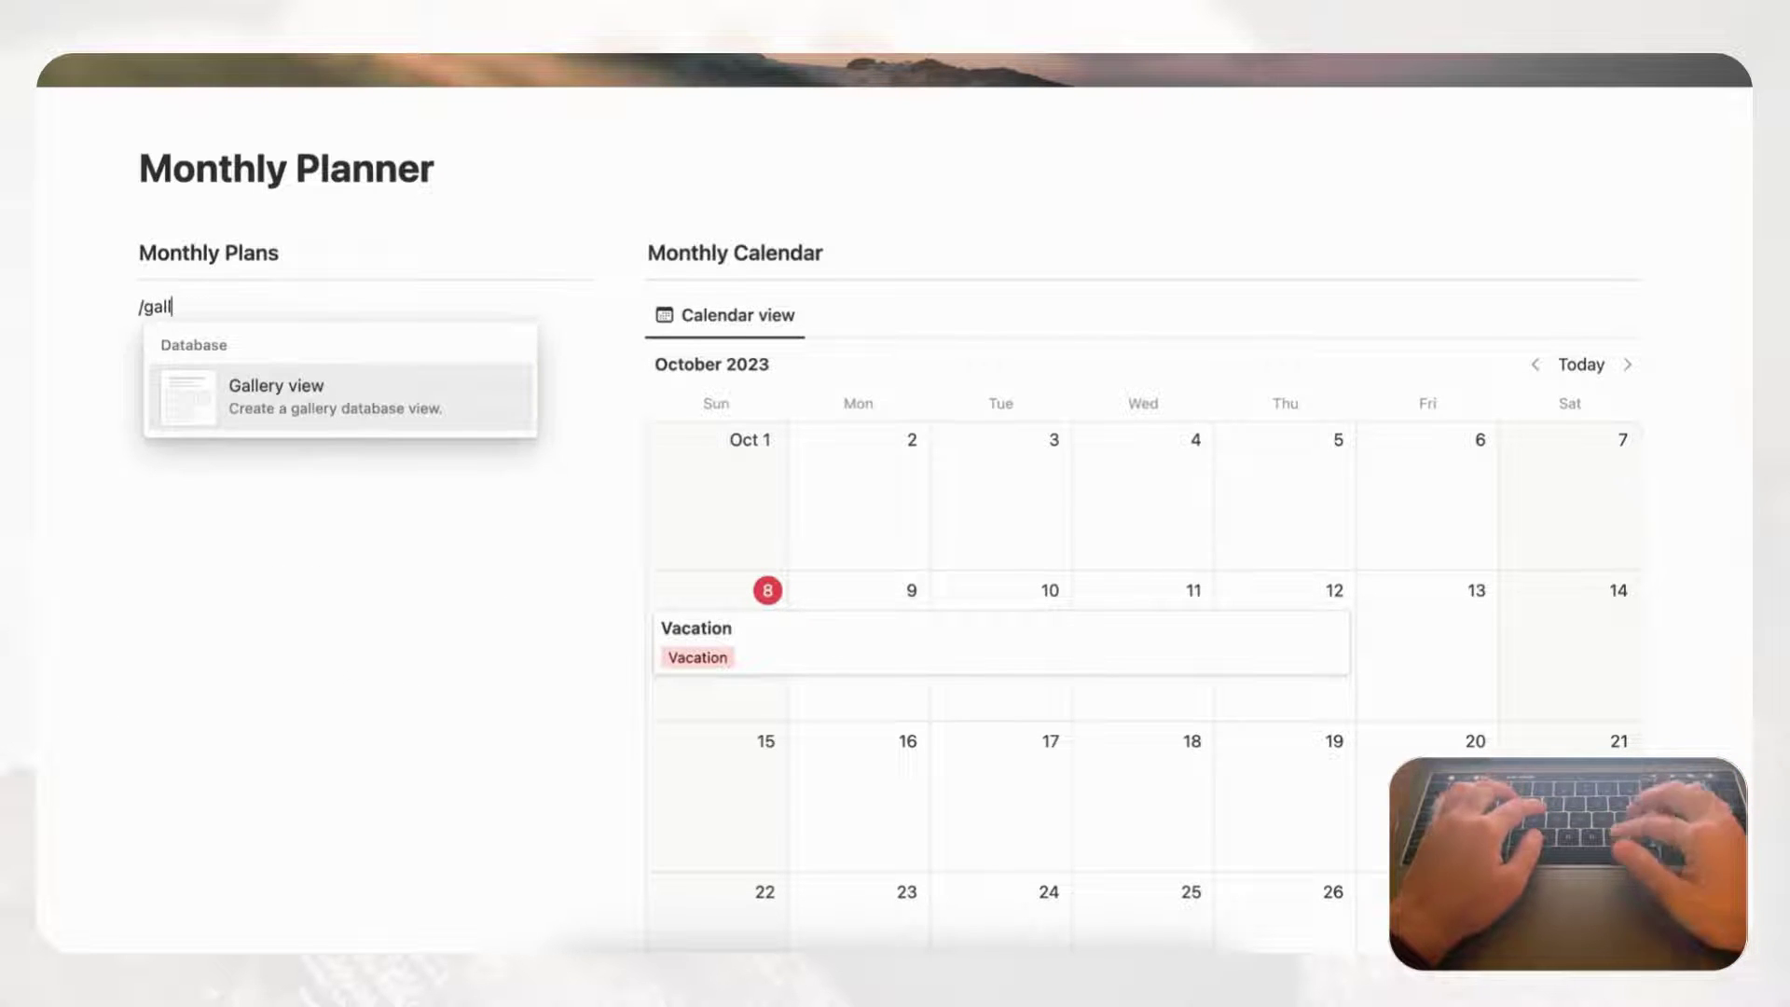
click(250, 411)
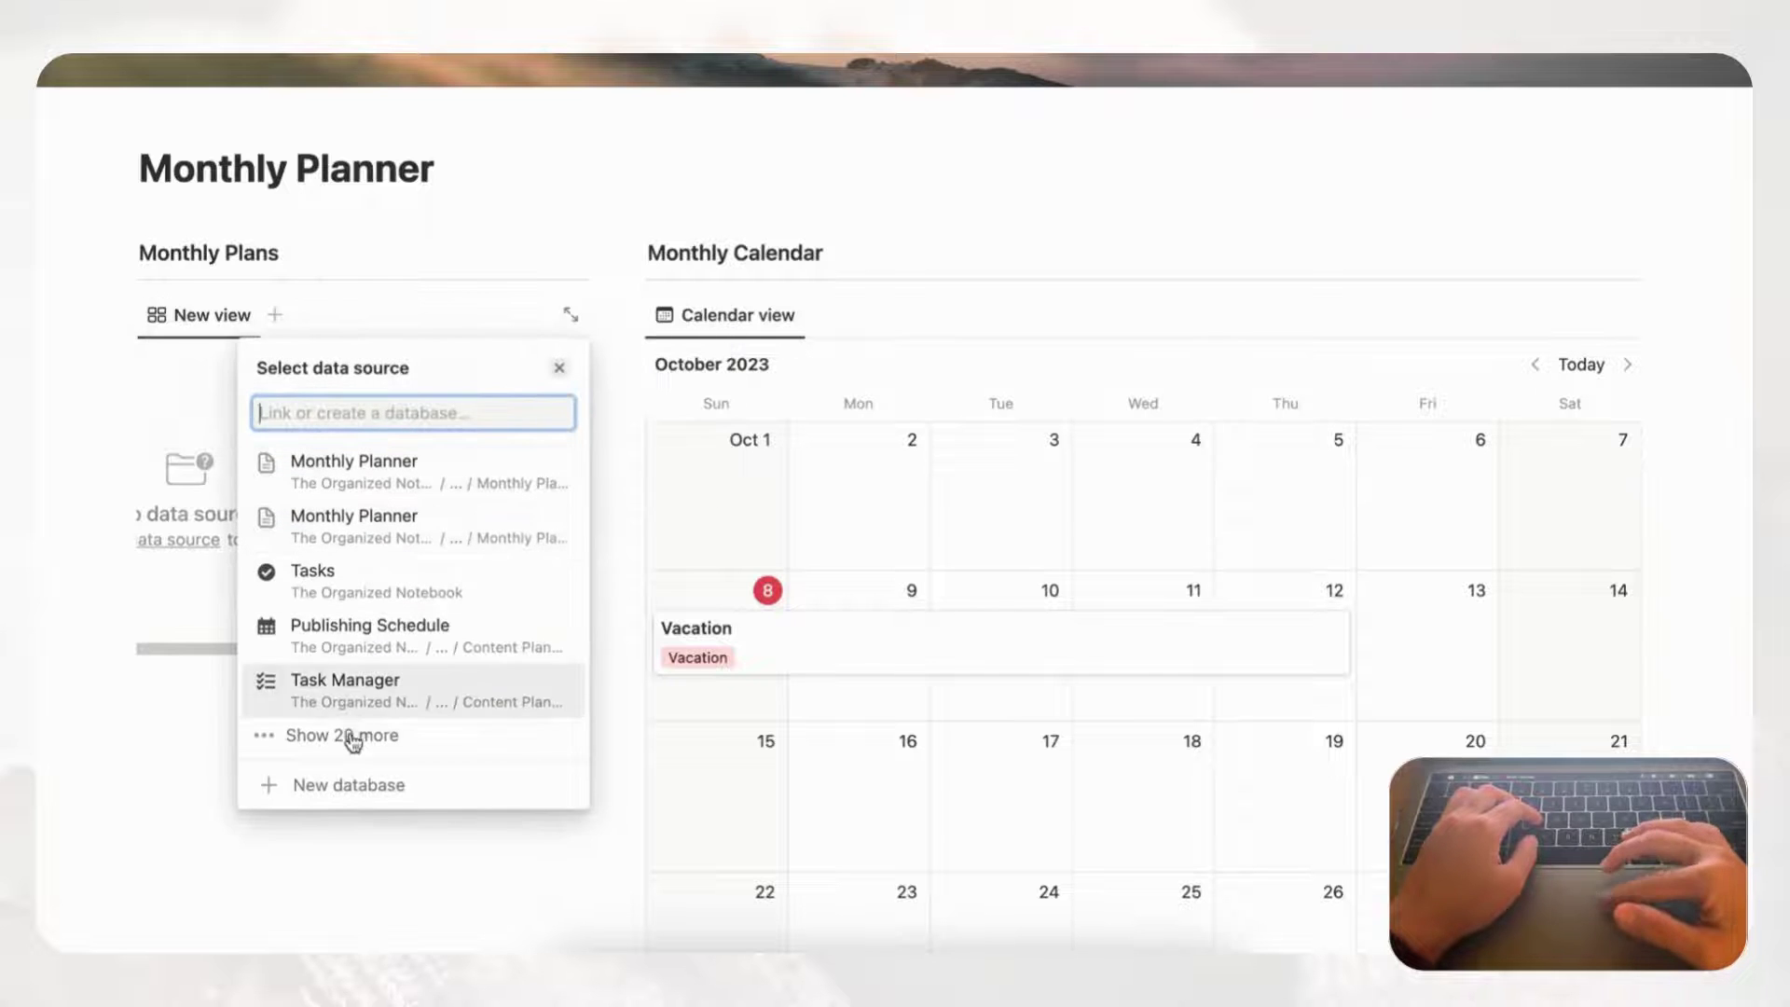
click(349, 787)
click(186, 362)
text(Monthly Plans)
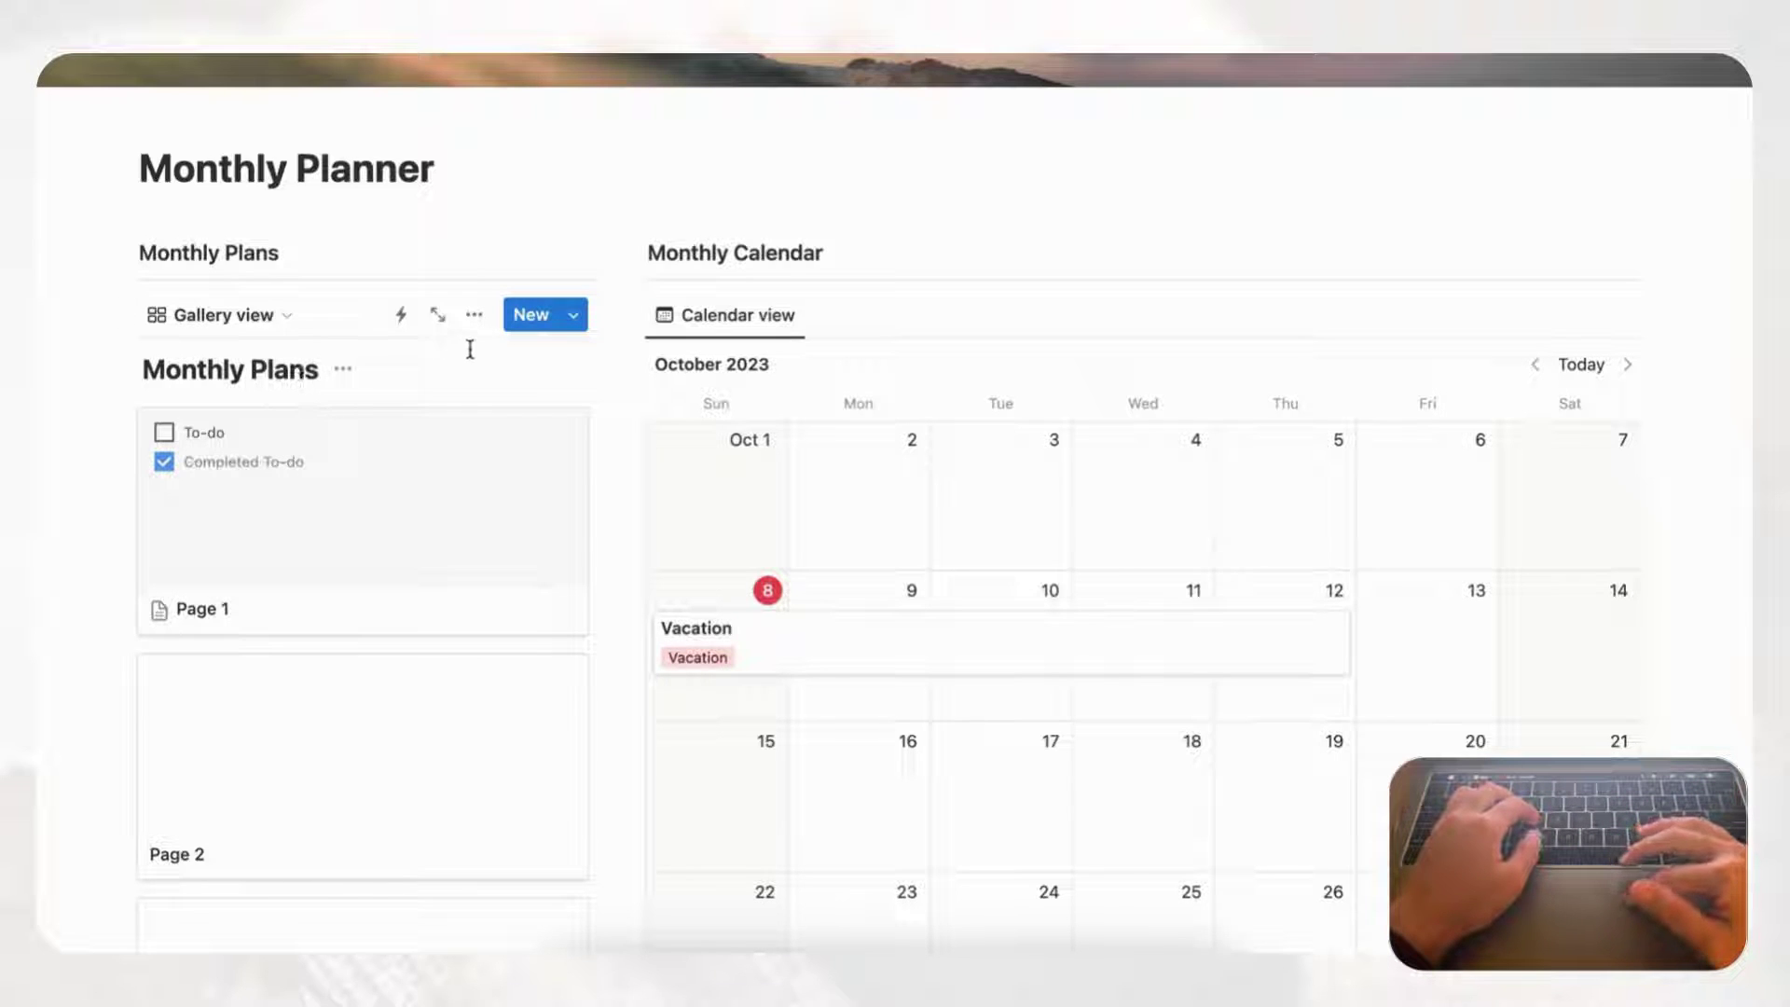
- Hide the database title in the gallery view's layout settings and close the view options
click(476, 317)
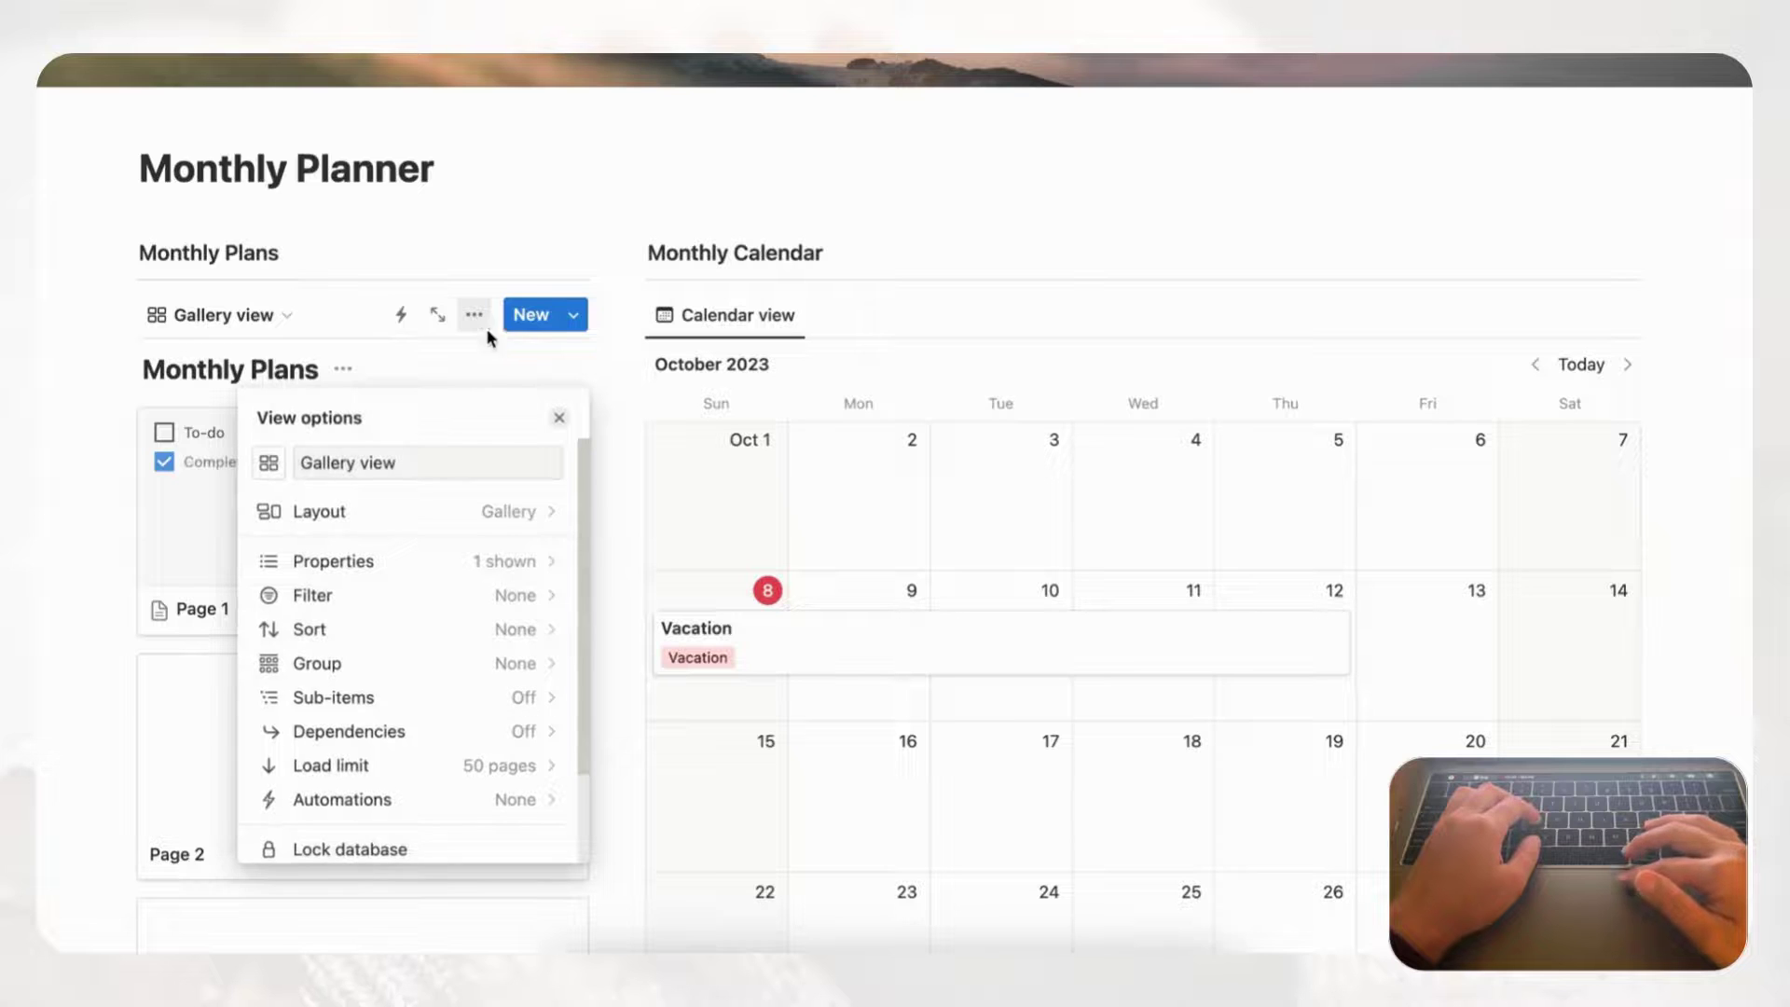
click(489, 519)
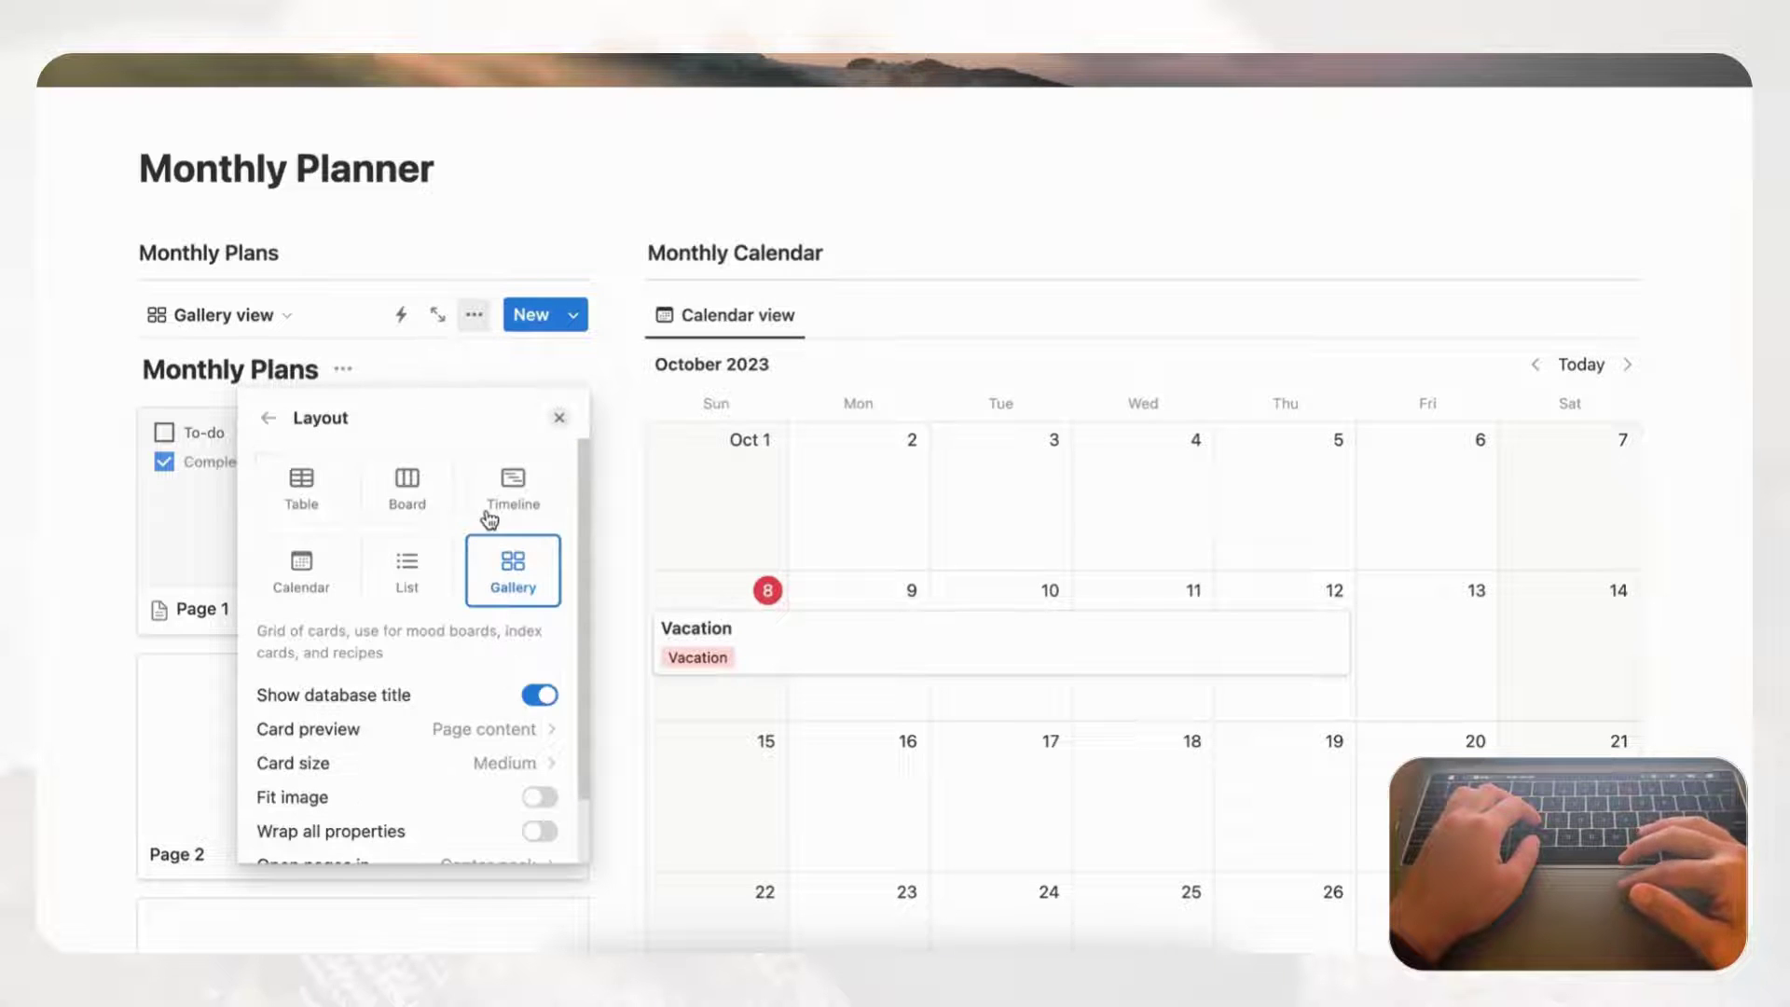
click(541, 696)
click(559, 367)
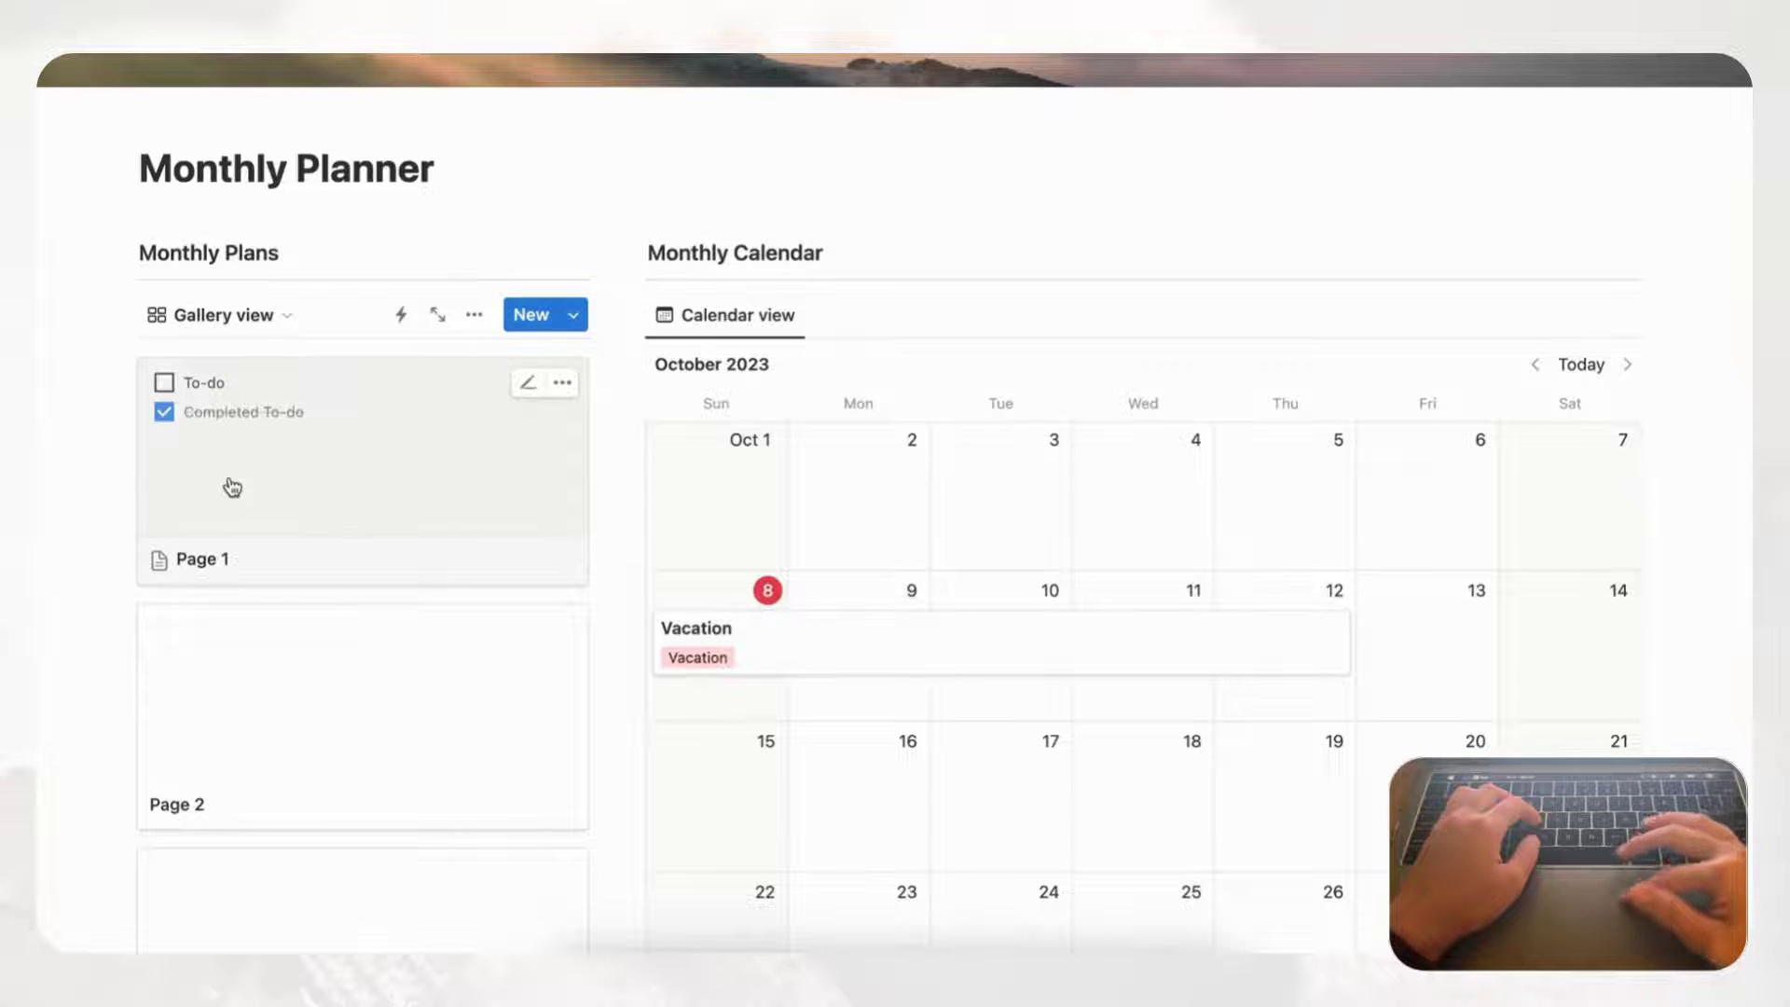
- Open the gallery's Page 1 card and delete both sample to-do items from its content
click(368, 496)
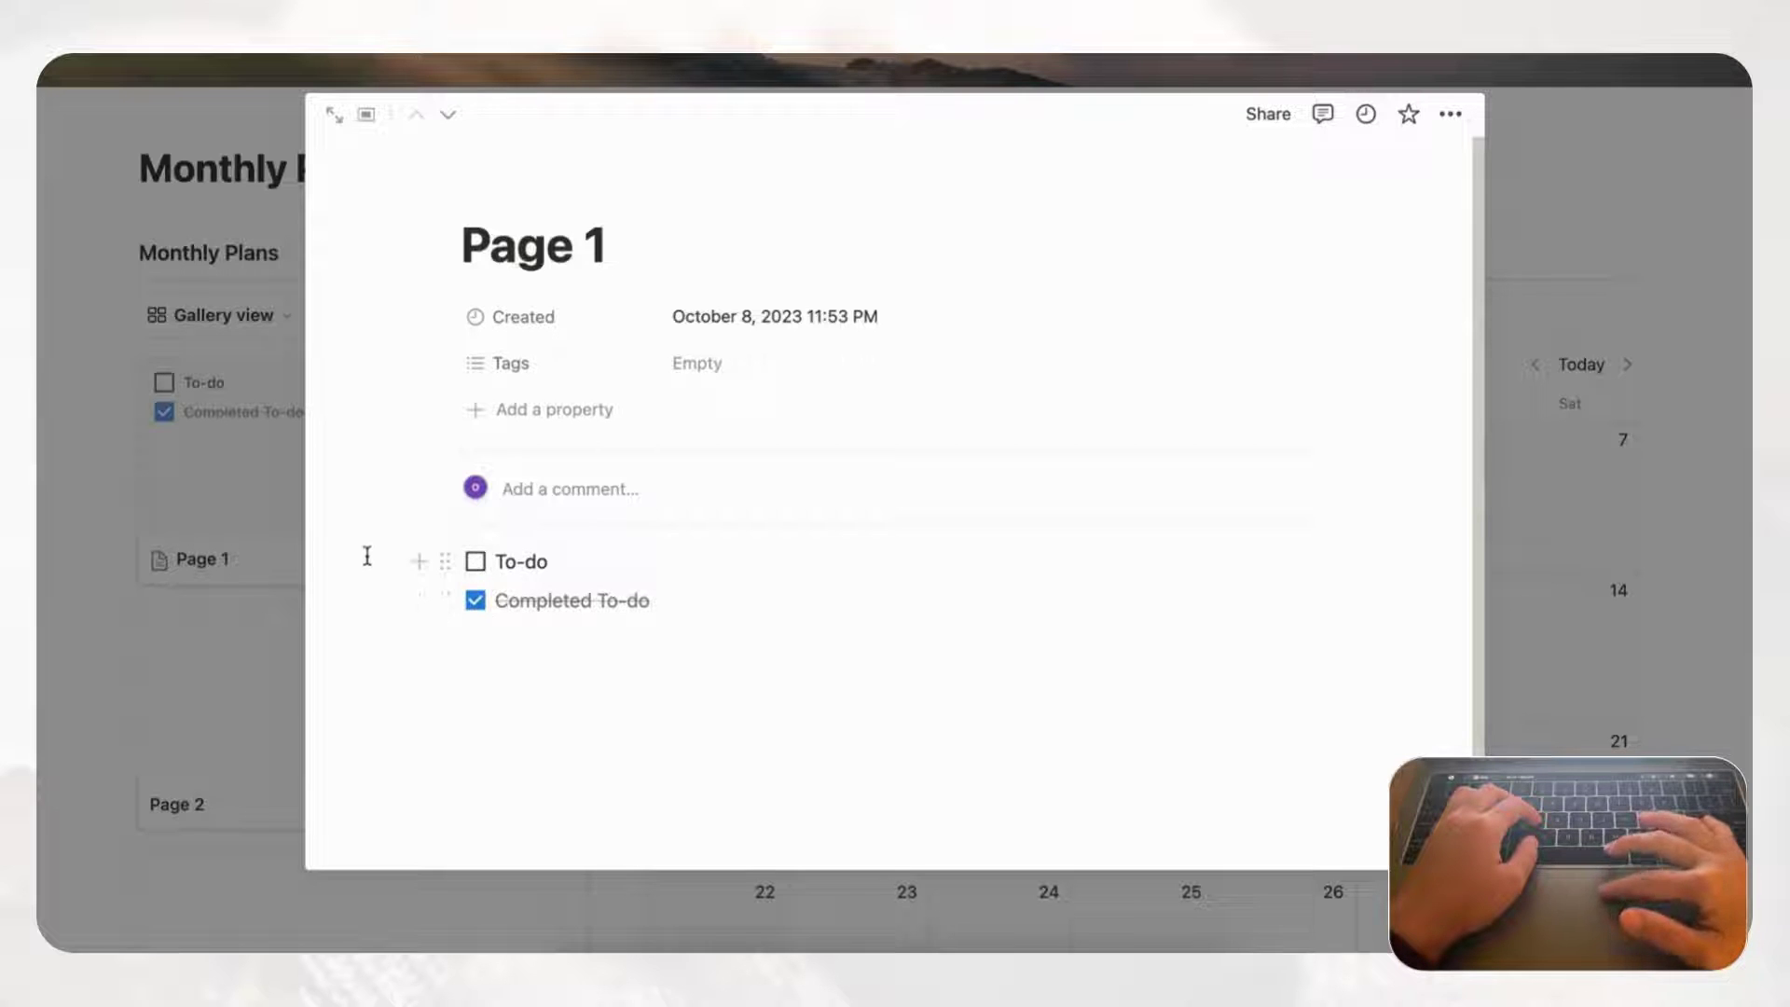
drag(367, 556, 520, 620)
key(BackSpace)
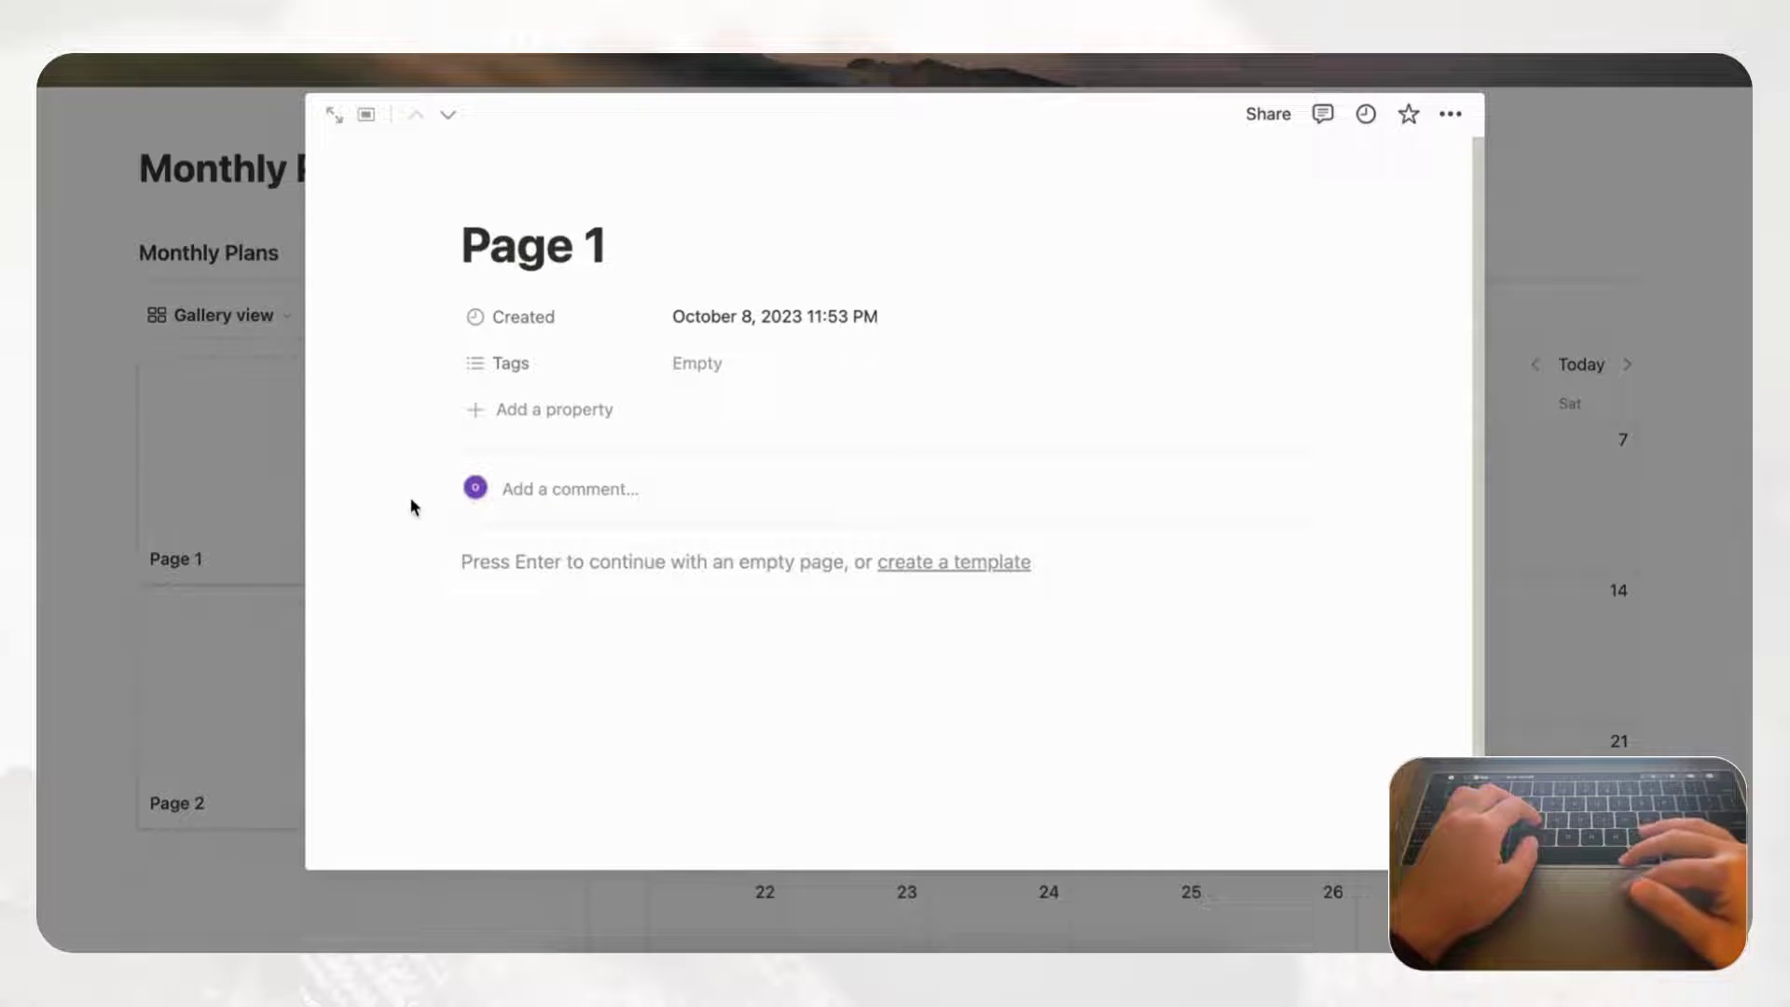
- Delete the Created and Tags properties from Page 1 in the Monthly Plans database
click(443, 317)
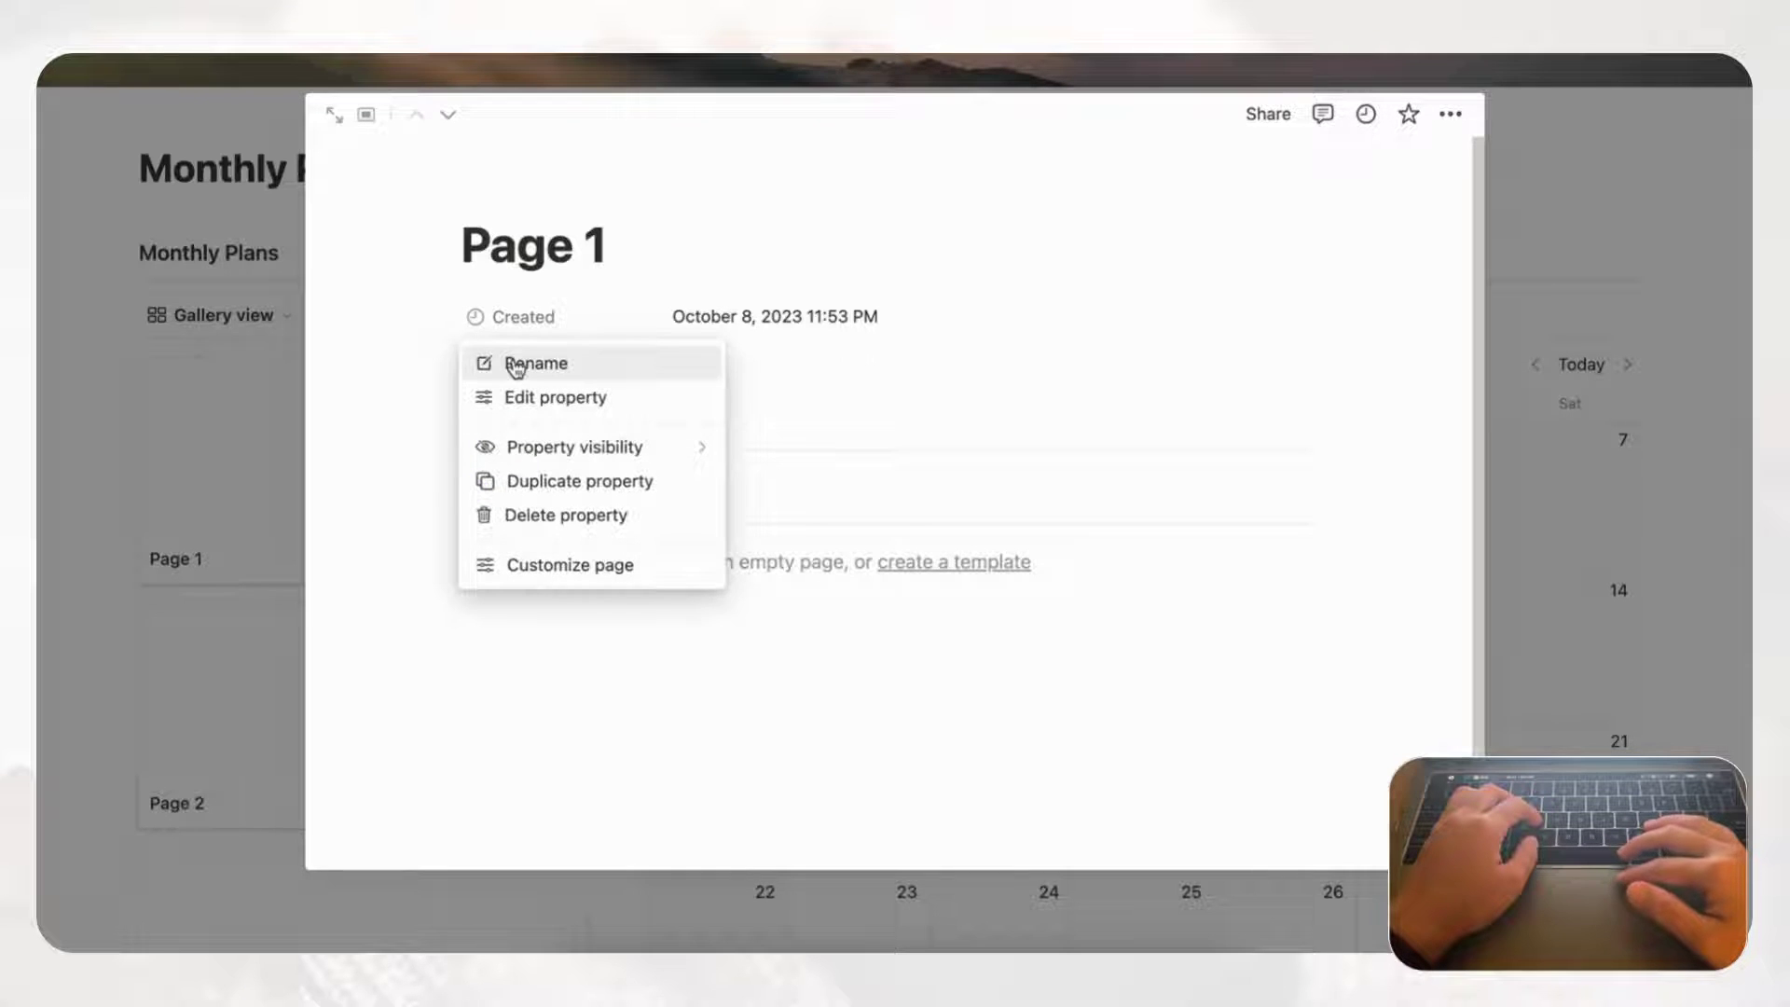
click(571, 516)
click(880, 492)
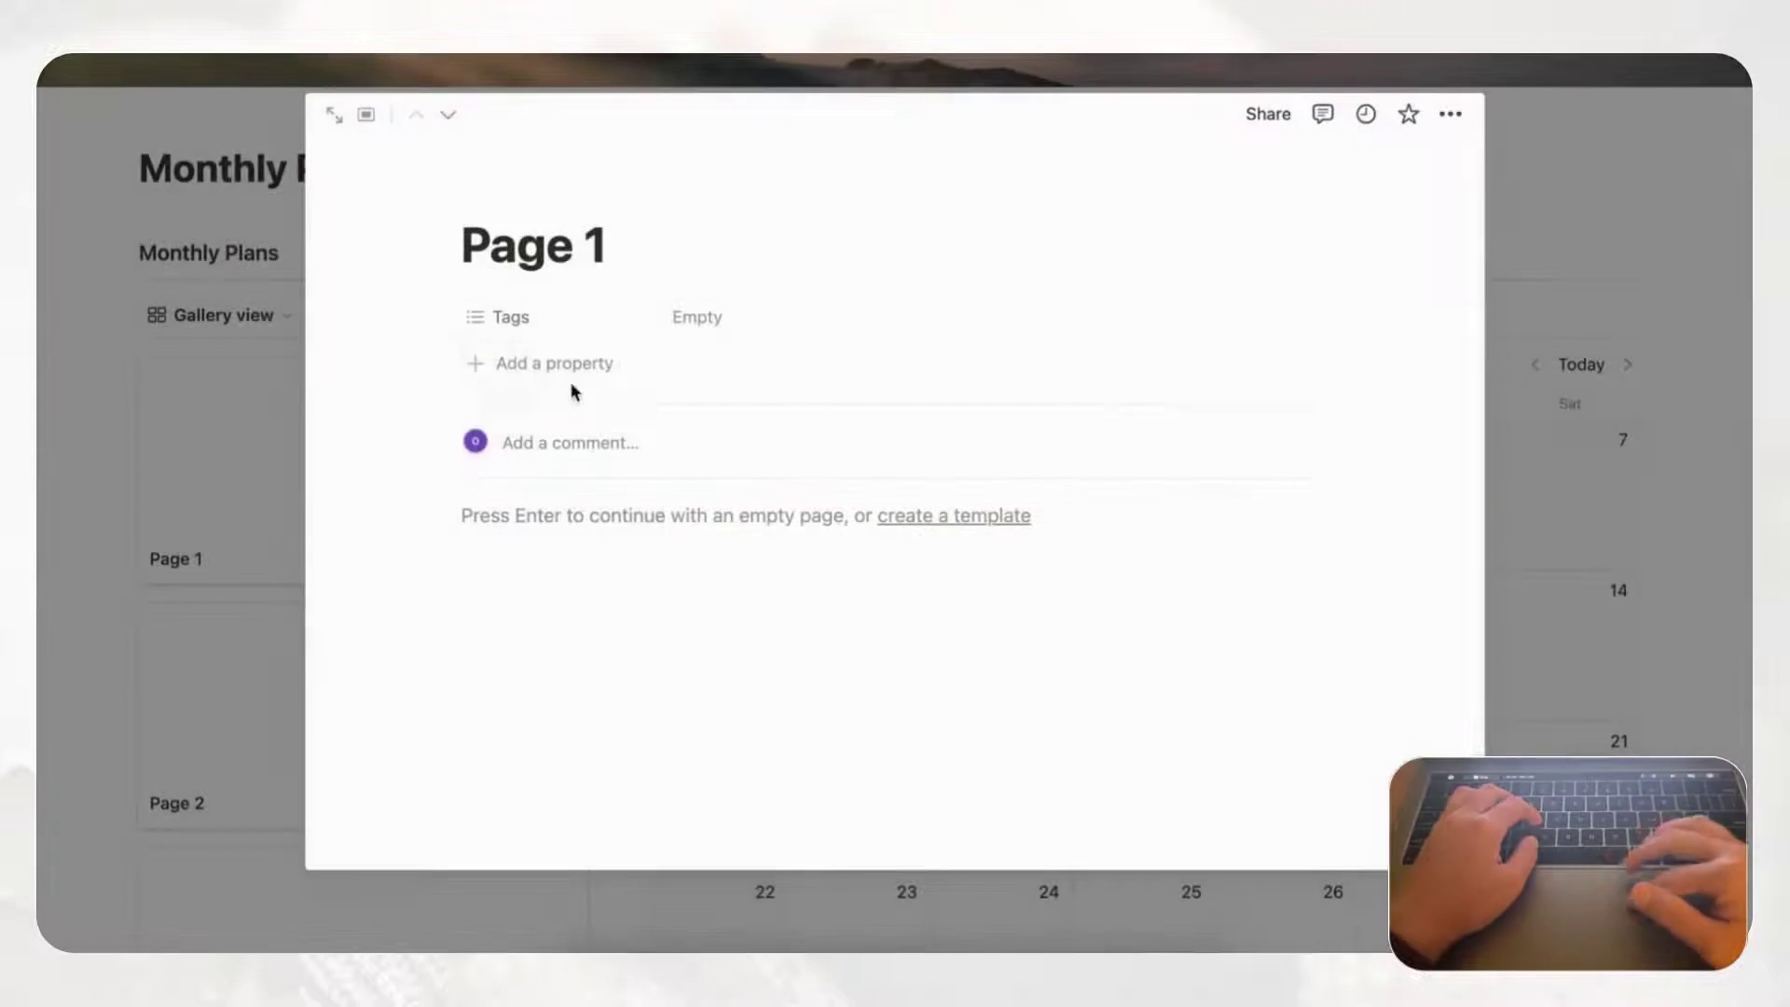
click(444, 318)
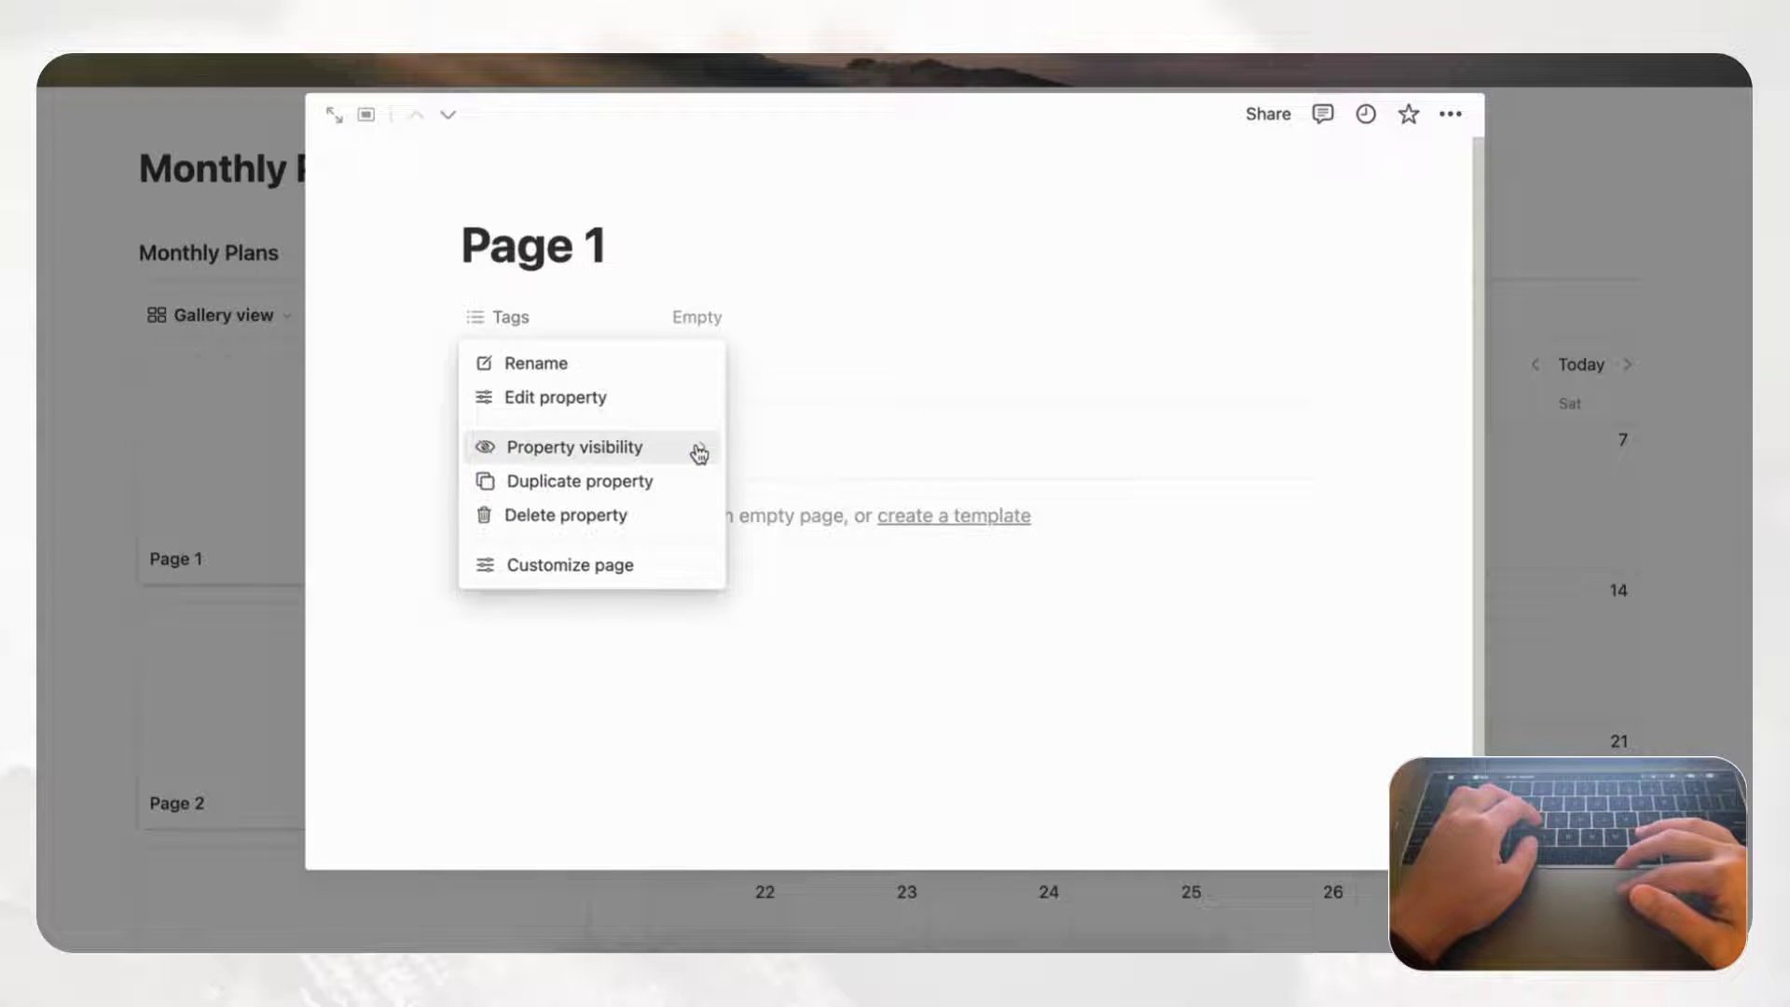
click(623, 401)
click(459, 318)
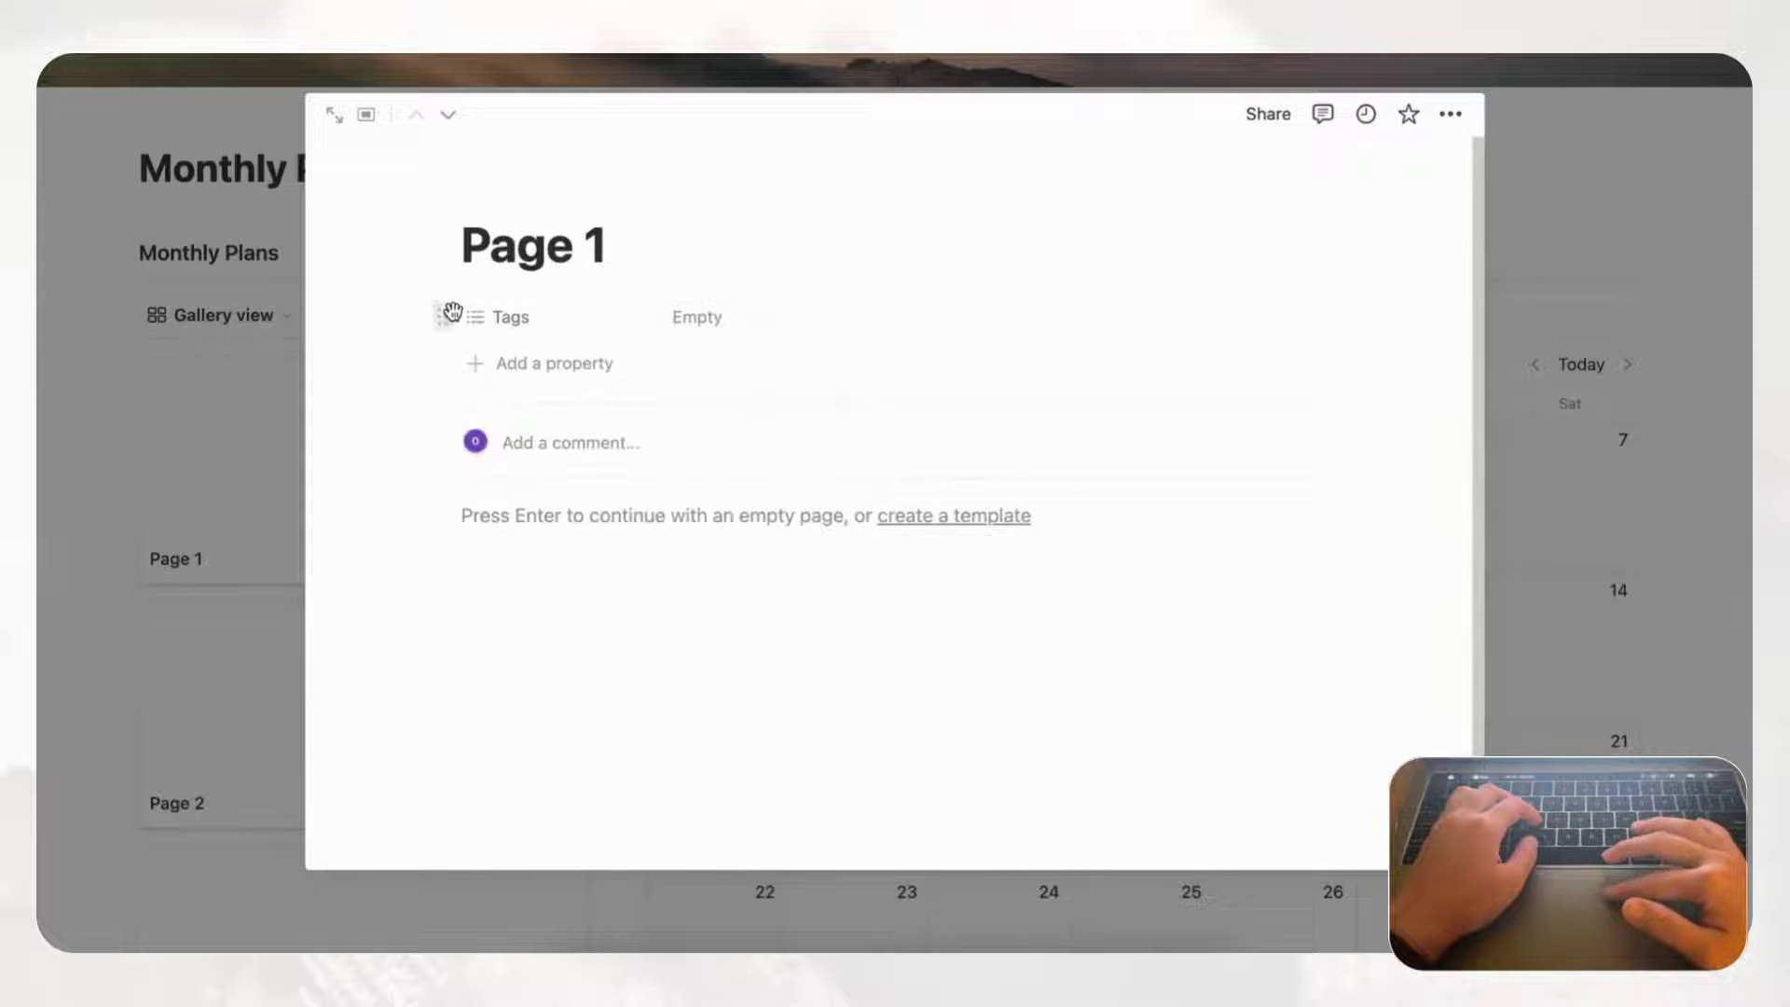
click(450, 313)
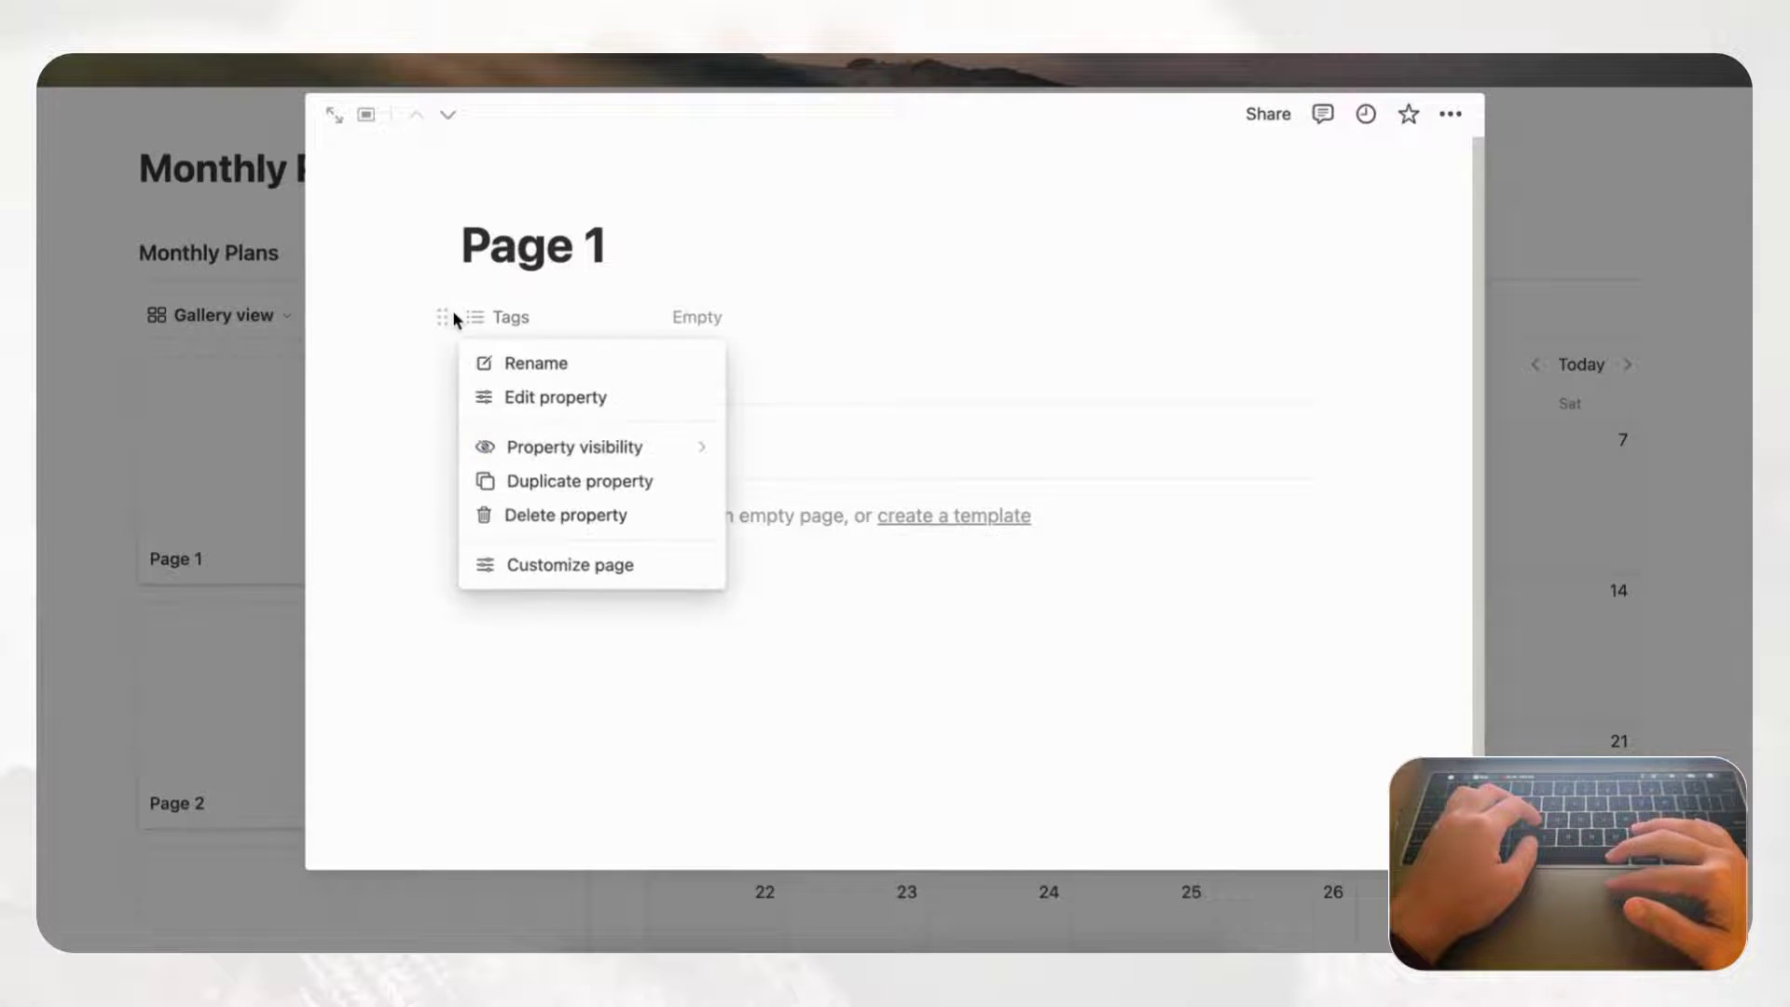
click(596, 514)
click(802, 495)
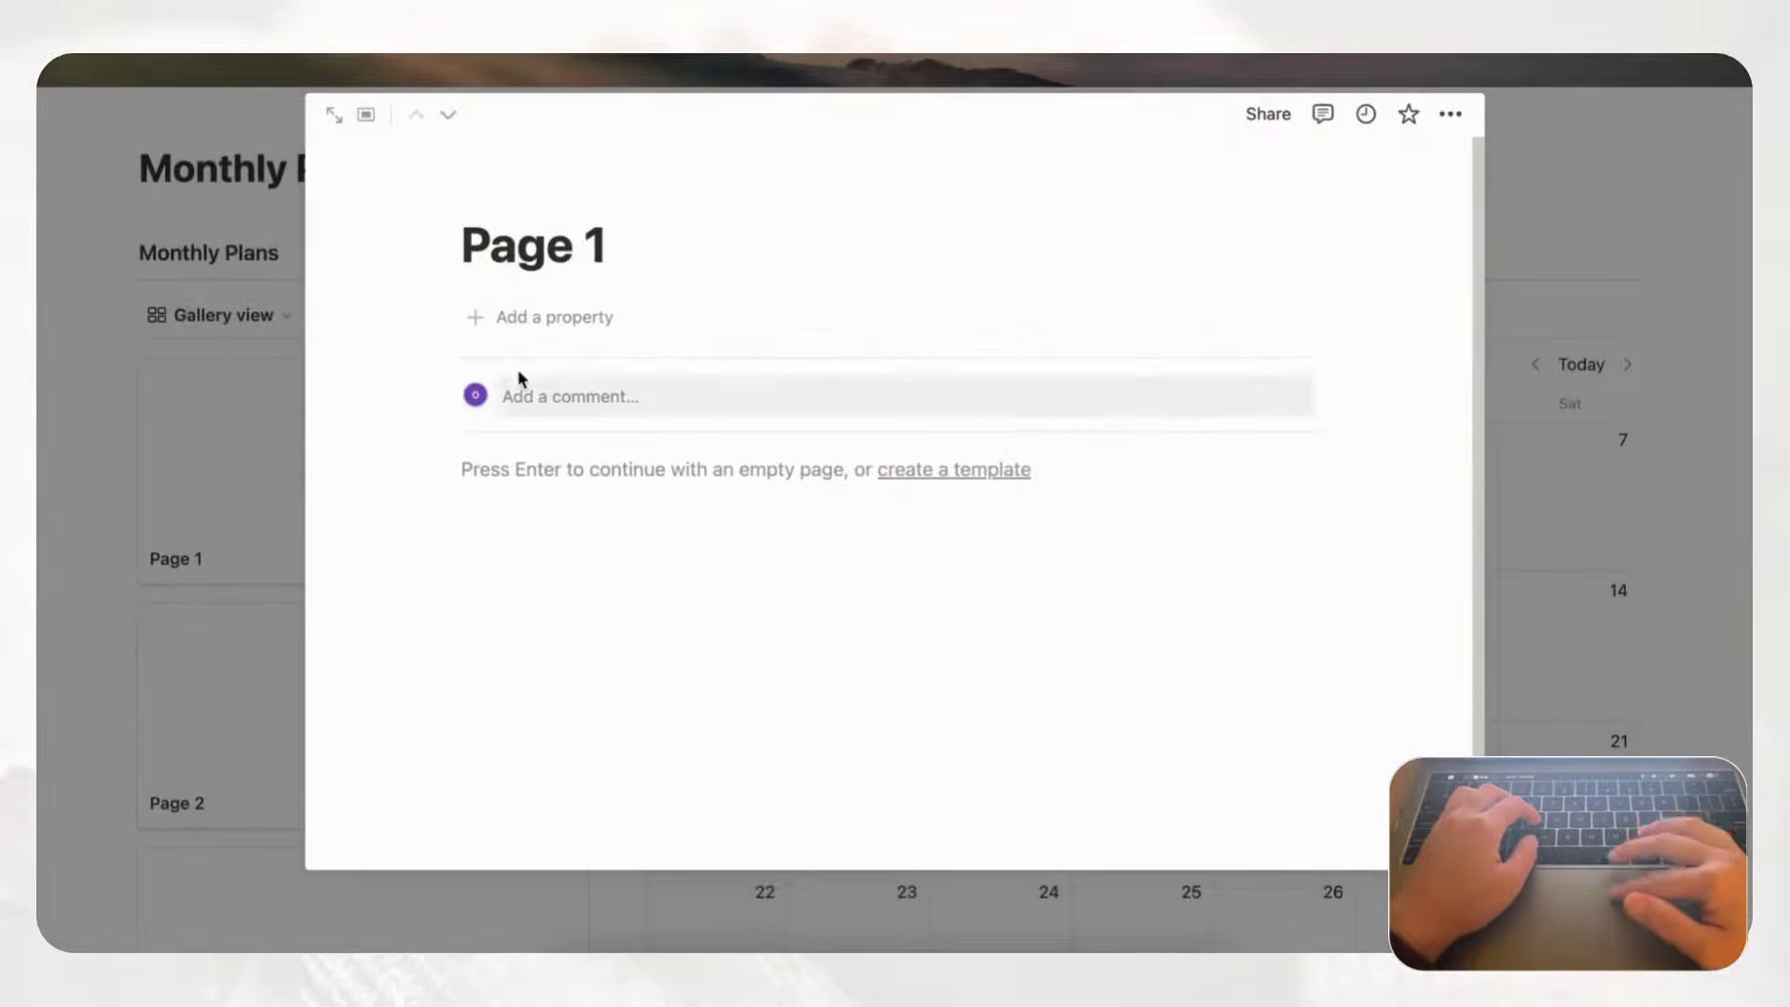
- Add a Date property to Page 1 in the Monthly Plans database and close the page
click(541, 322)
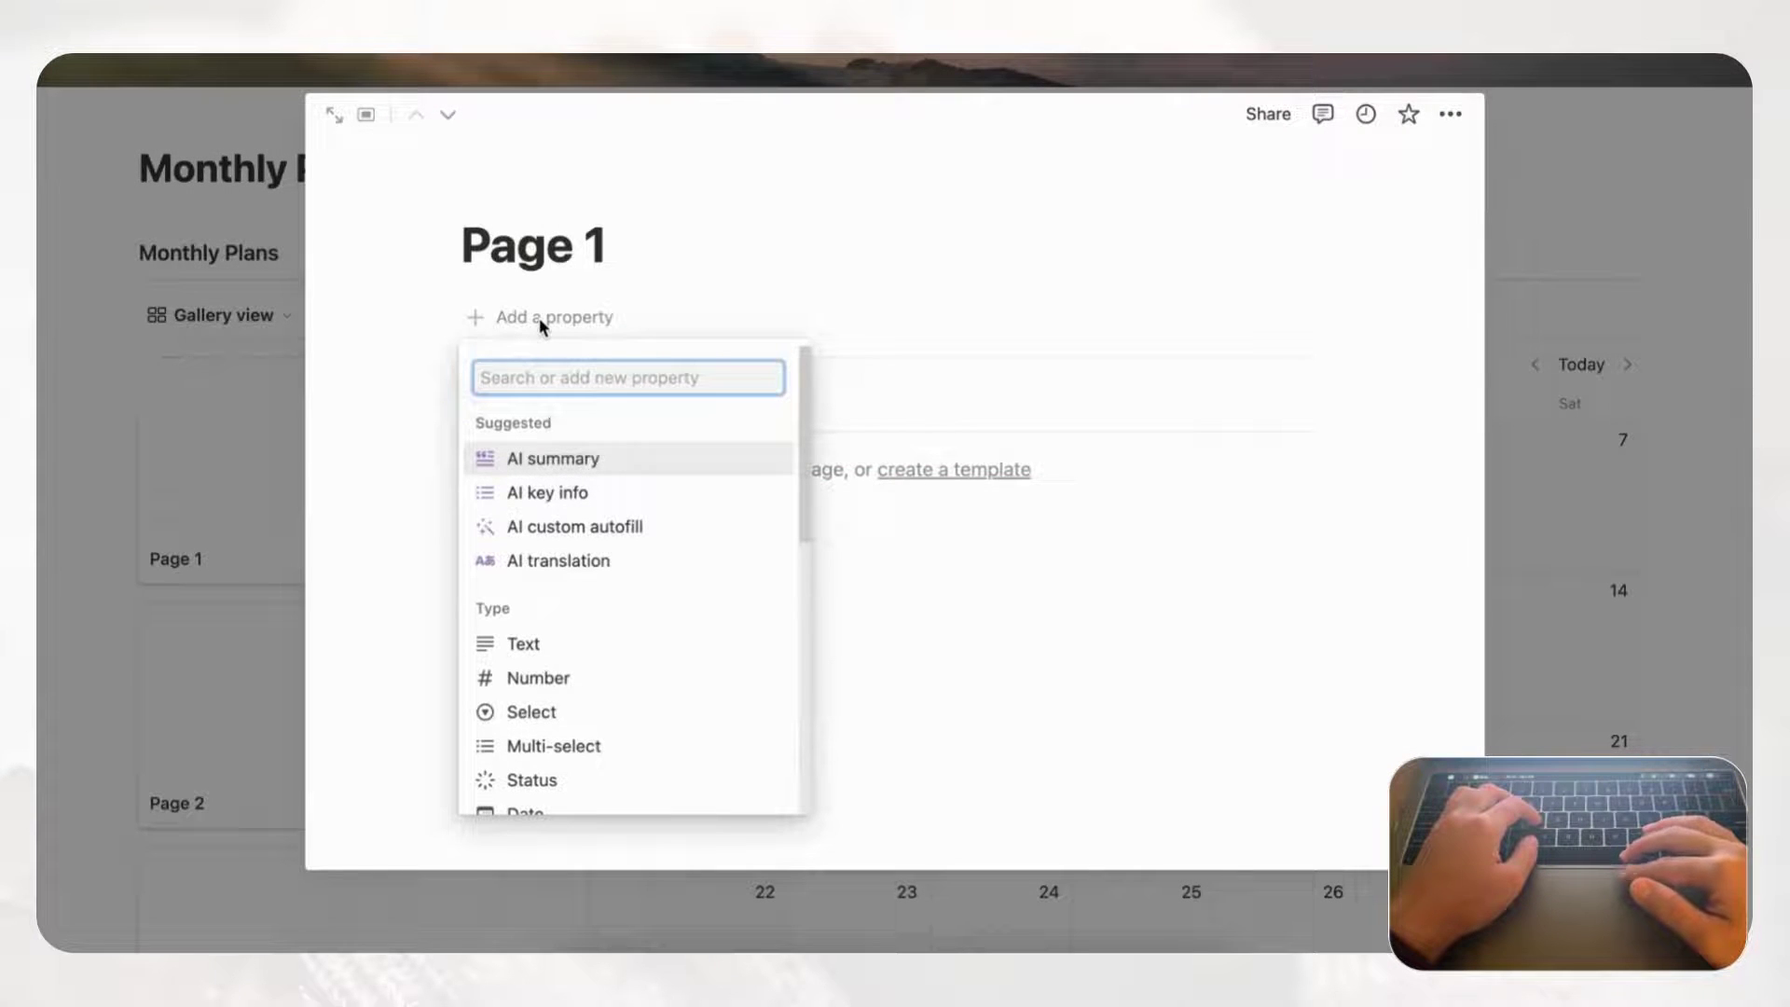
text(date)
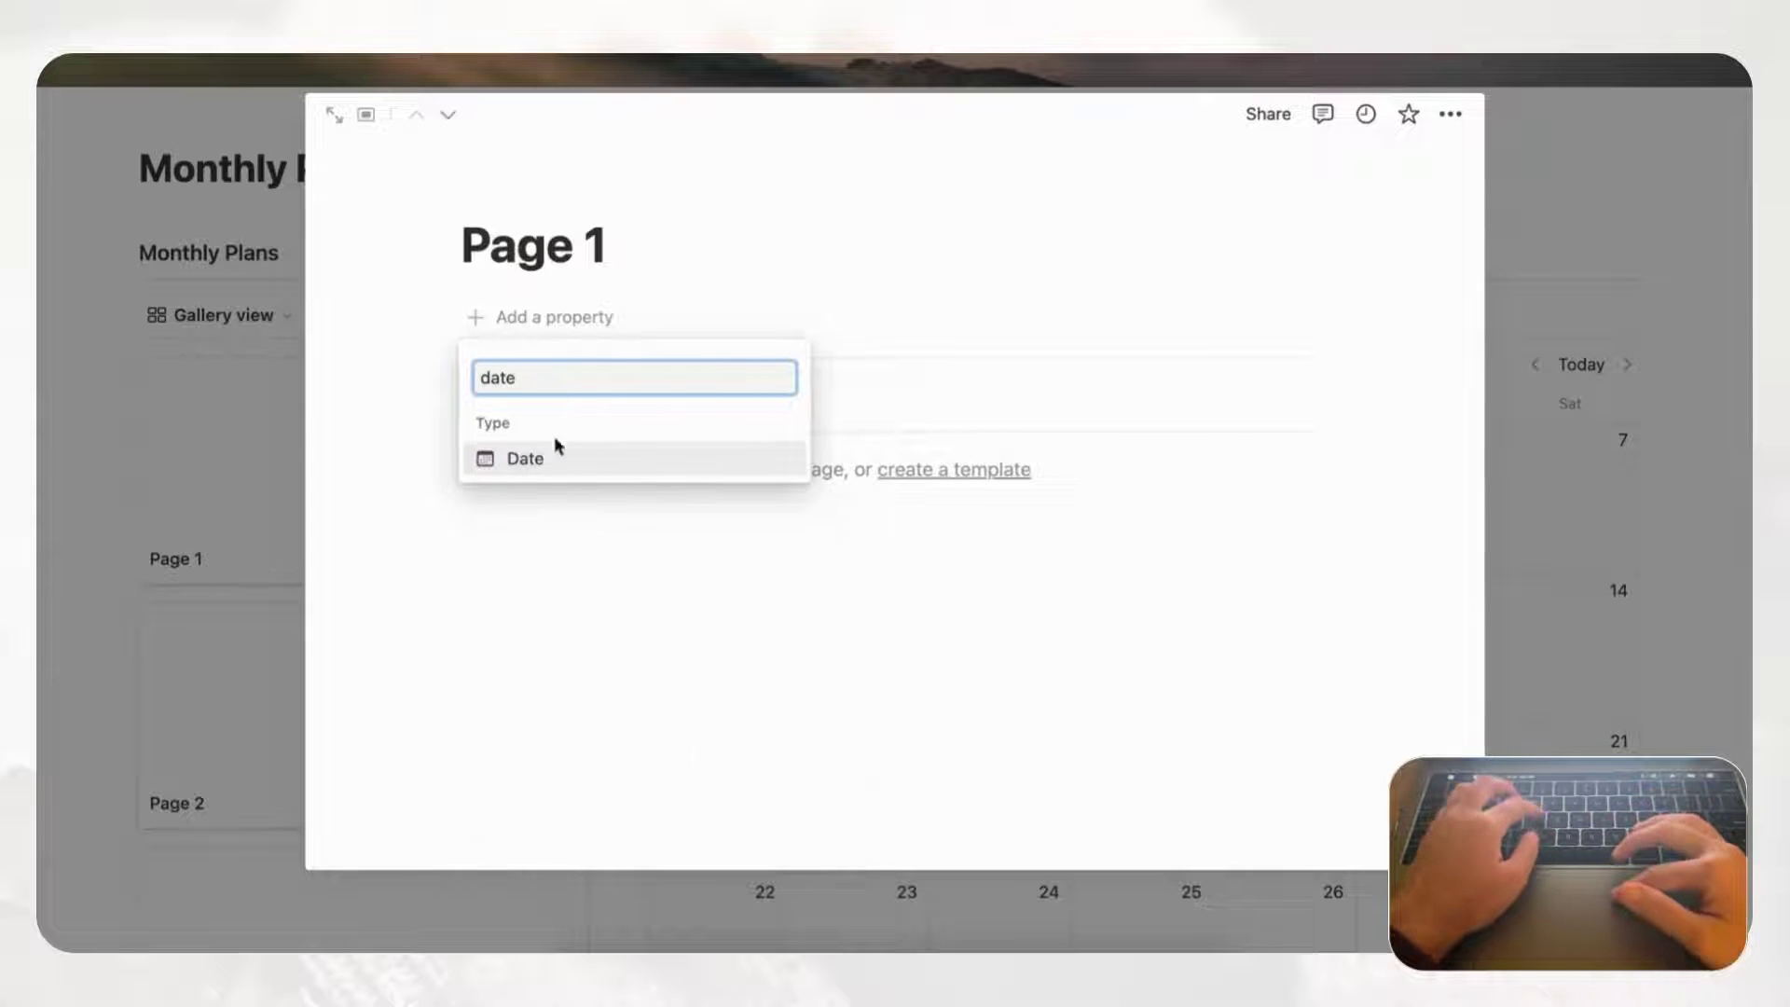
click(556, 467)
click(670, 302)
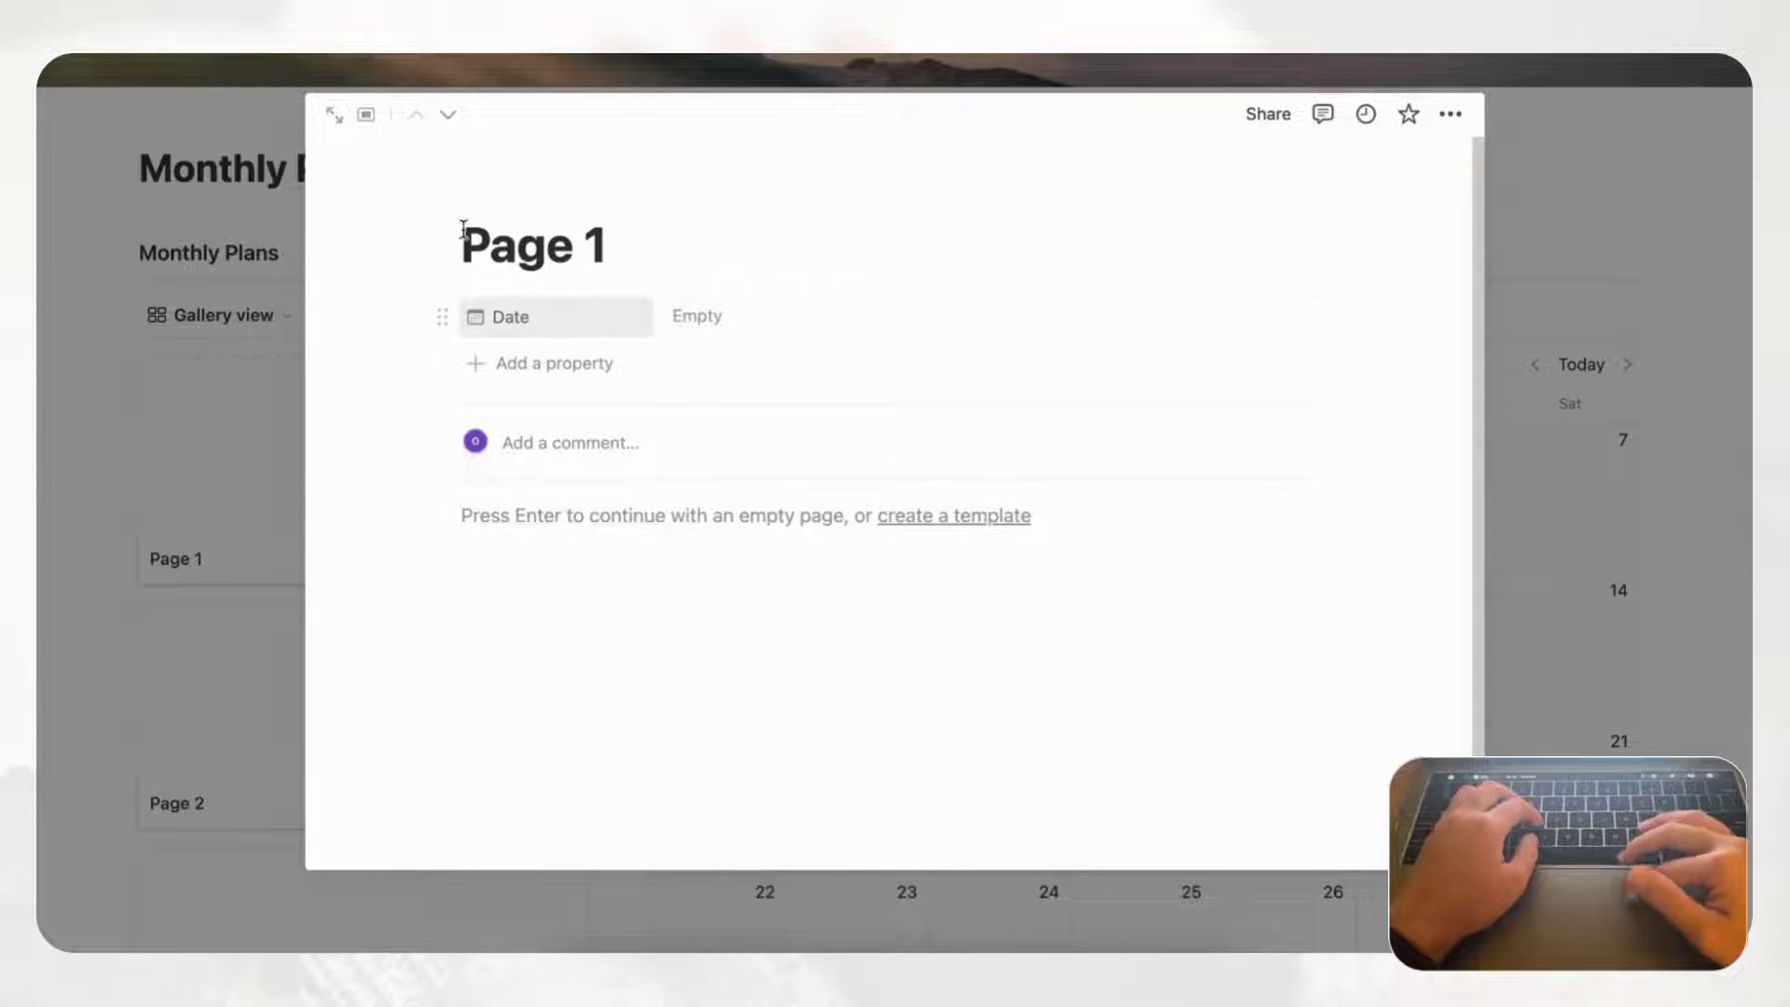
click(246, 221)
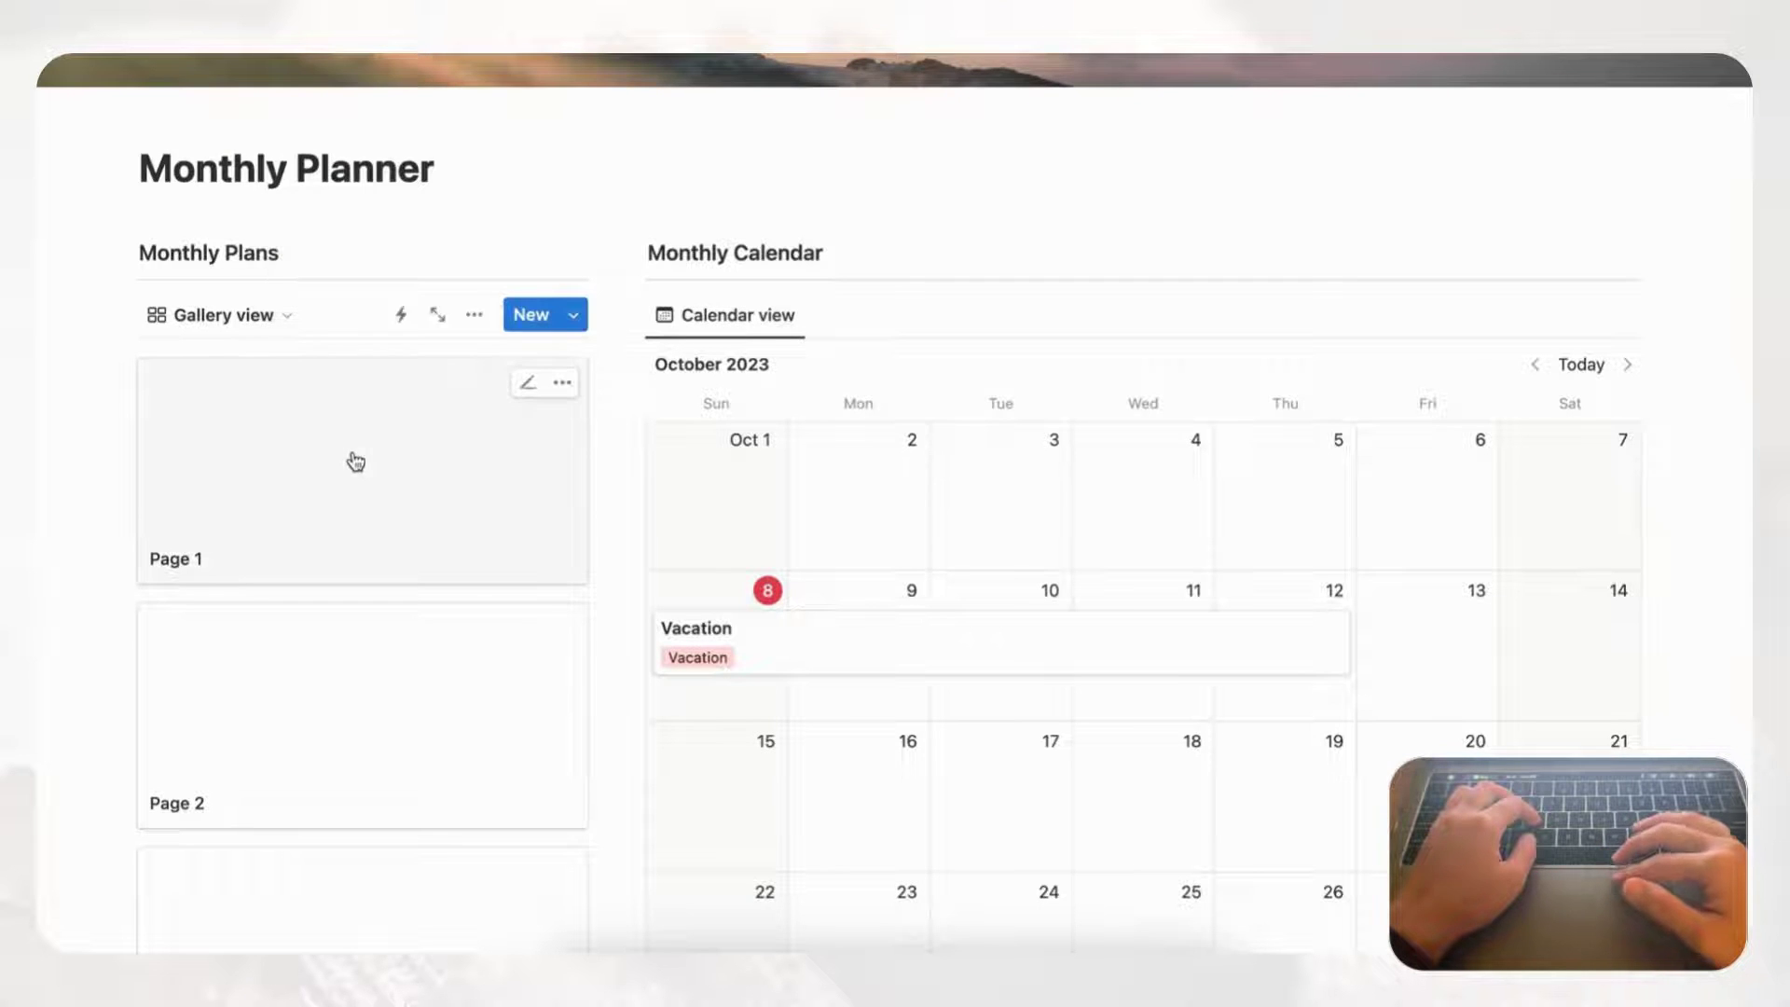
- Set the Monthly Plans gallery's card preview to Page cover and close the layout settings
scroll(391, 704, down, 3)
scroll(391, 703, up, 2)
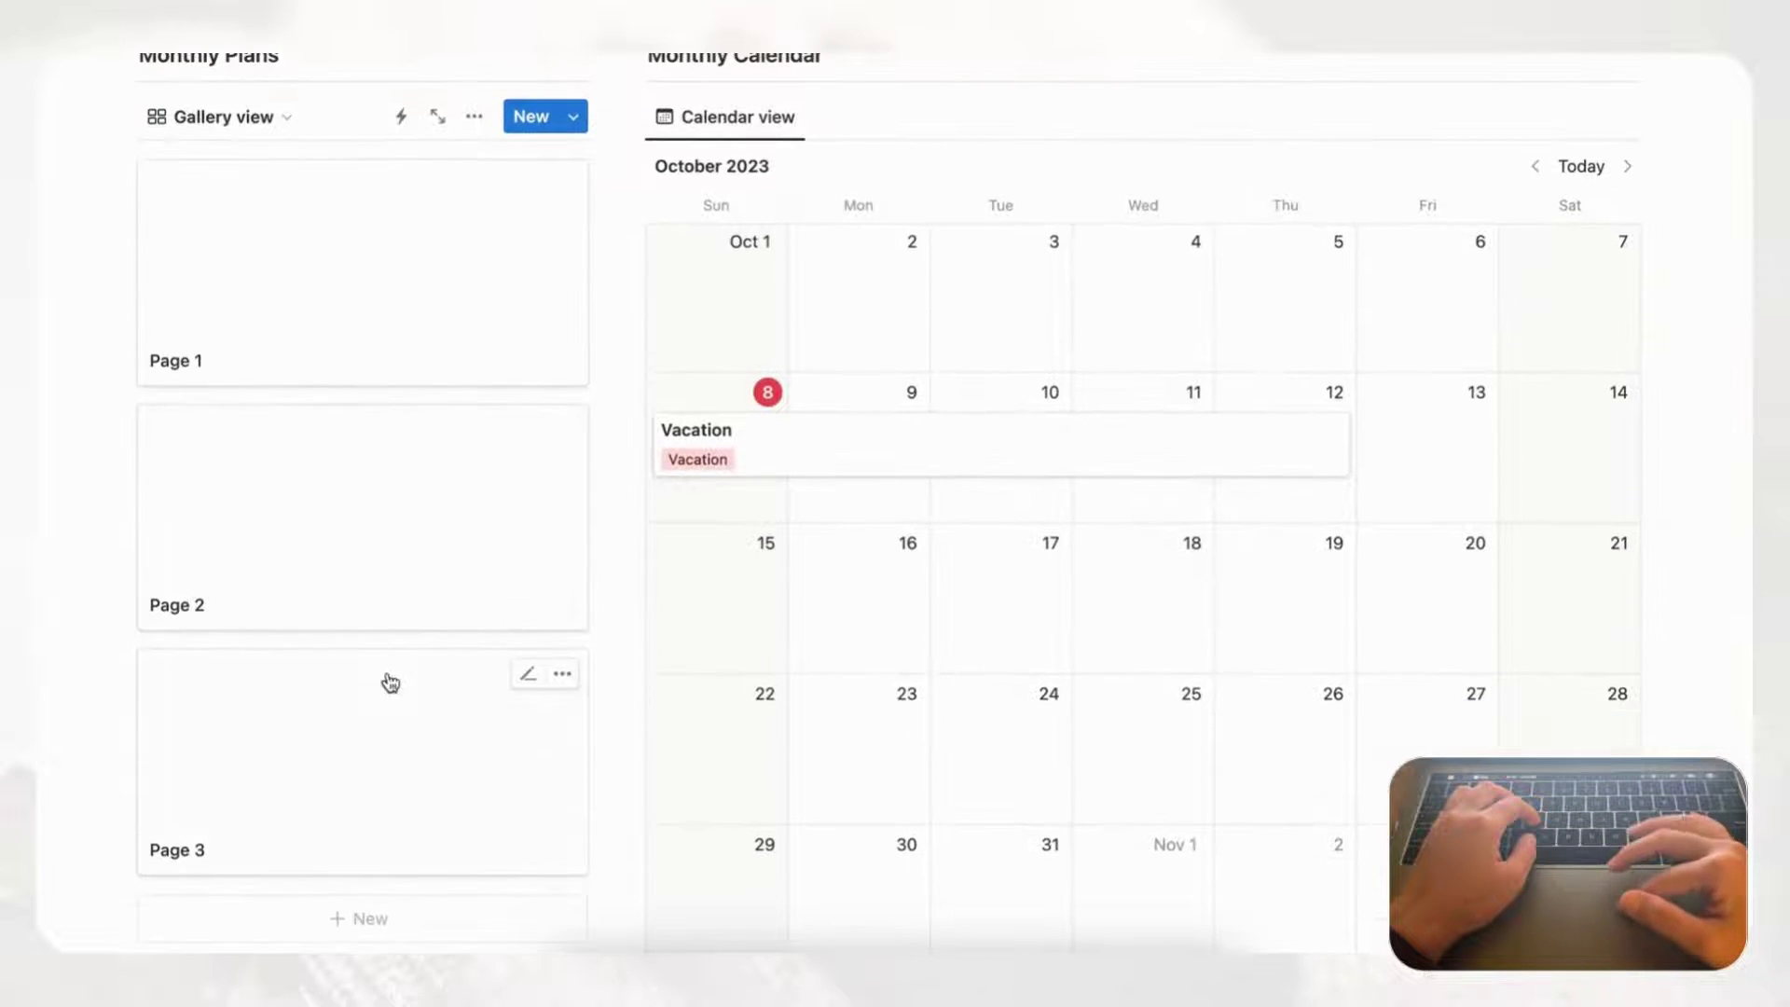
click(475, 203)
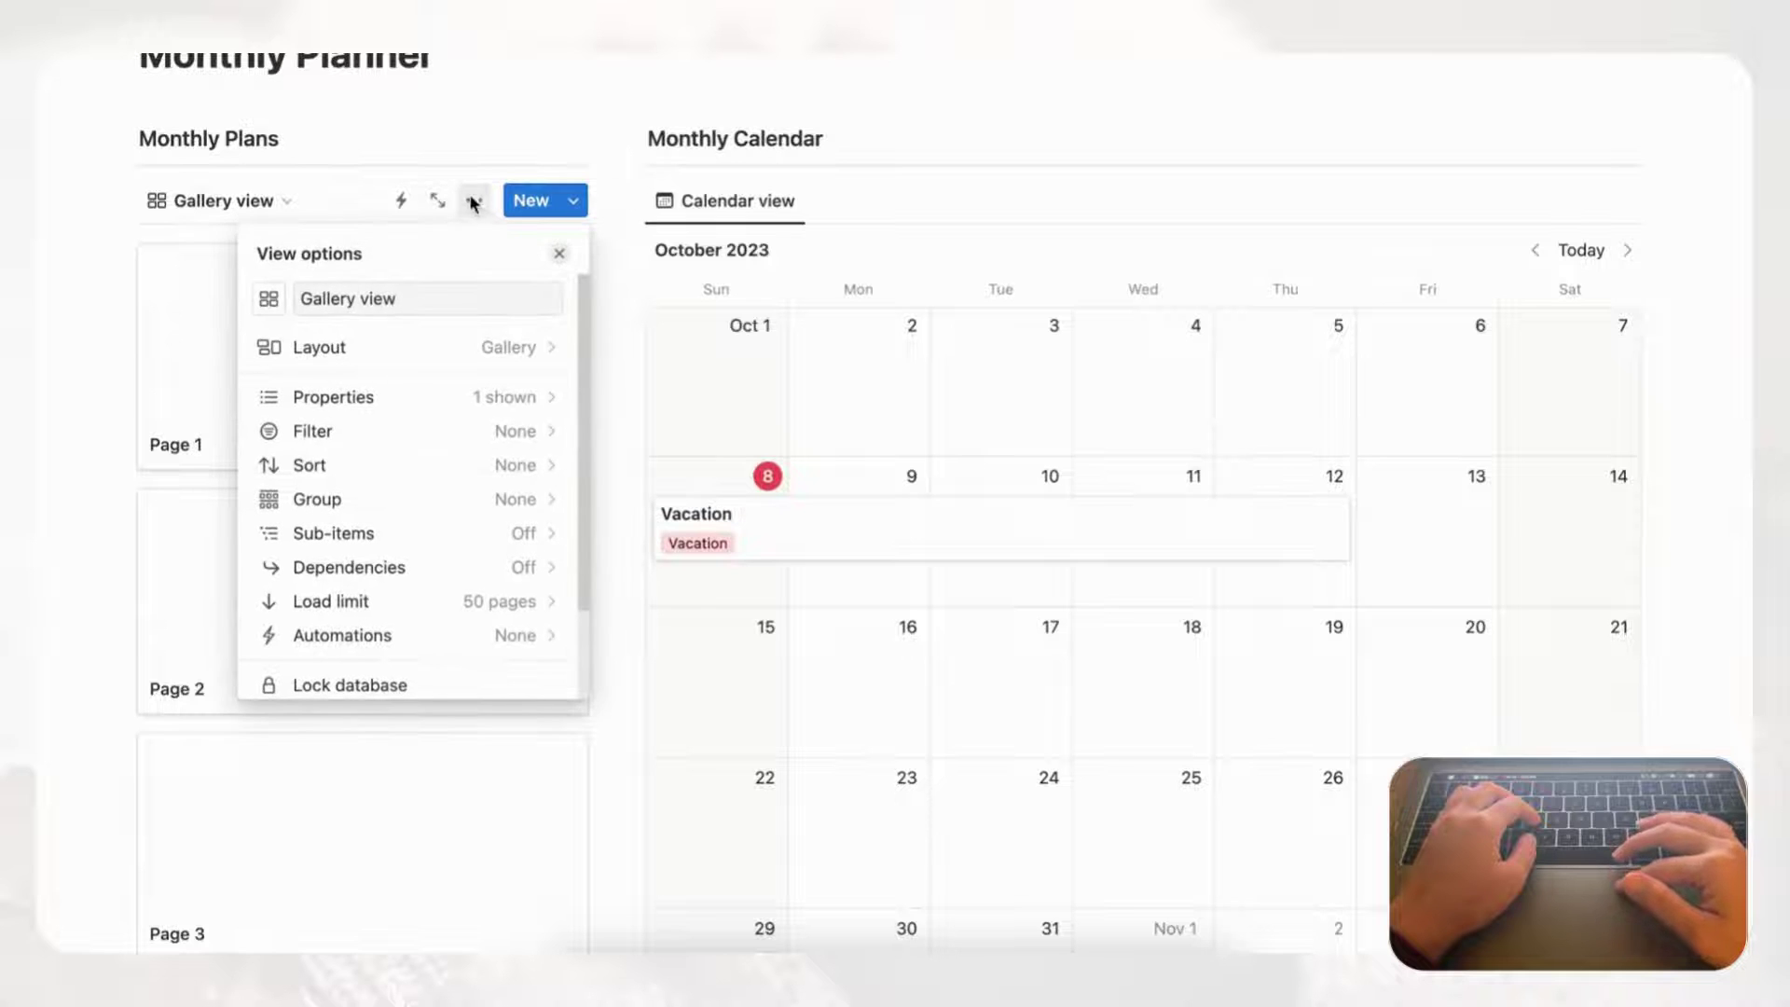
click(497, 361)
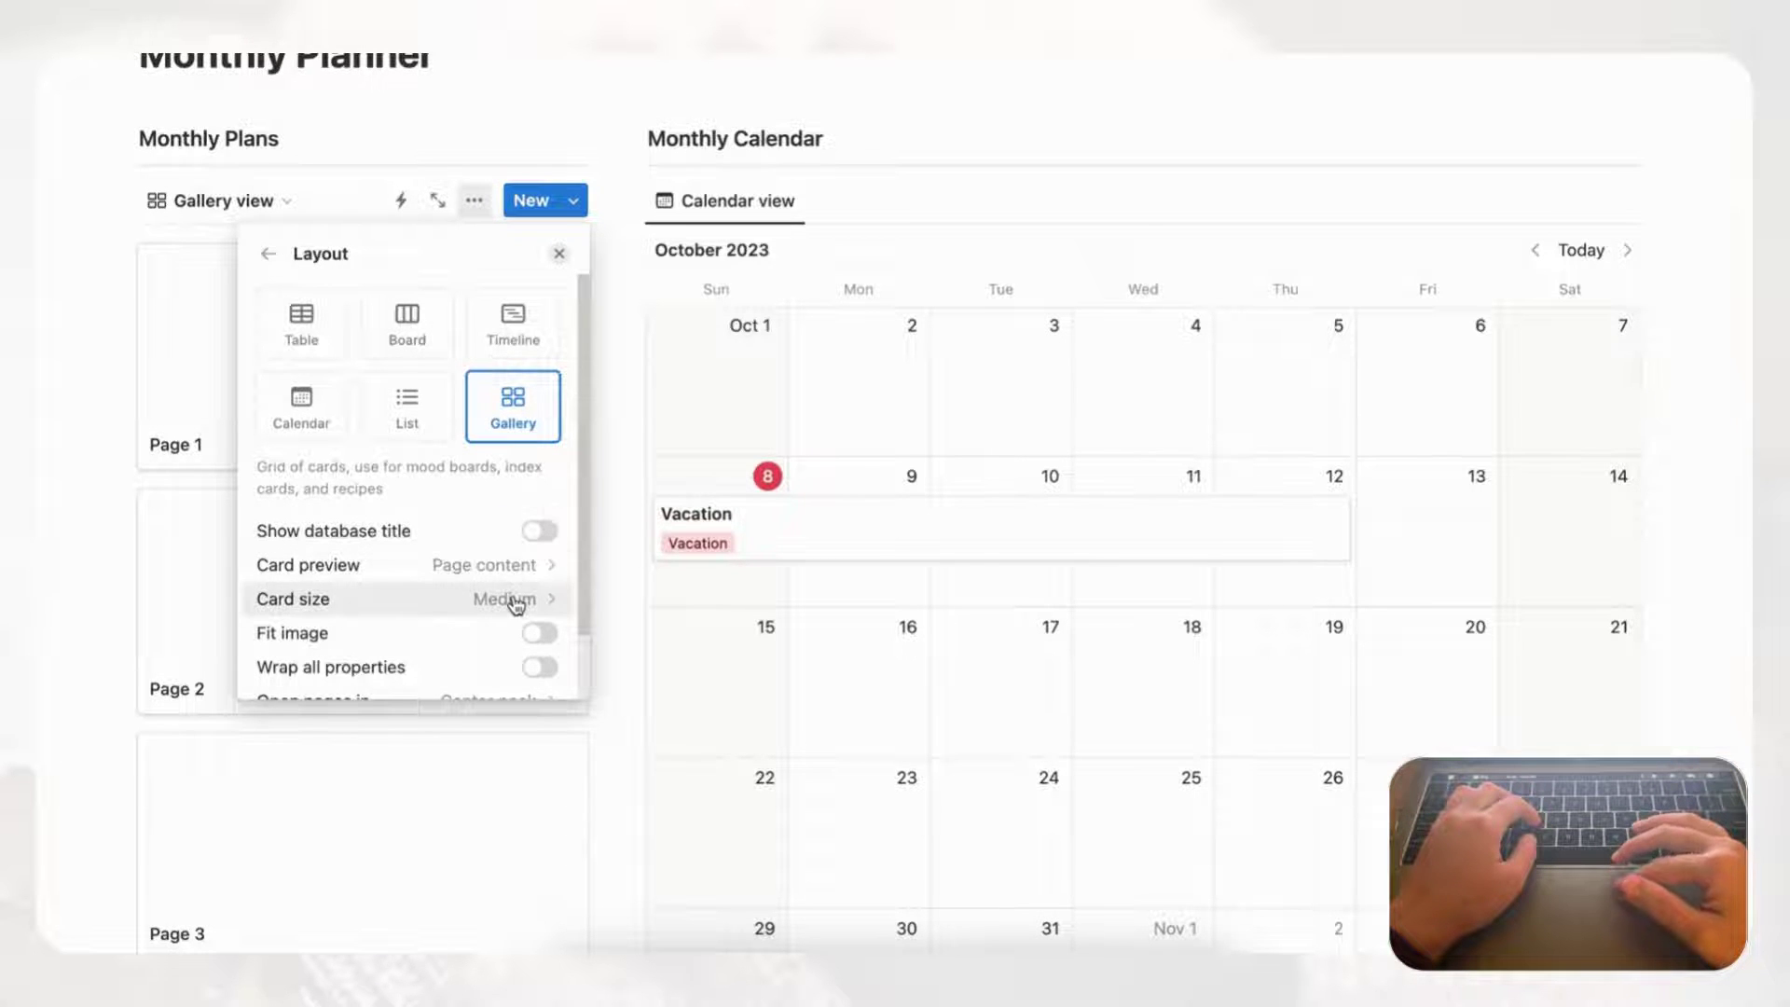
click(507, 571)
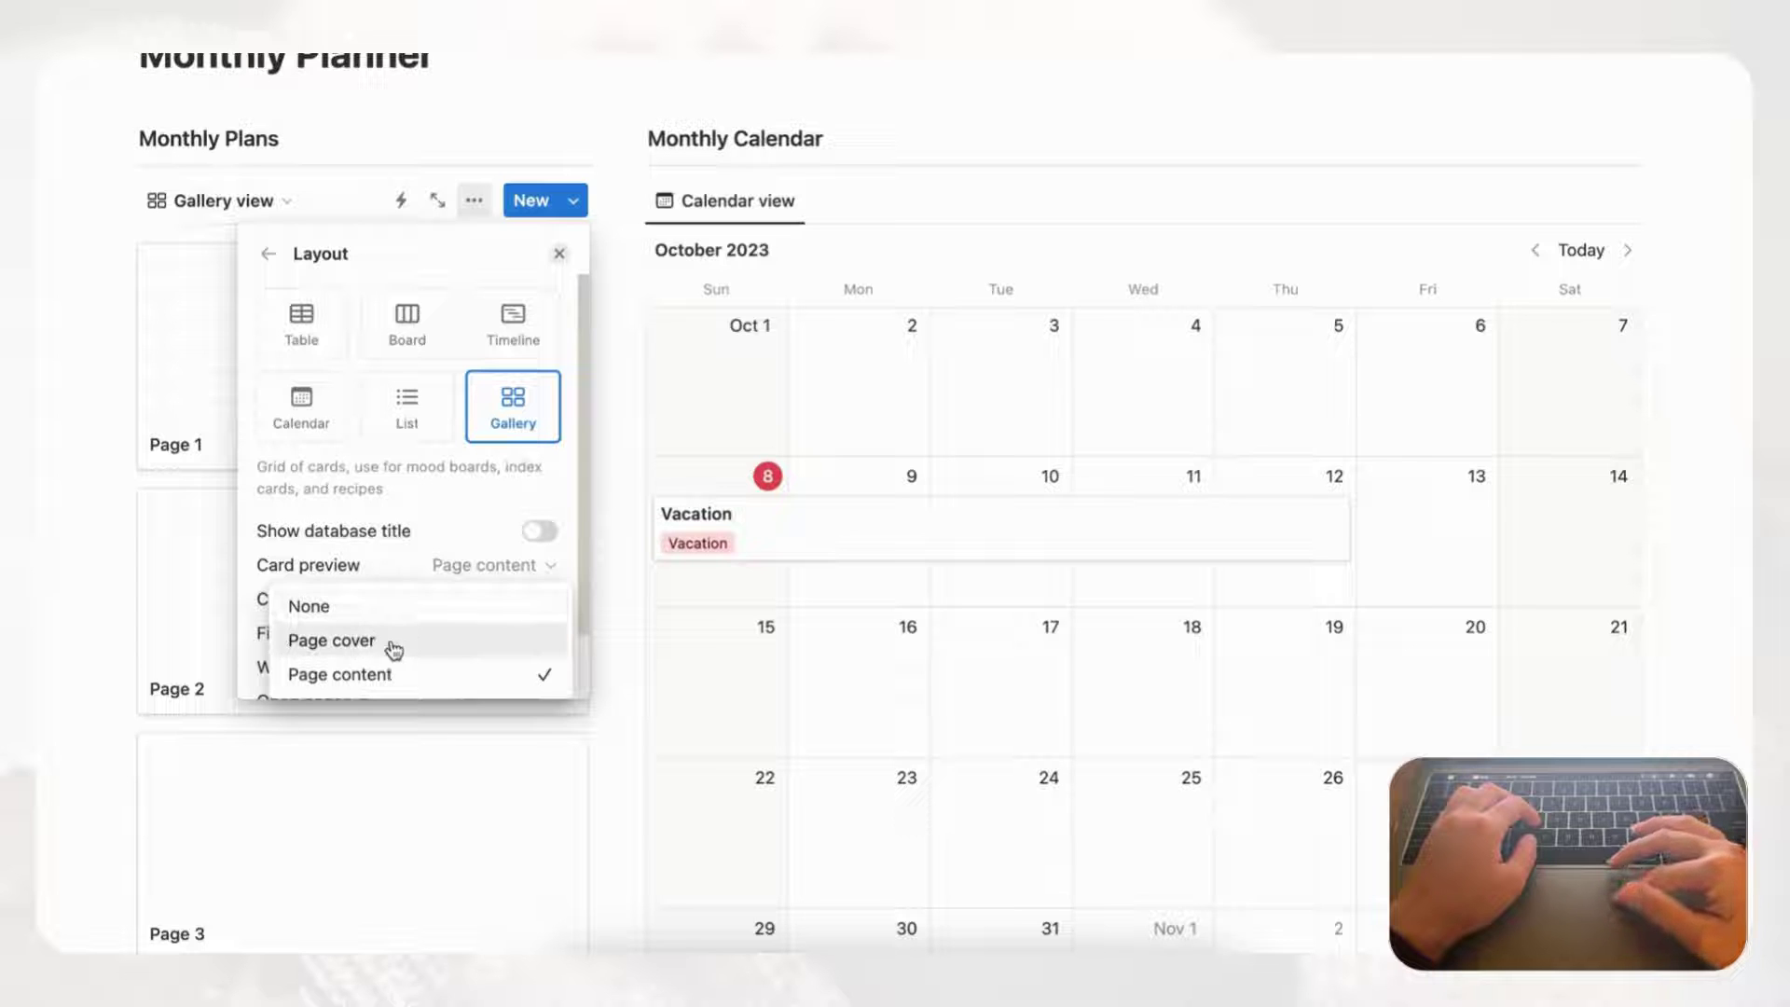
click(424, 649)
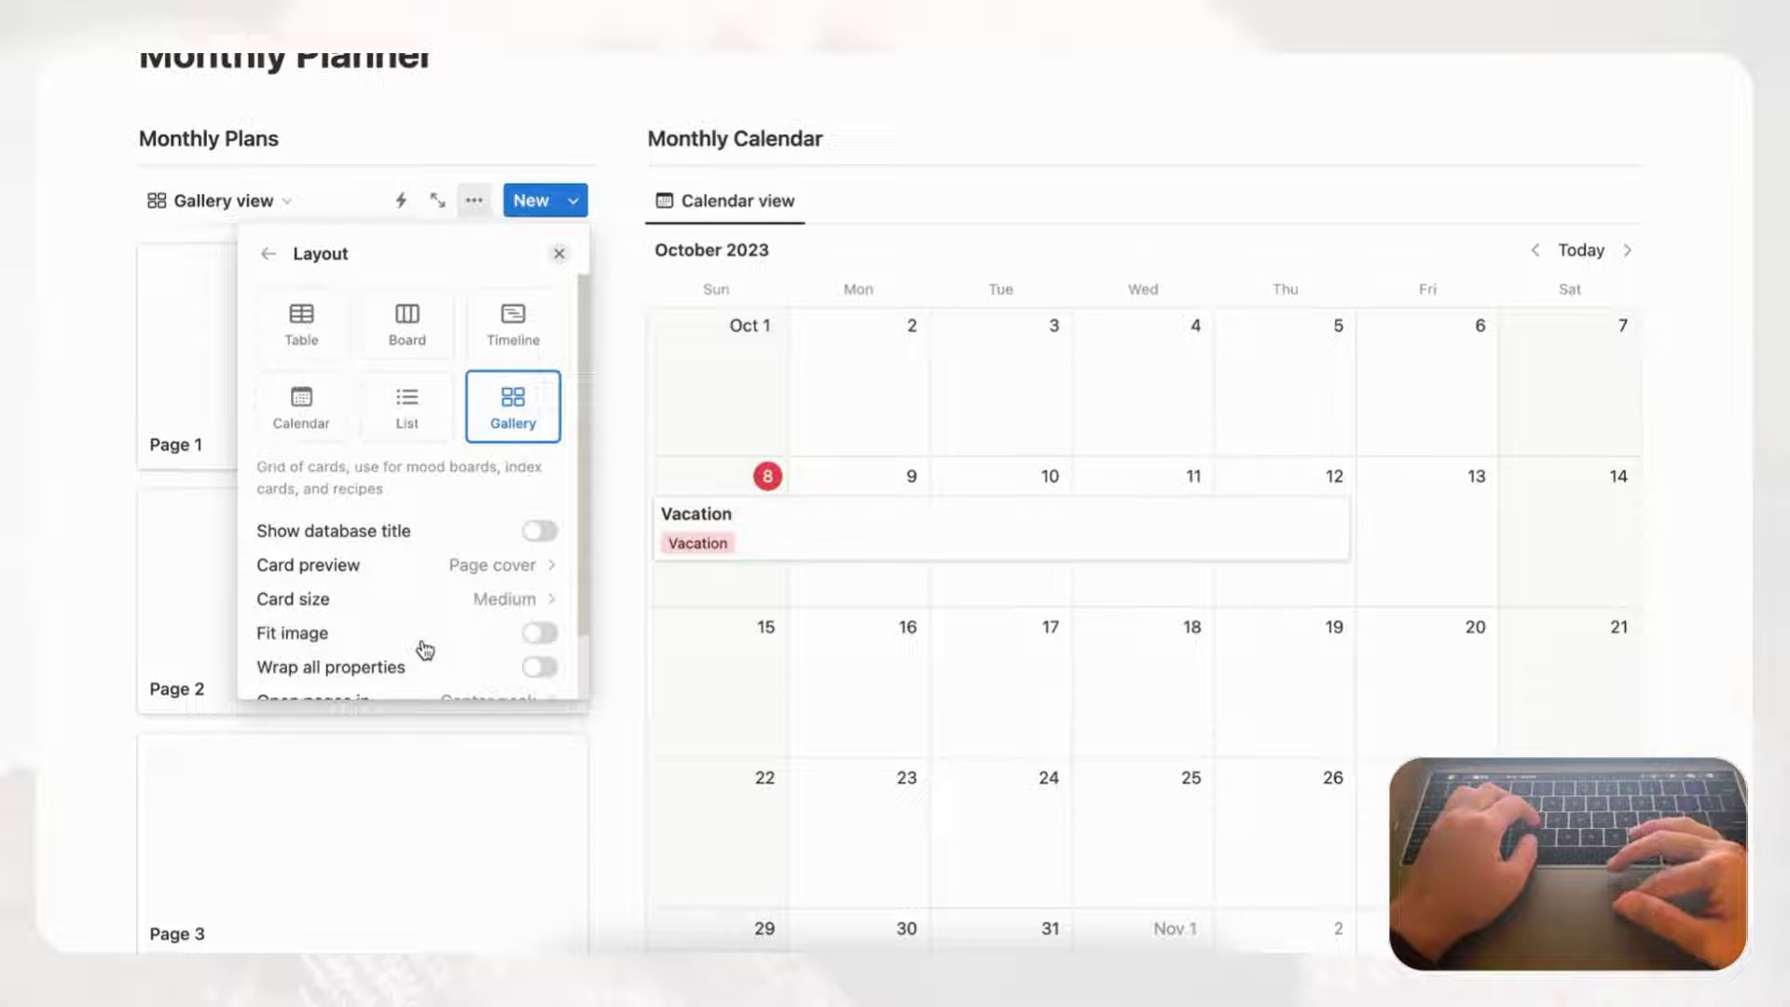
click(560, 259)
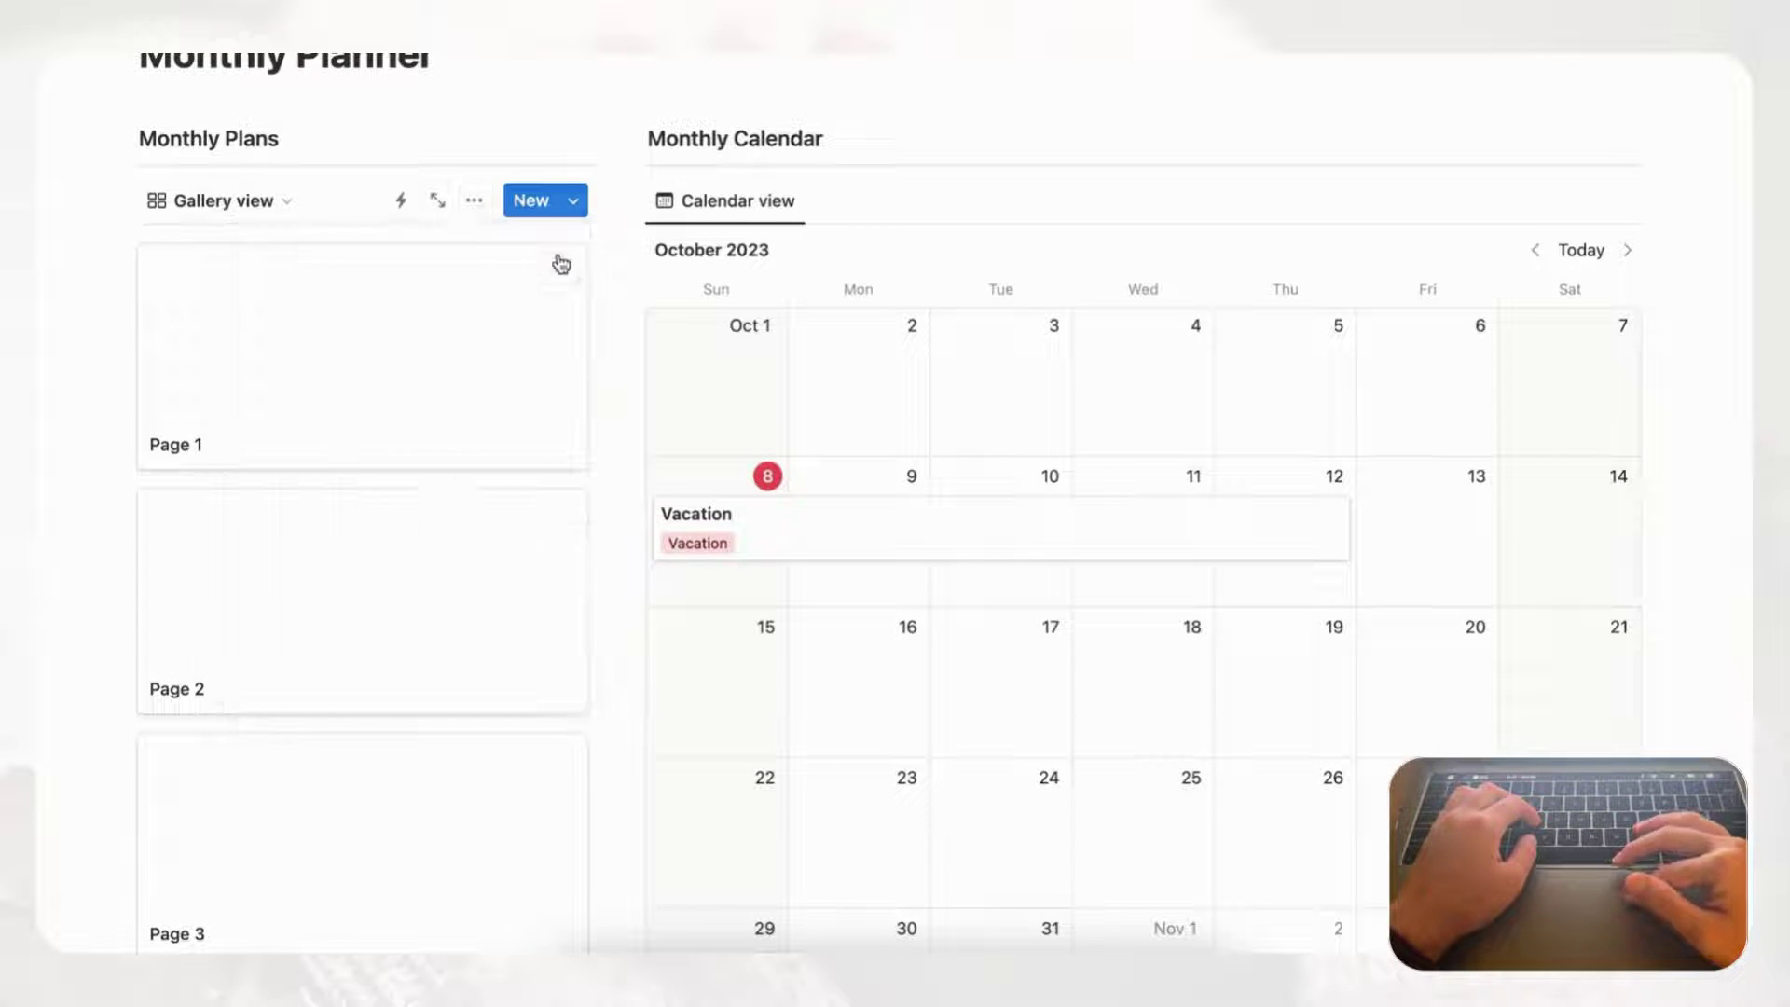
- Open the Page 1 card and rename it "October 2023"
click(461, 410)
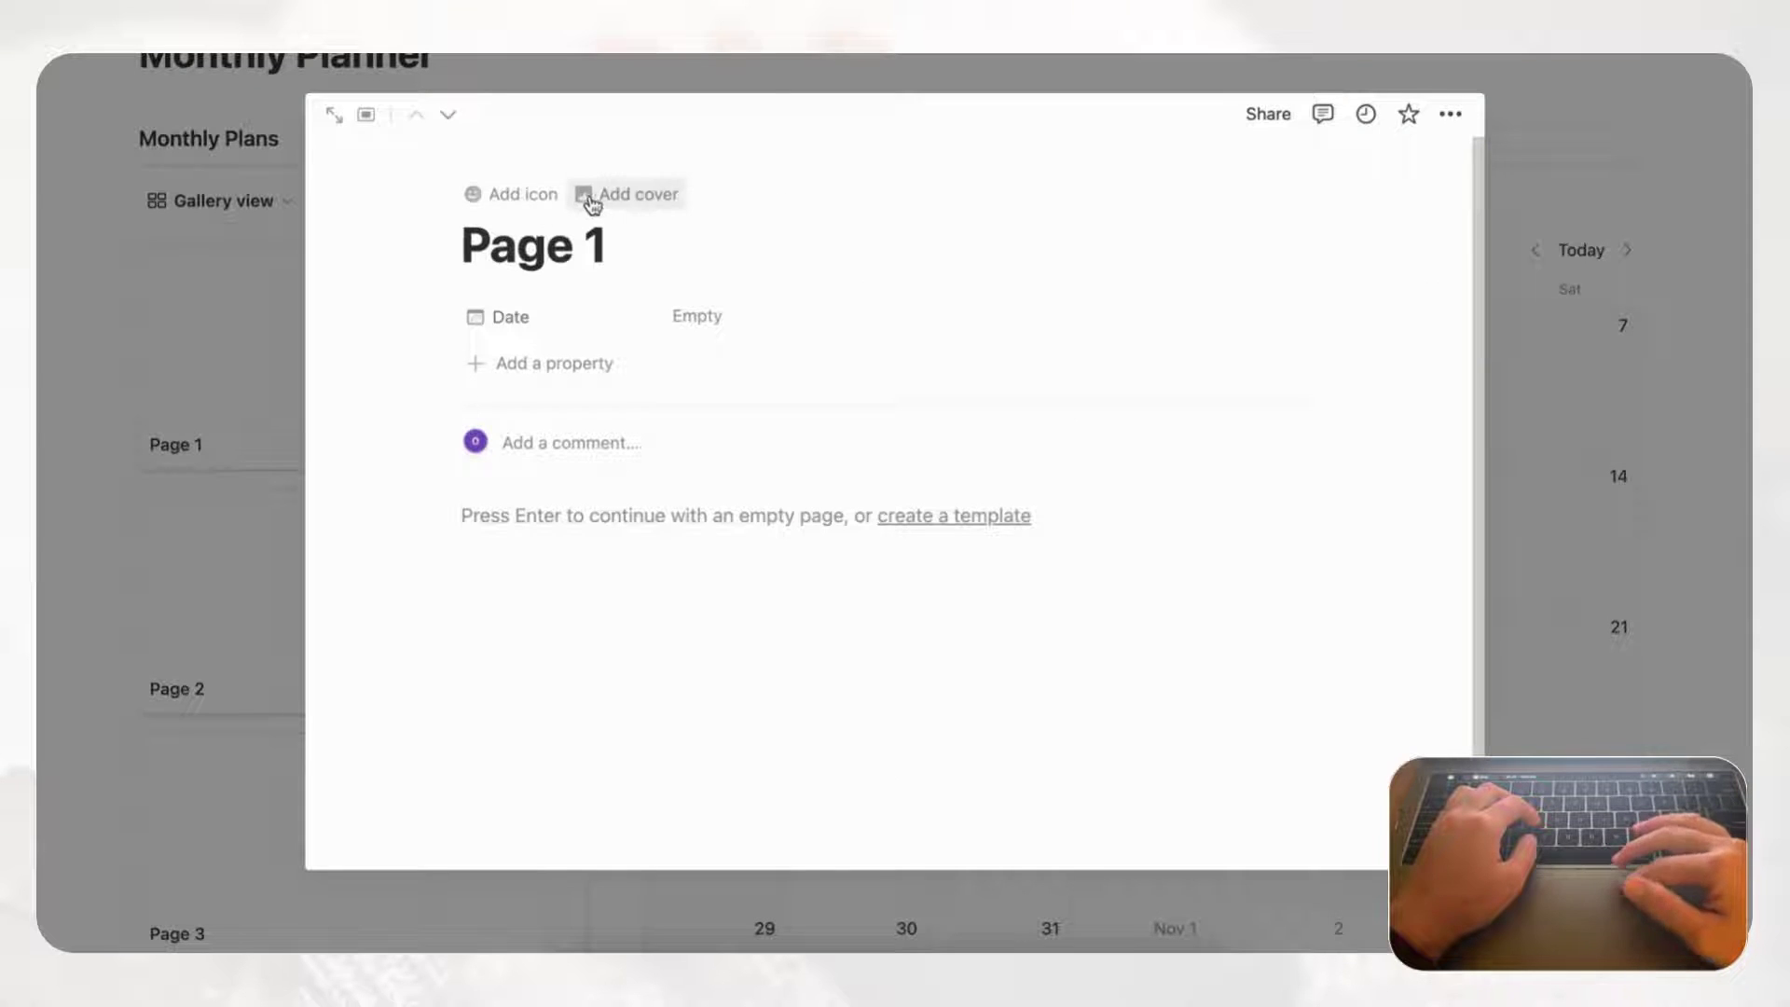
triple_click(564, 252)
text(October 2023)
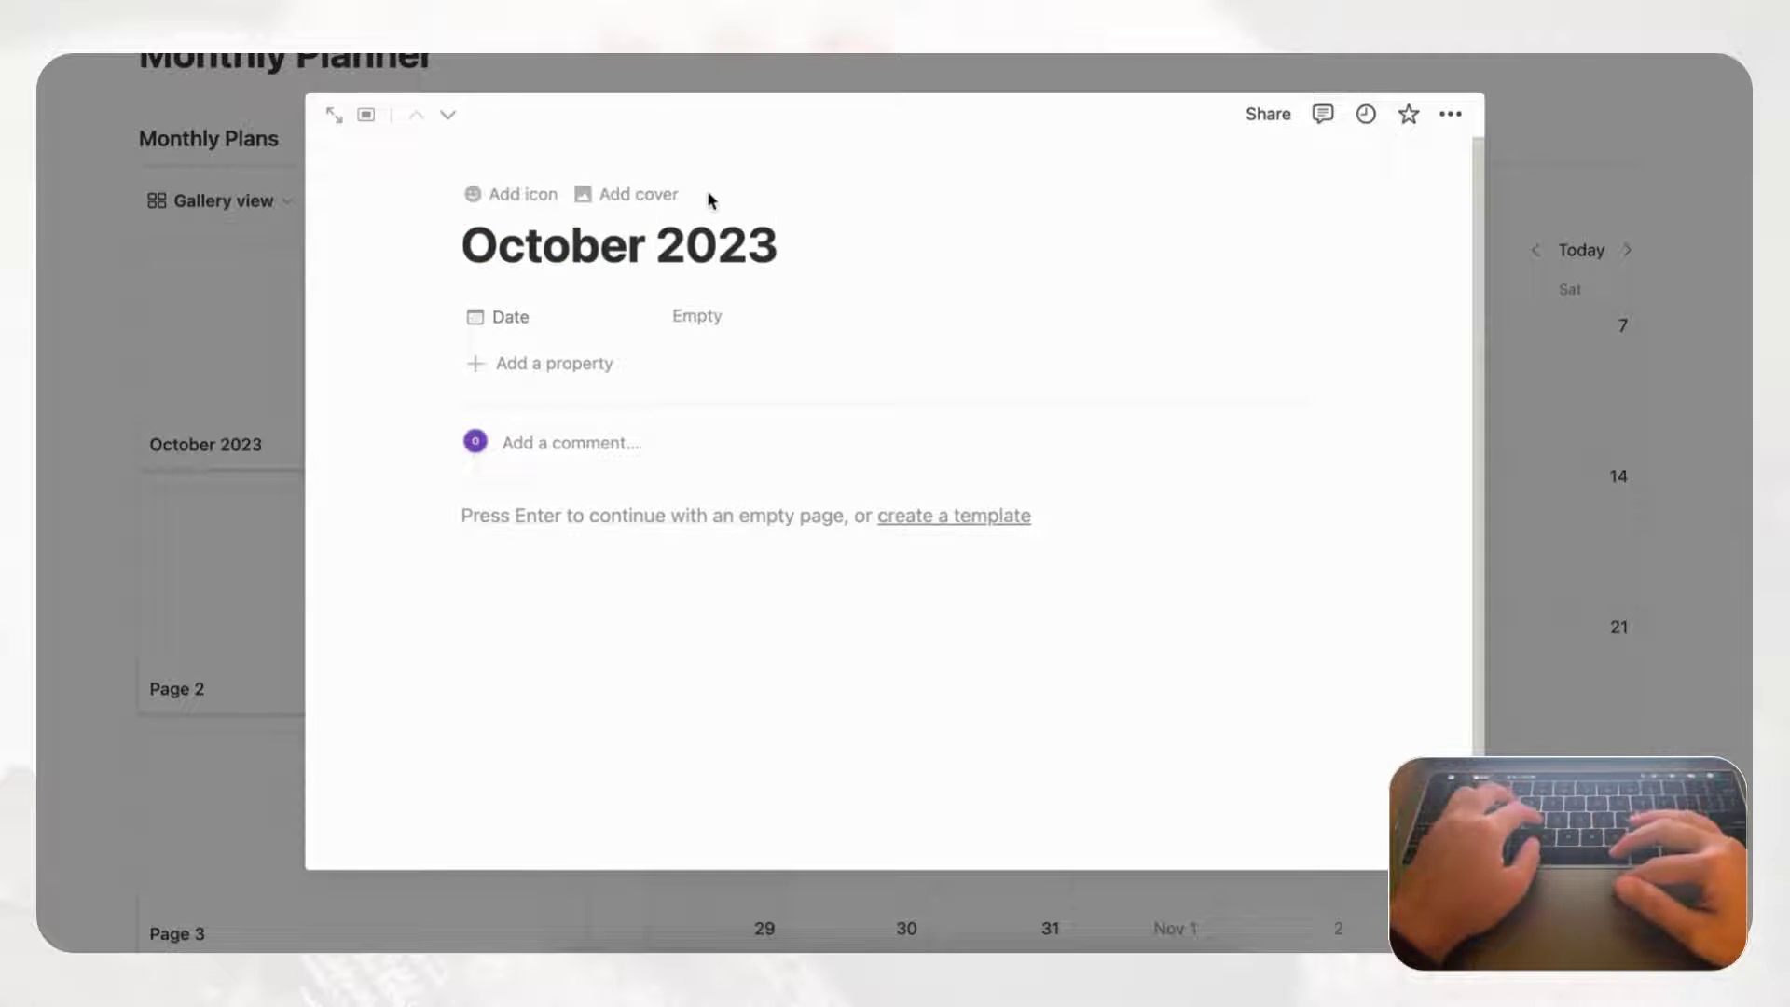
- Add a cover to the October 2023 page, using the pumpkins and autumn leaves photo from an Unsplash search for "october"
click(648, 195)
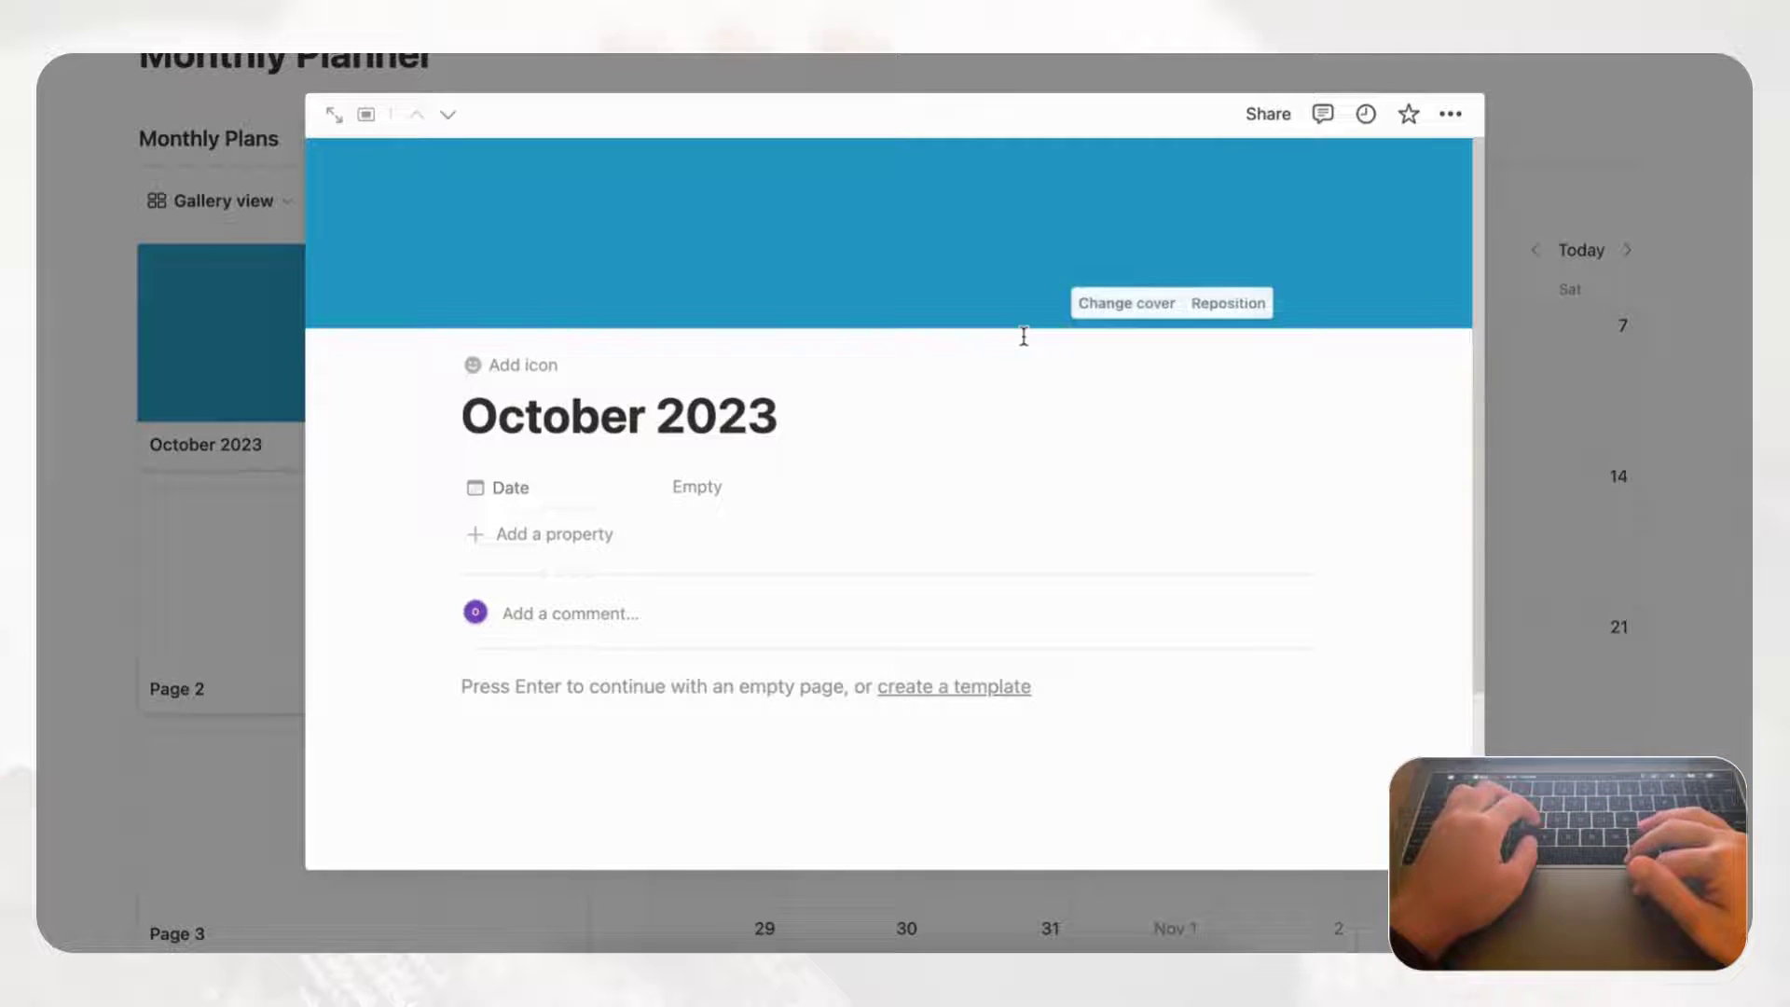
click(1127, 304)
click(1074, 358)
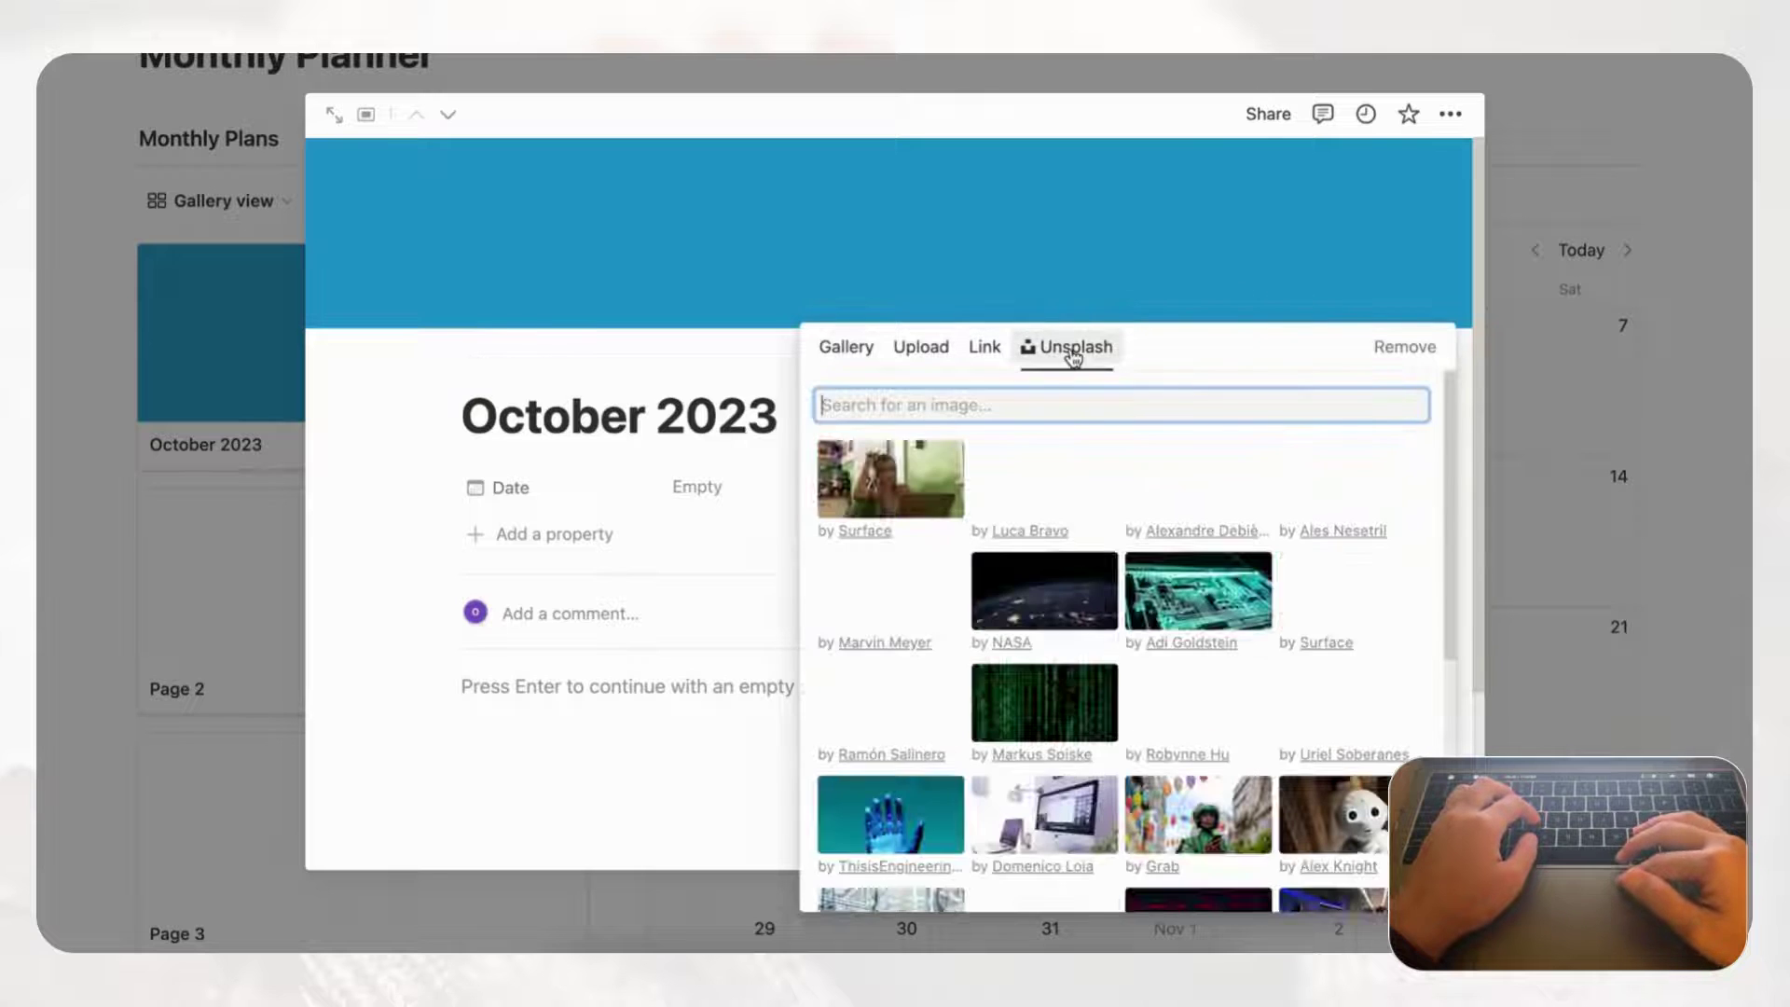
text(october)
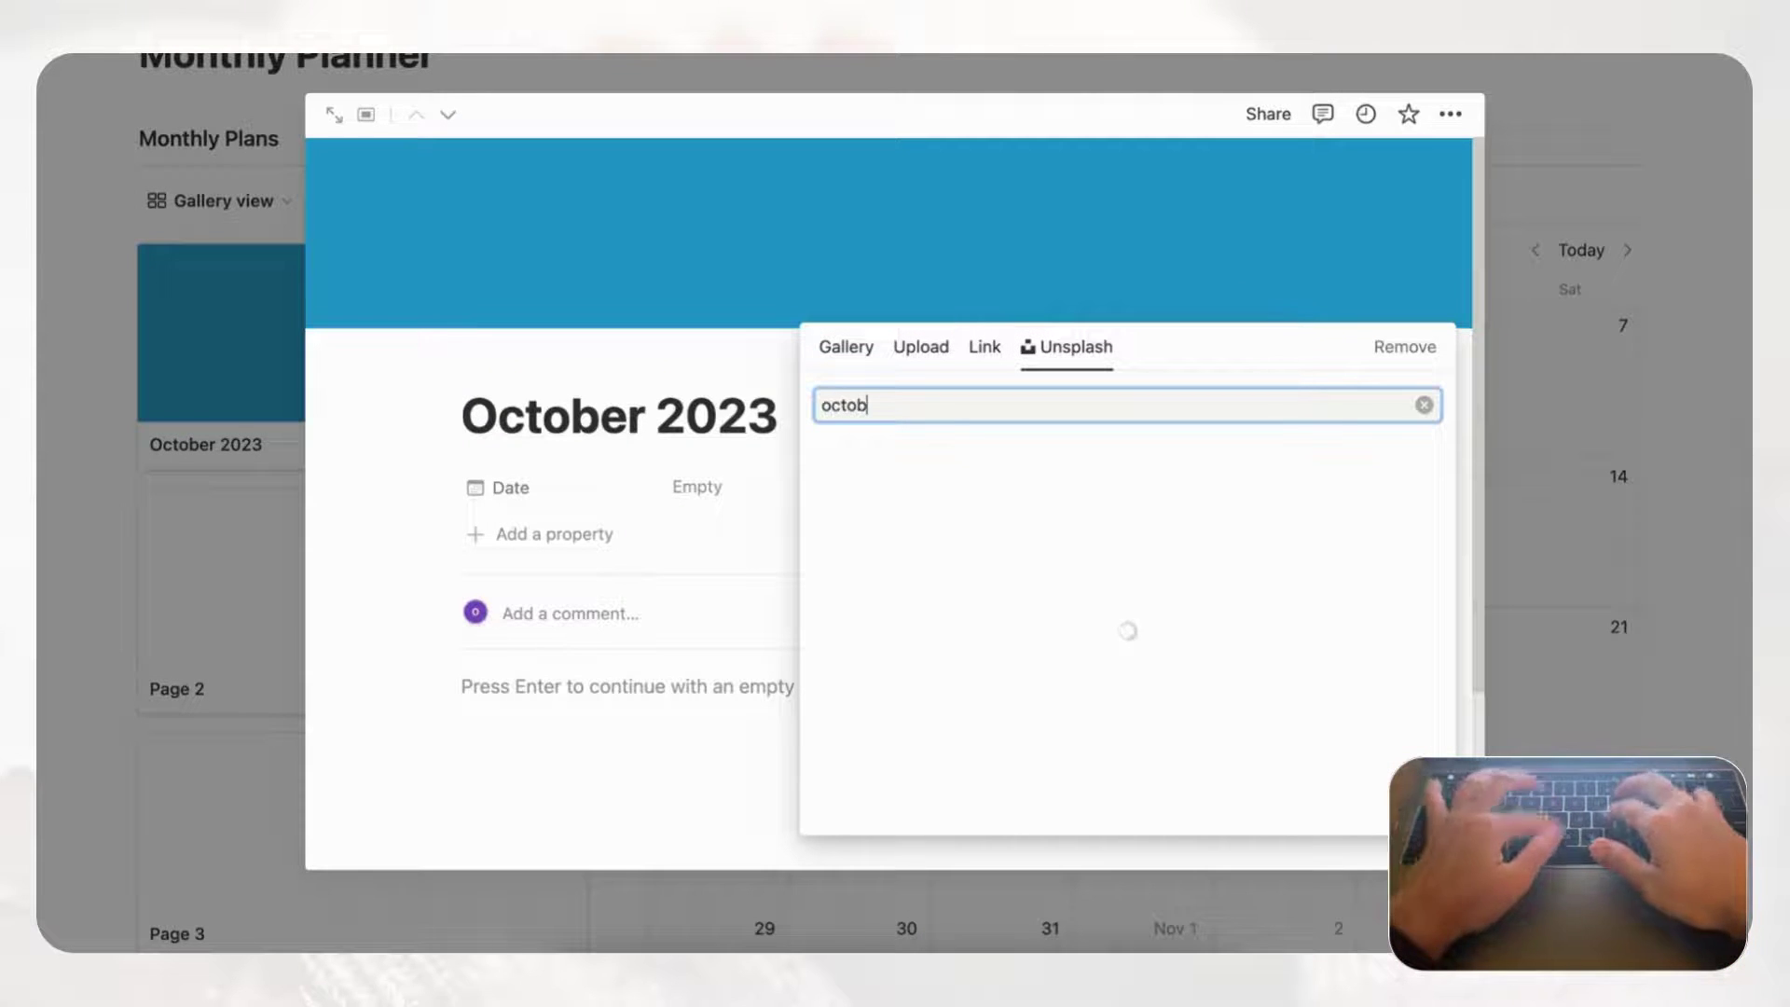
click(914, 484)
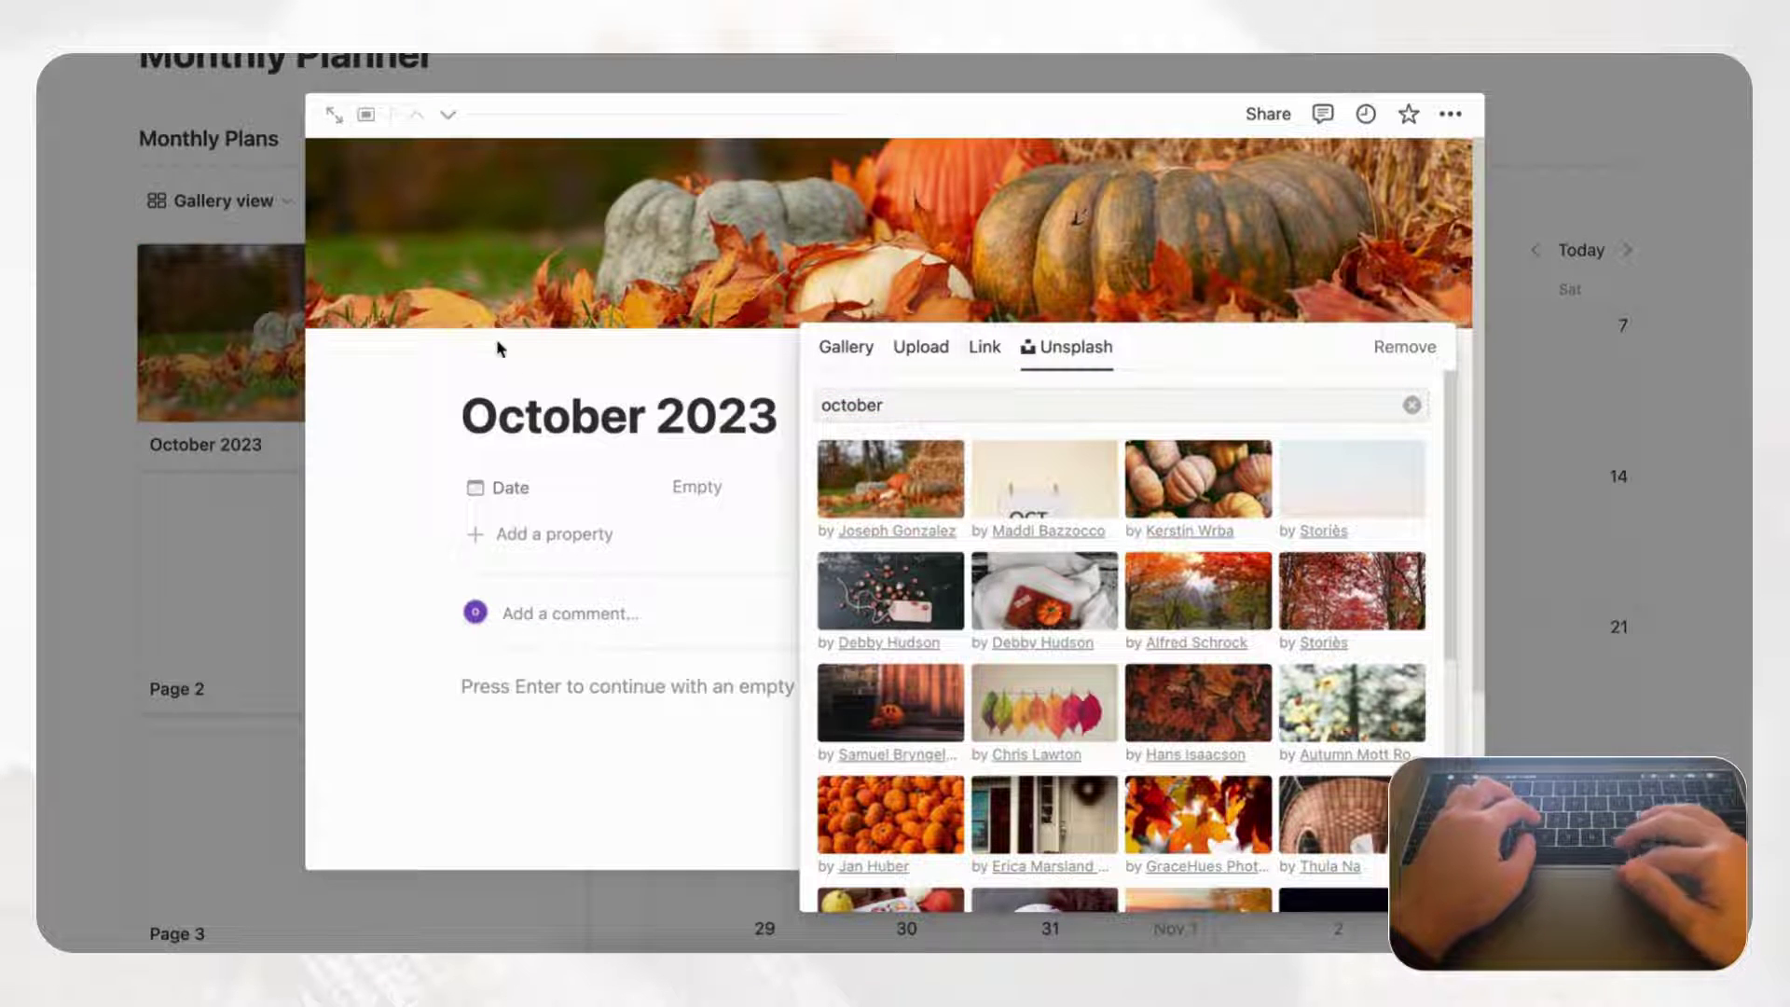
click(471, 318)
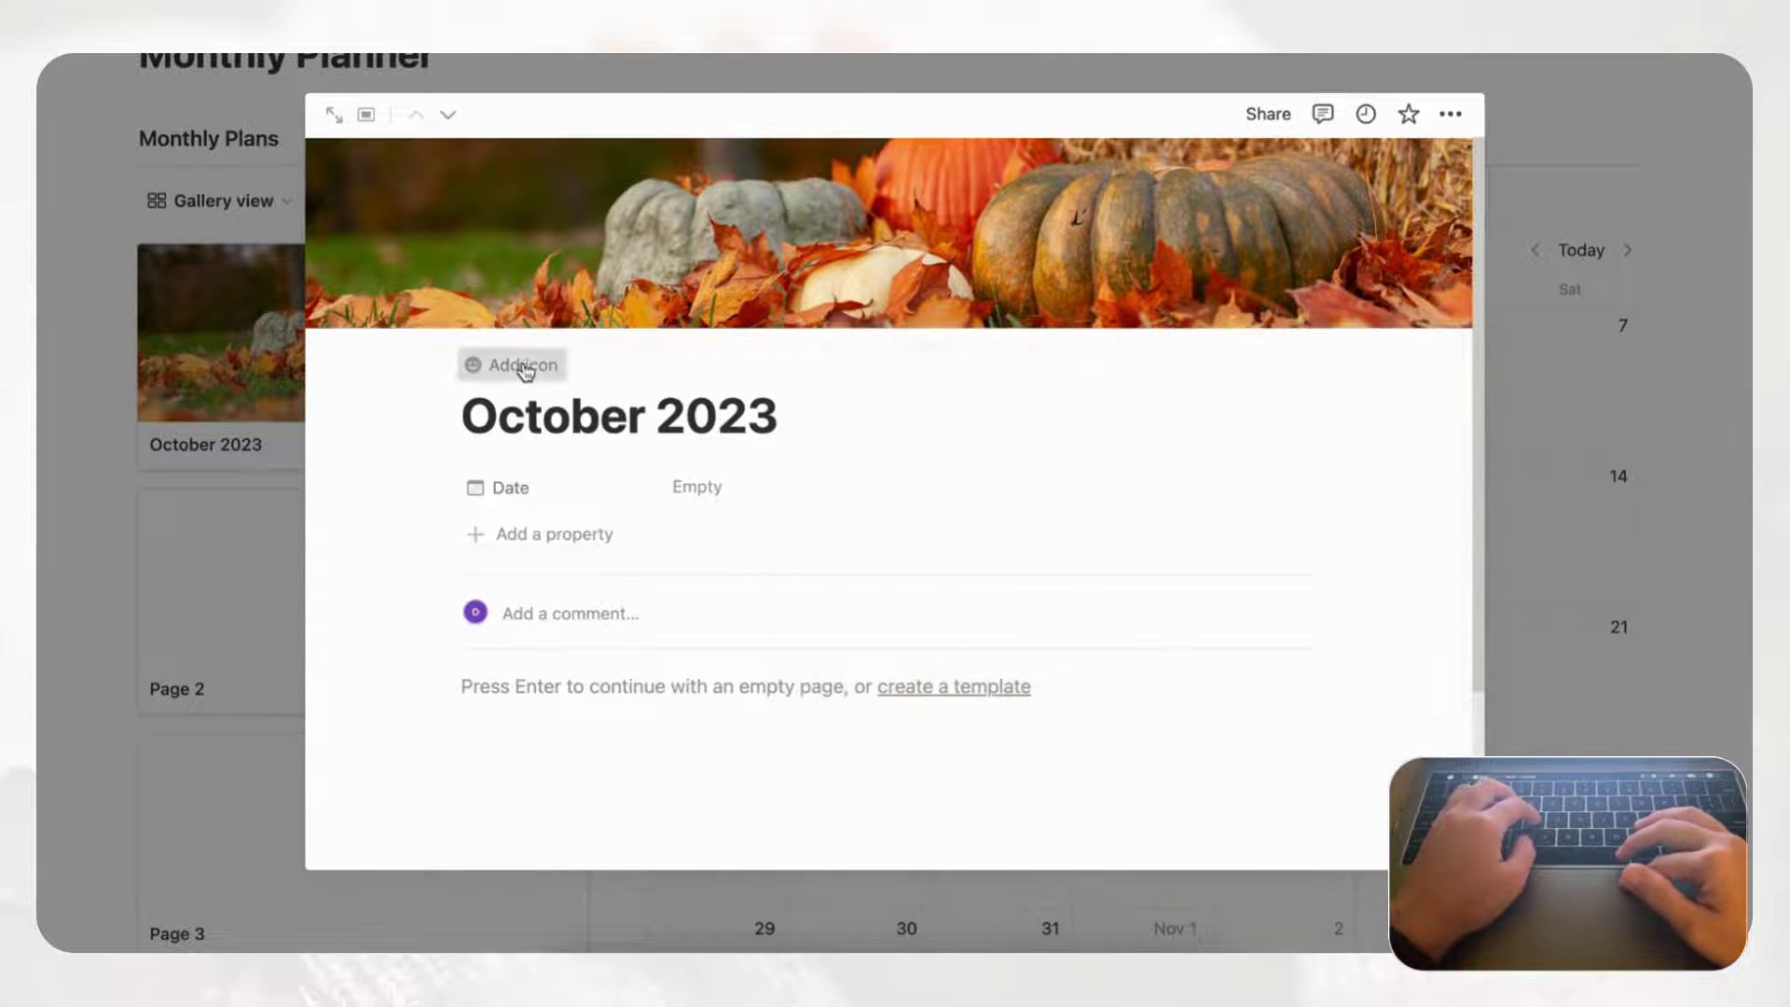
- Give the October 2023 page a carved pumpkin icon, found by filtering the icon set for "pump", and close the page
click(524, 368)
click(513, 354)
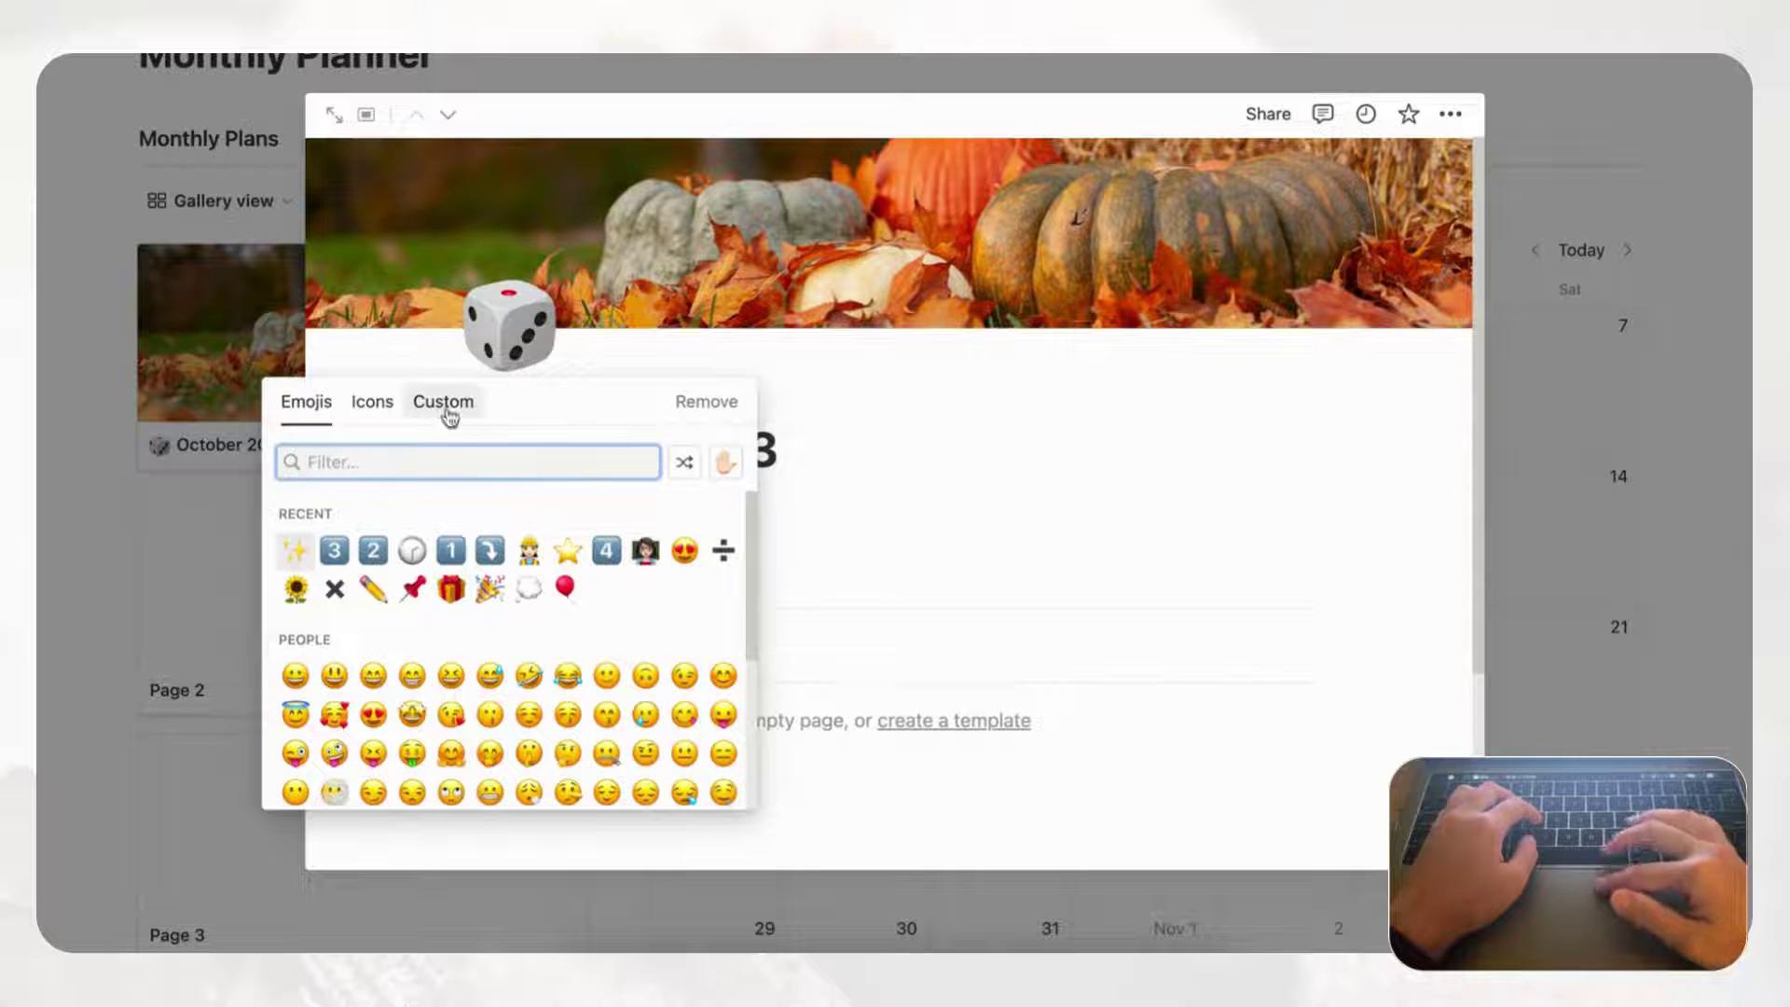
click(370, 408)
text(pump)
click(372, 518)
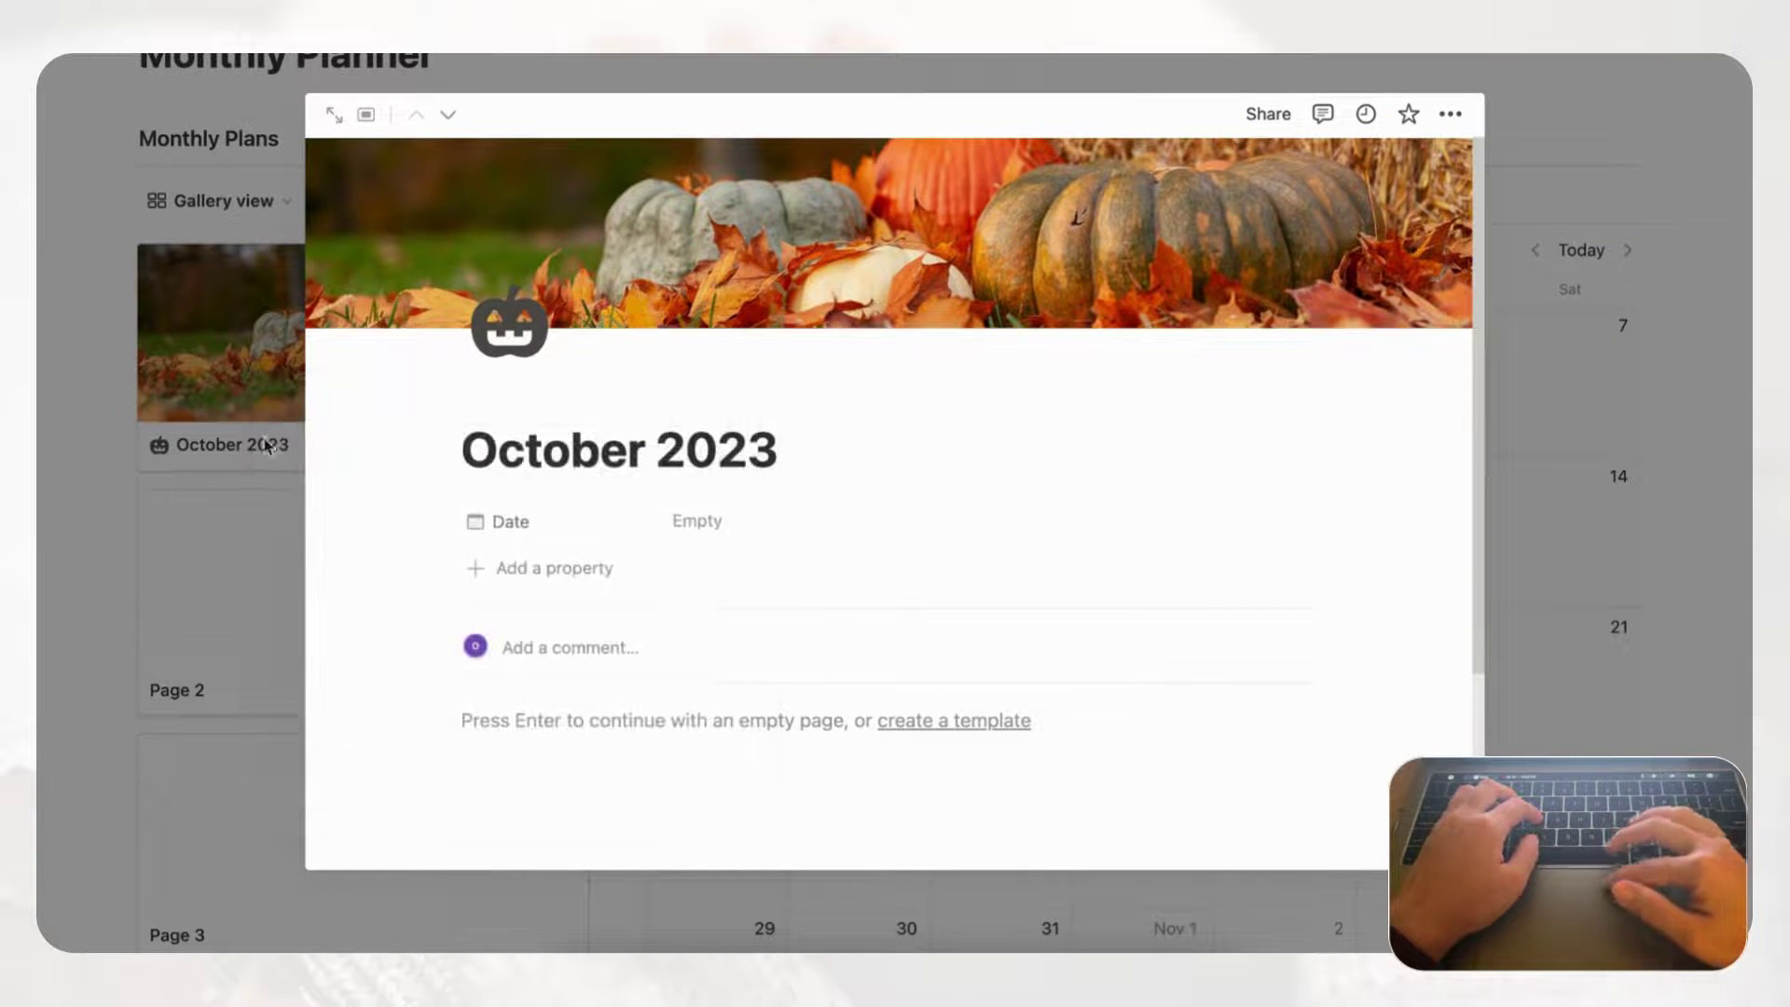
click(270, 411)
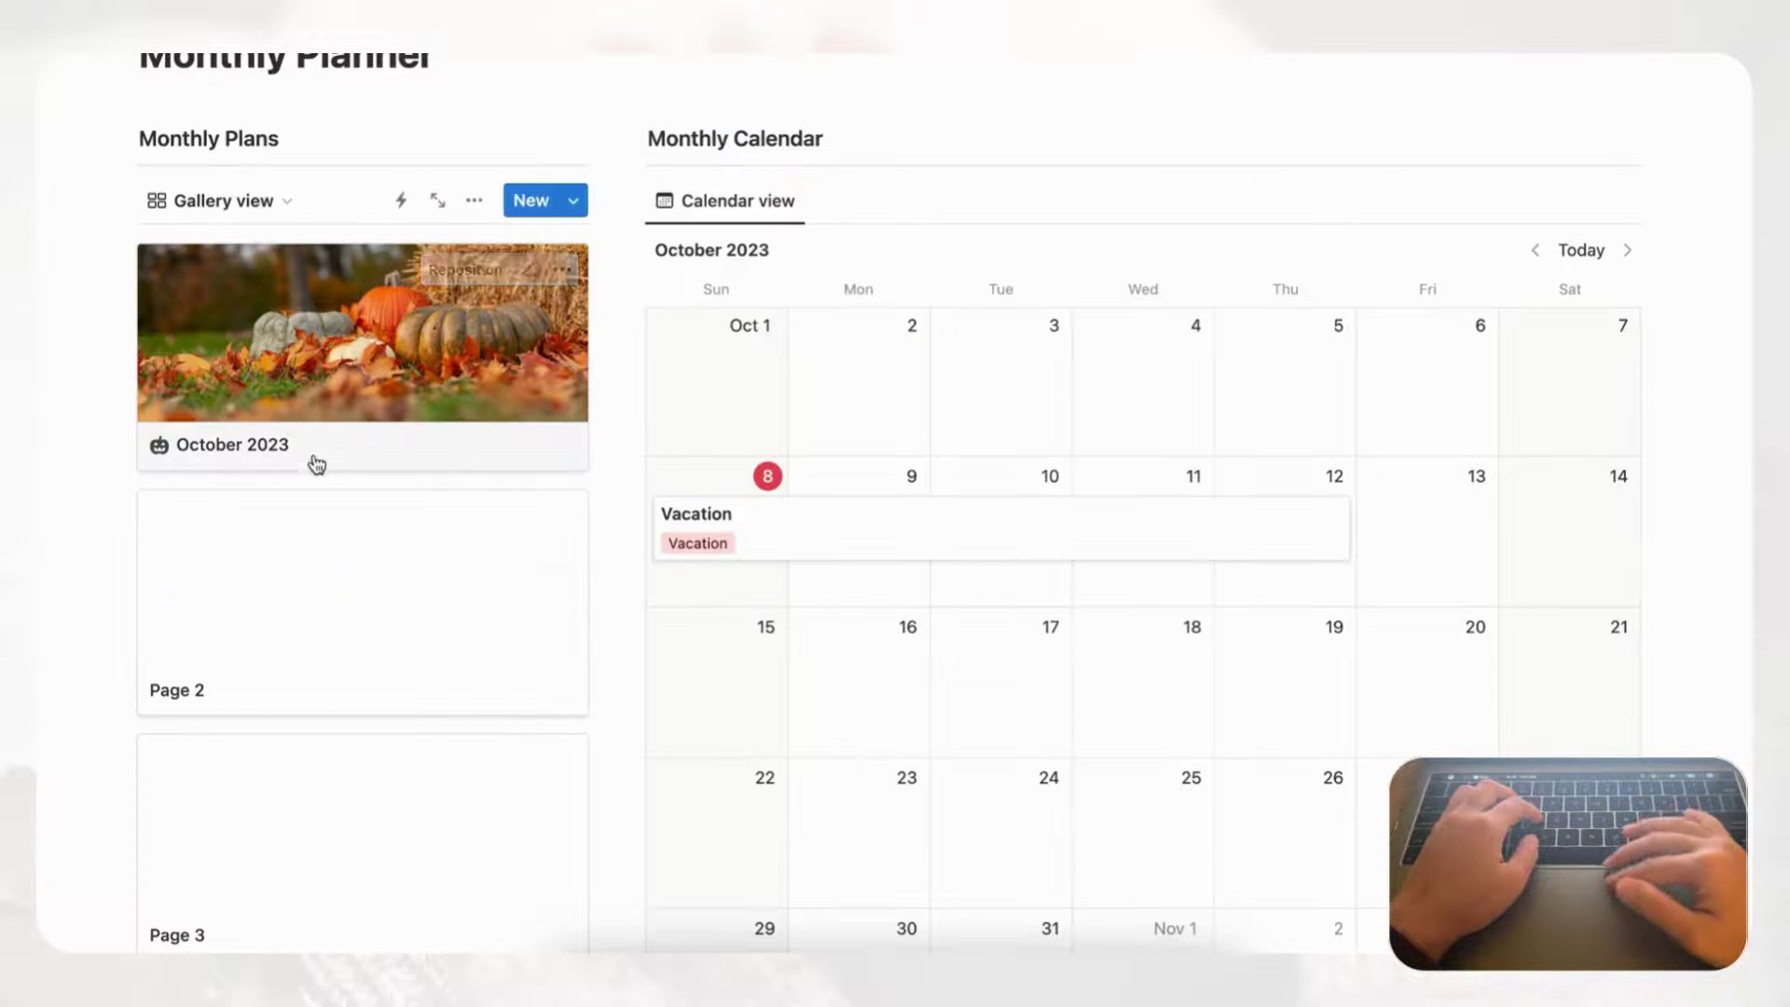
- Narrow the Monthly Plans column so that the Monthly Calendar column beside it gets wider
scroll(319, 476, up, 3)
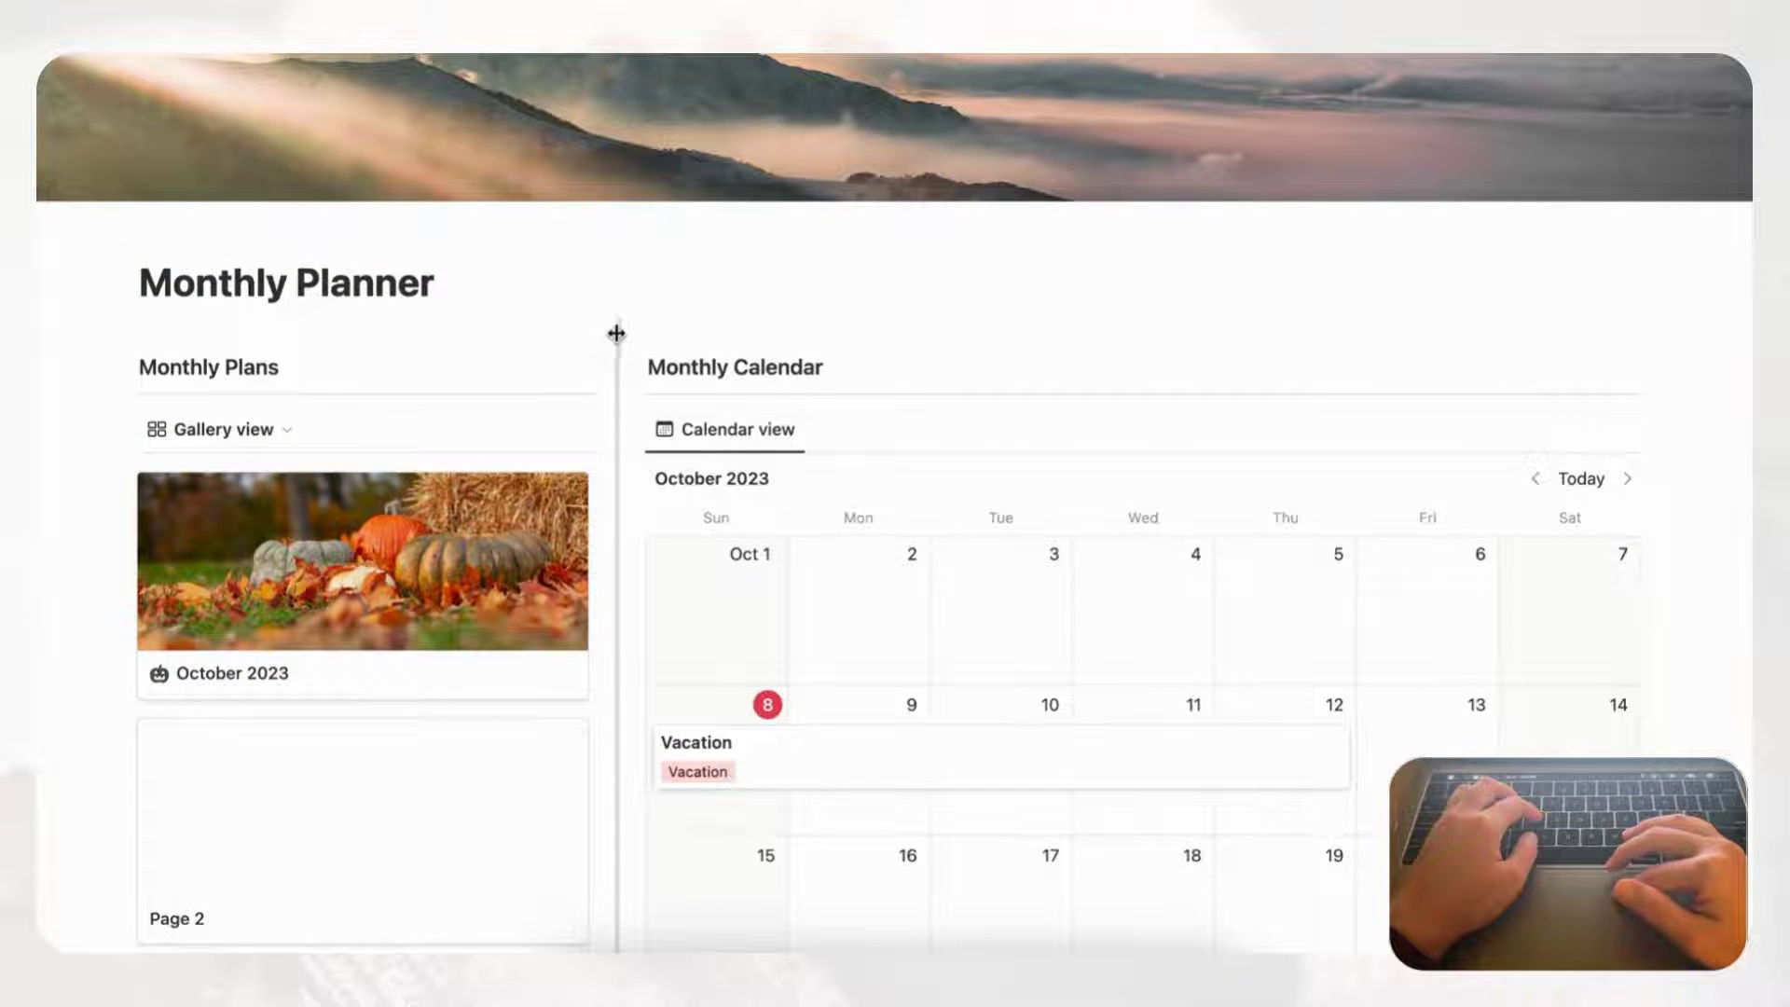
drag(618, 333, 523, 346)
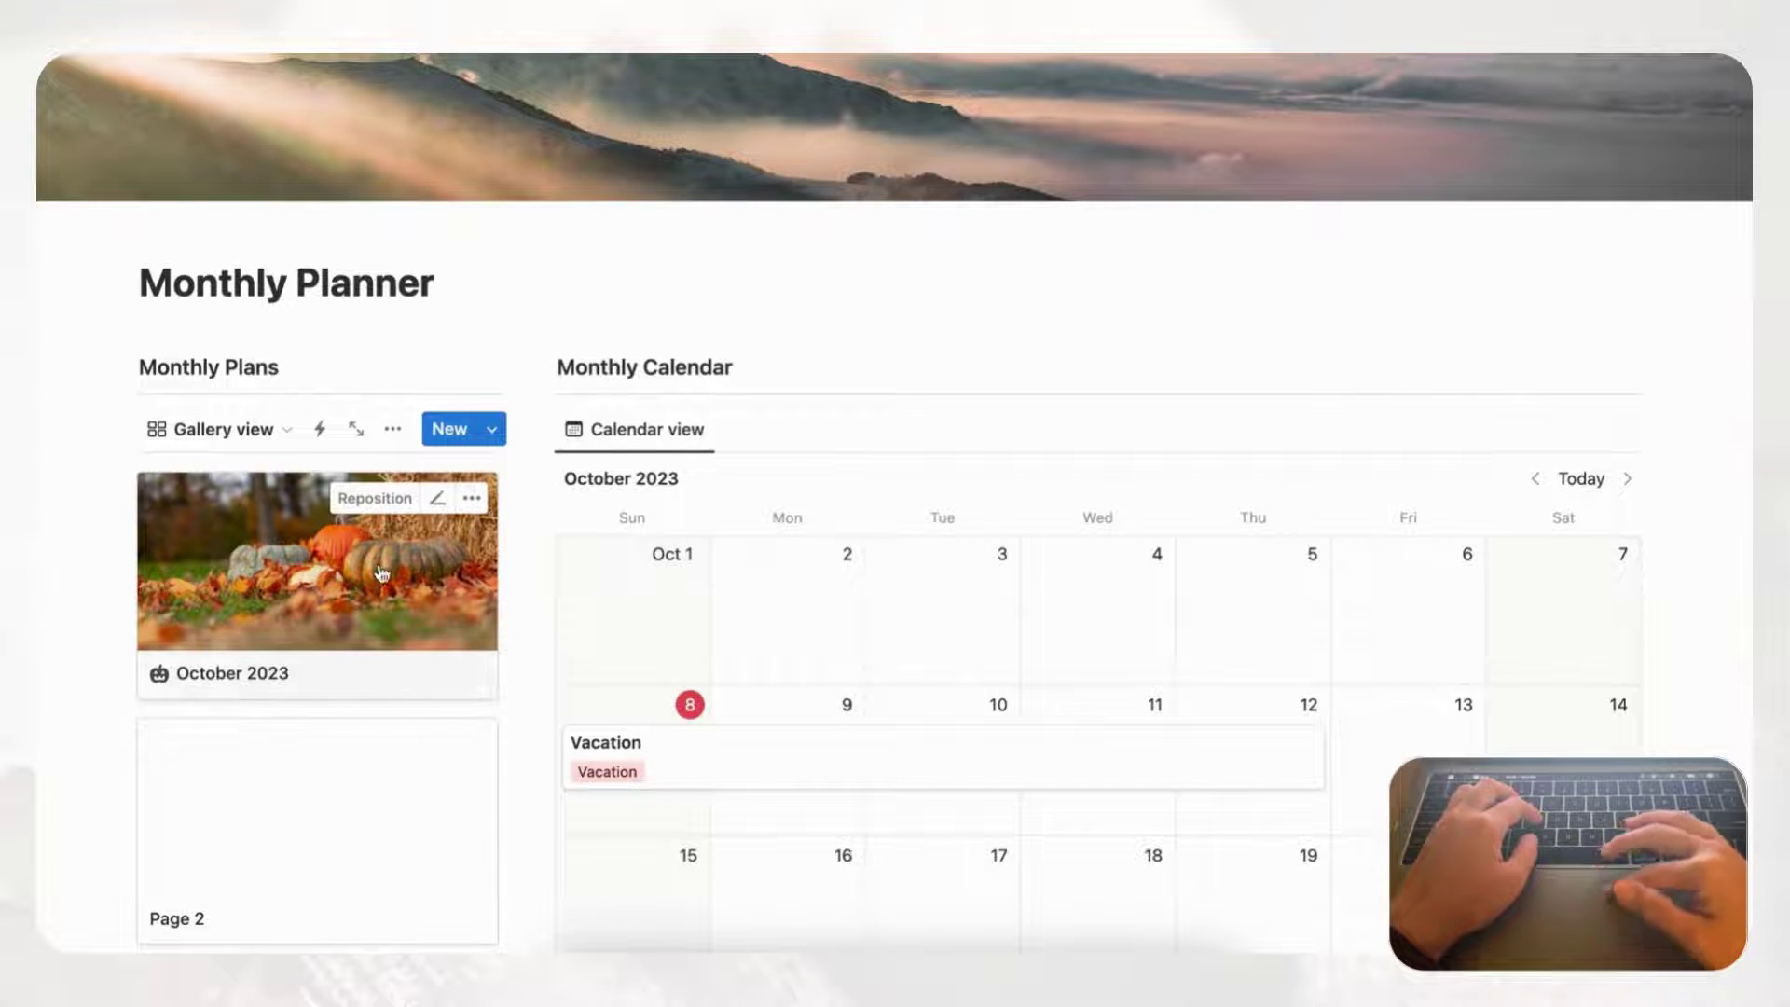
scroll(360, 752, down, 5)
scroll(360, 752, up, 3)
scroll(360, 752, up, 1)
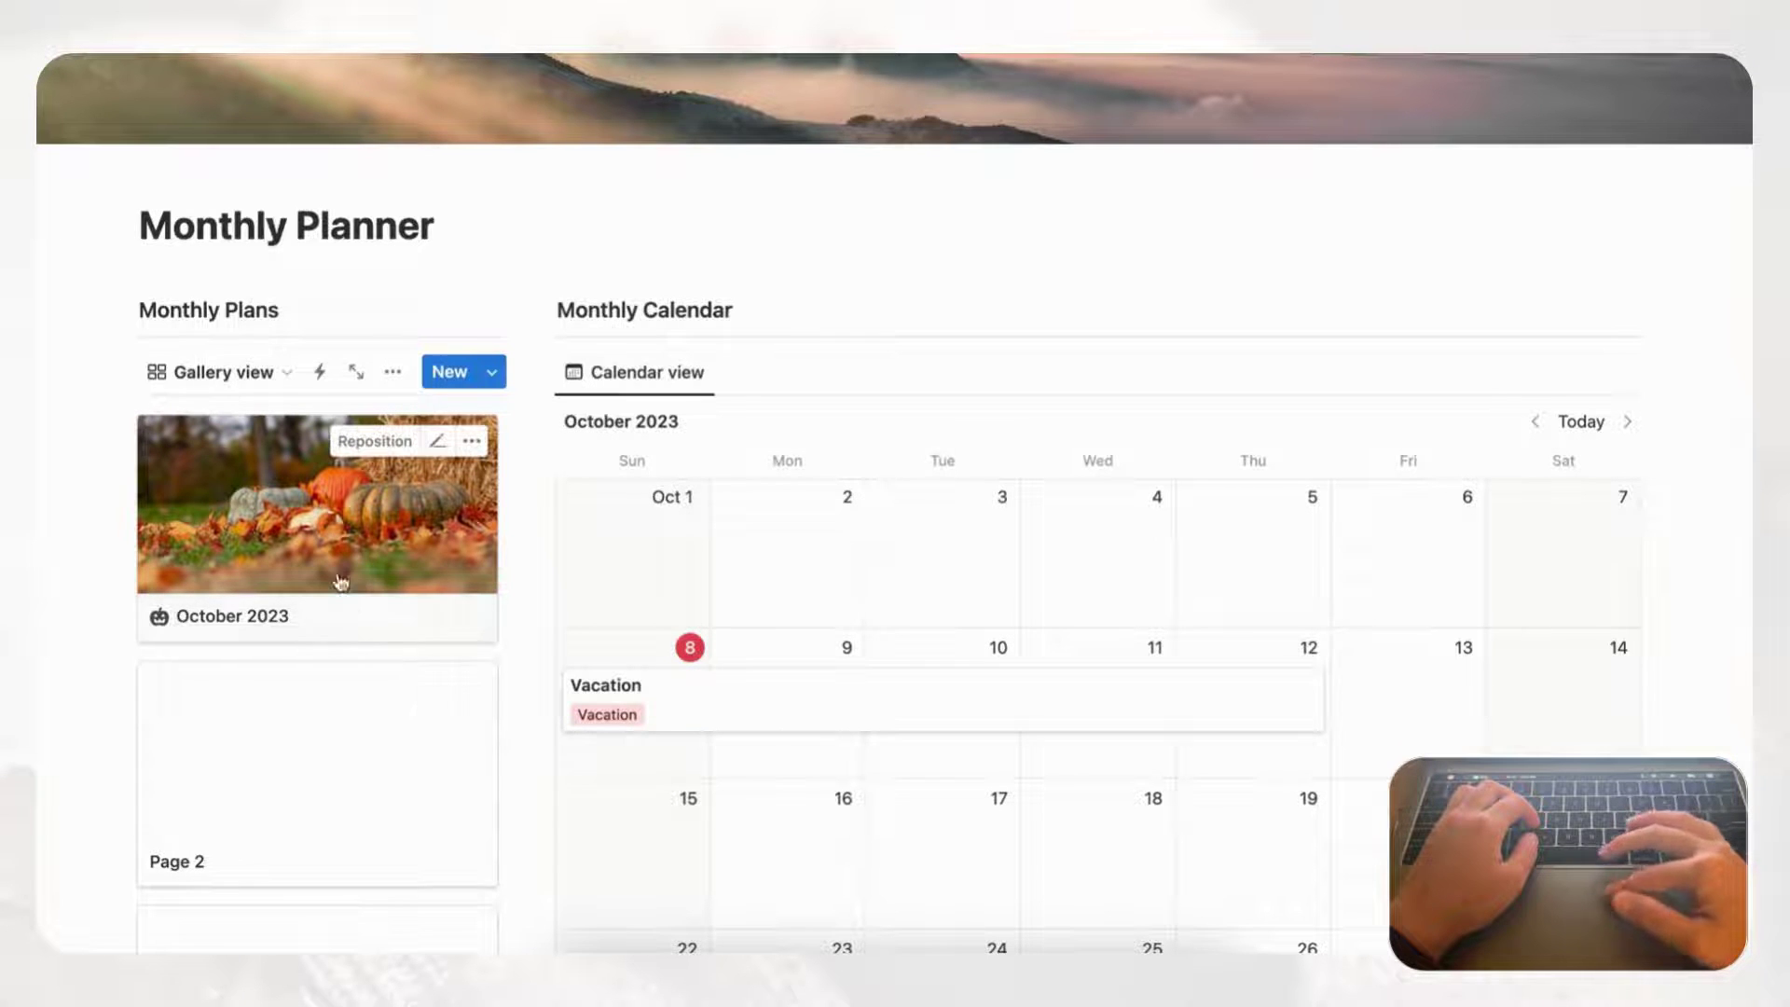
scroll(440, 764, down, 3)
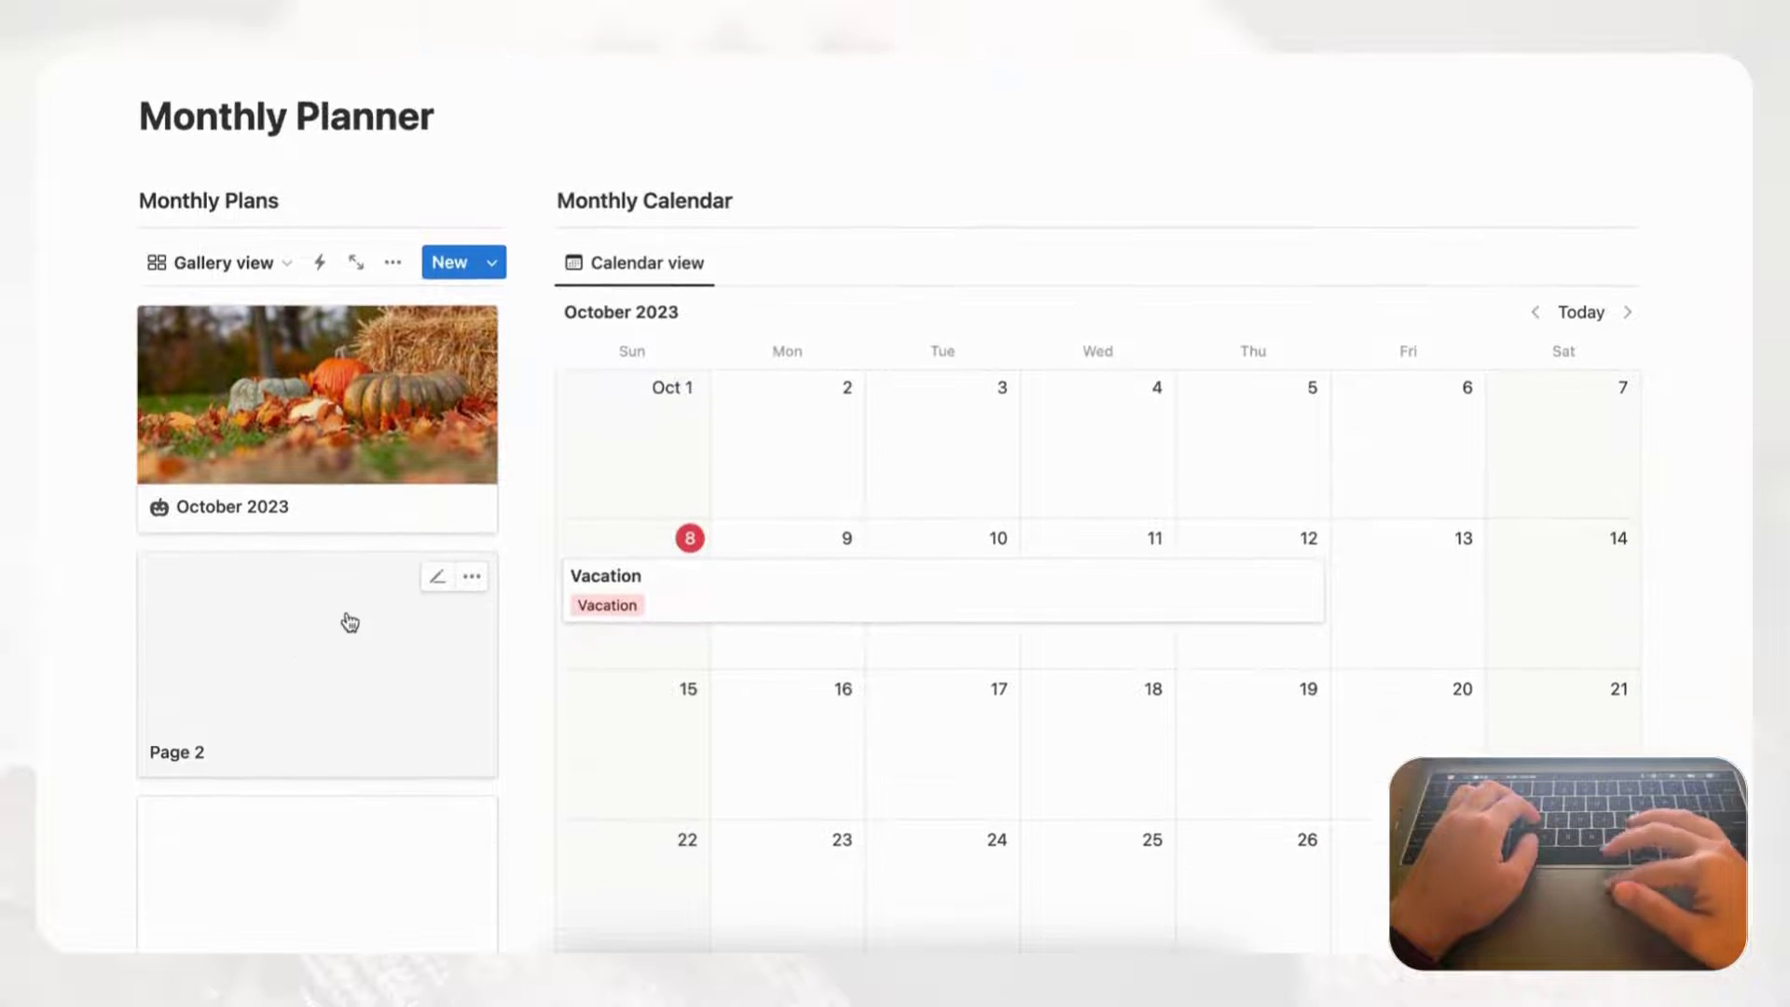
- Create a new template for the Monthly Plans database and title it "Monthly Plan"
click(492, 267)
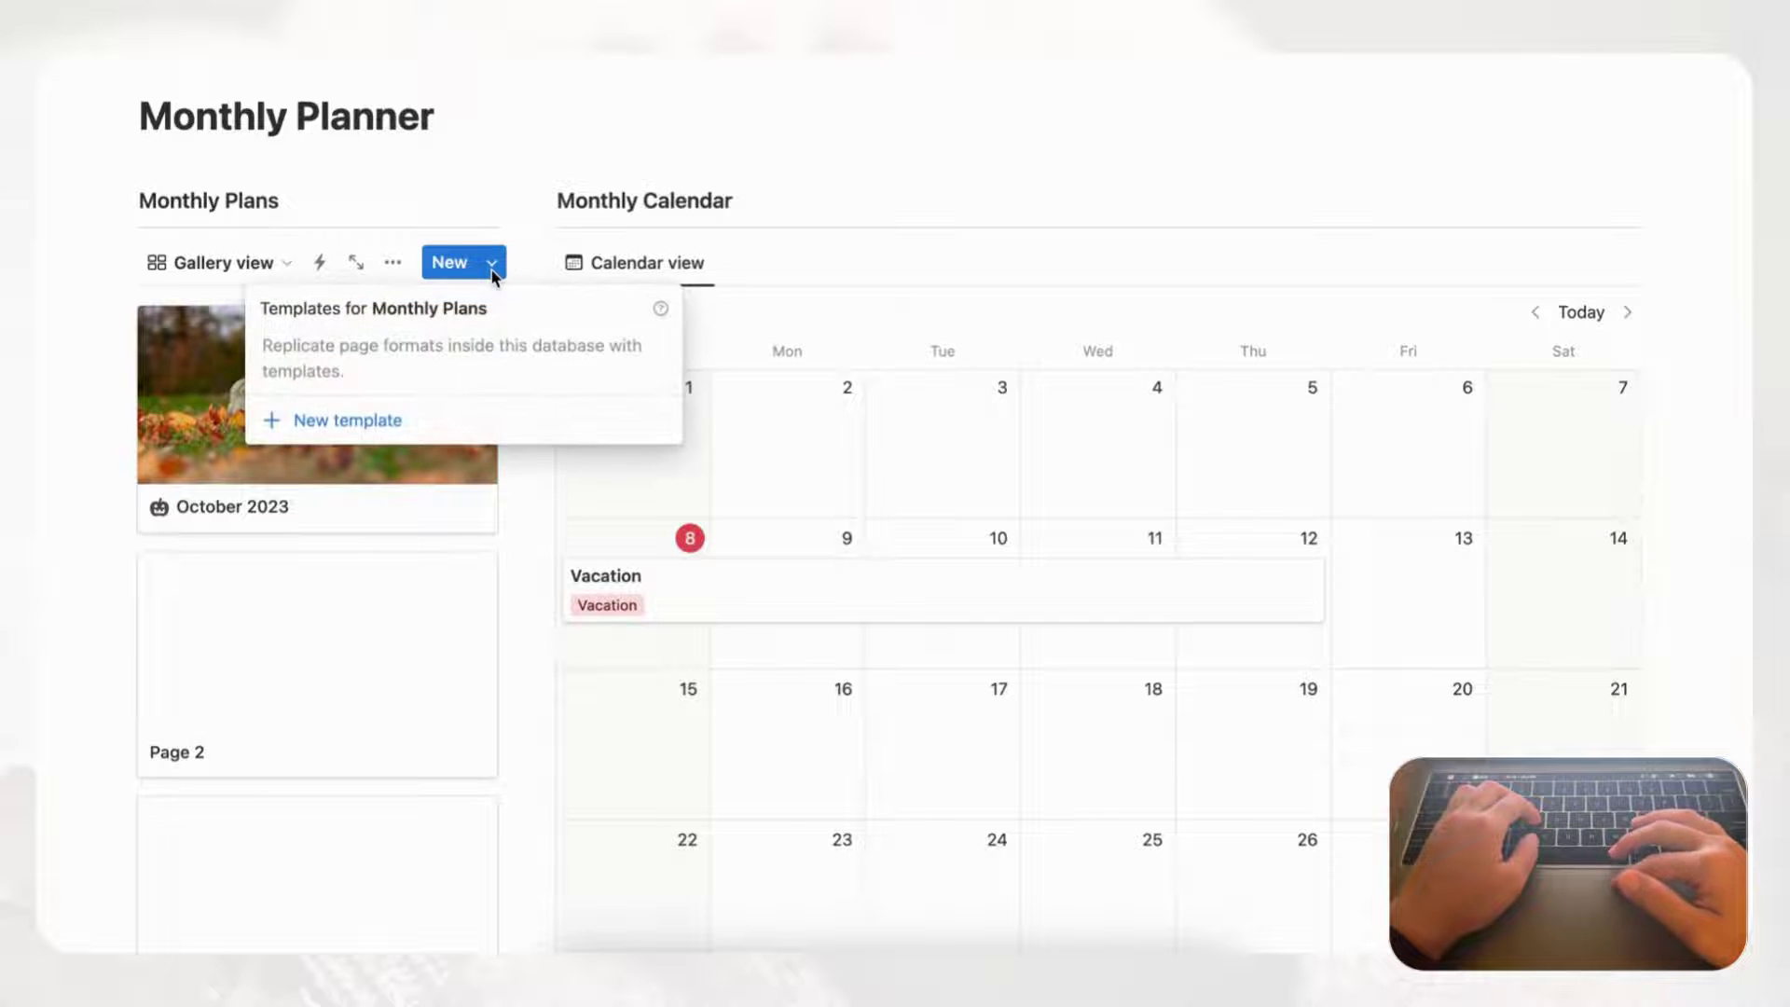
click(368, 421)
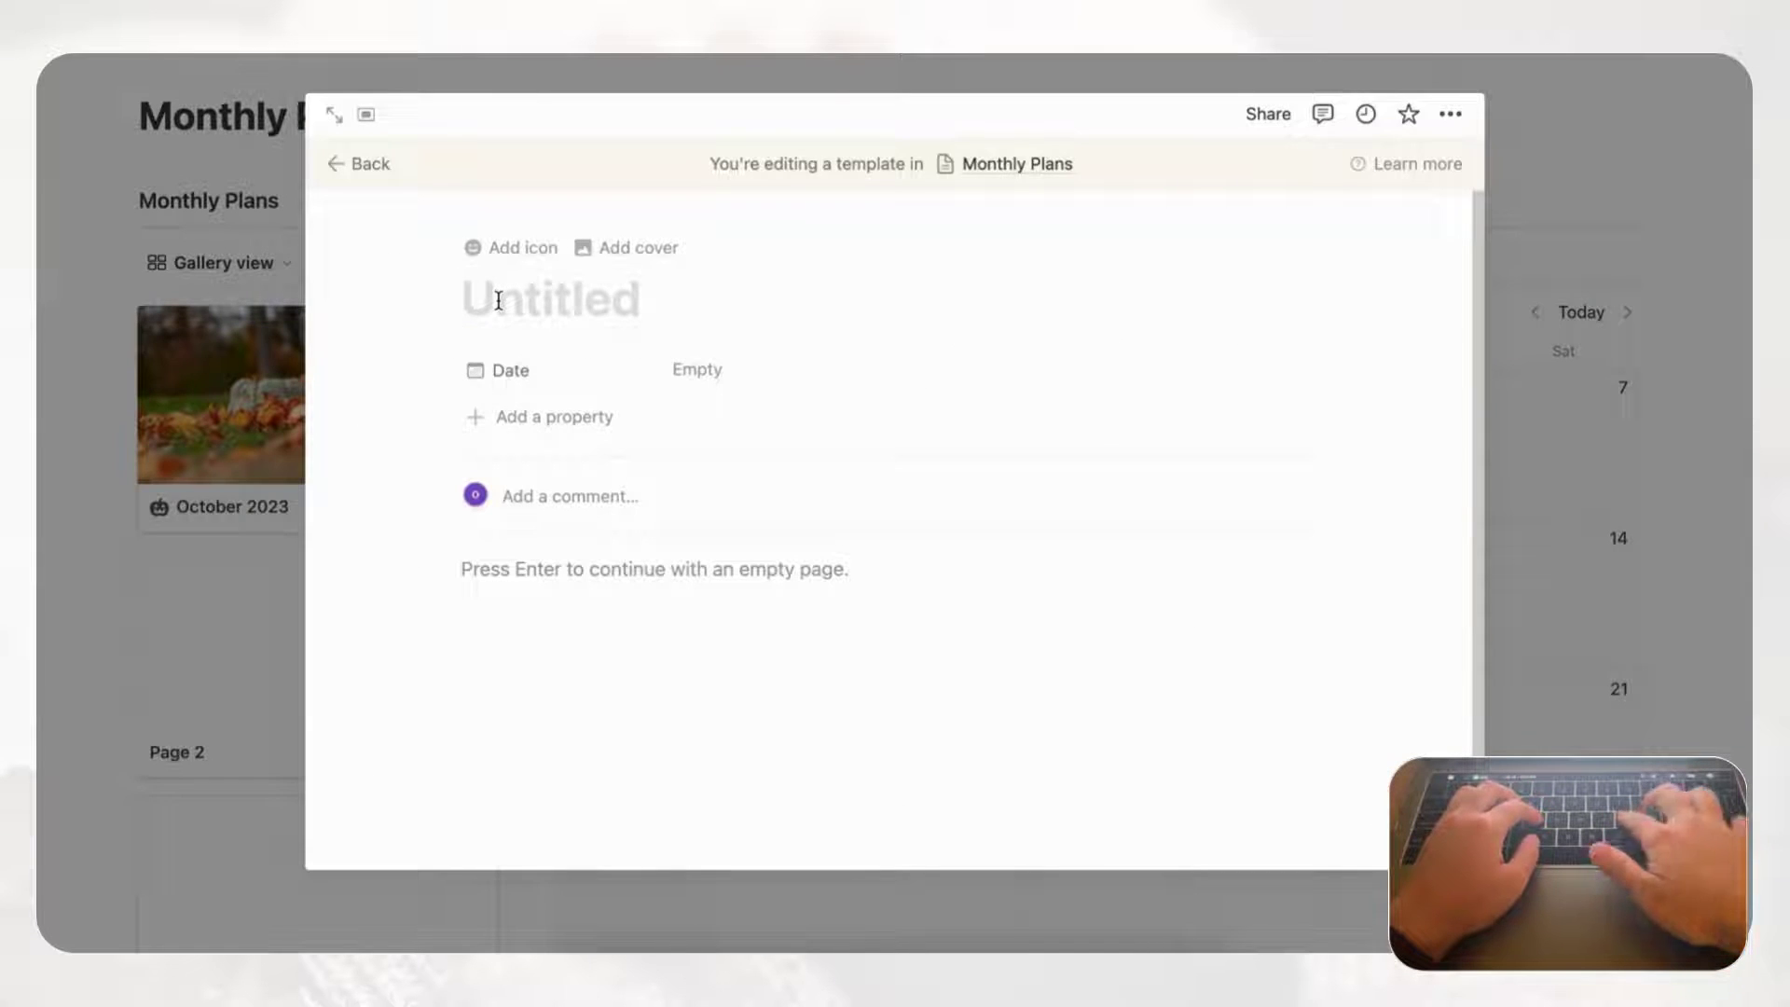
text(Monthly )
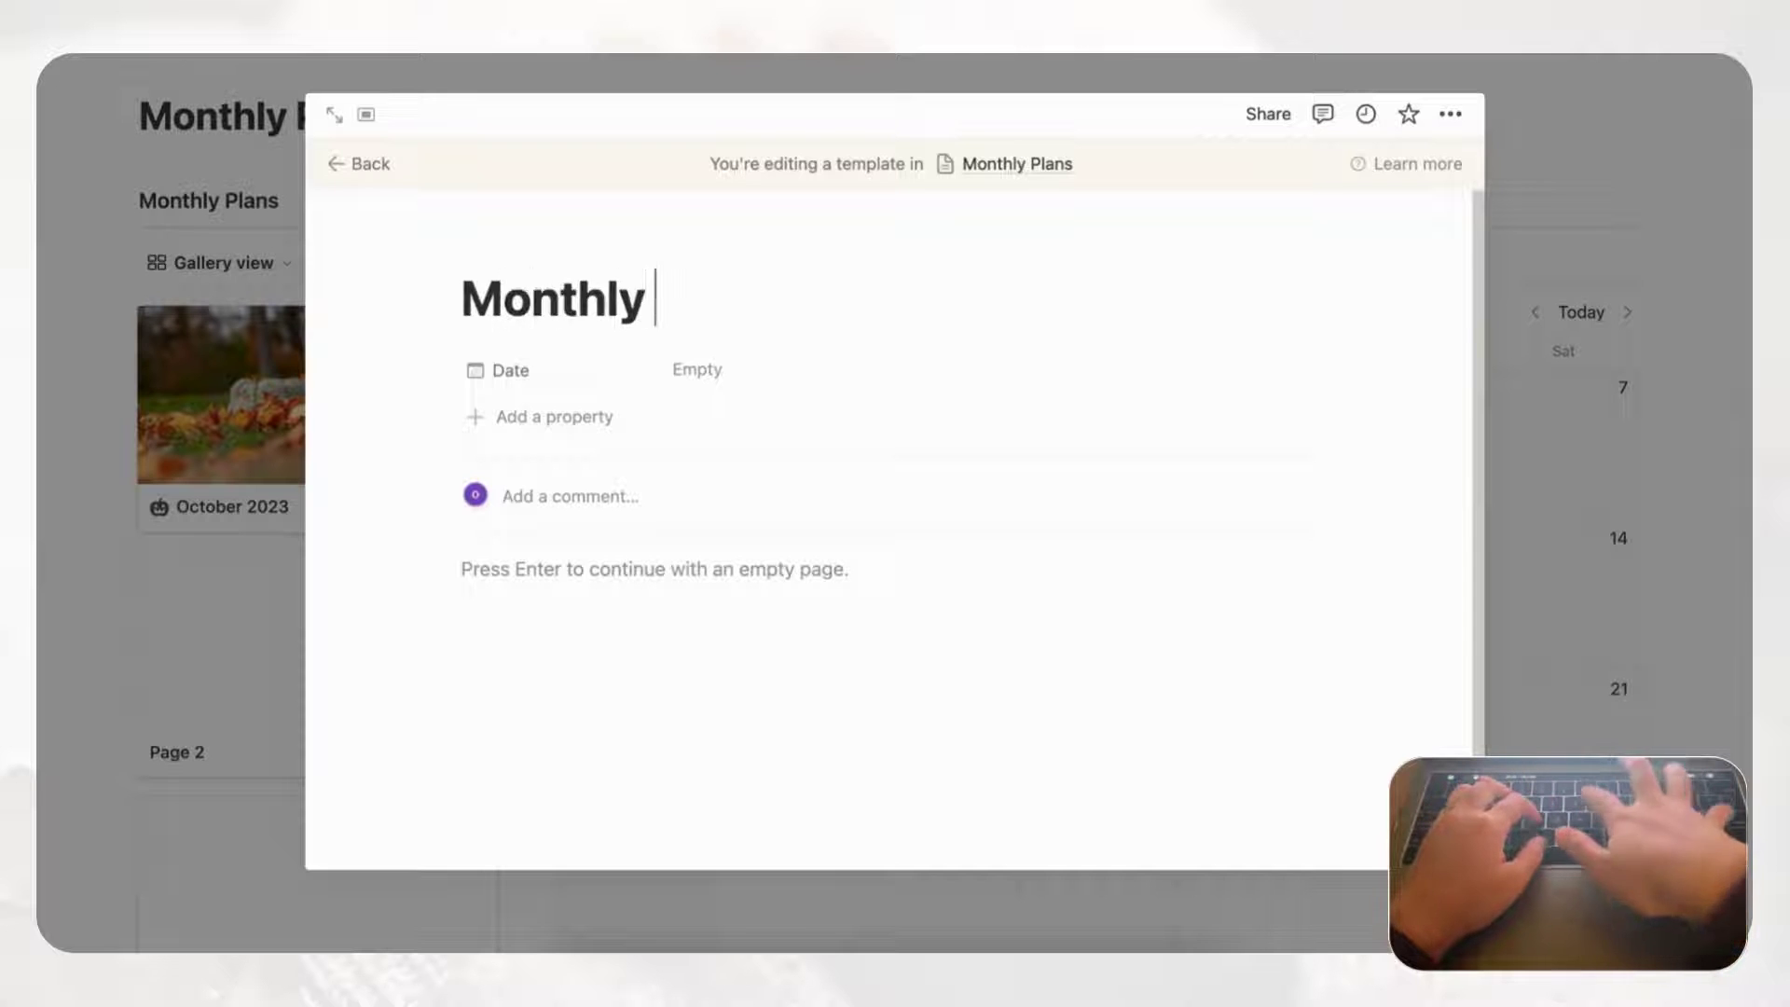
text(Plan)
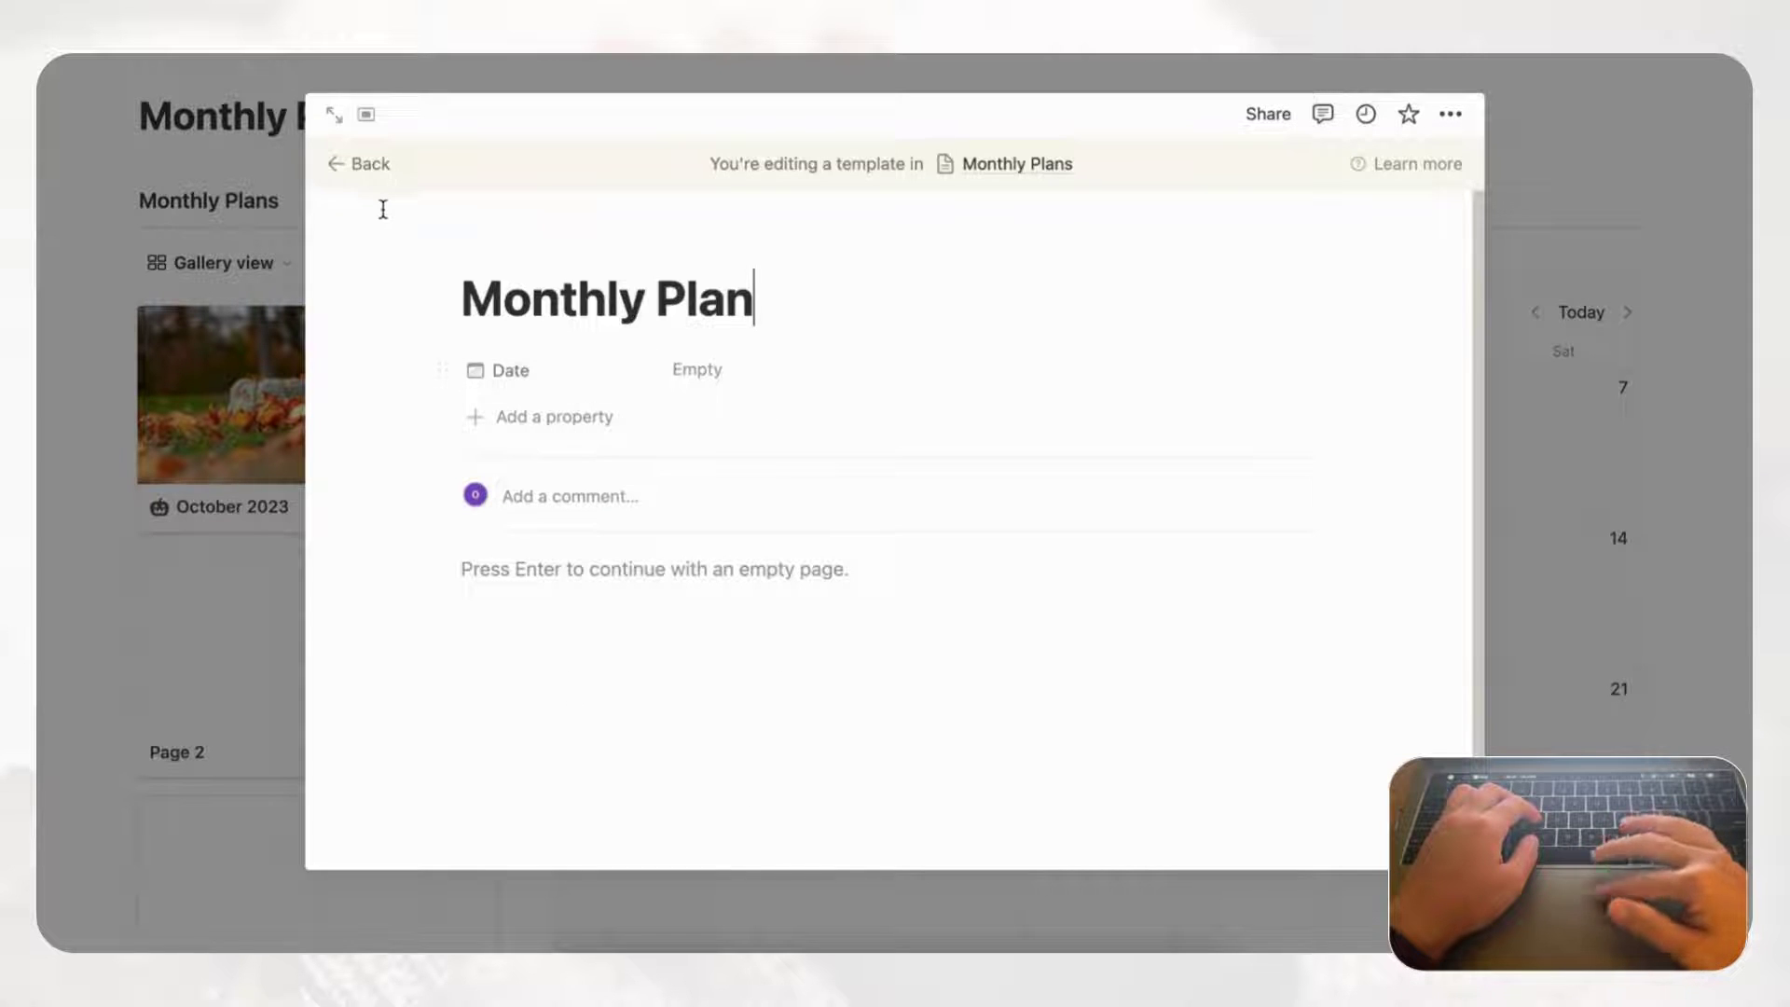
- Open the Monthly Plan template as a full page and turn on small text and full width
click(334, 118)
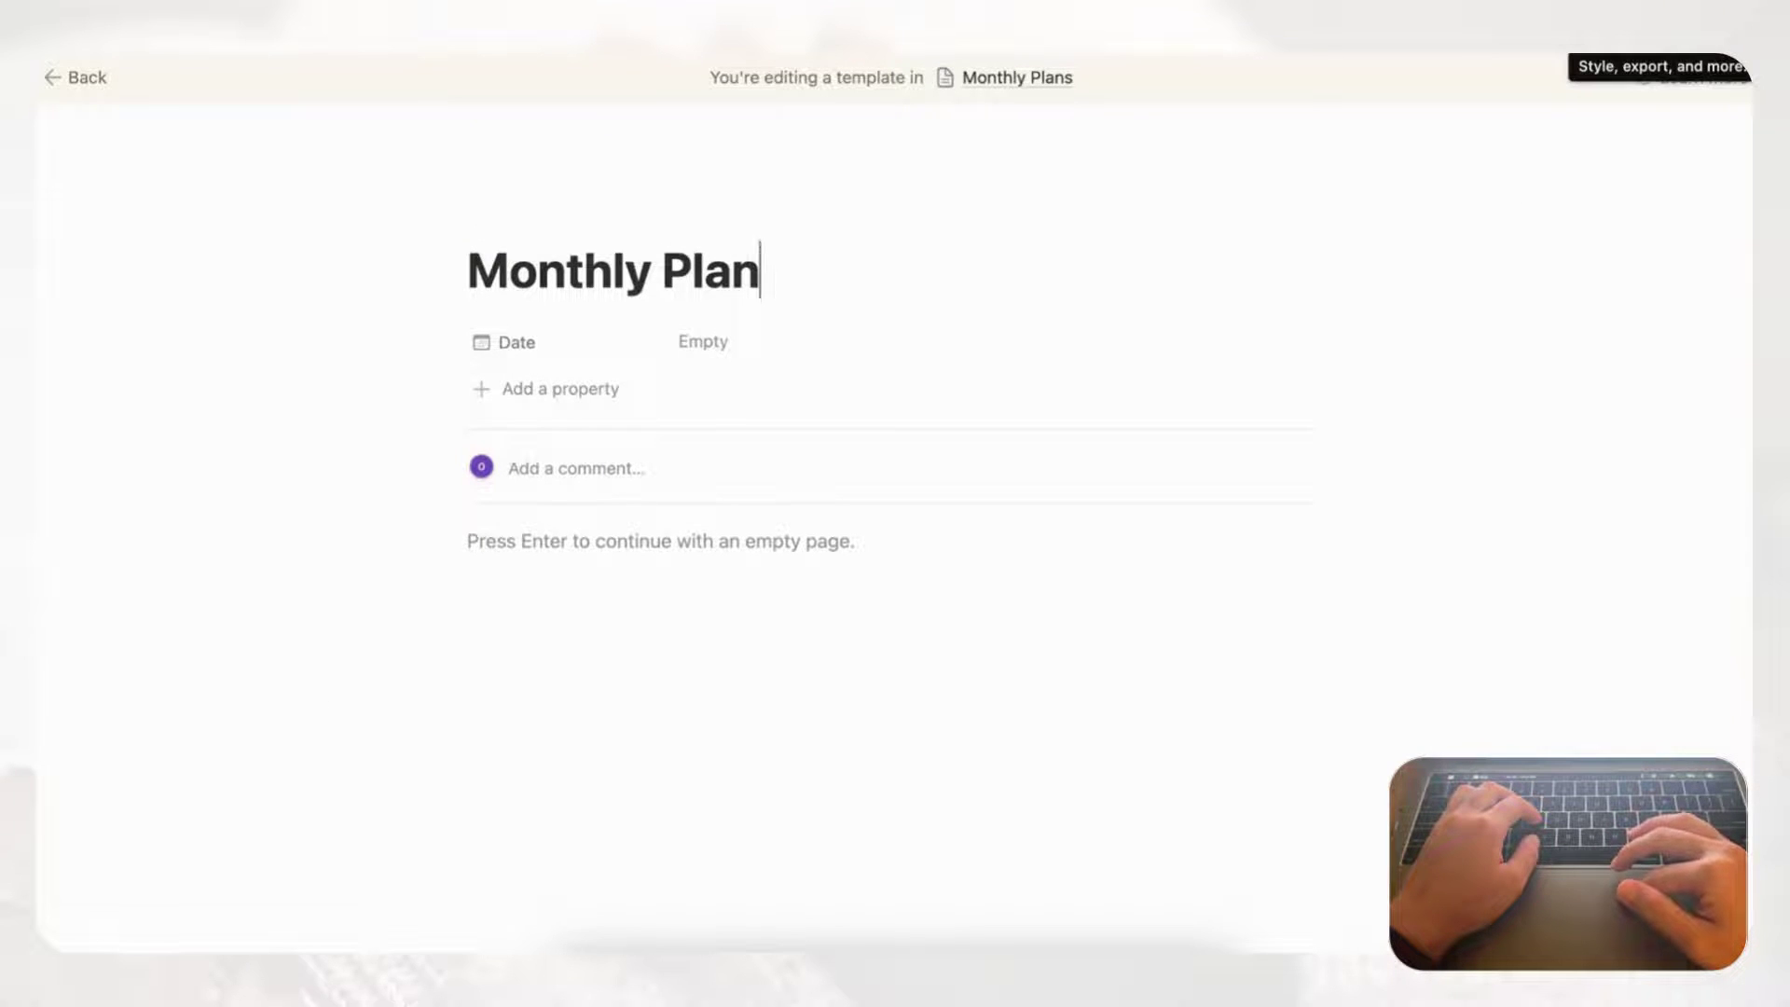
click(1731, 77)
click(1705, 202)
click(1705, 238)
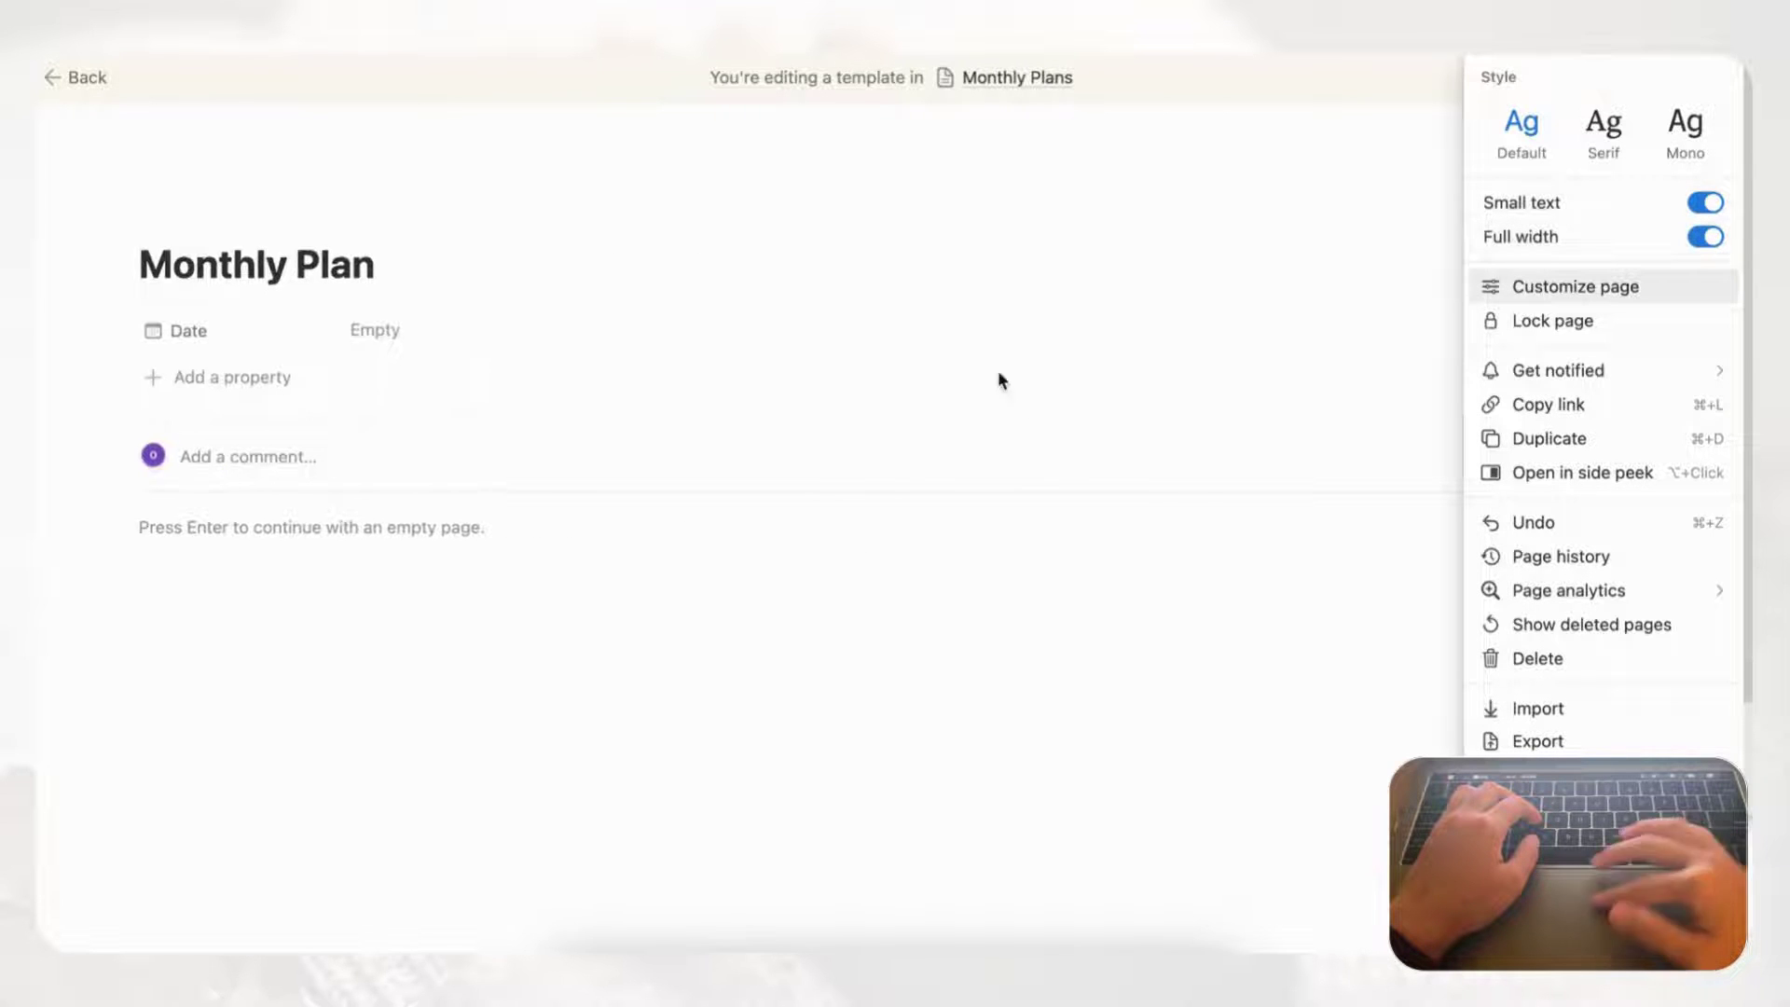
click(205, 539)
- Insert a linked view of the Monthly Planner database in the template body, copying its existing Calendar view
click(183, 525)
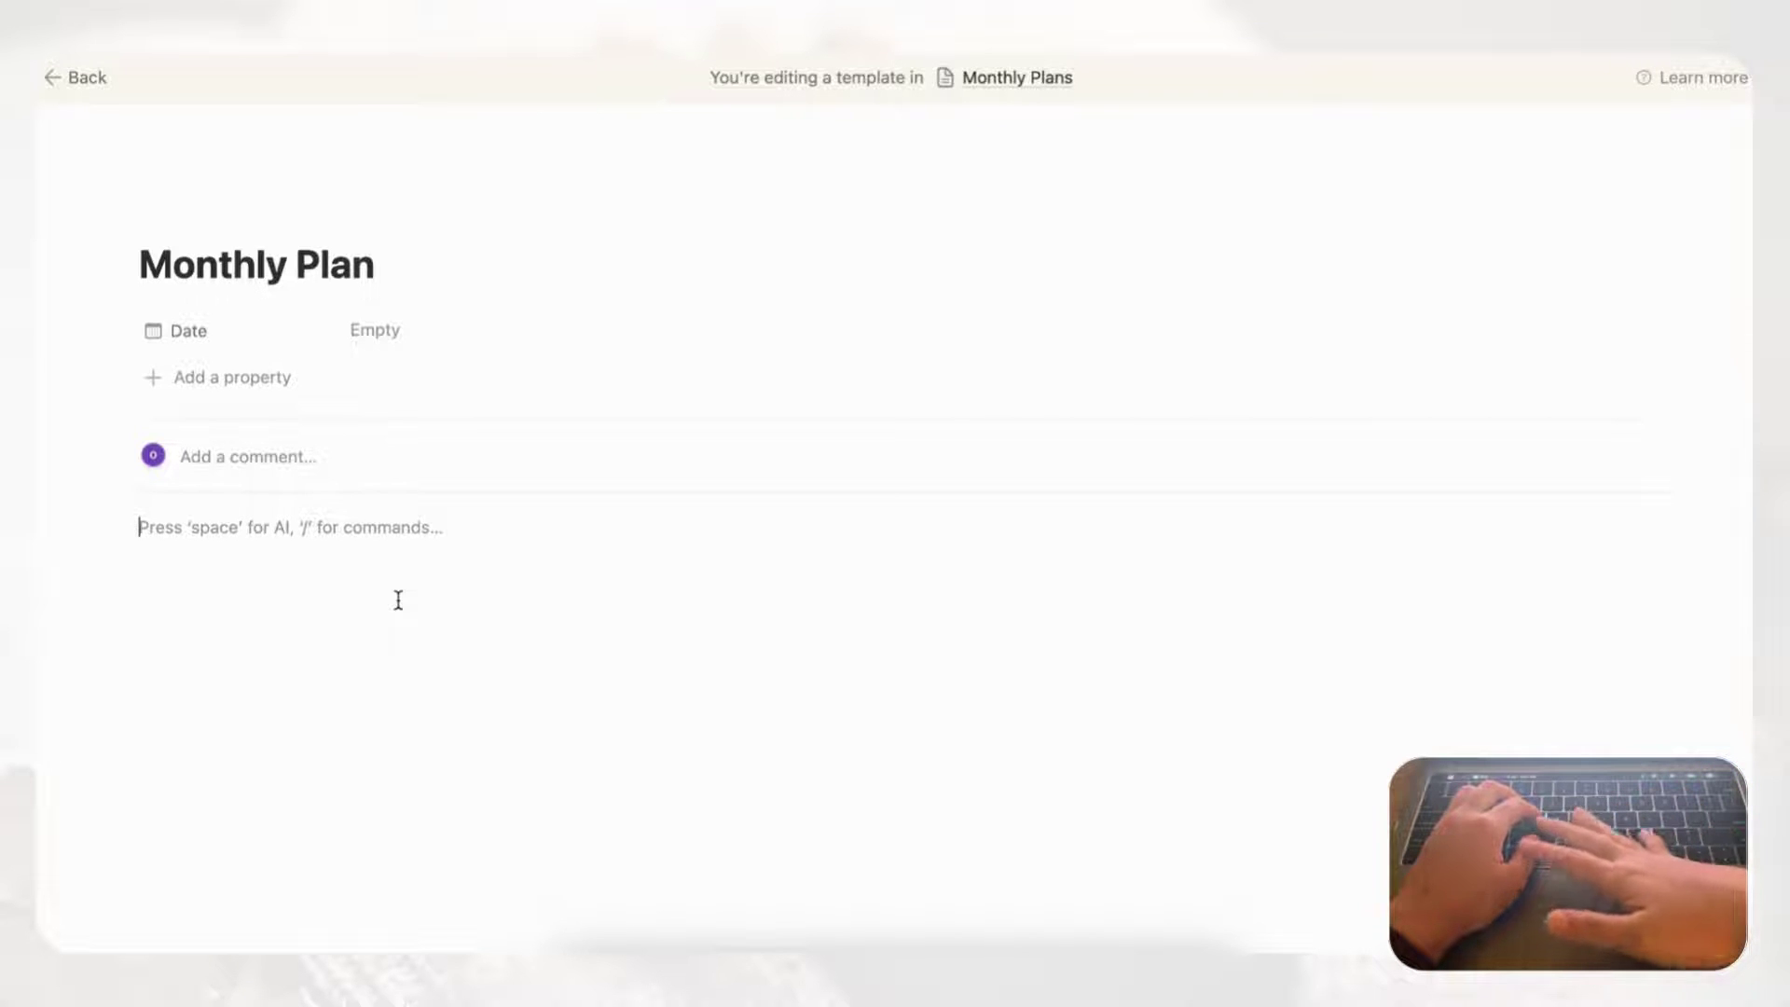
text(/link)
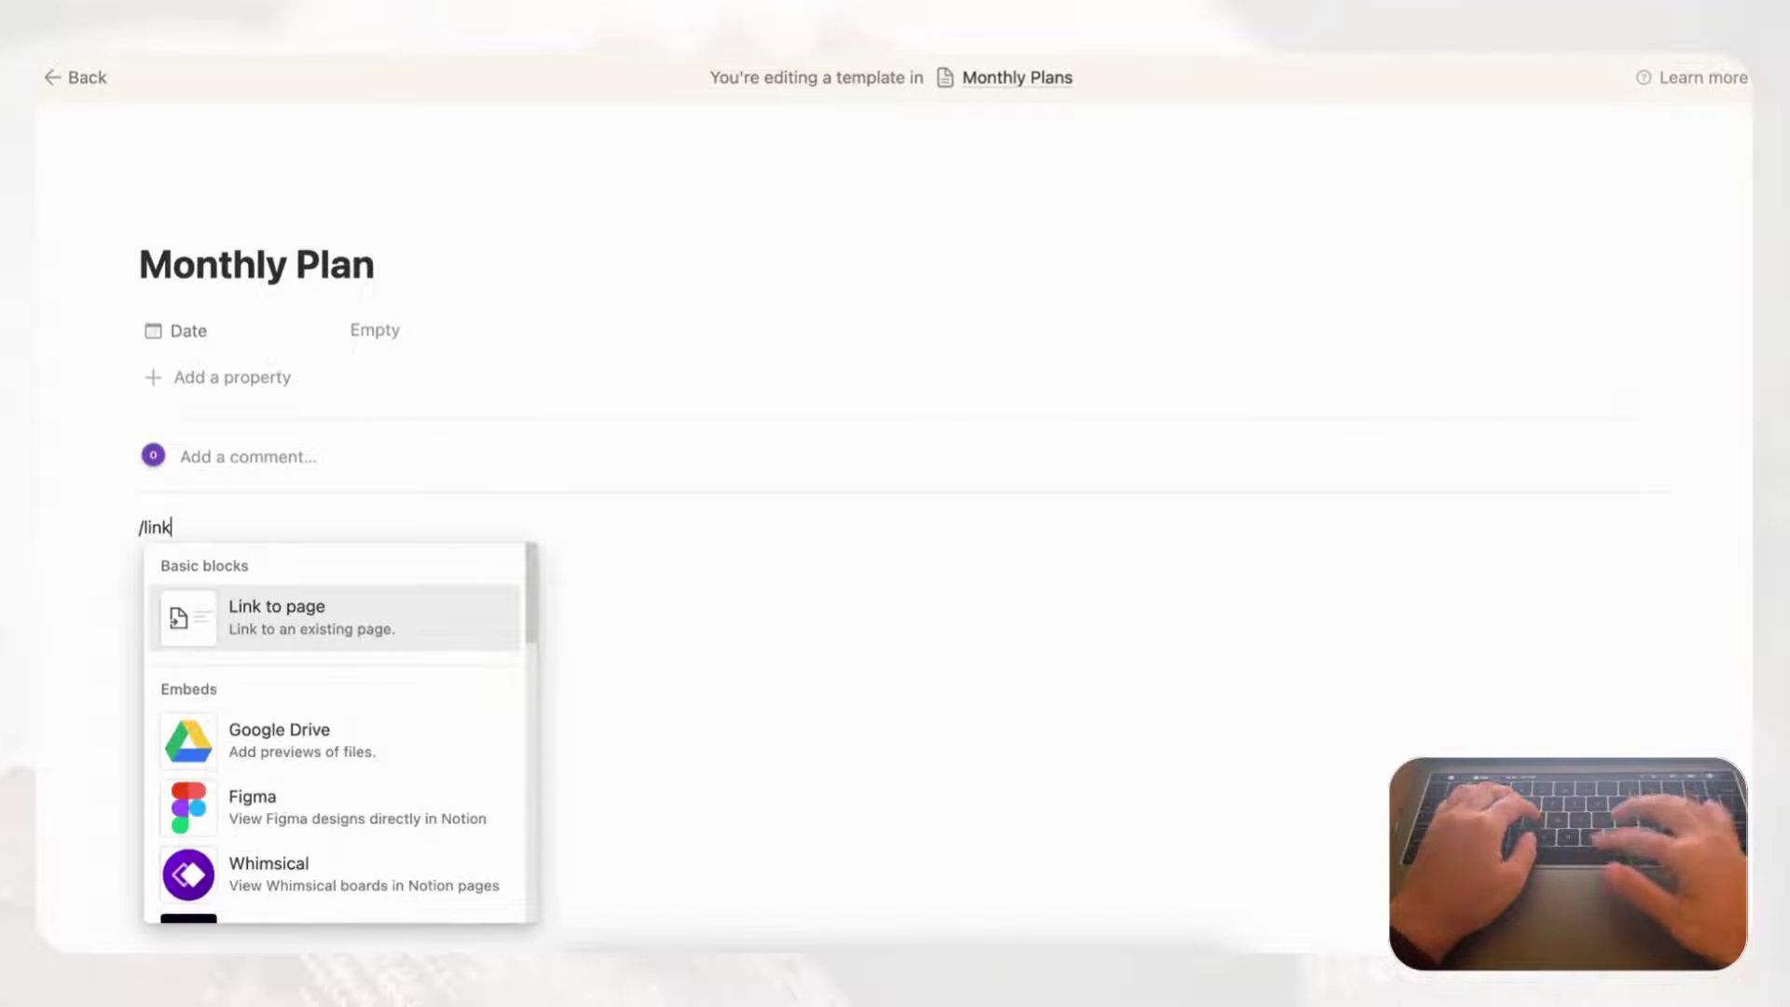
text(ed)
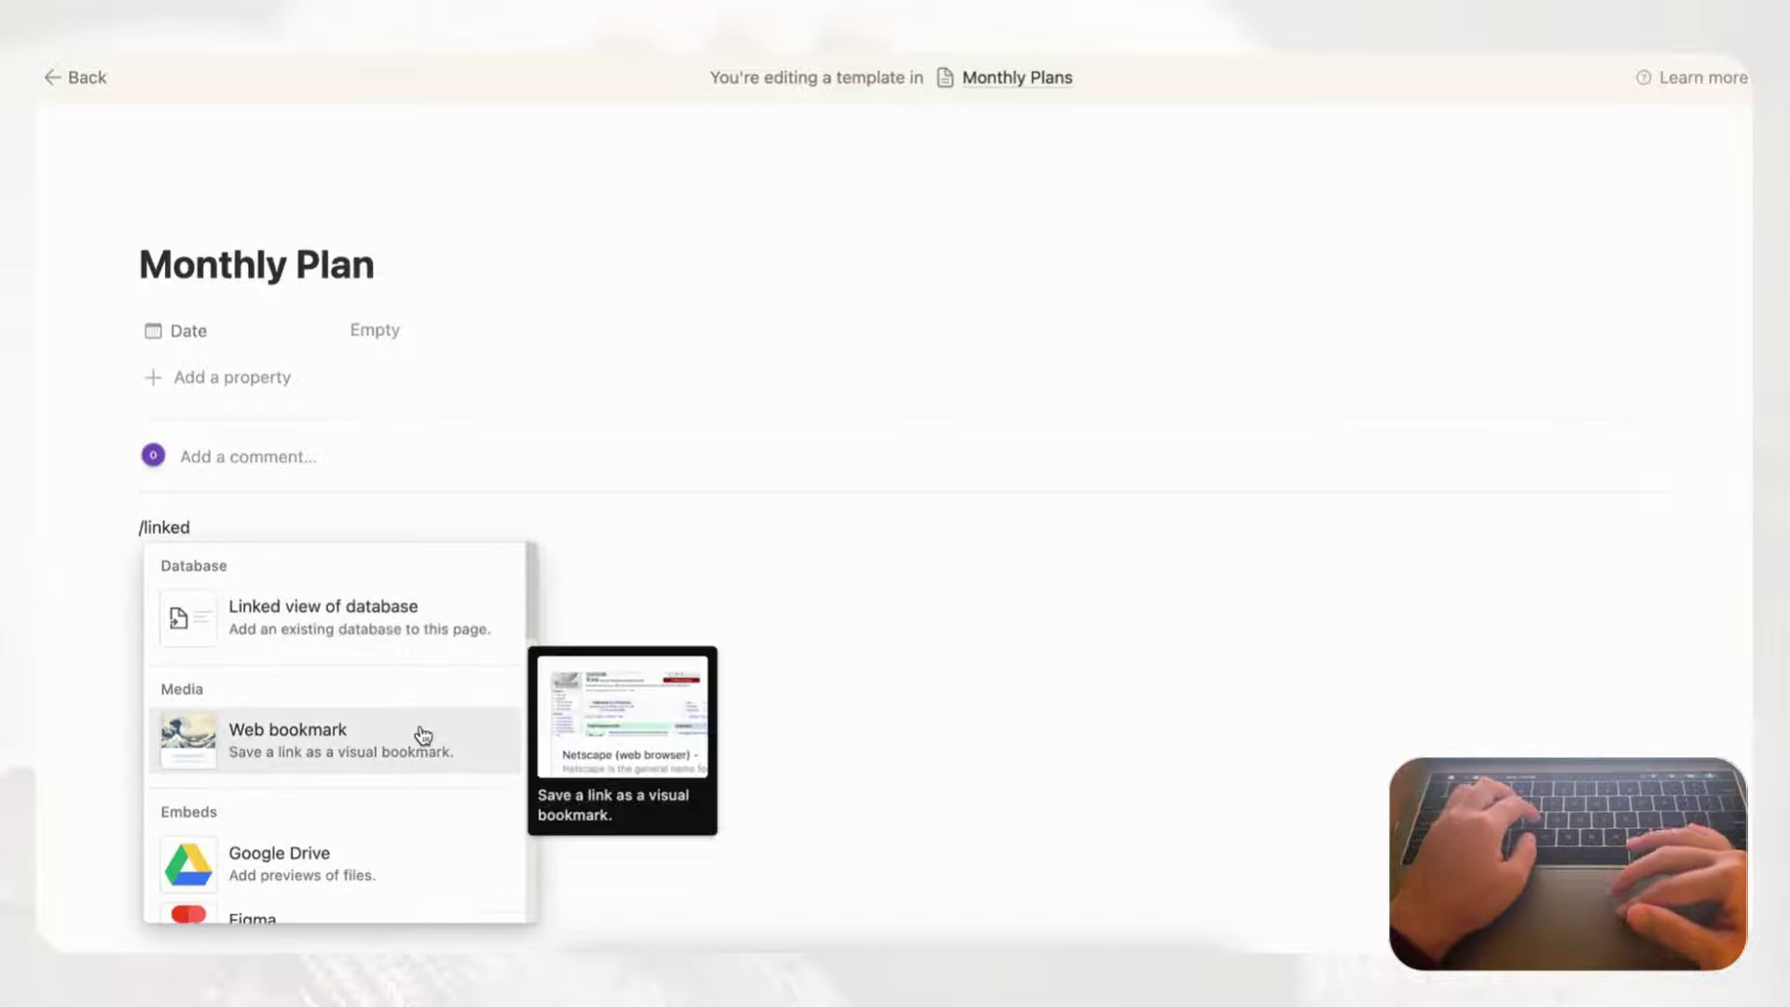
click(411, 634)
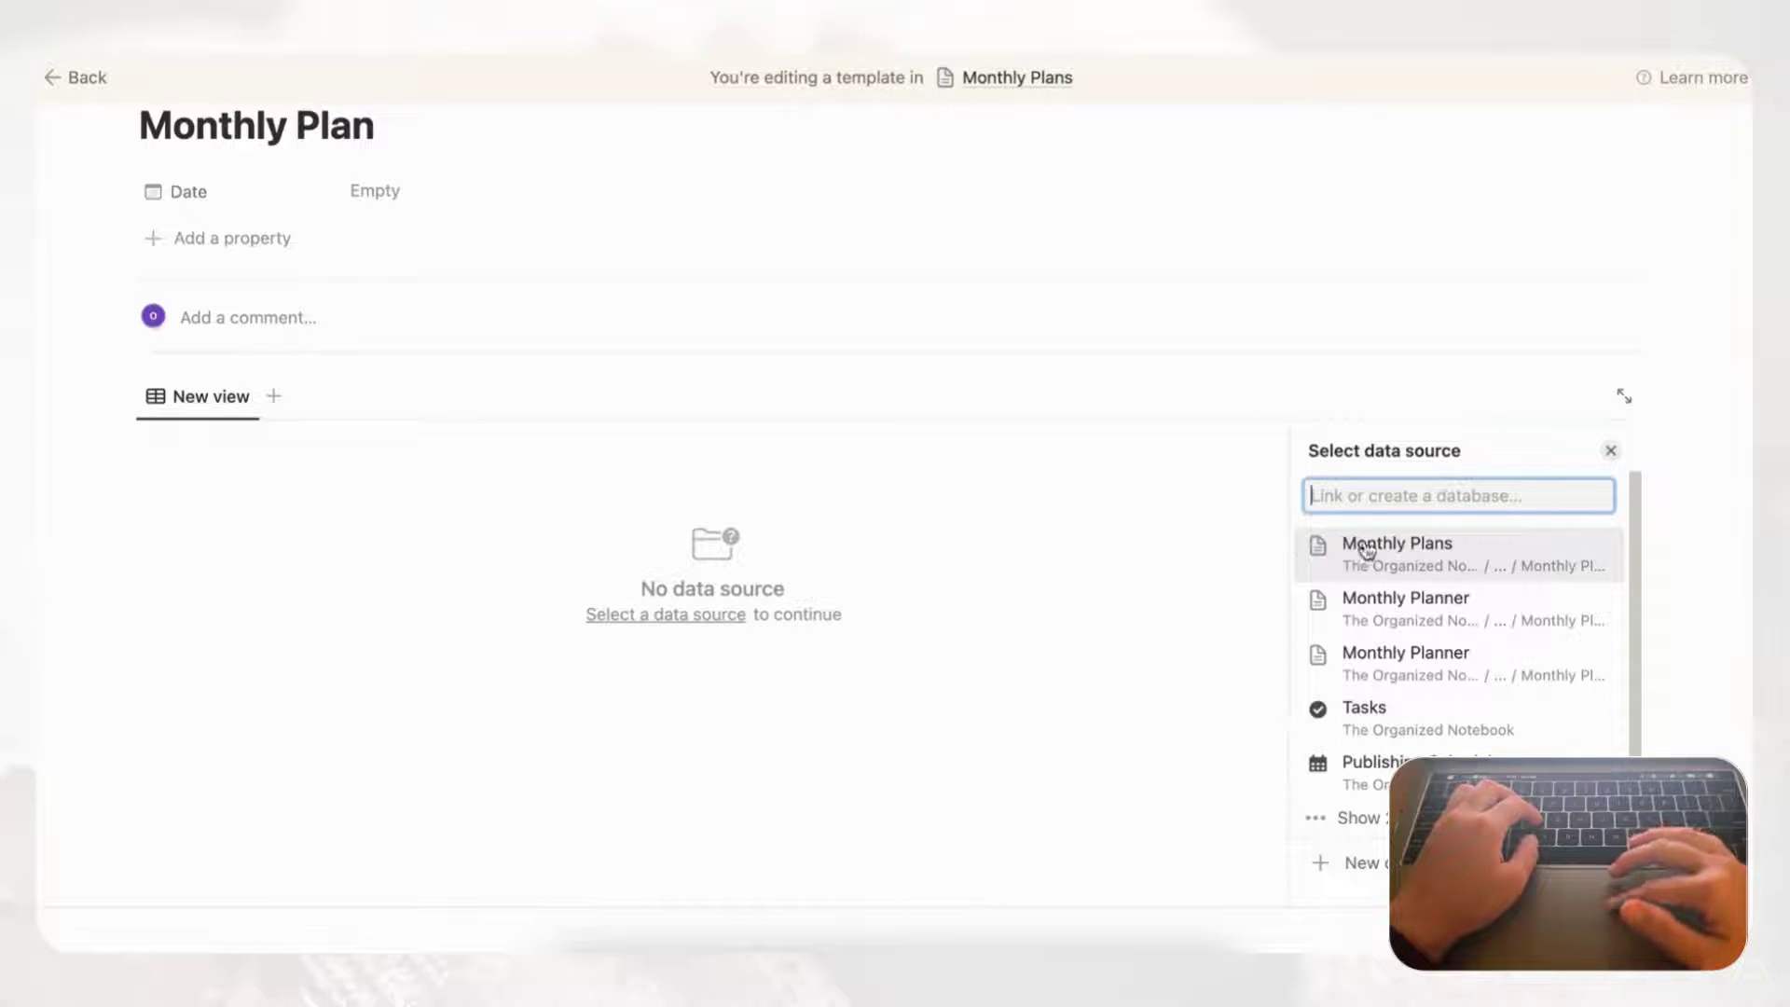
click(1482, 616)
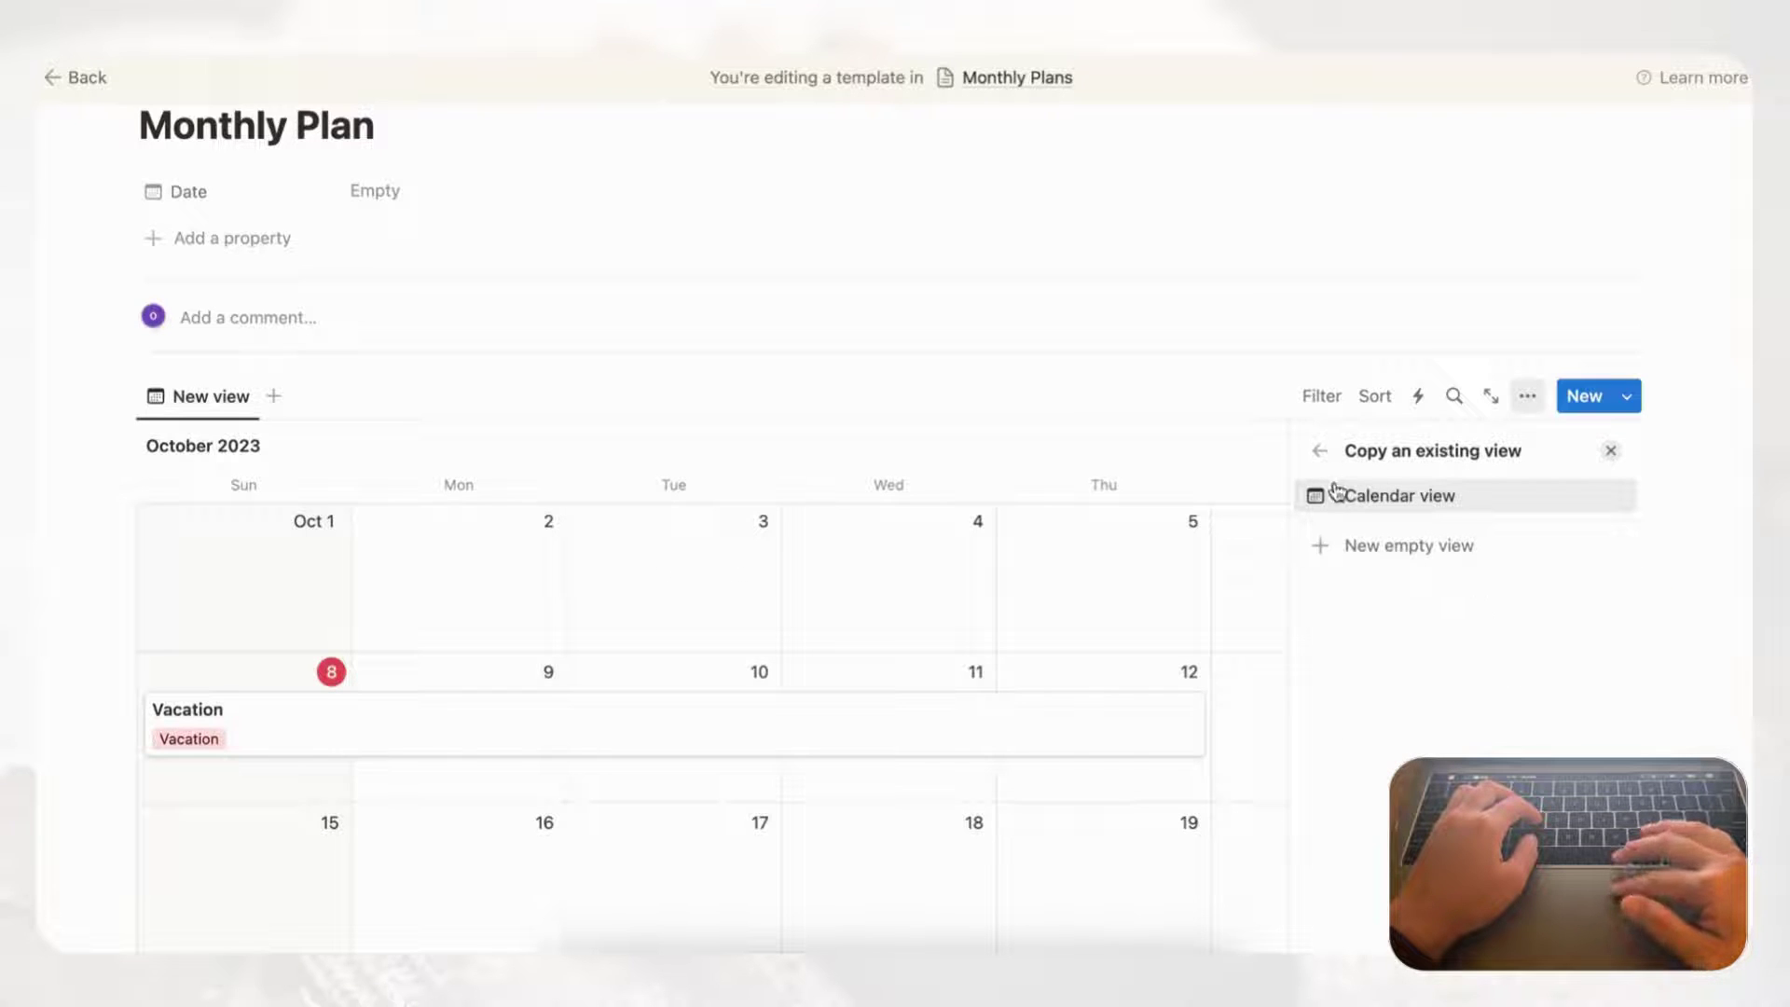
click(1611, 453)
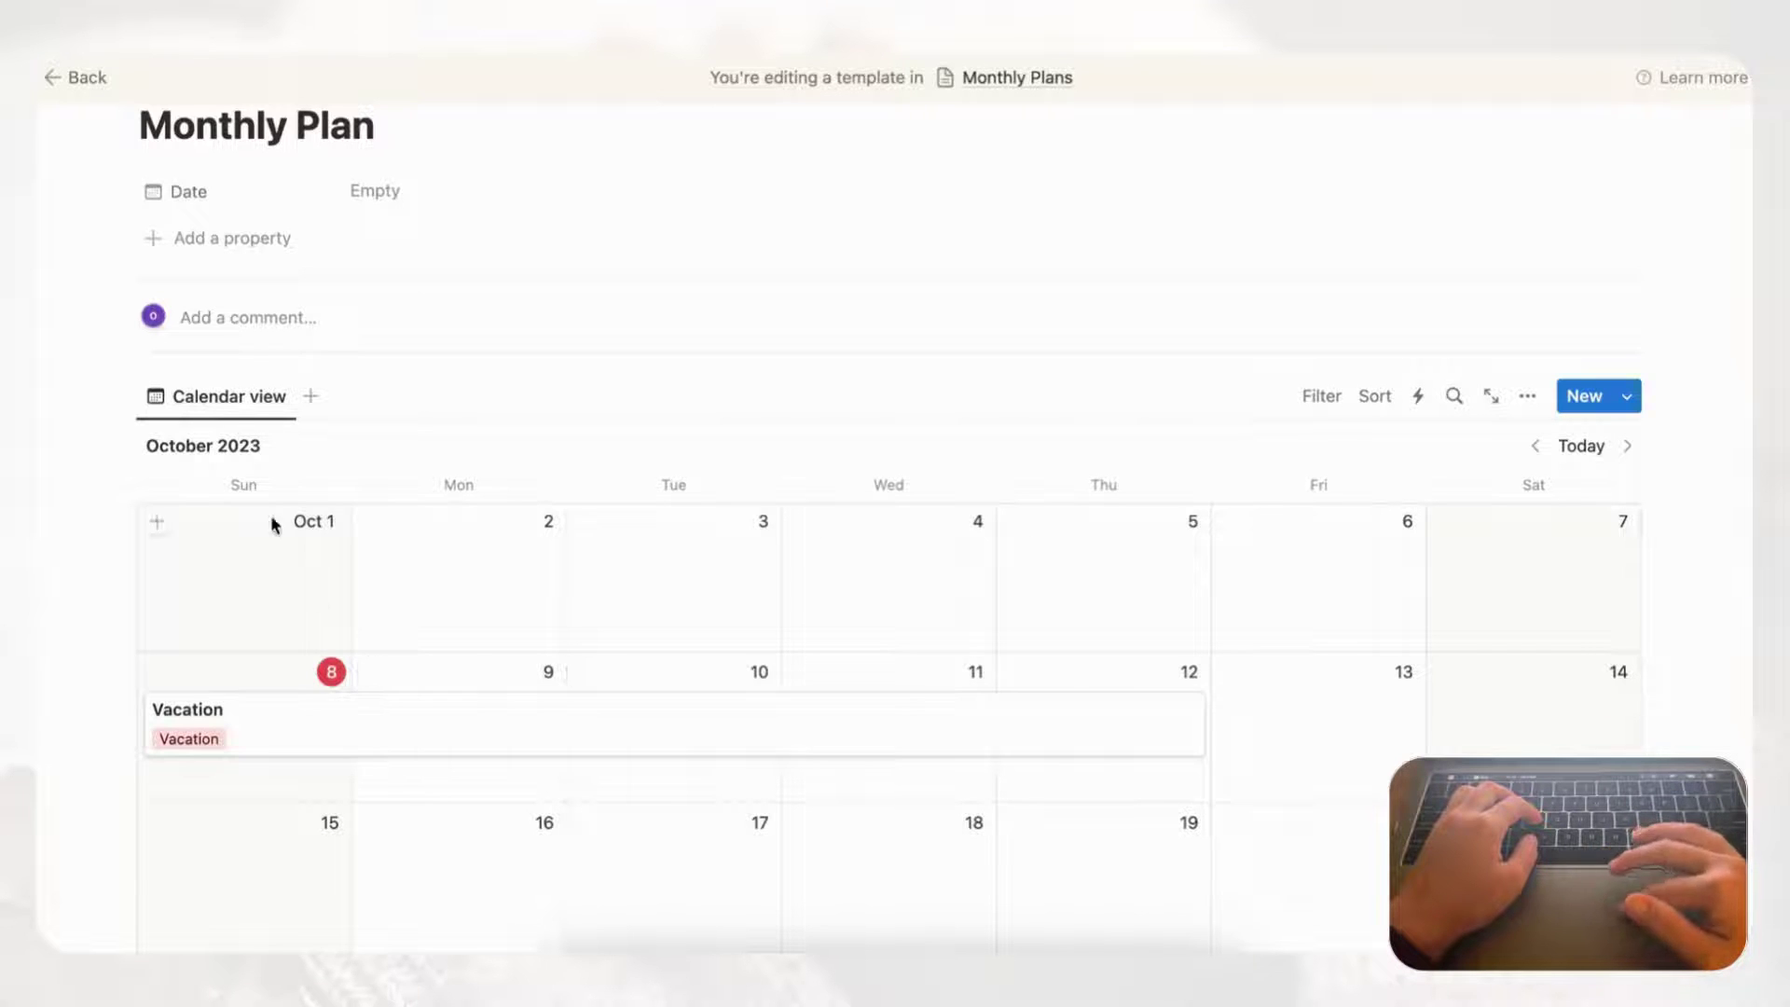
- Add a two-column block below the linked calendar
click(97, 396)
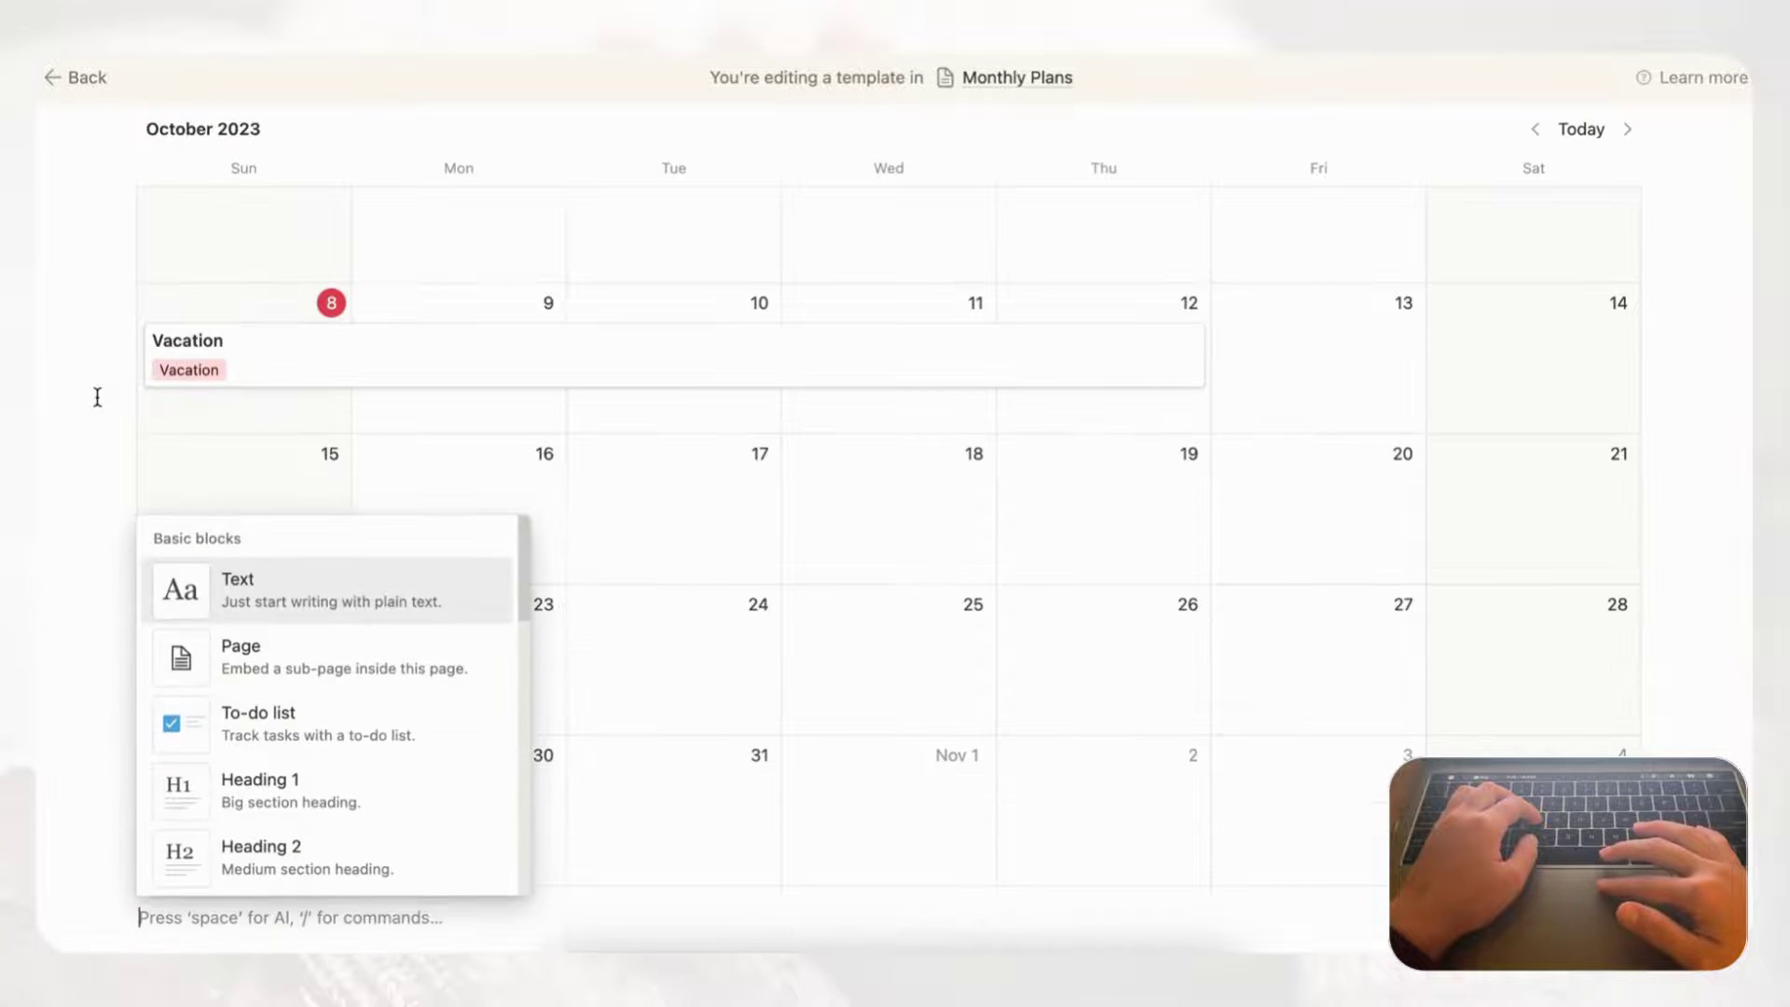
key(Escape)
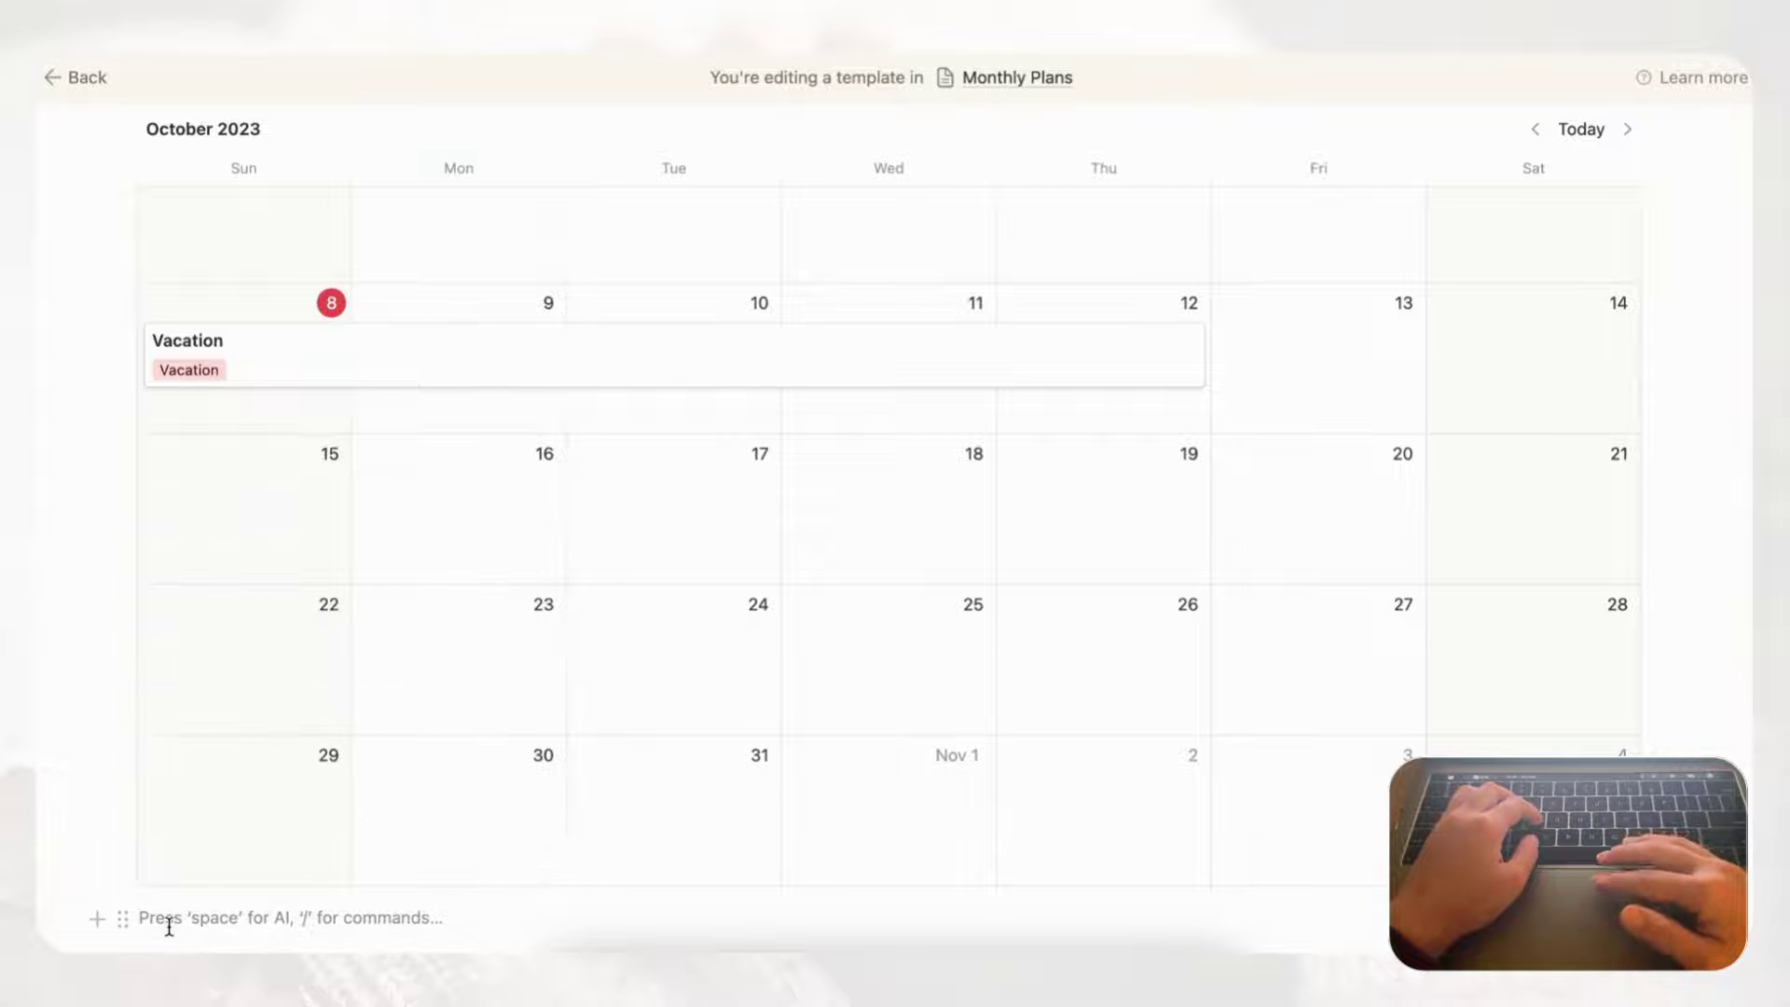
text(/col)
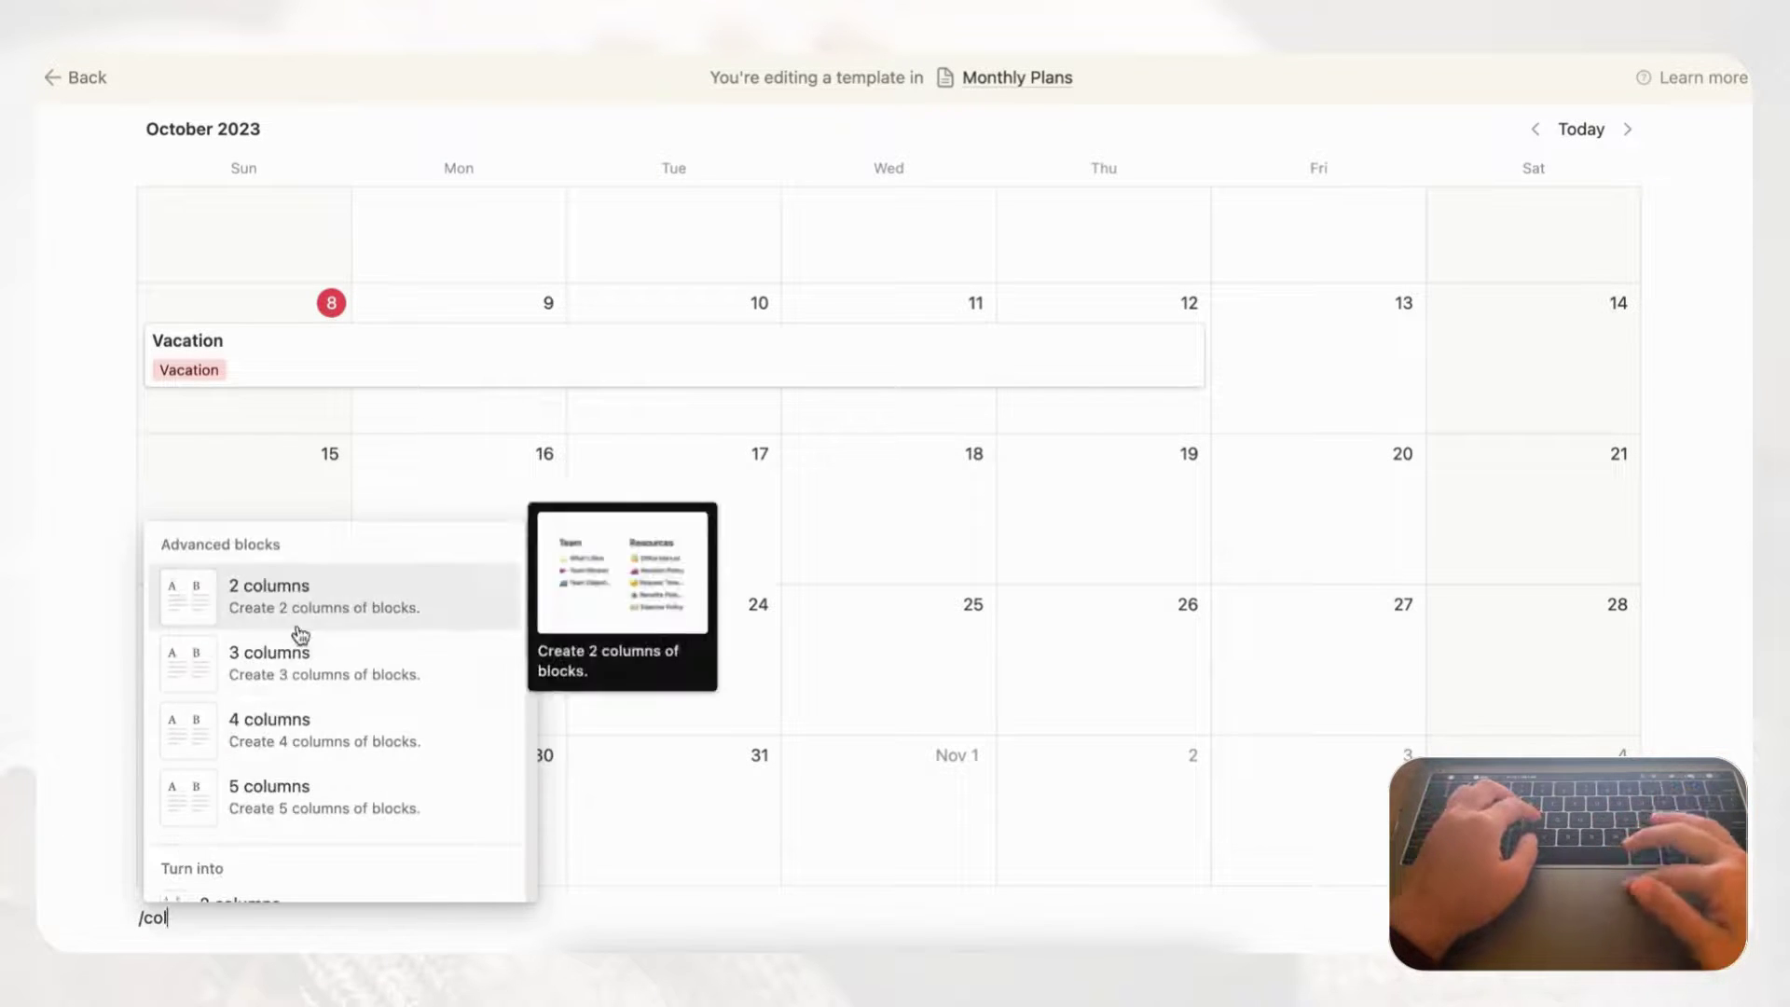
click(299, 599)
- Move the linked calendar into the second column and narrow the empty first column so the calendar gets wider
scroll(378, 741, up, 3)
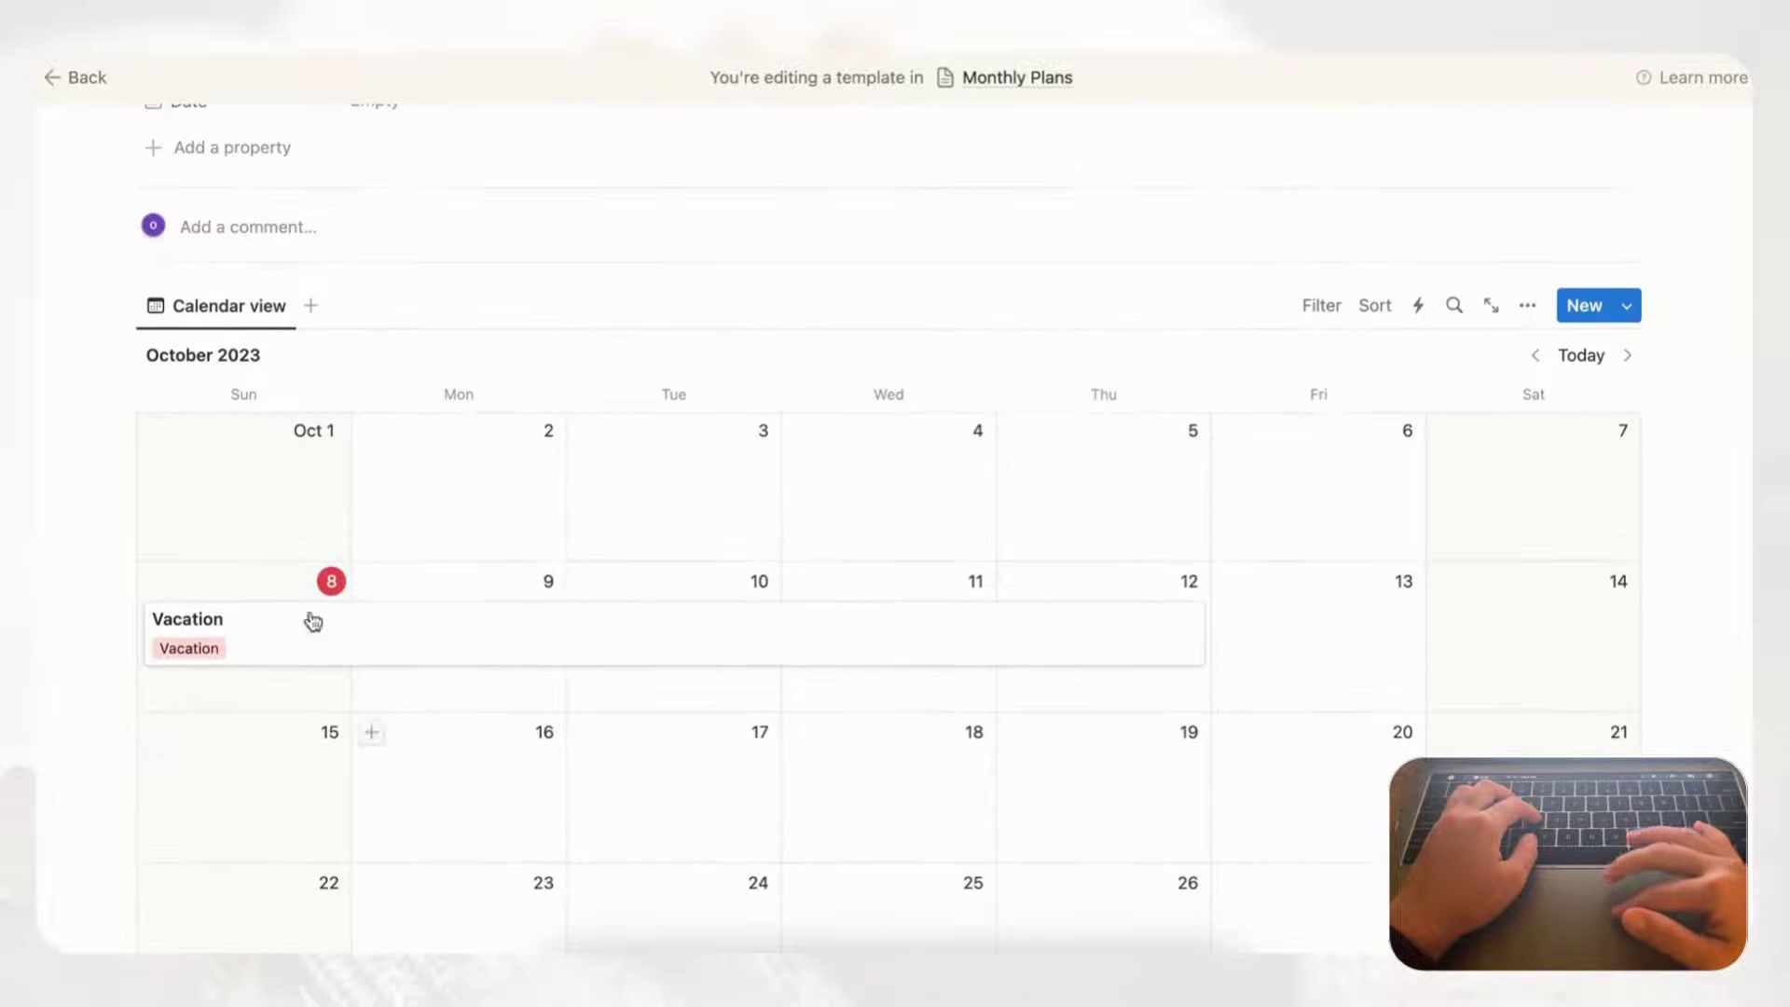
drag(123, 306, 995, 705)
scroll(785, 438, up, 5)
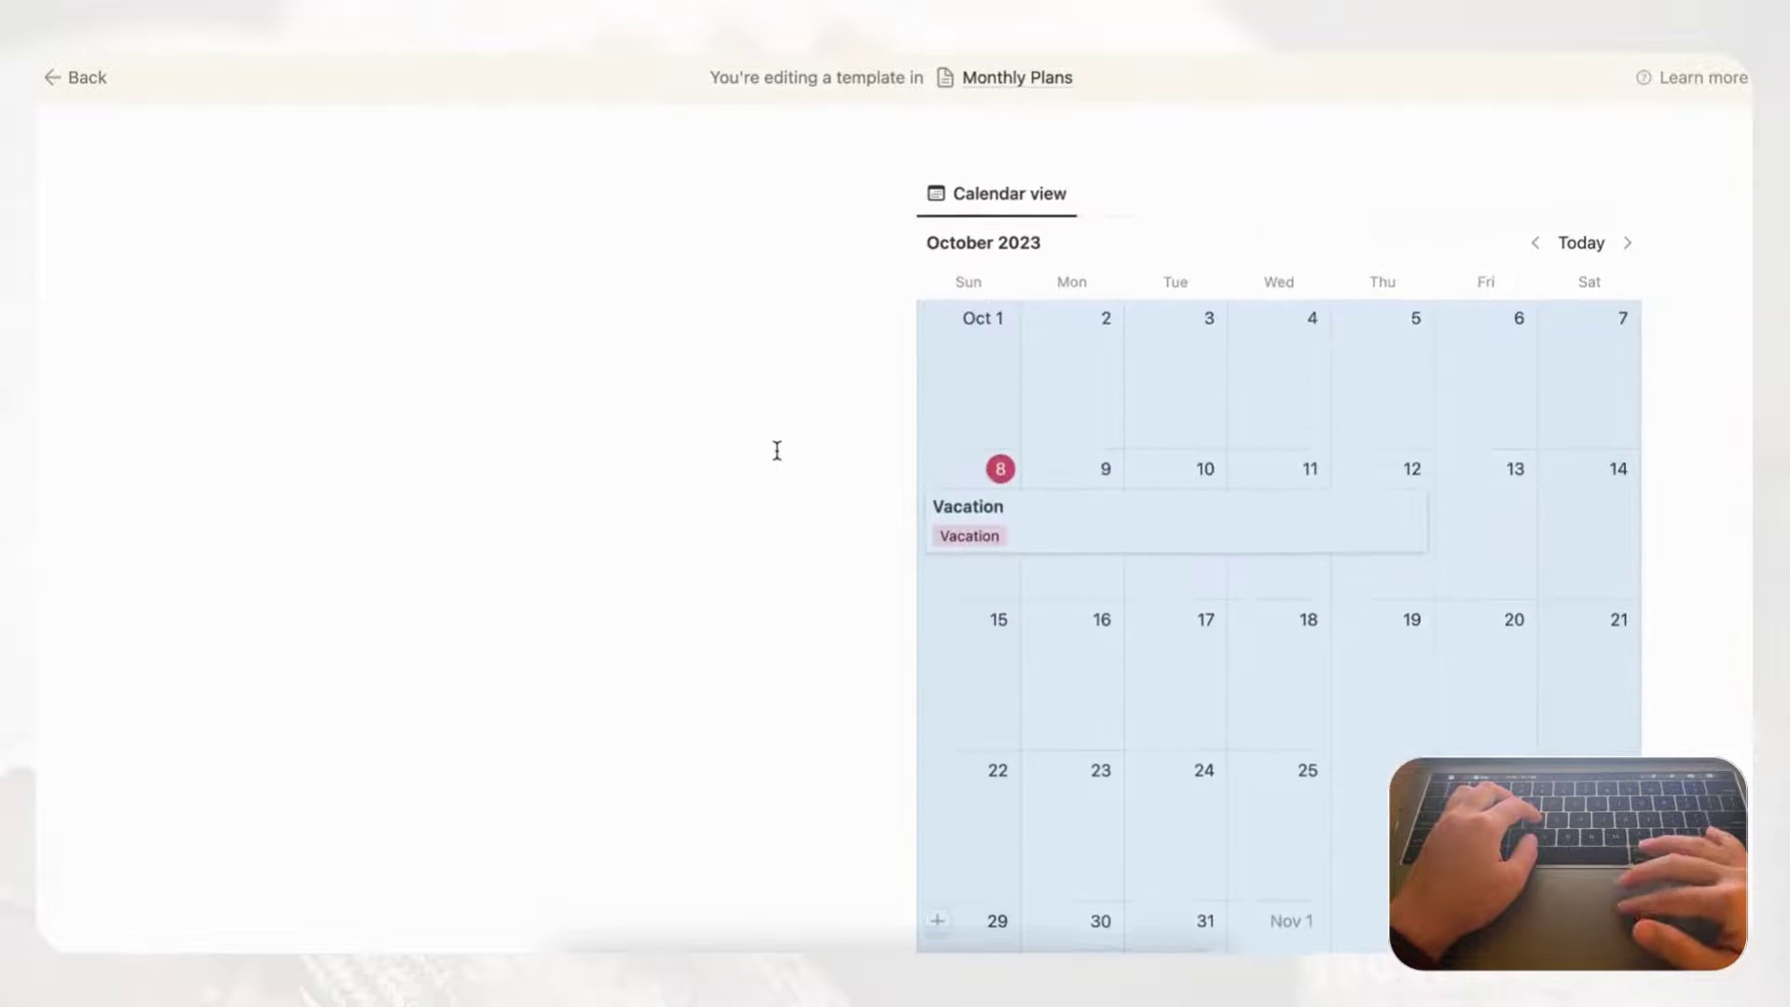
drag(885, 396, 514, 434)
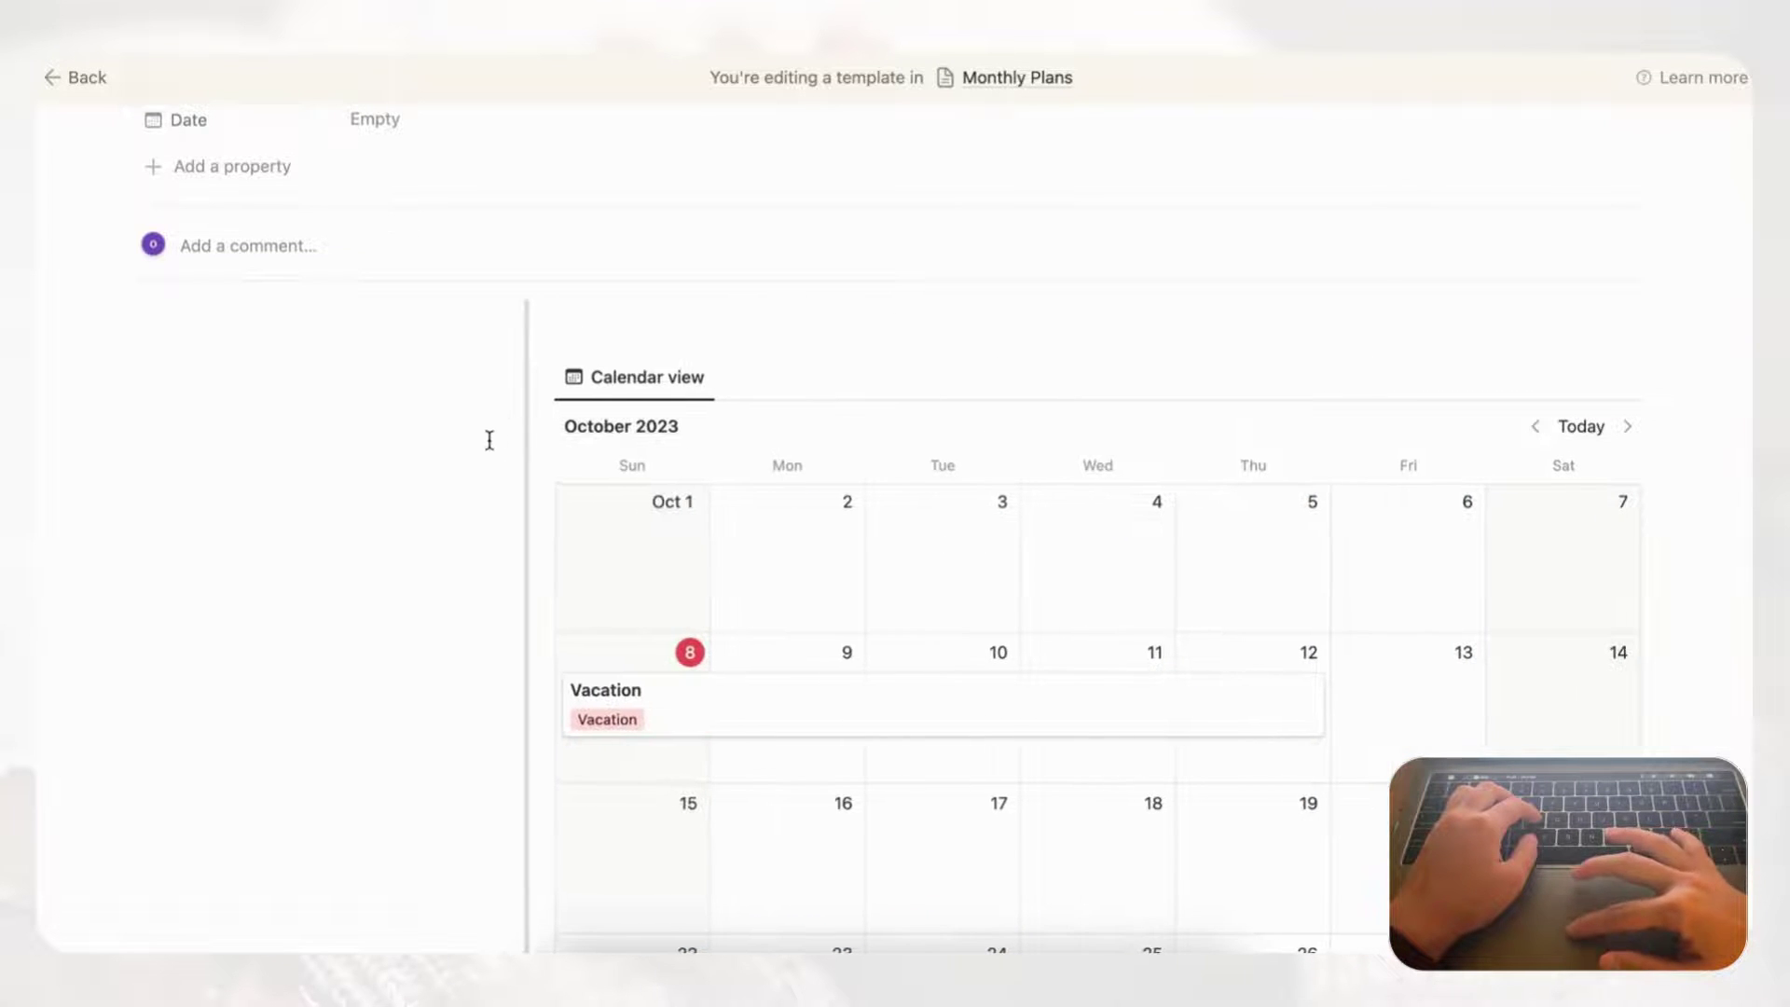
- Write "Monthly Calendar" above the calendar view and turn it into a Heading 3
click(627, 334)
text(Monthly Calendar)
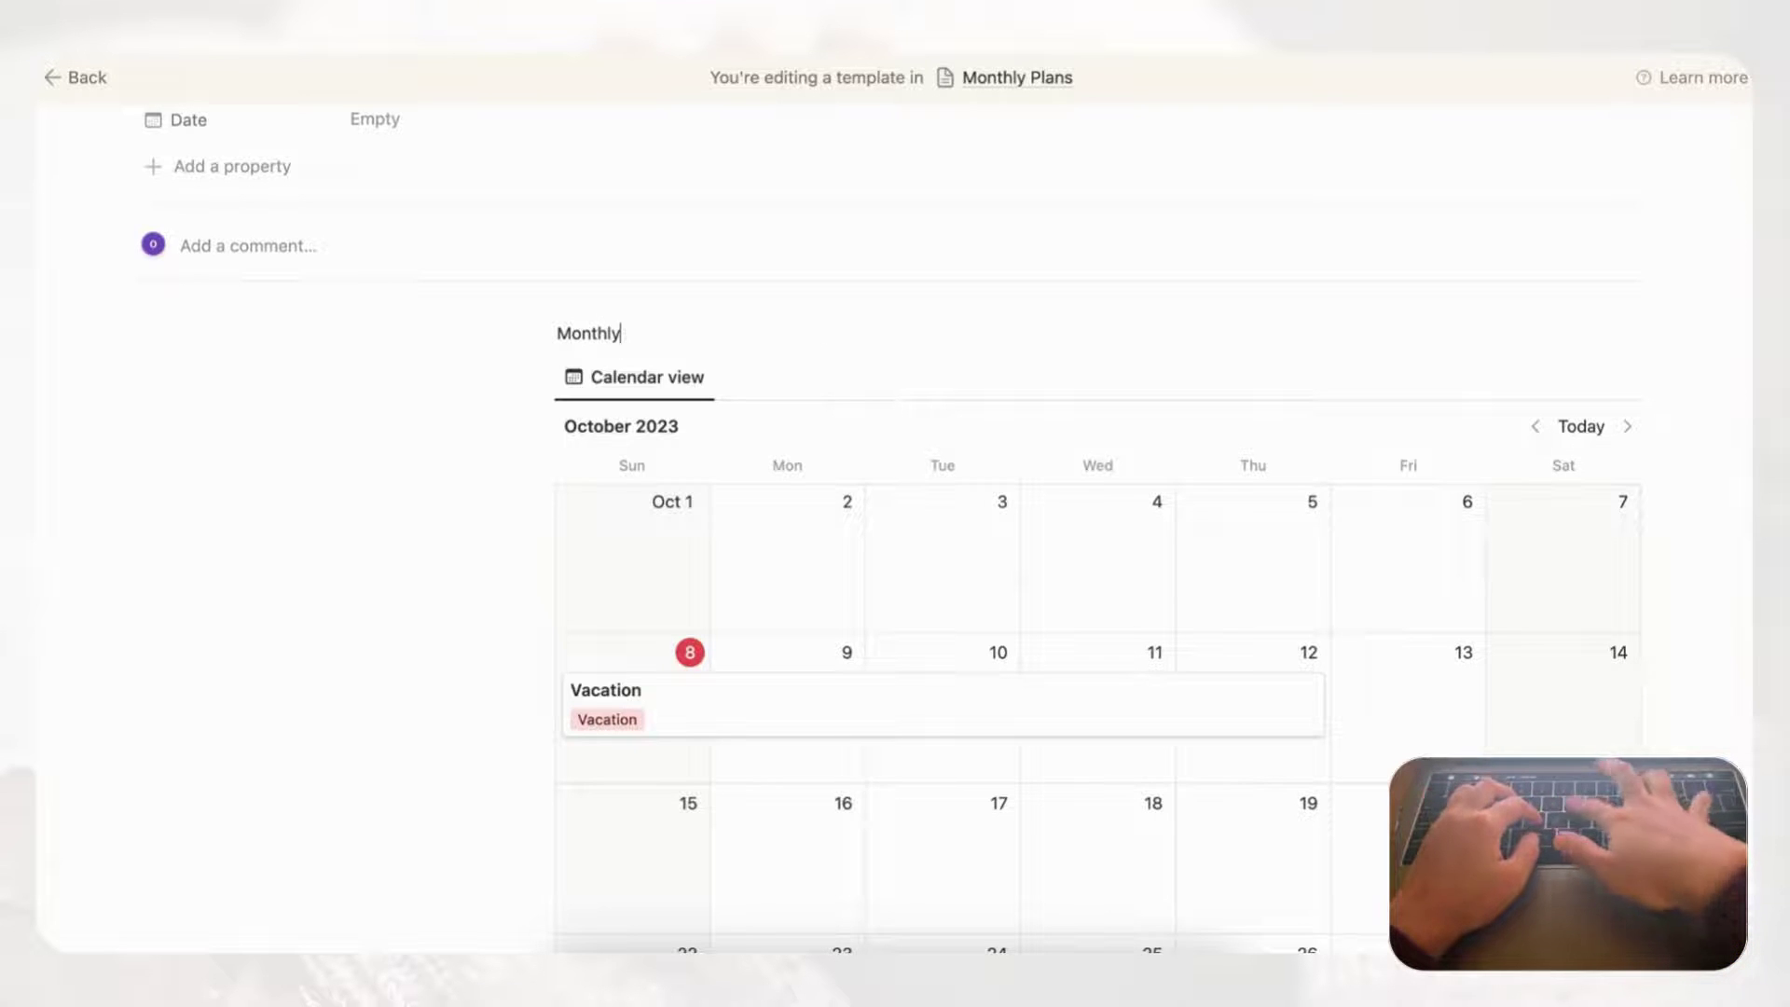
click(541, 334)
mouse_move(467, 286)
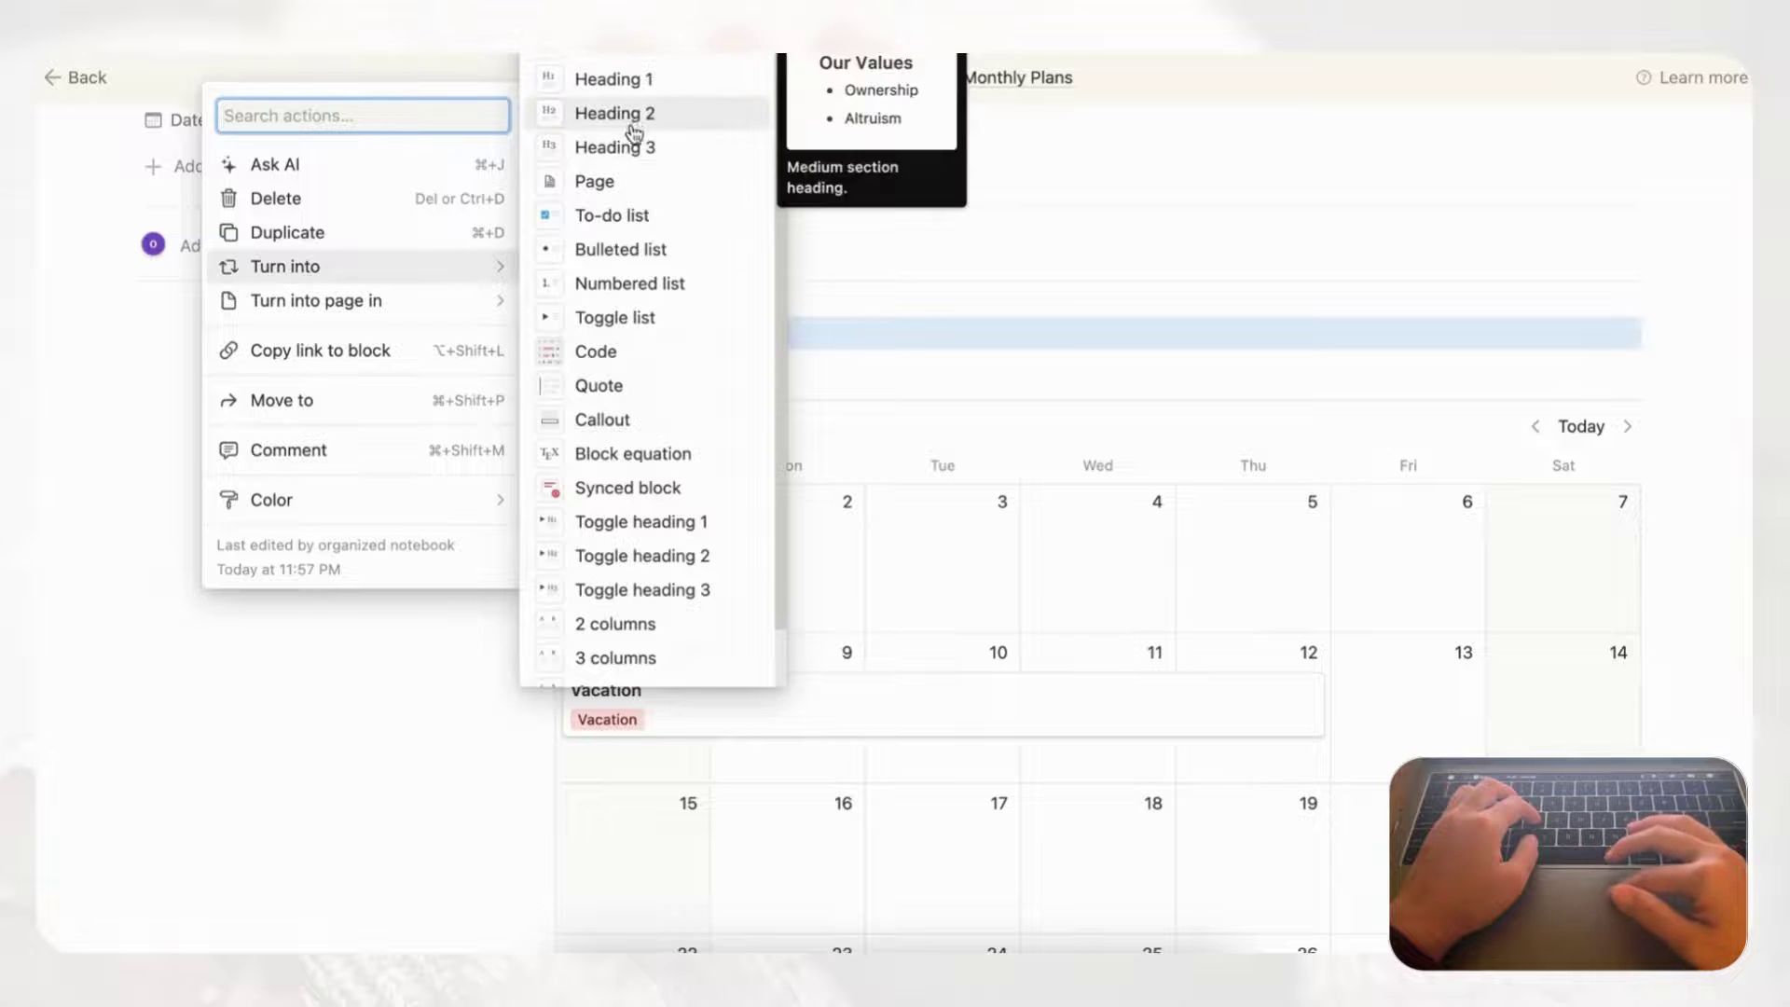
click(743, 146)
- Insert a divider between the Monthly Calendar heading and the calendar, leaving no empty line below it
key(Return)
text(/divdi)
key(BackSpace)
key(BackSpace)
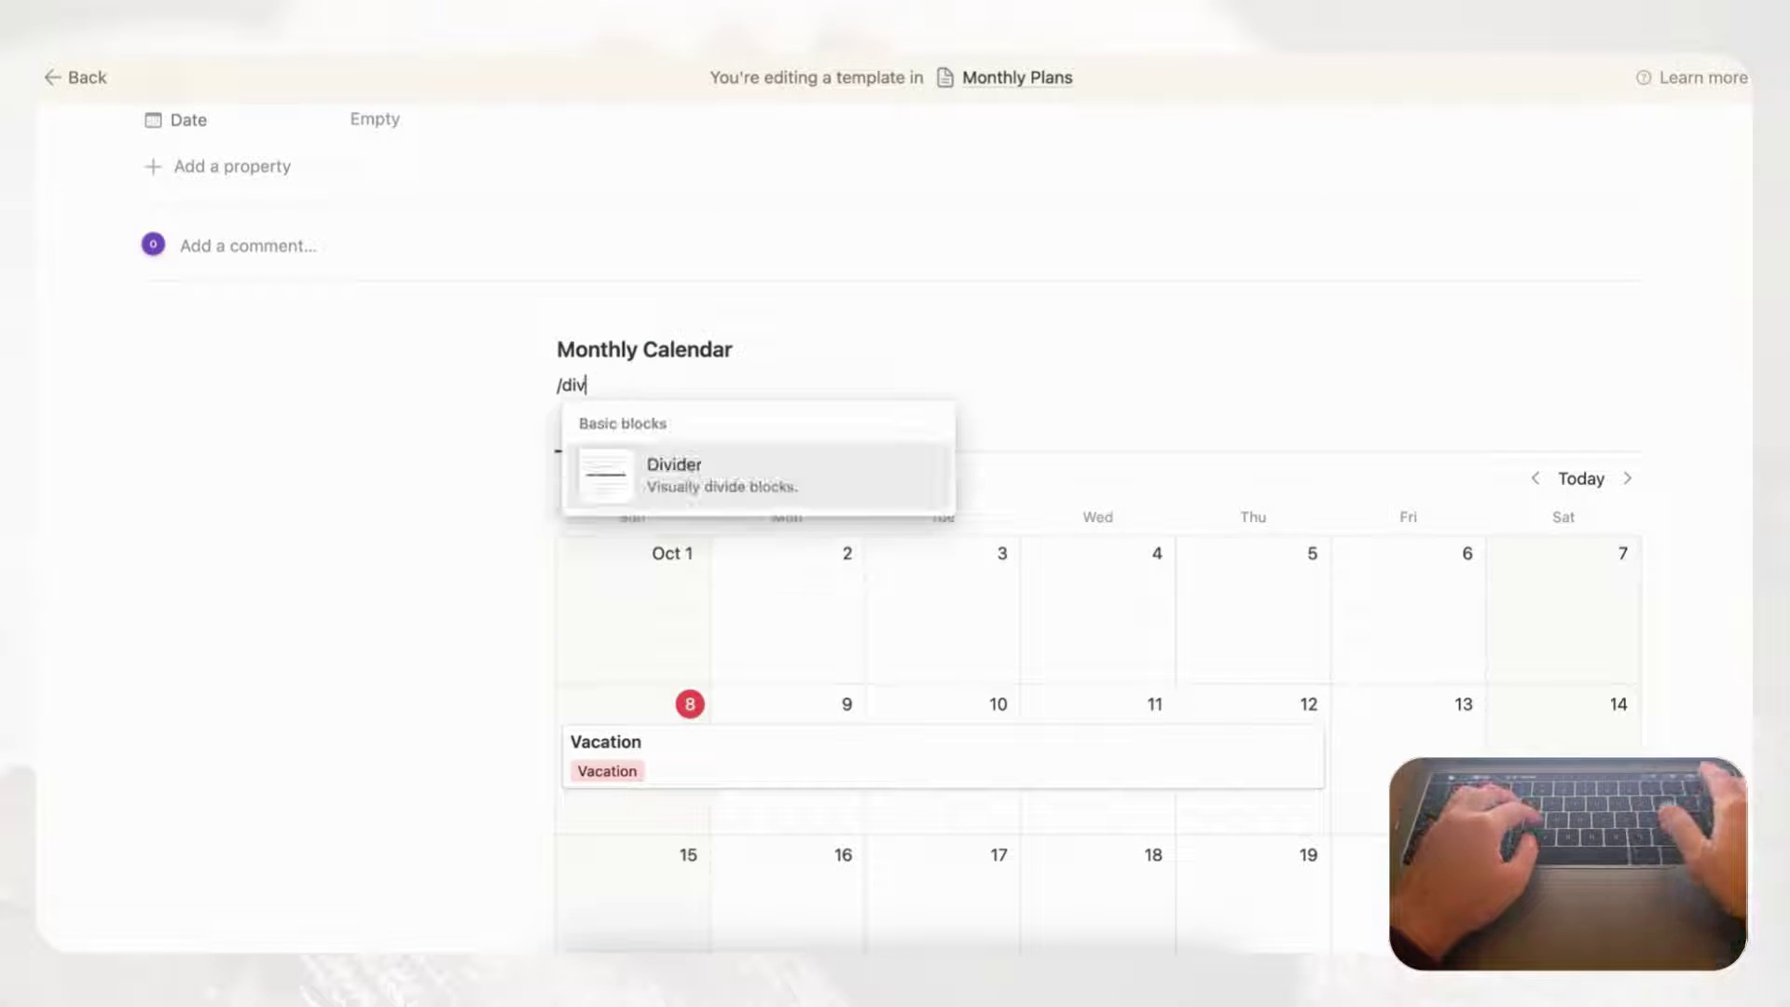
key(Return)
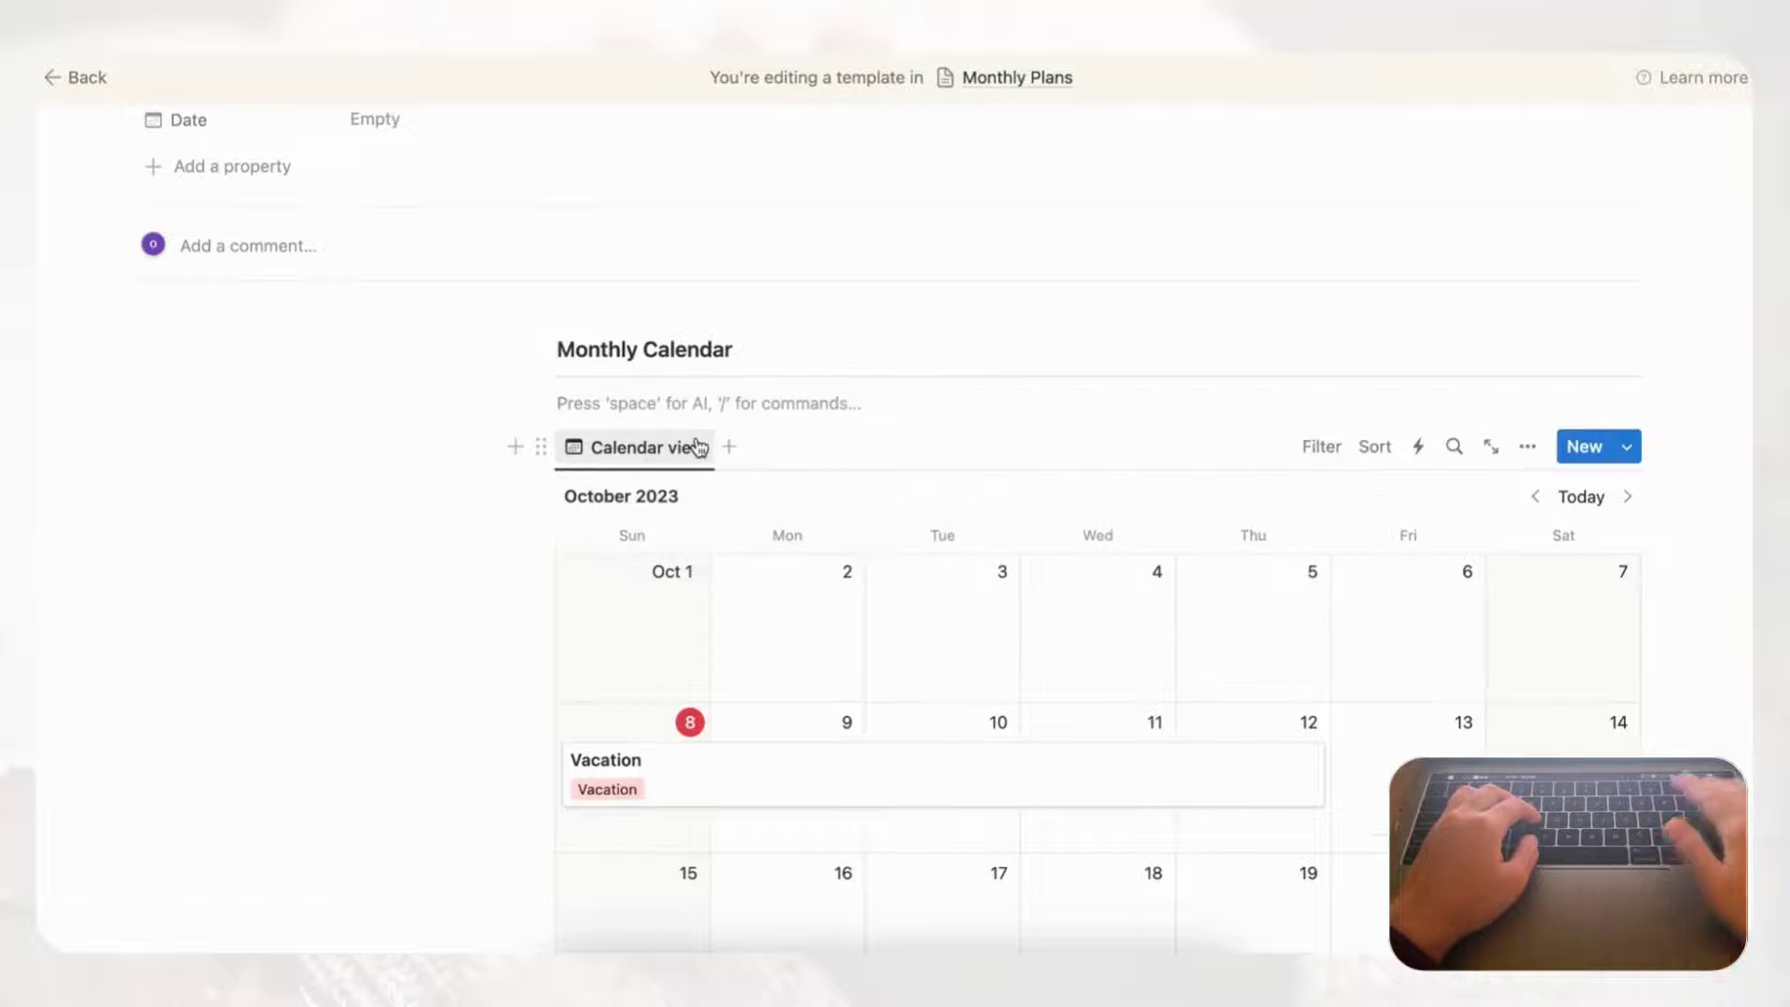
key(BackSpace)
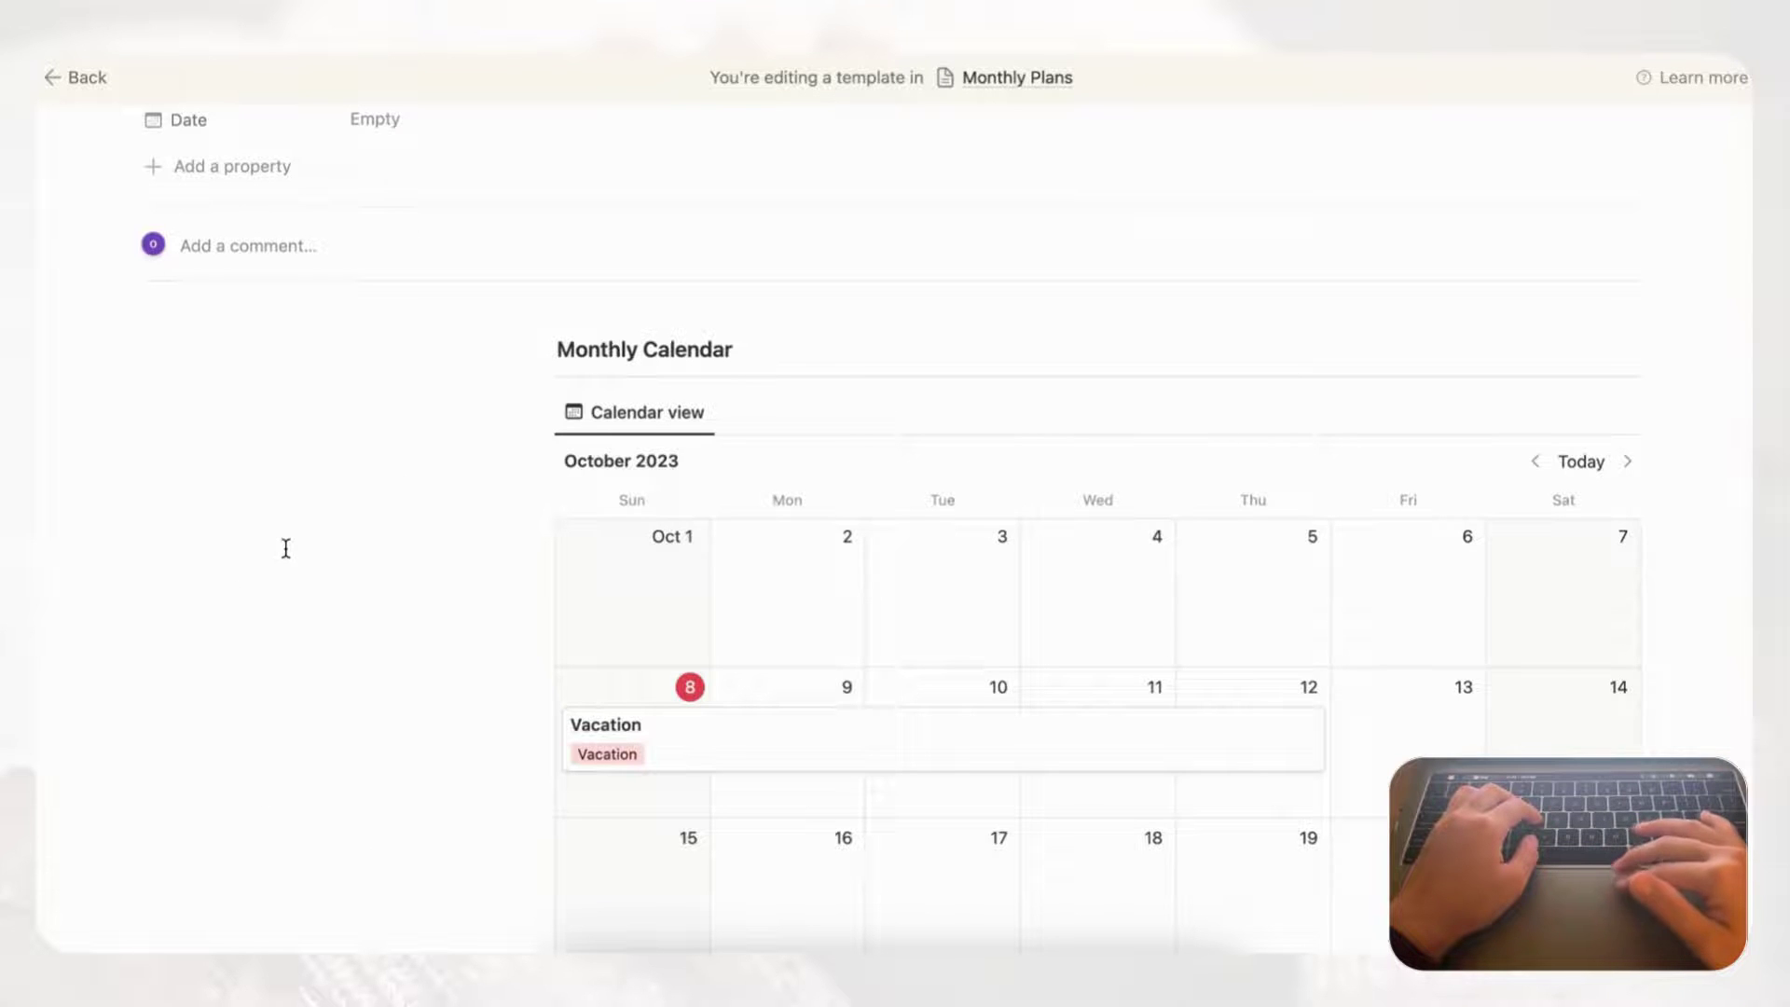
- Add a Heading 3 reading "Month Goals" to the narrow column and place a divider beneath it
scroll(284, 560, up, 2)
scroll(446, 616, up, 3)
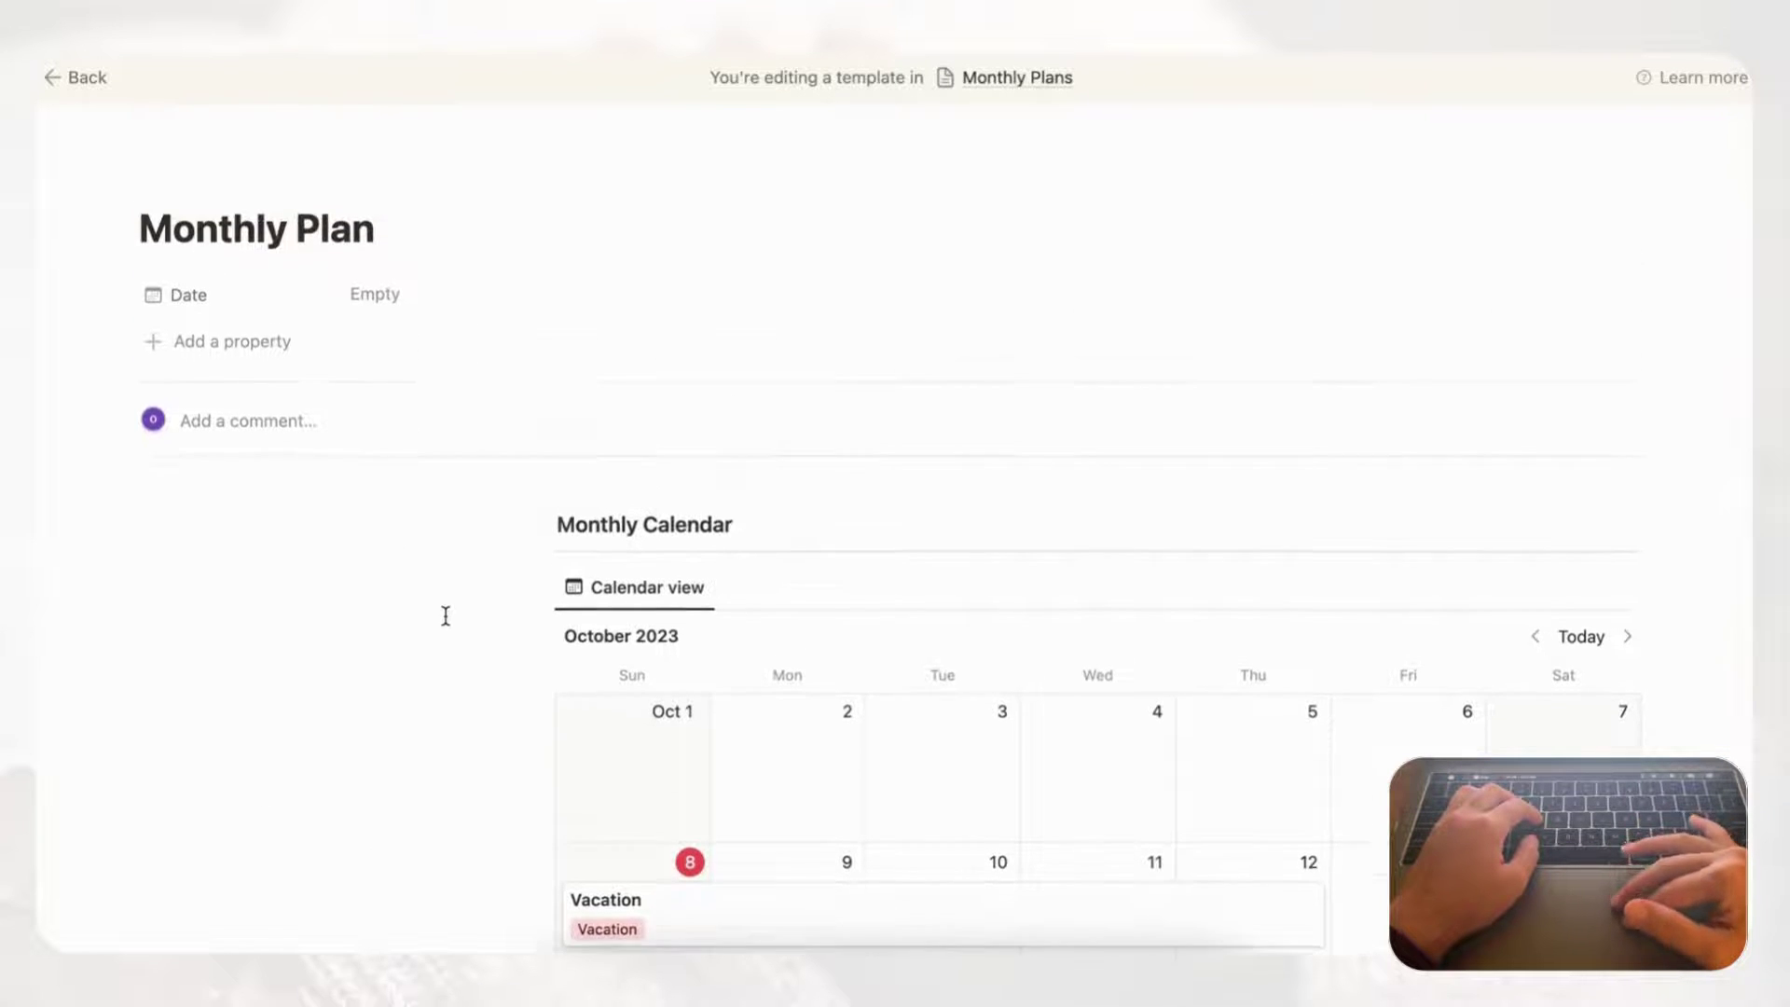
scroll(354, 529, down, 7)
click(236, 177)
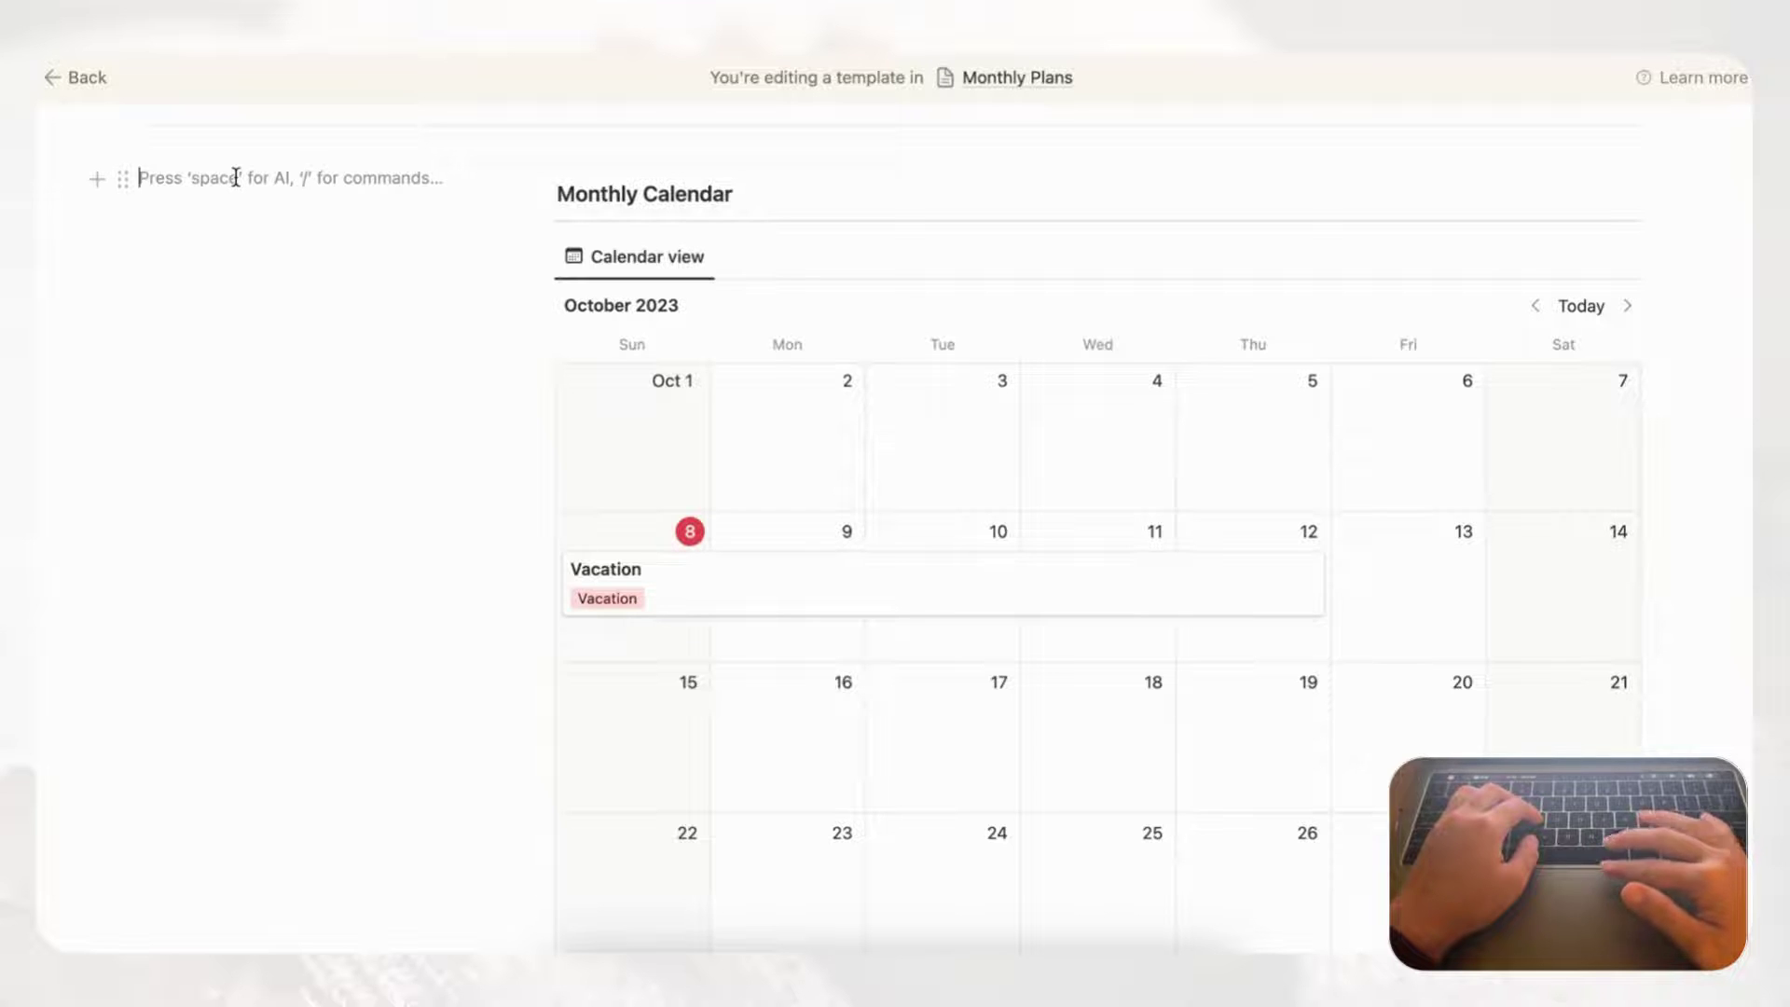
text(/heading)
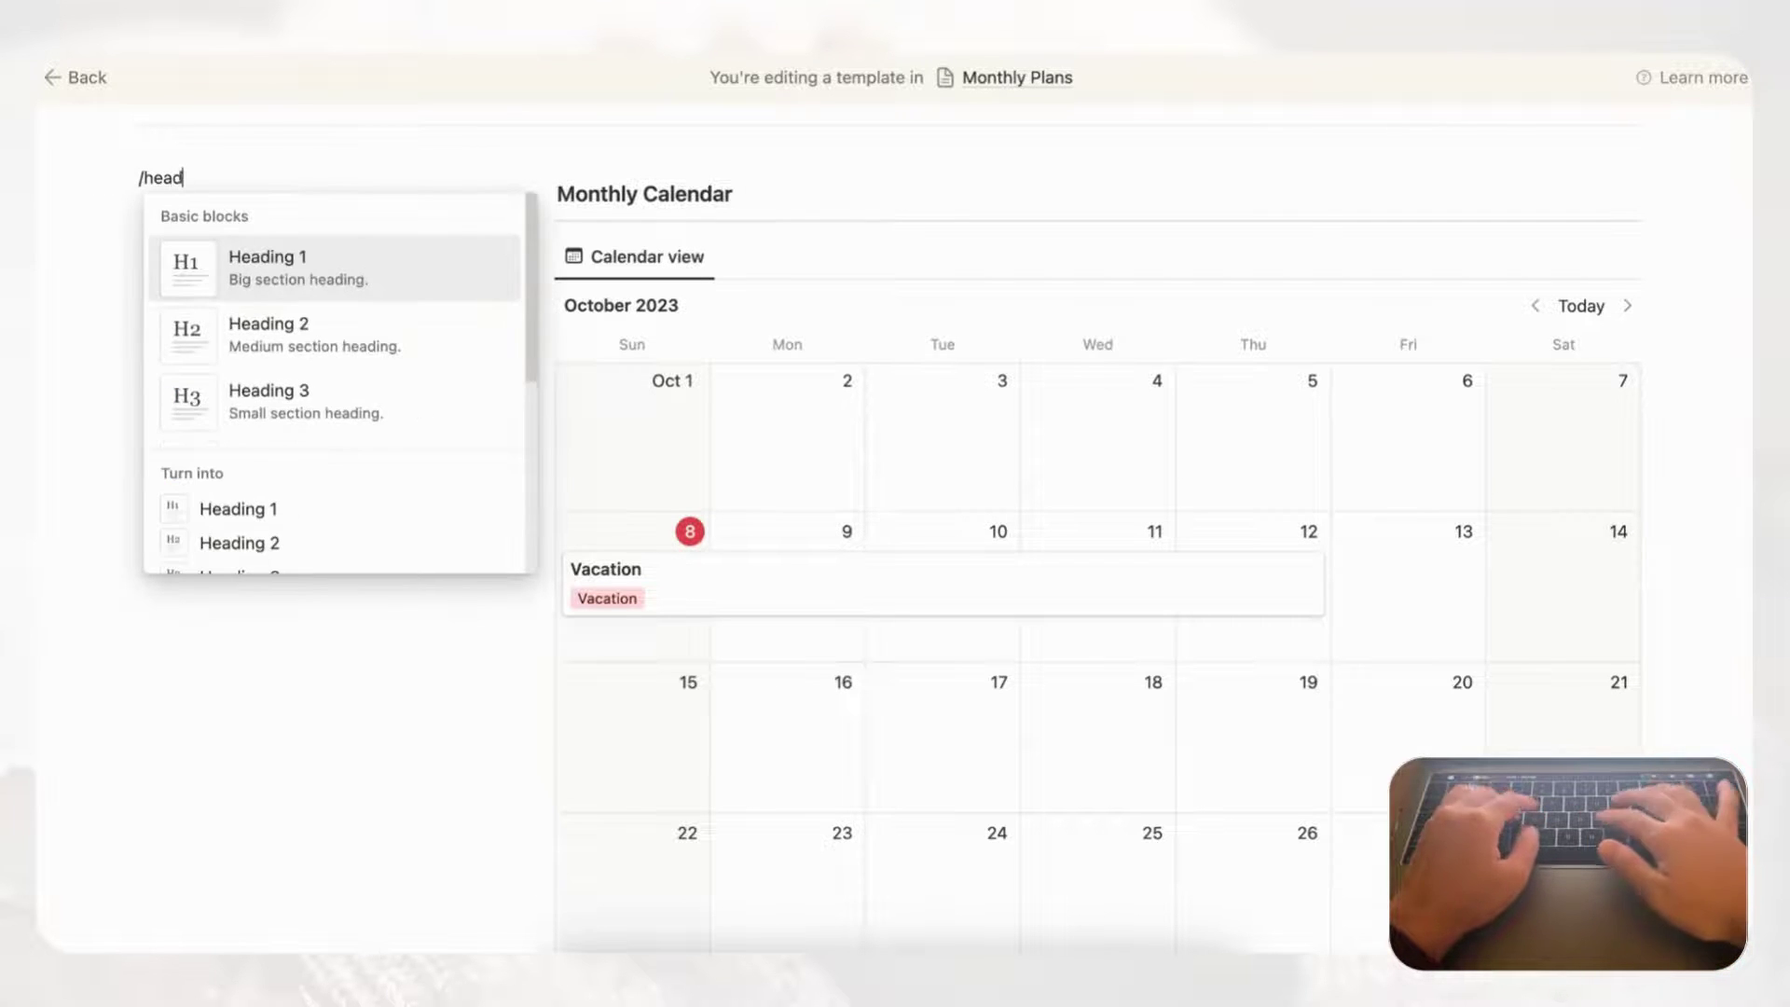
click(269, 414)
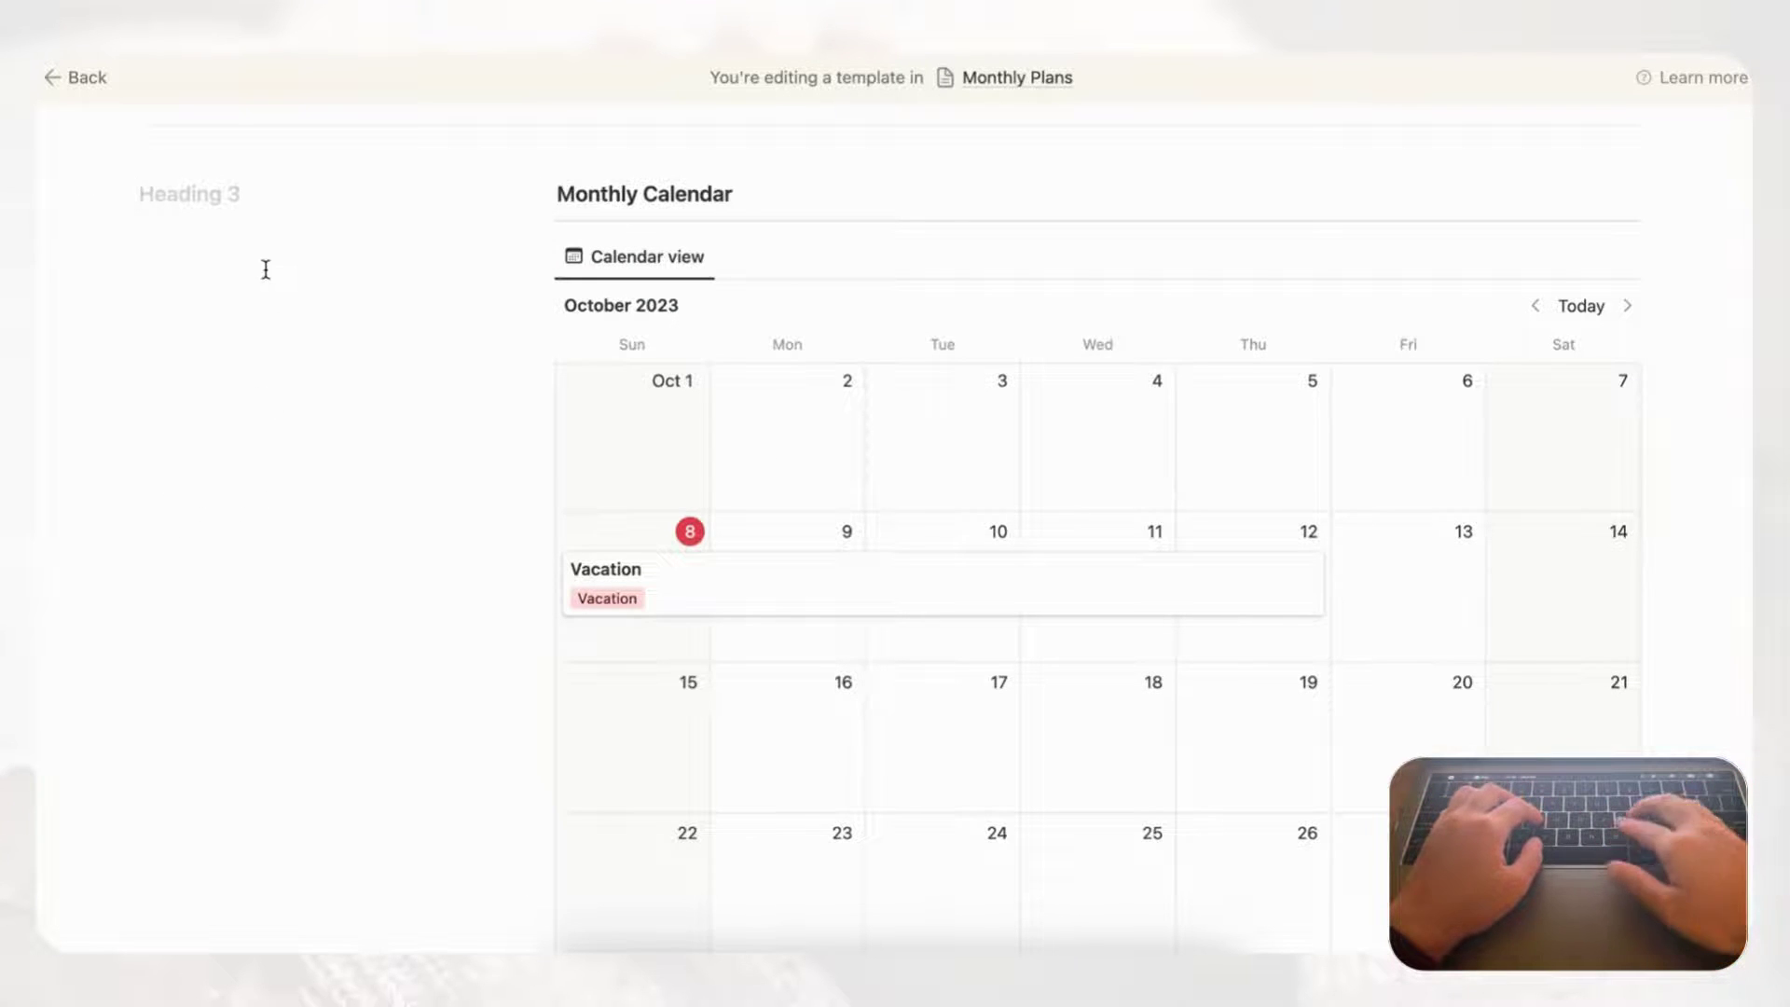
text(Month Goals)
key(Return)
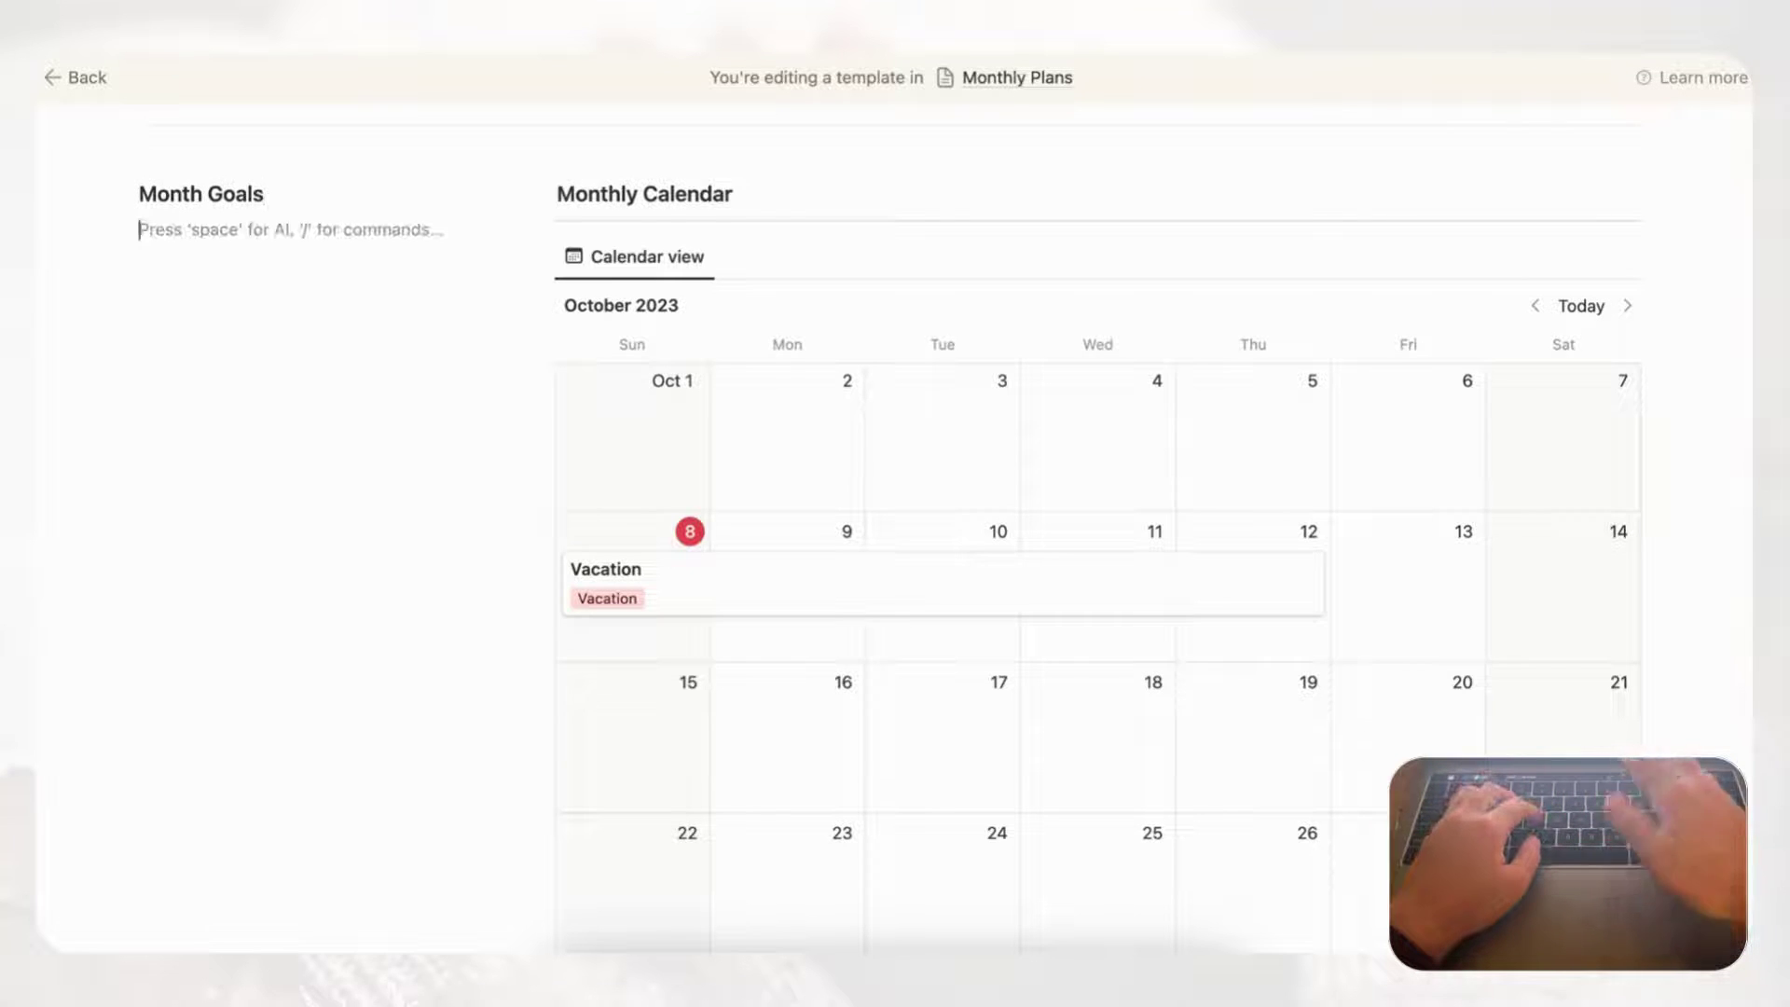
text(/divide)
key(Return)
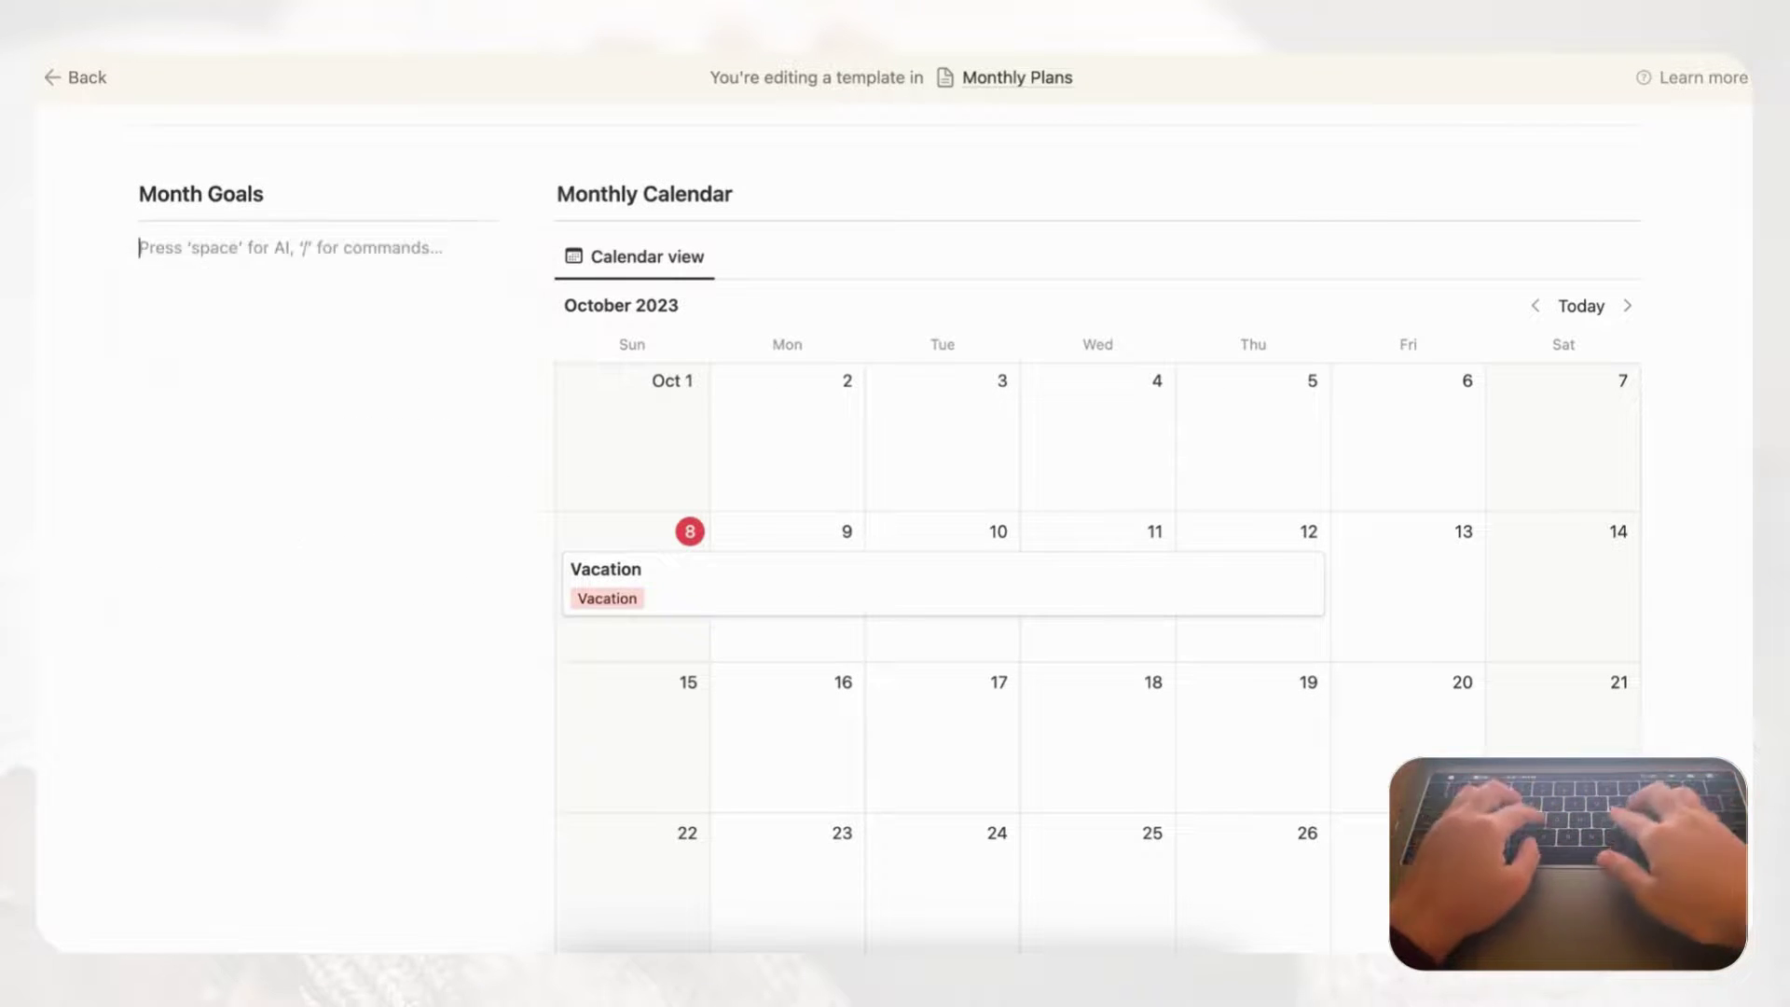
- Create a to-do list of six empty checkboxes under the Month Goals divider
text(/che)
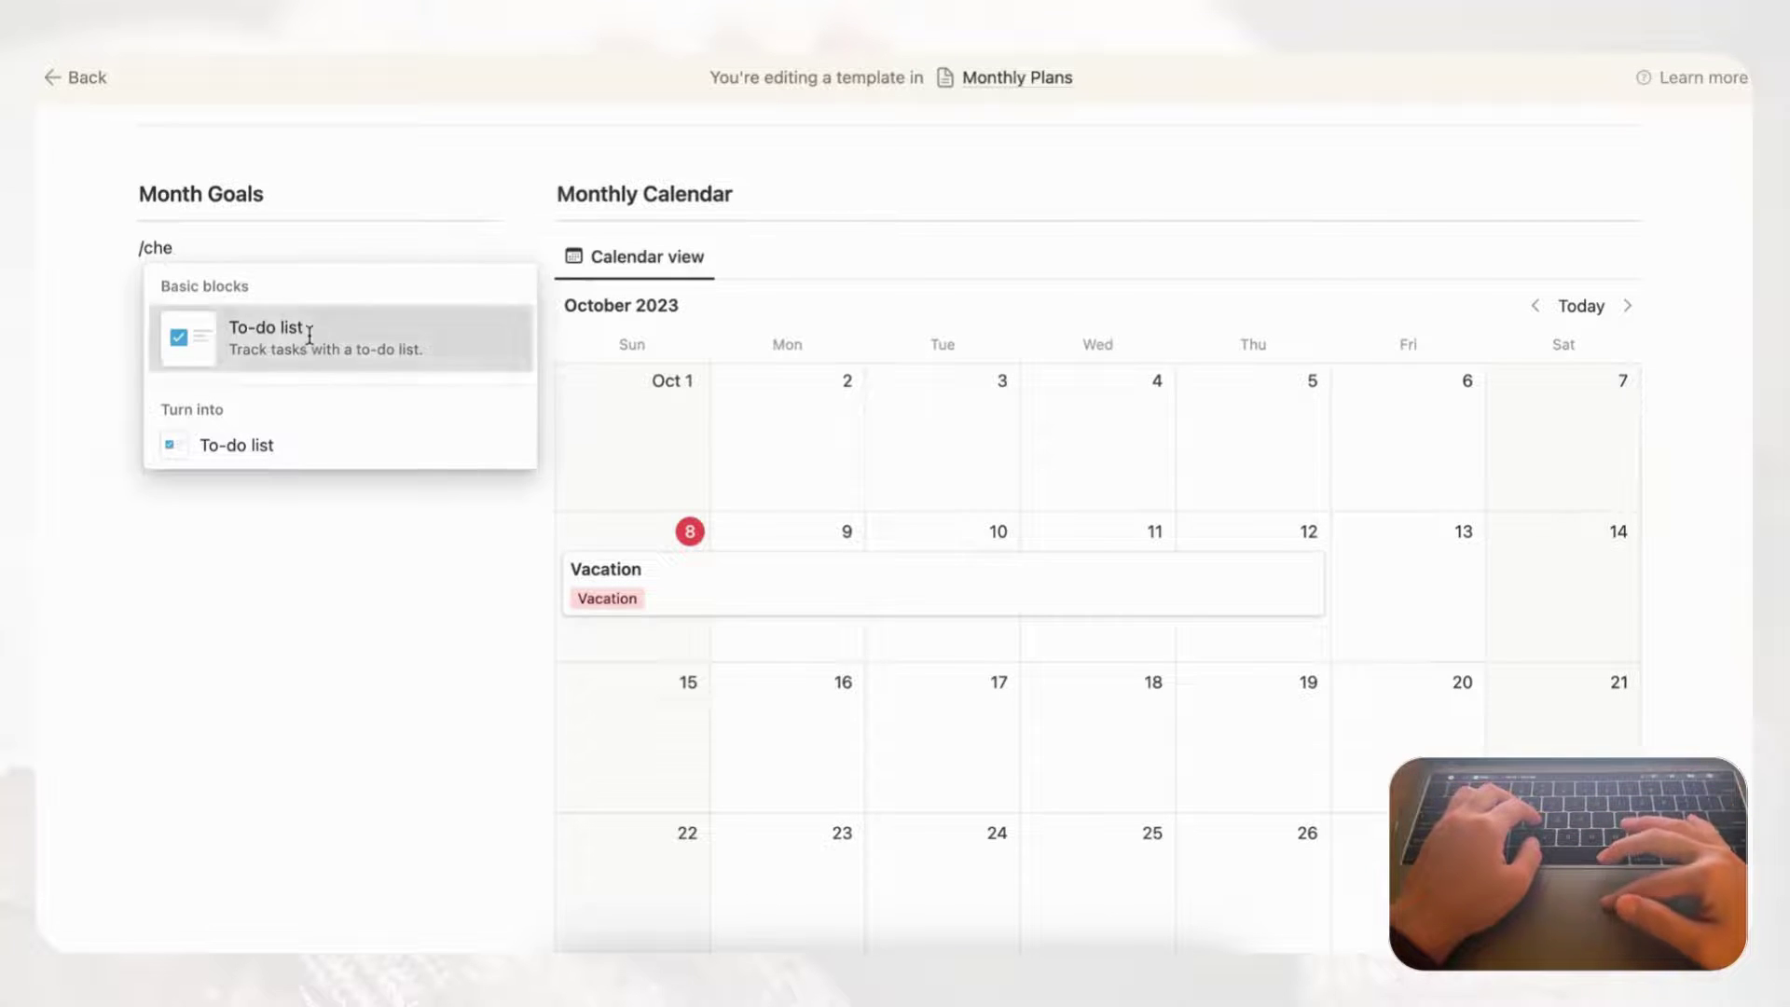
key(Return)
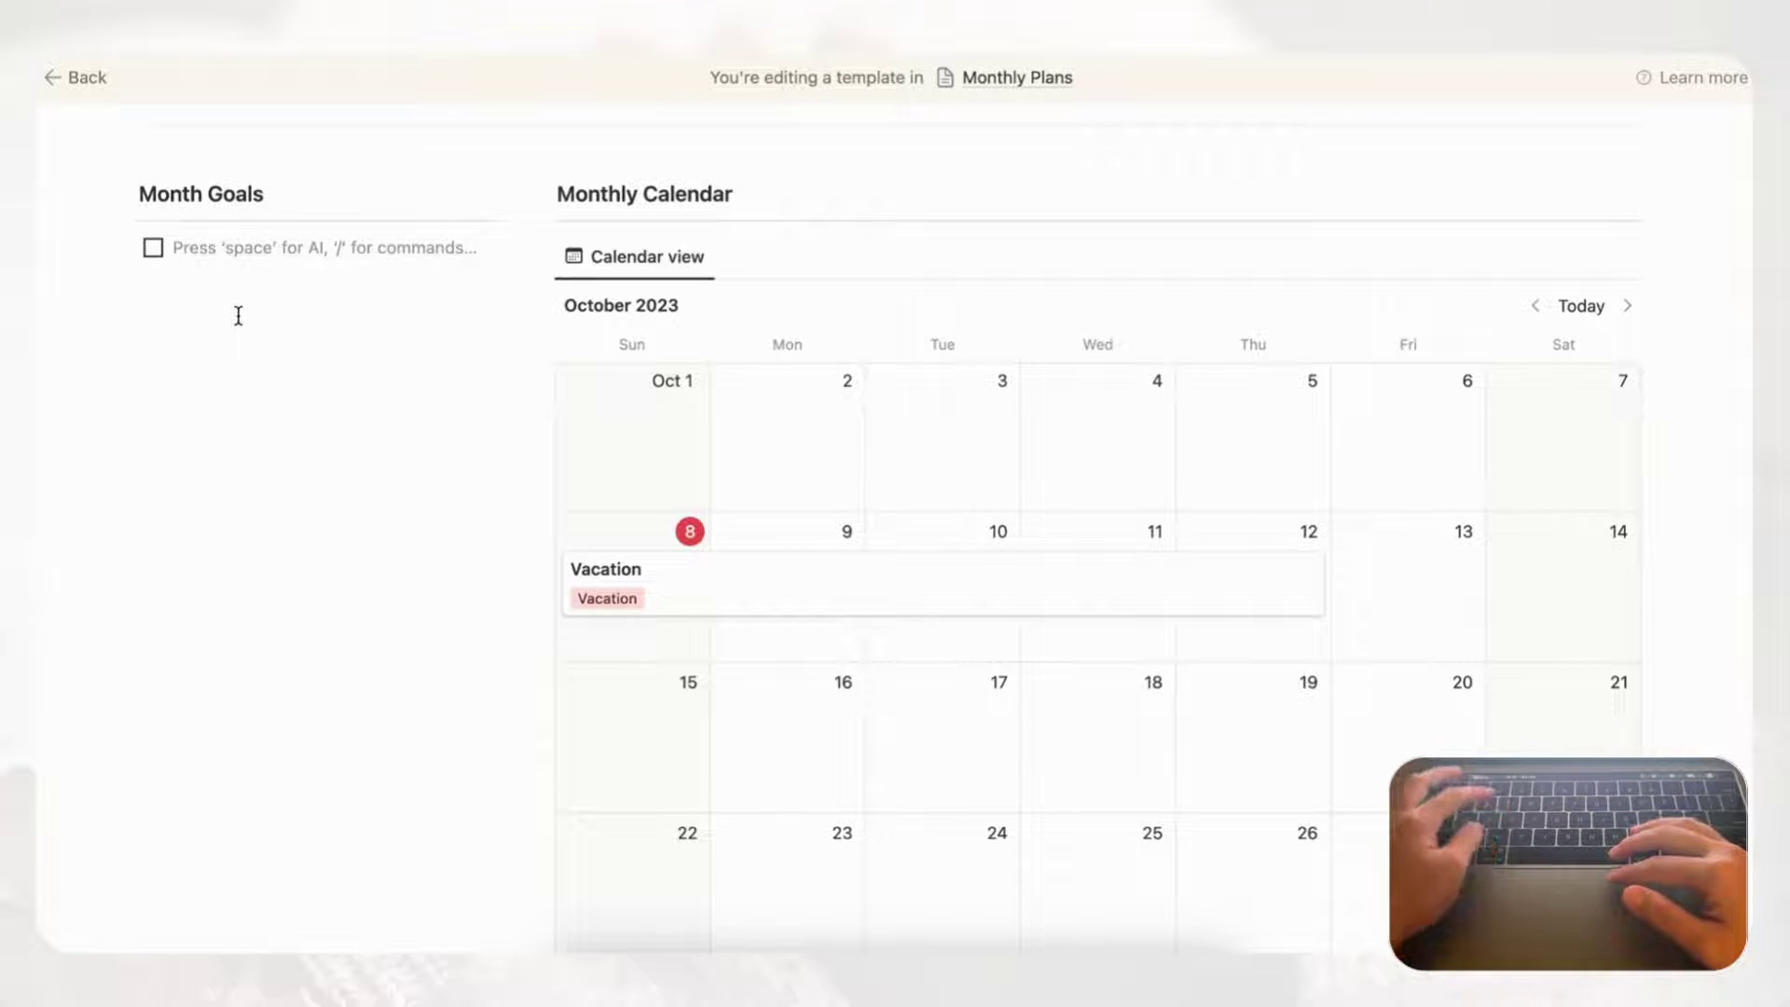
key(Return)
key(Return)
key(Return)
key(Return)
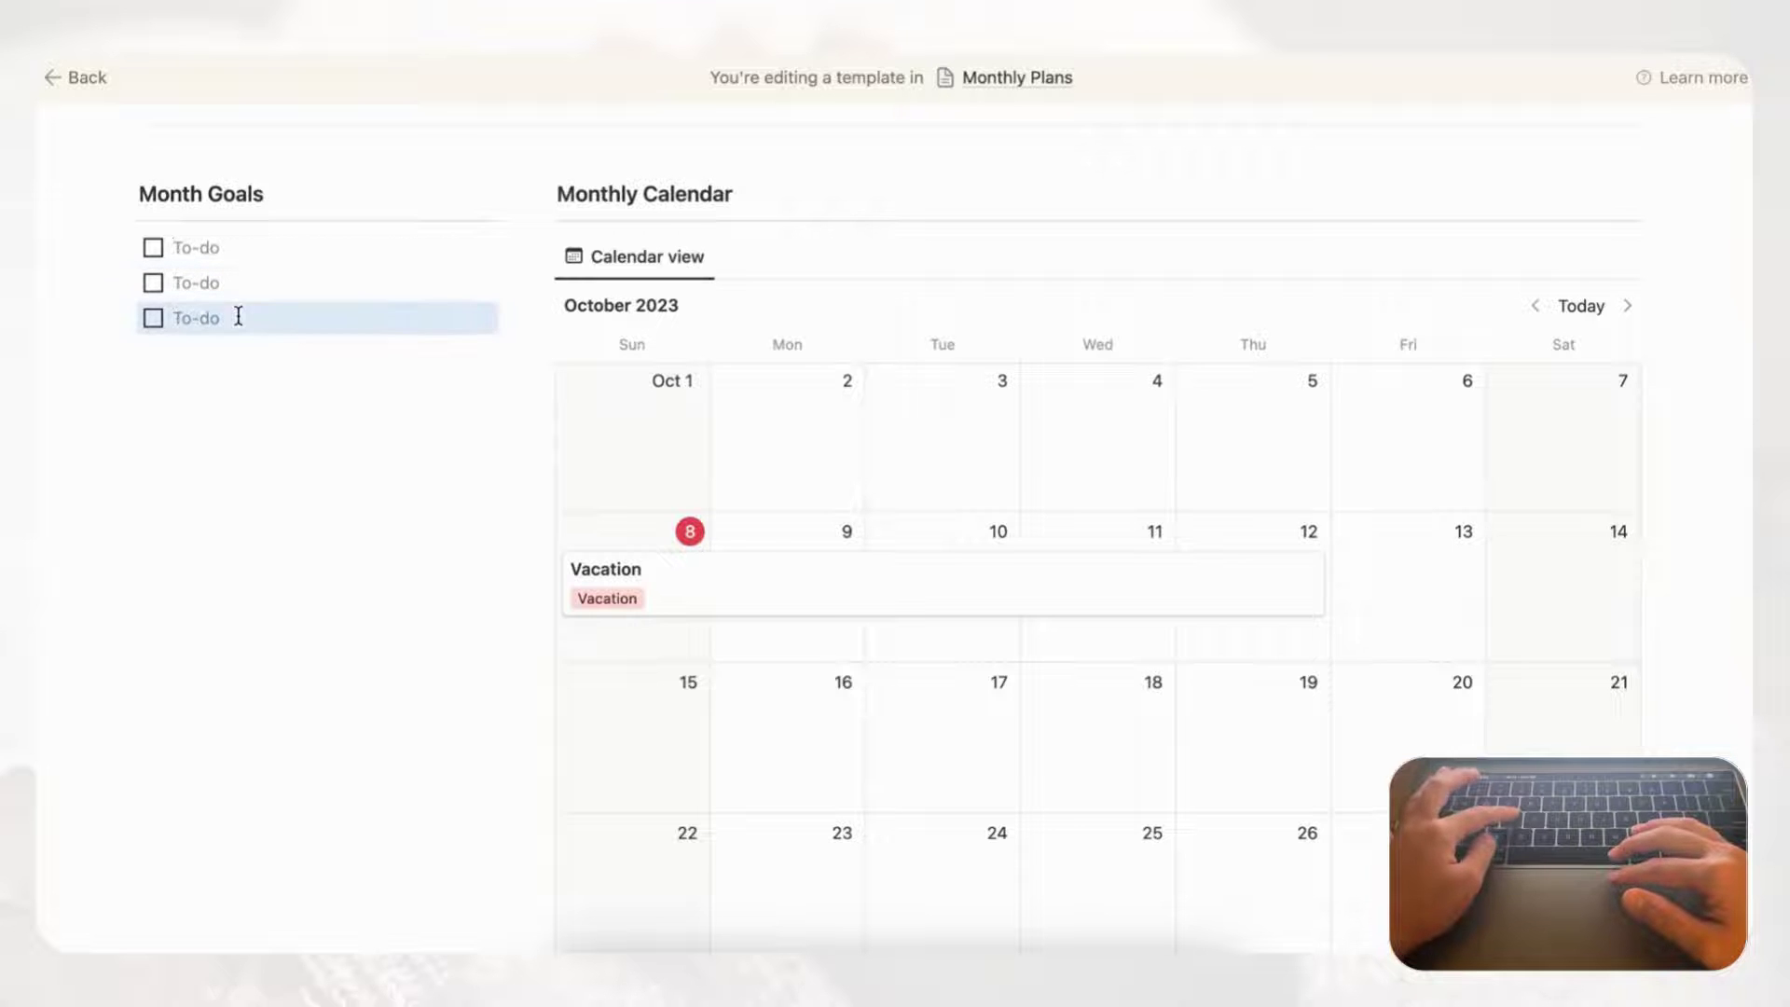
key(Return)
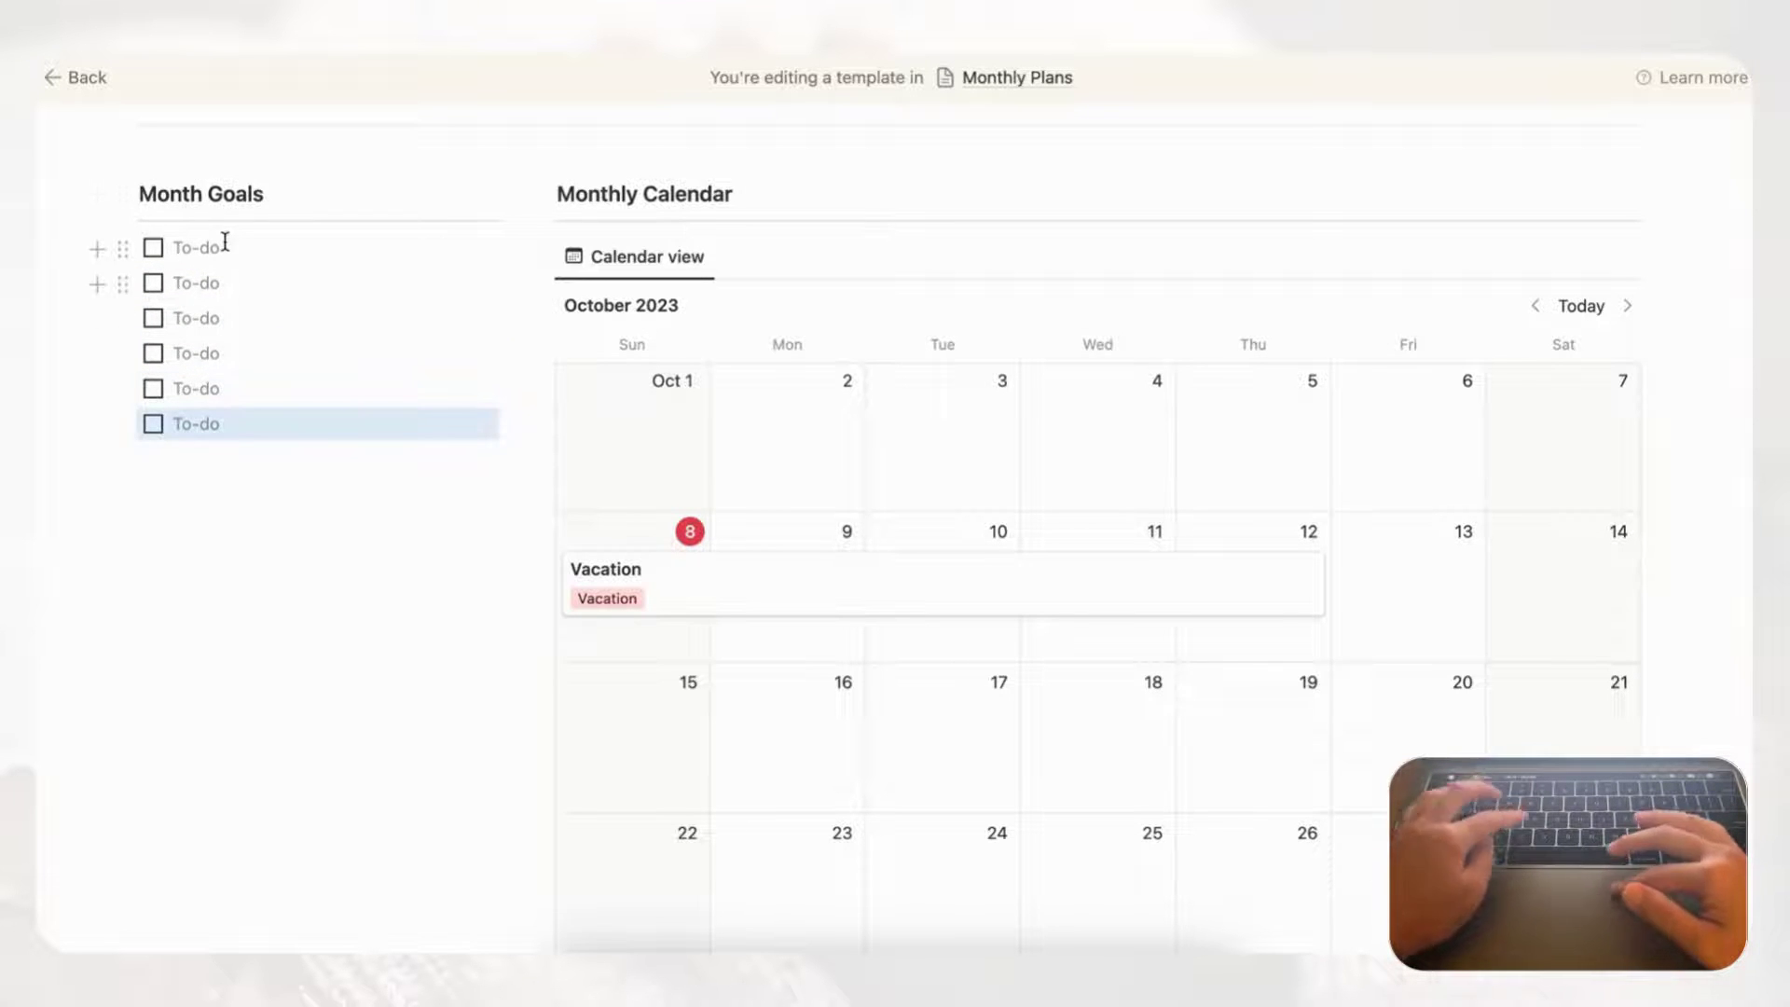
- Copy the Month Goals heading, divider and to-dos, and paste them below the original list in the same column
drag(64, 173, 334, 447)
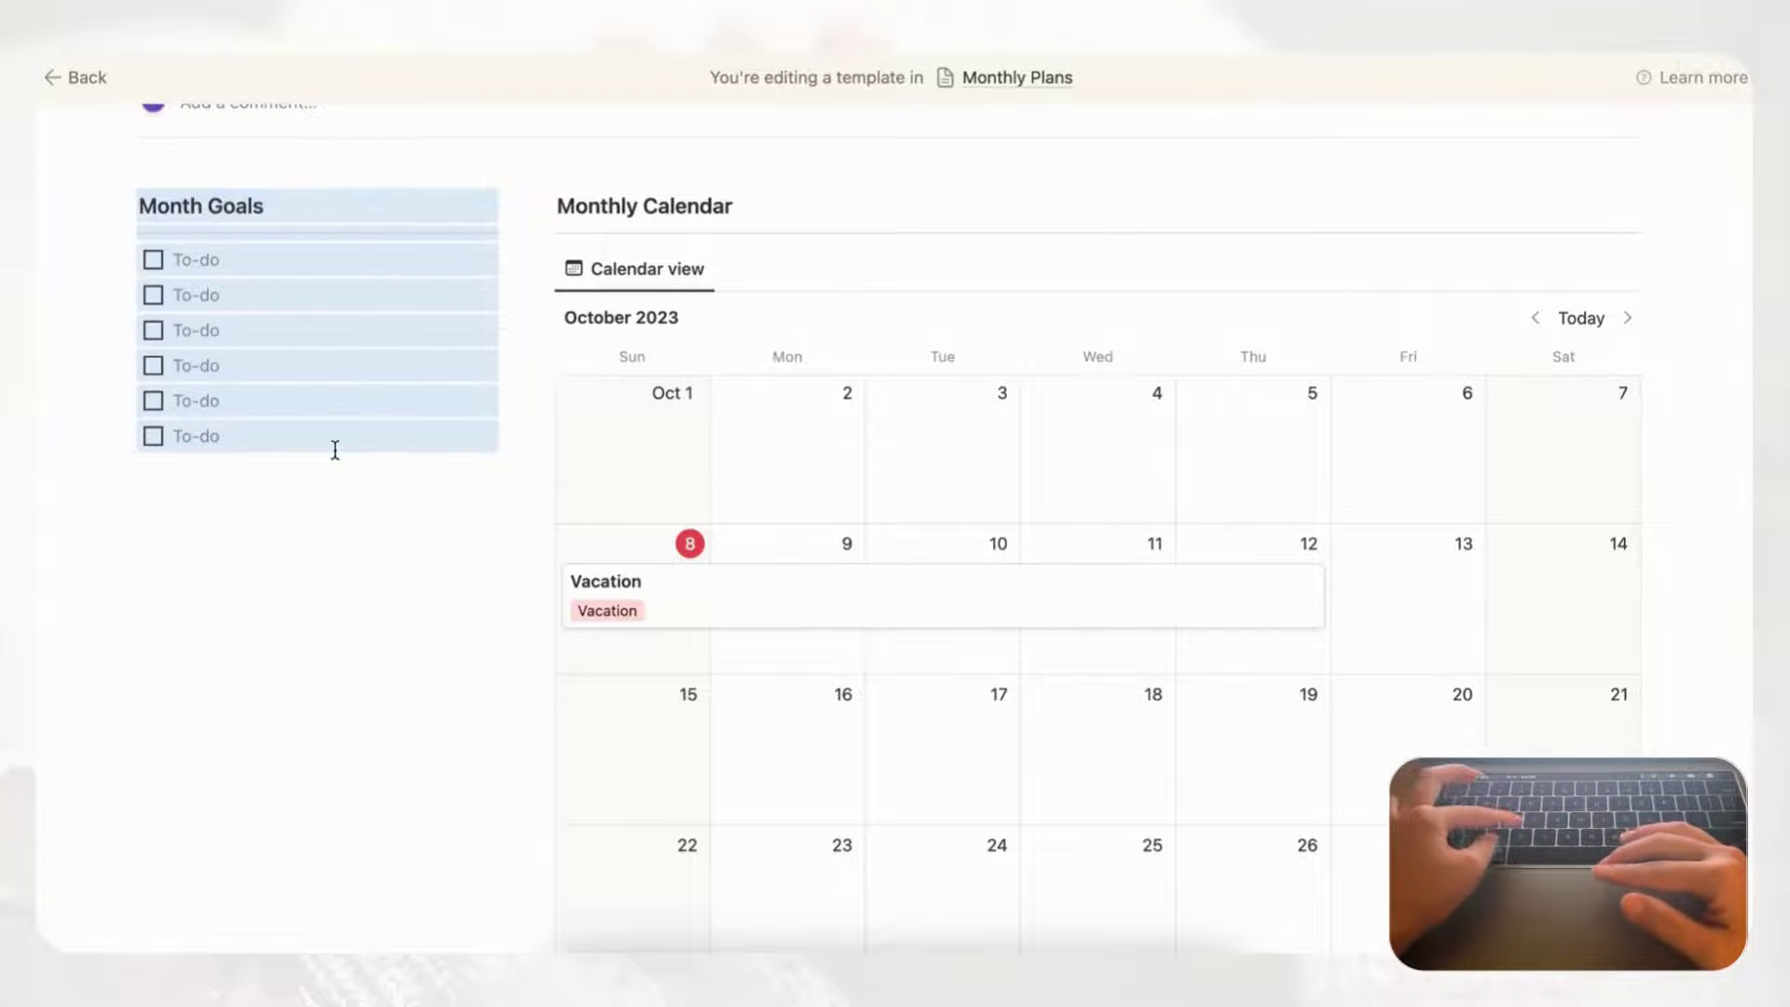
click(265, 495)
key(Return)
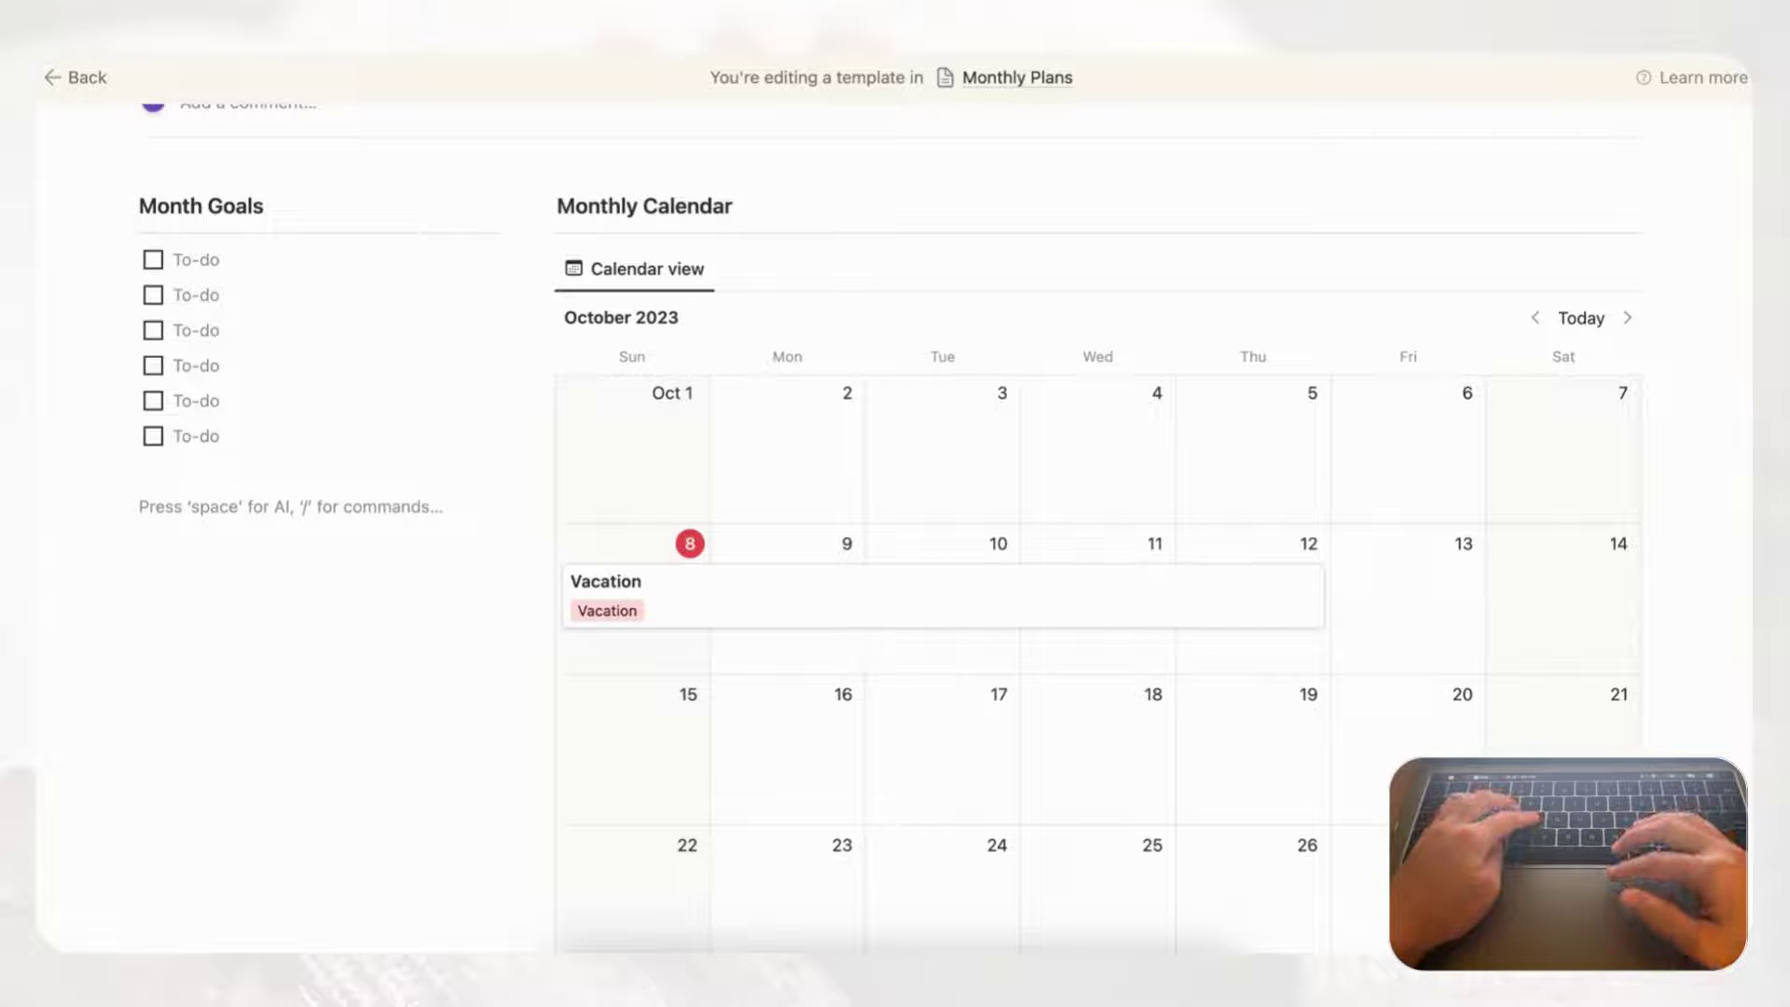
text(Month Goals)
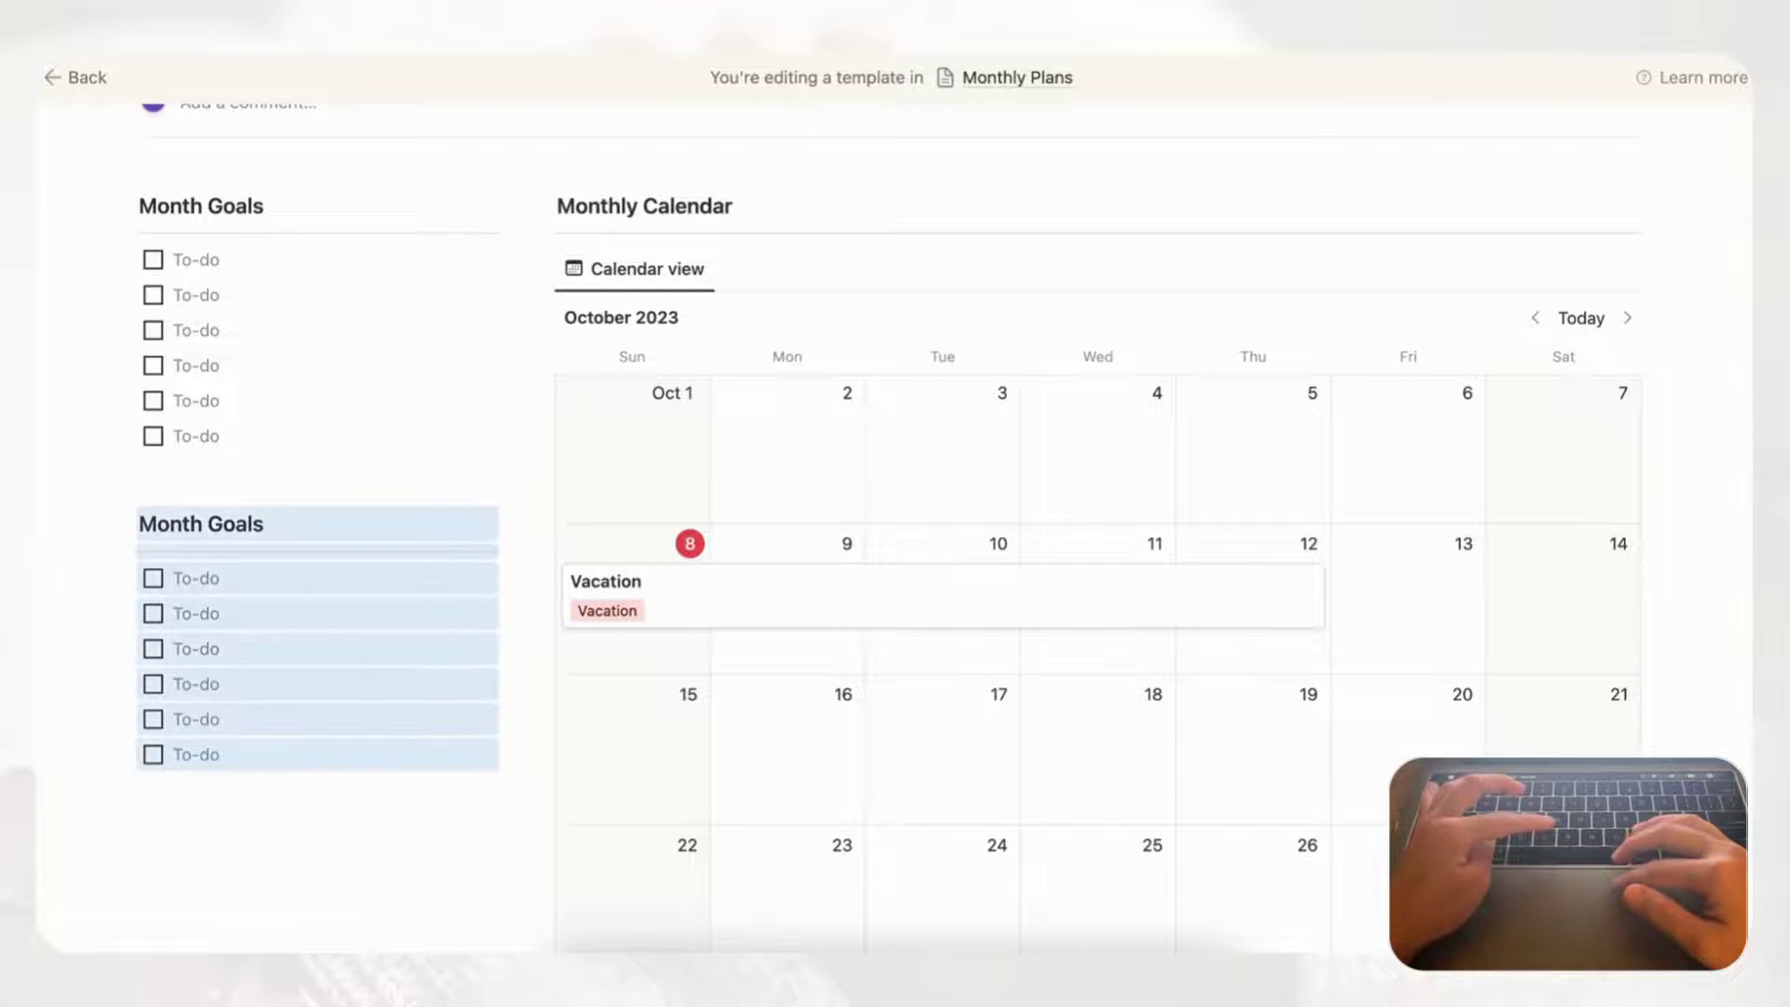
- Rename the copied section's heading to "Quick To-Do" and remove the empty line above it
drag(264, 524, 137, 524)
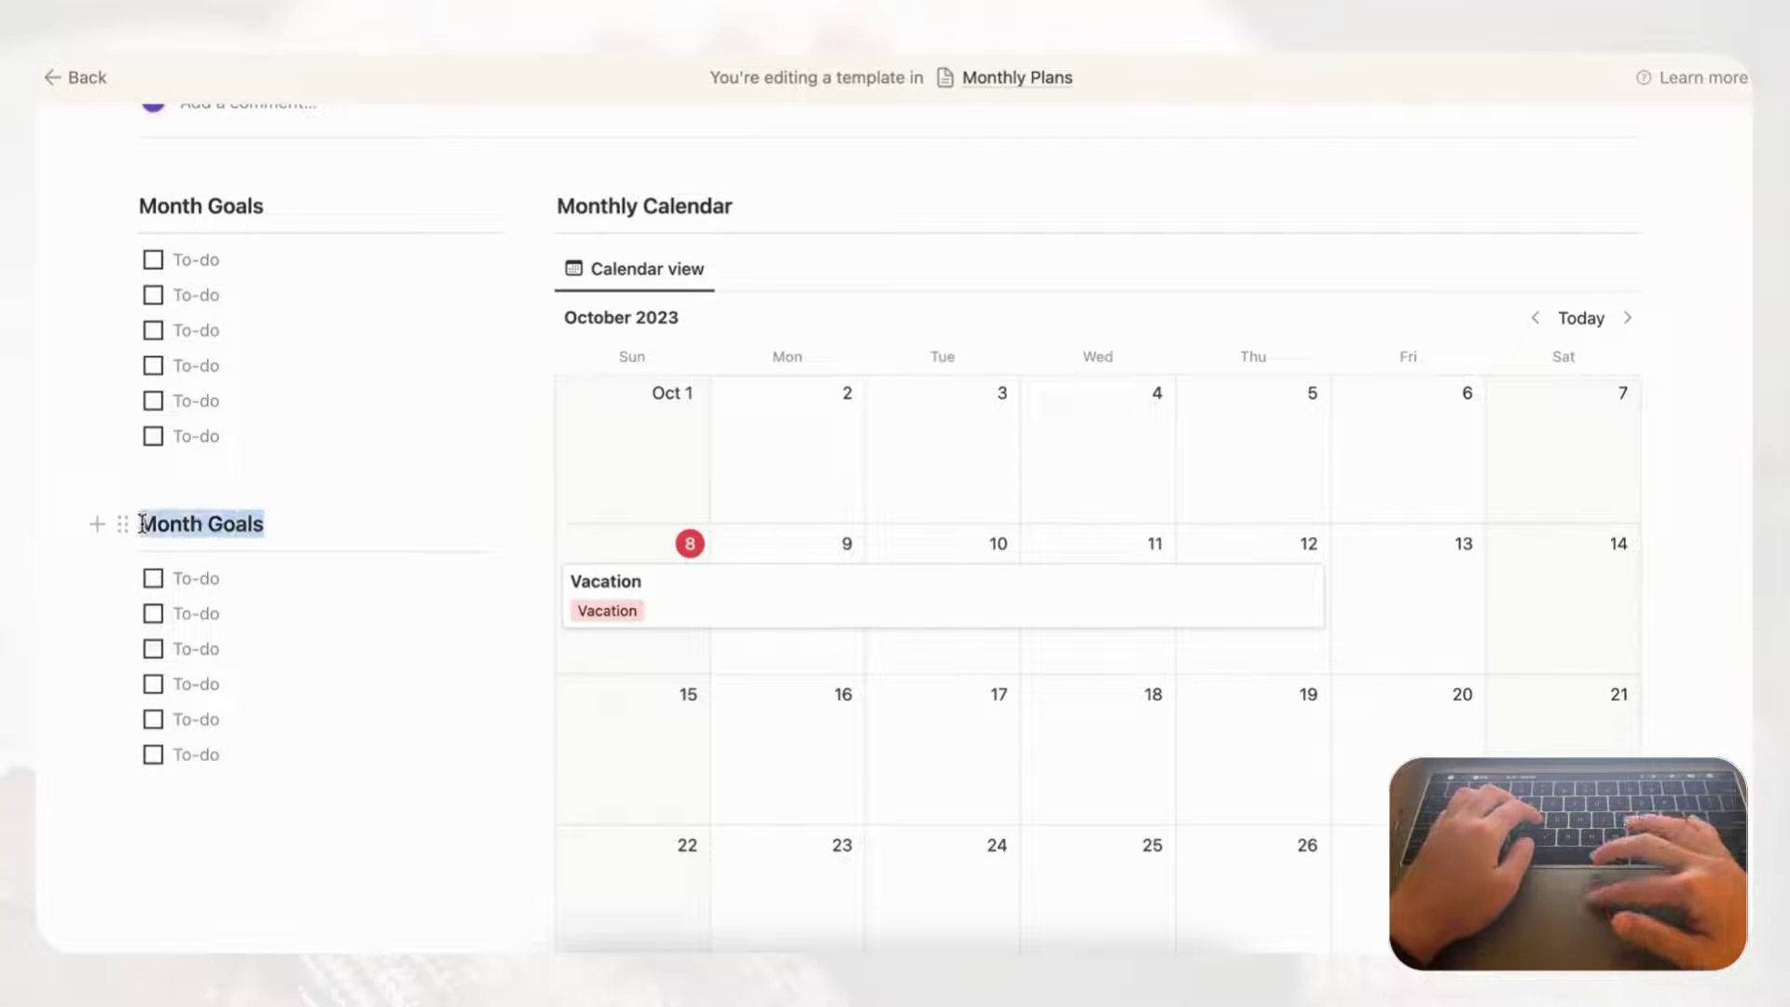
text(Quick To)
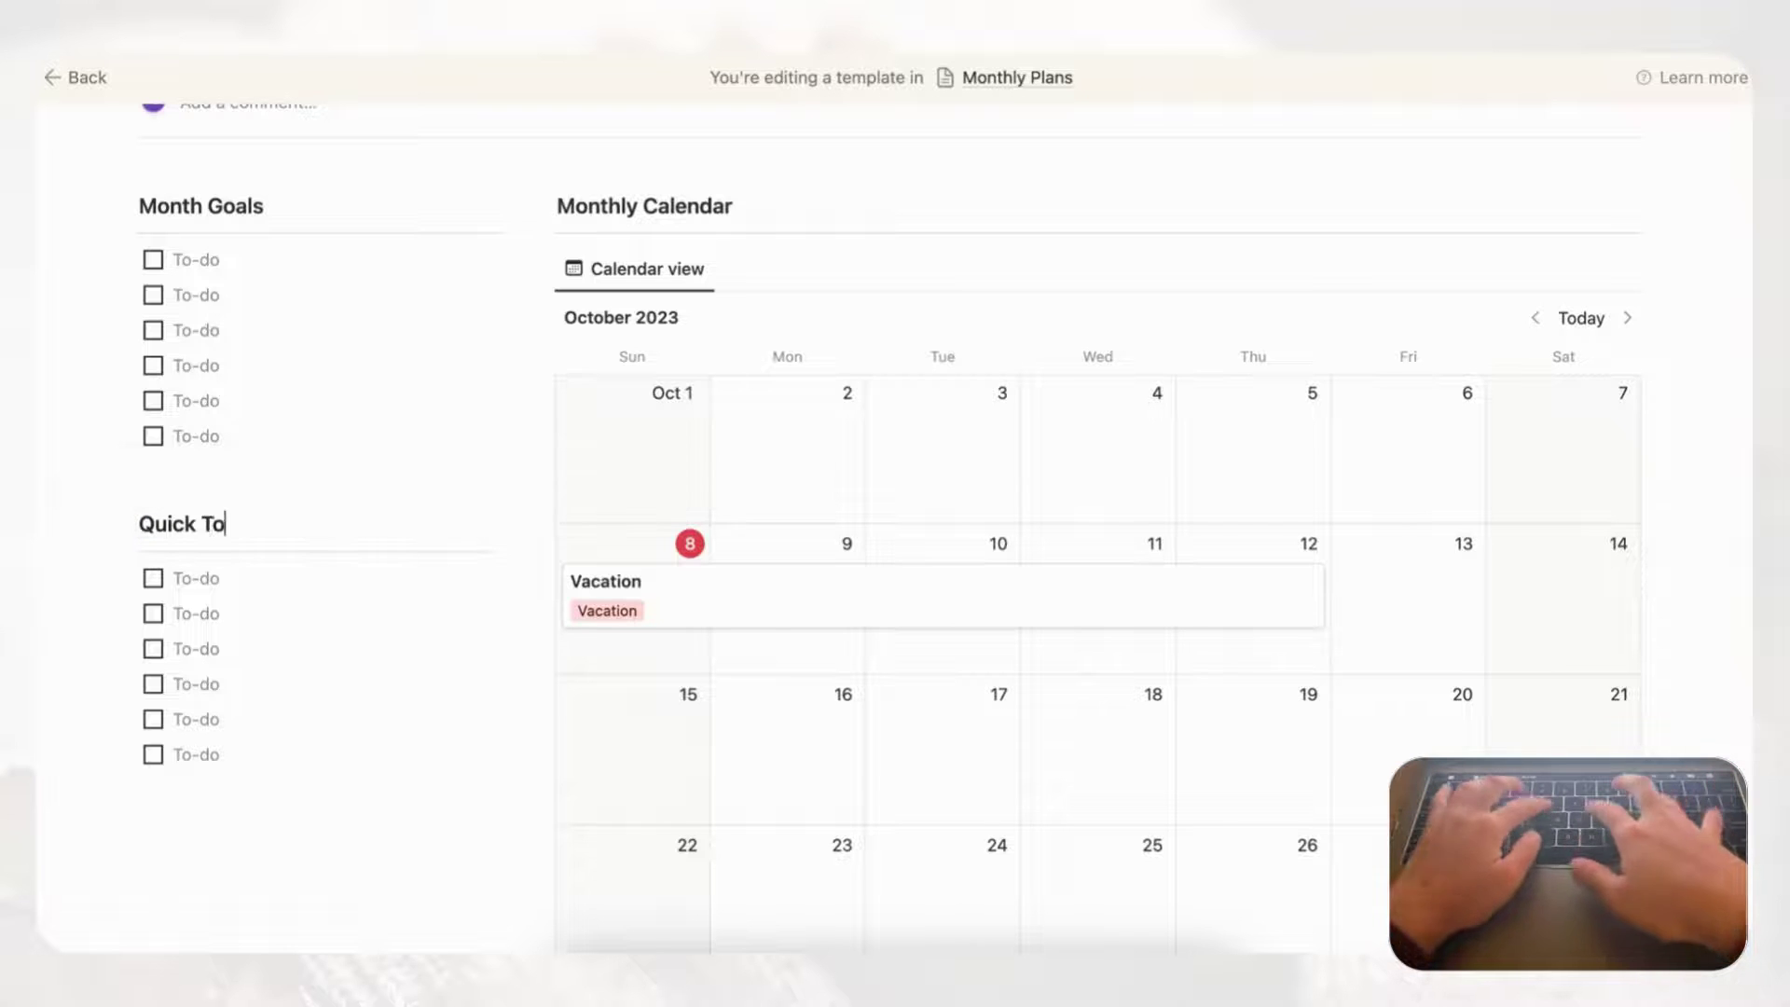
text(-Do)
click(159, 475)
key(BackSpace)
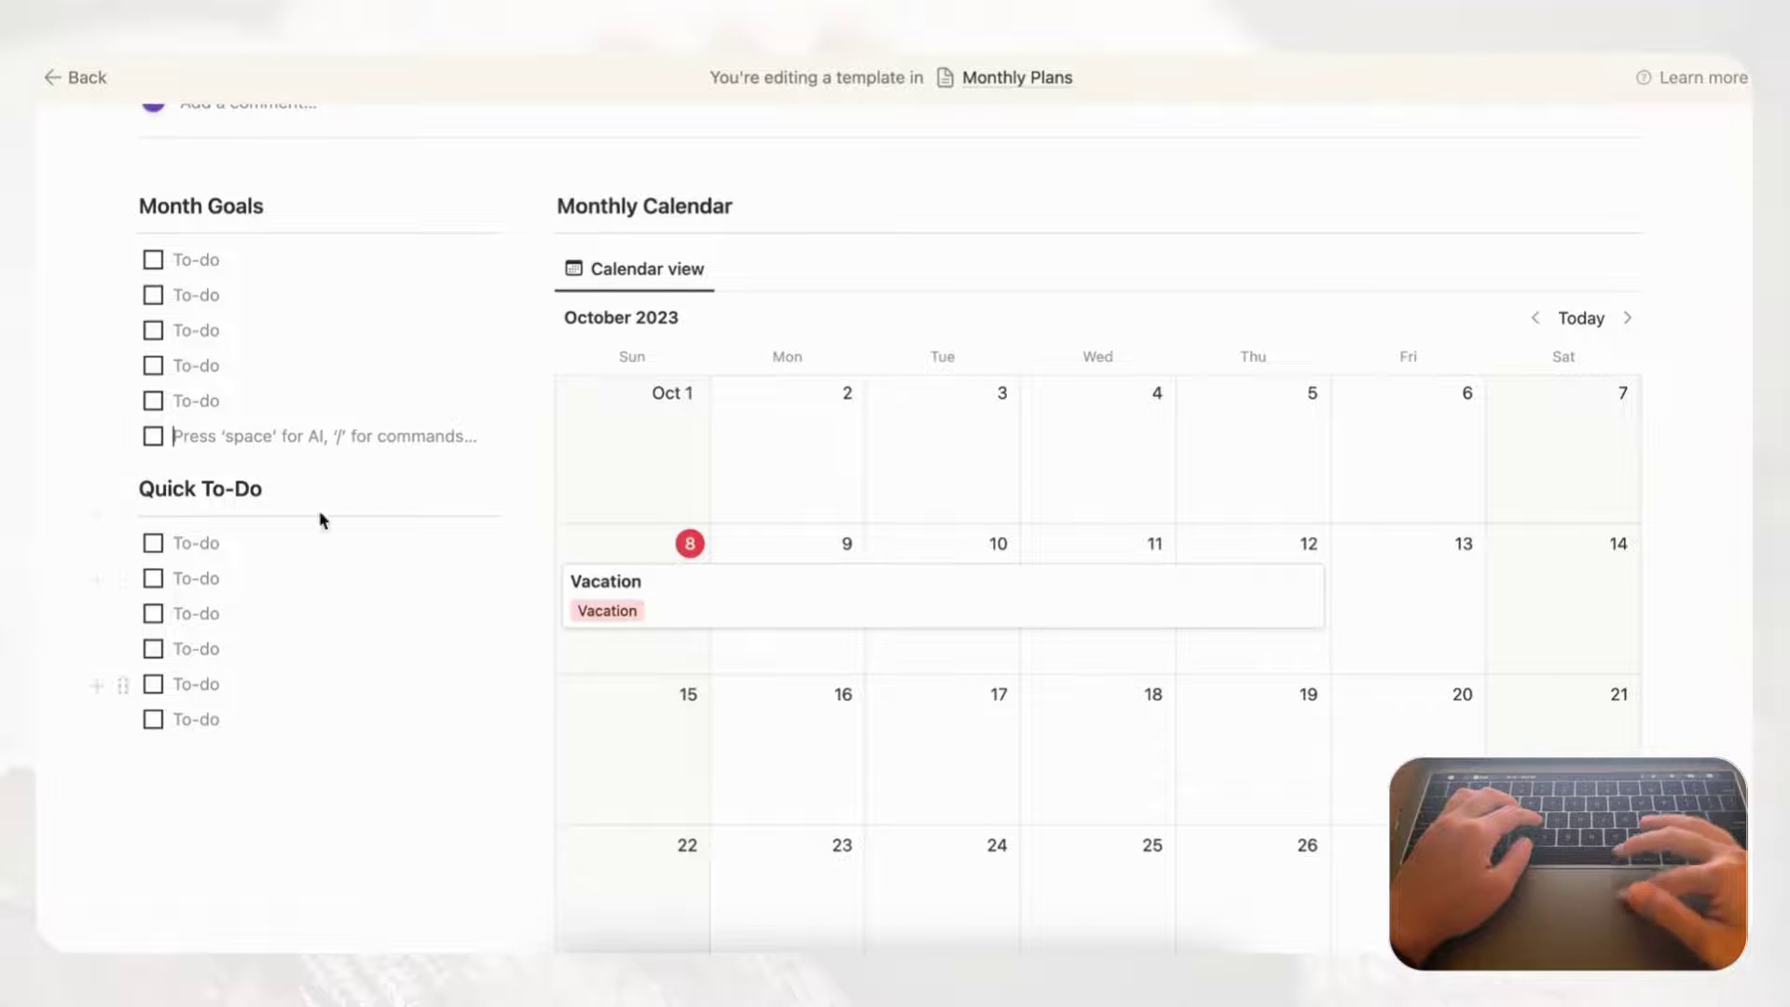
scroll(376, 700, up, 3)
scroll(377, 701, down, 3)
scroll(377, 701, down, 1)
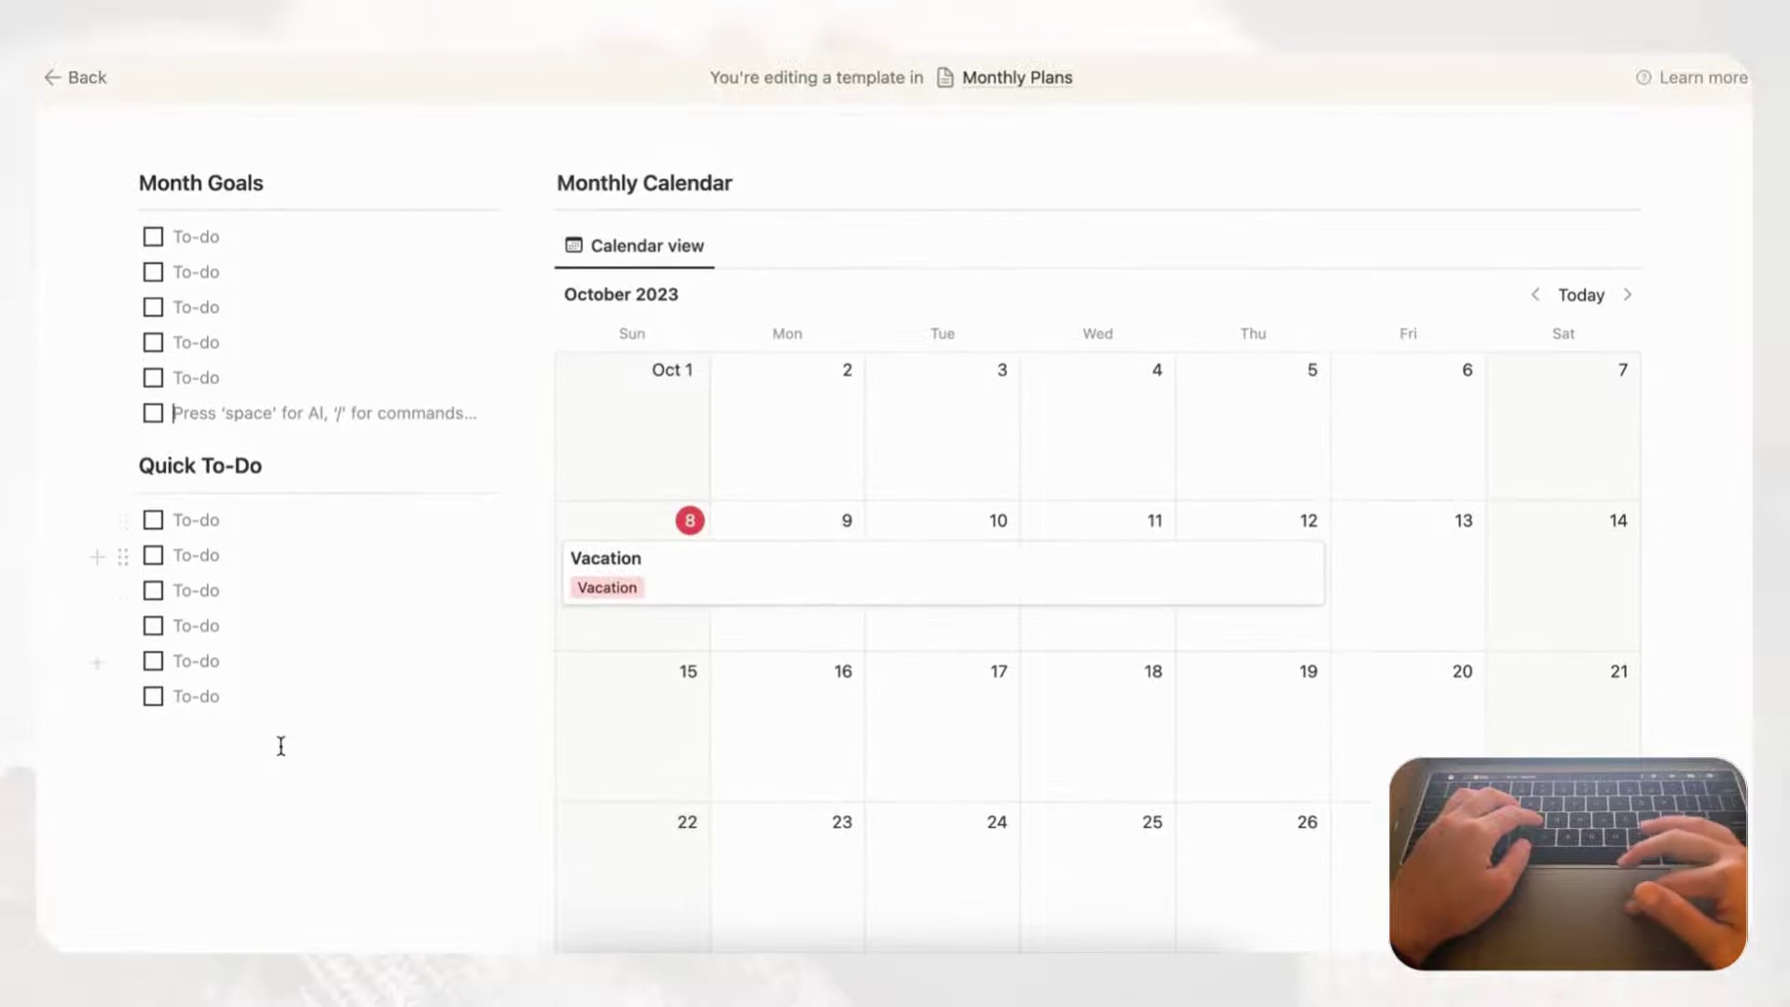
scroll(473, 829, down, 4)
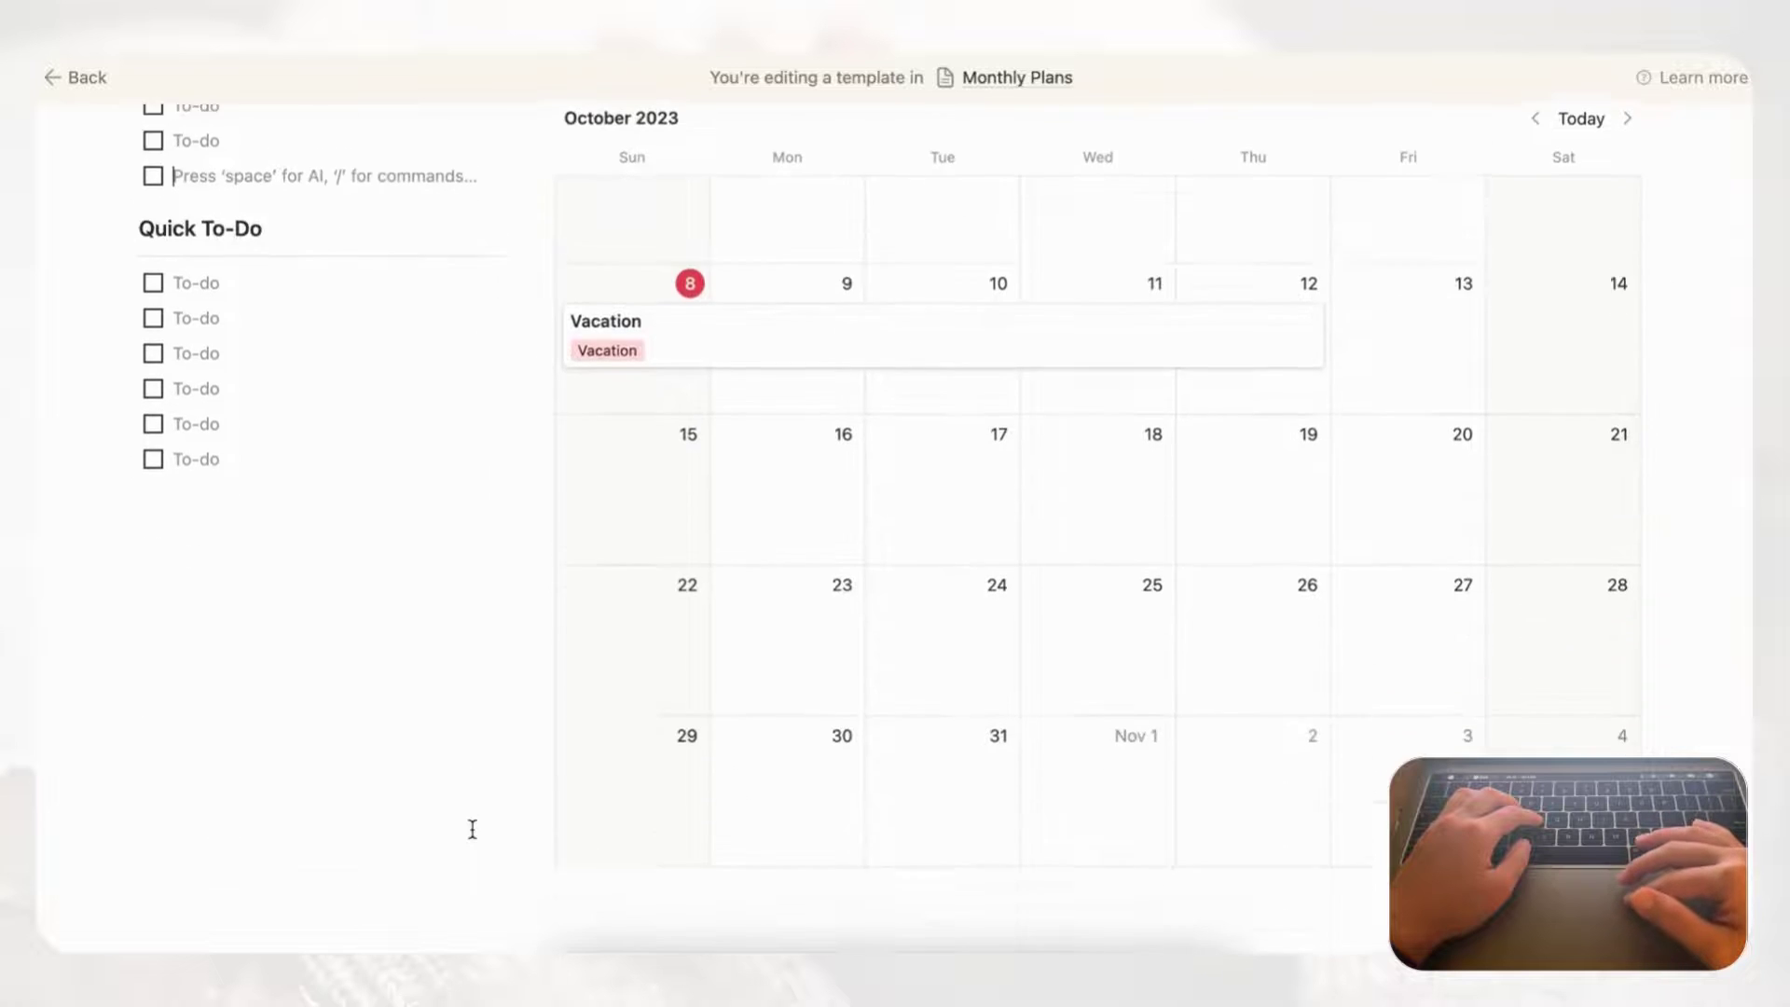
- Add a Heading 3 reading "Beginning of Month - Reflection" below the columns with a divider beneath it
click(310, 729)
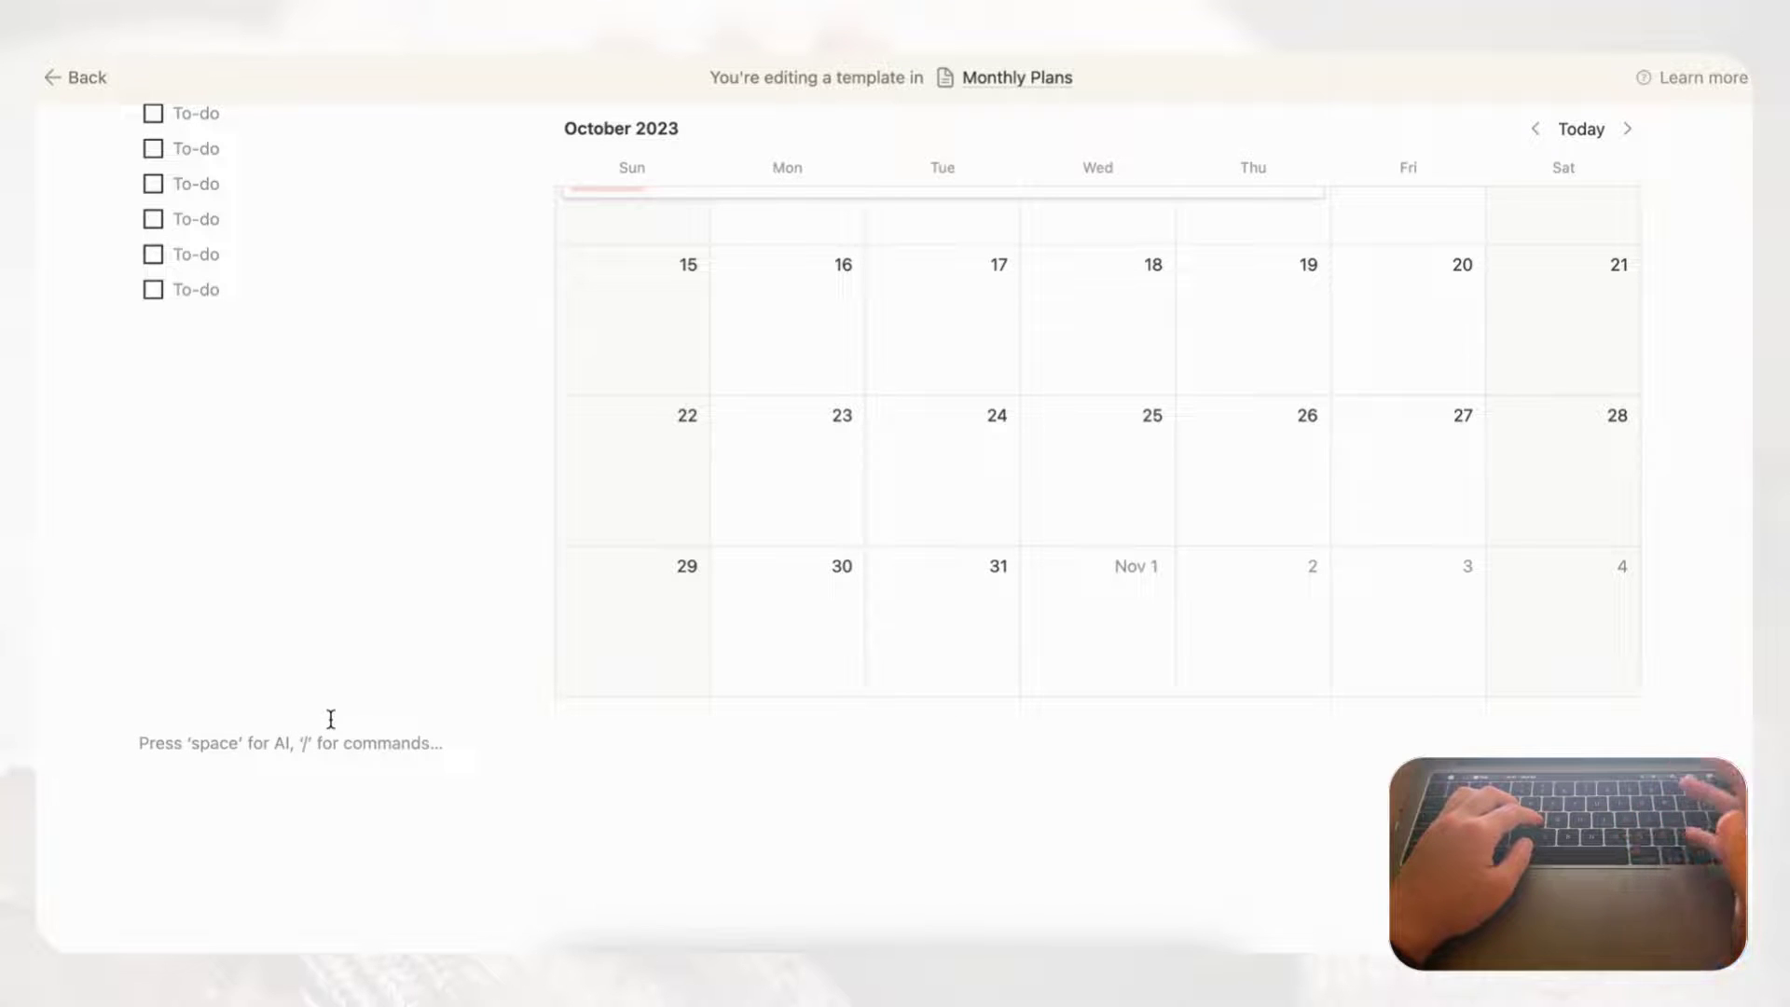
text(/hea)
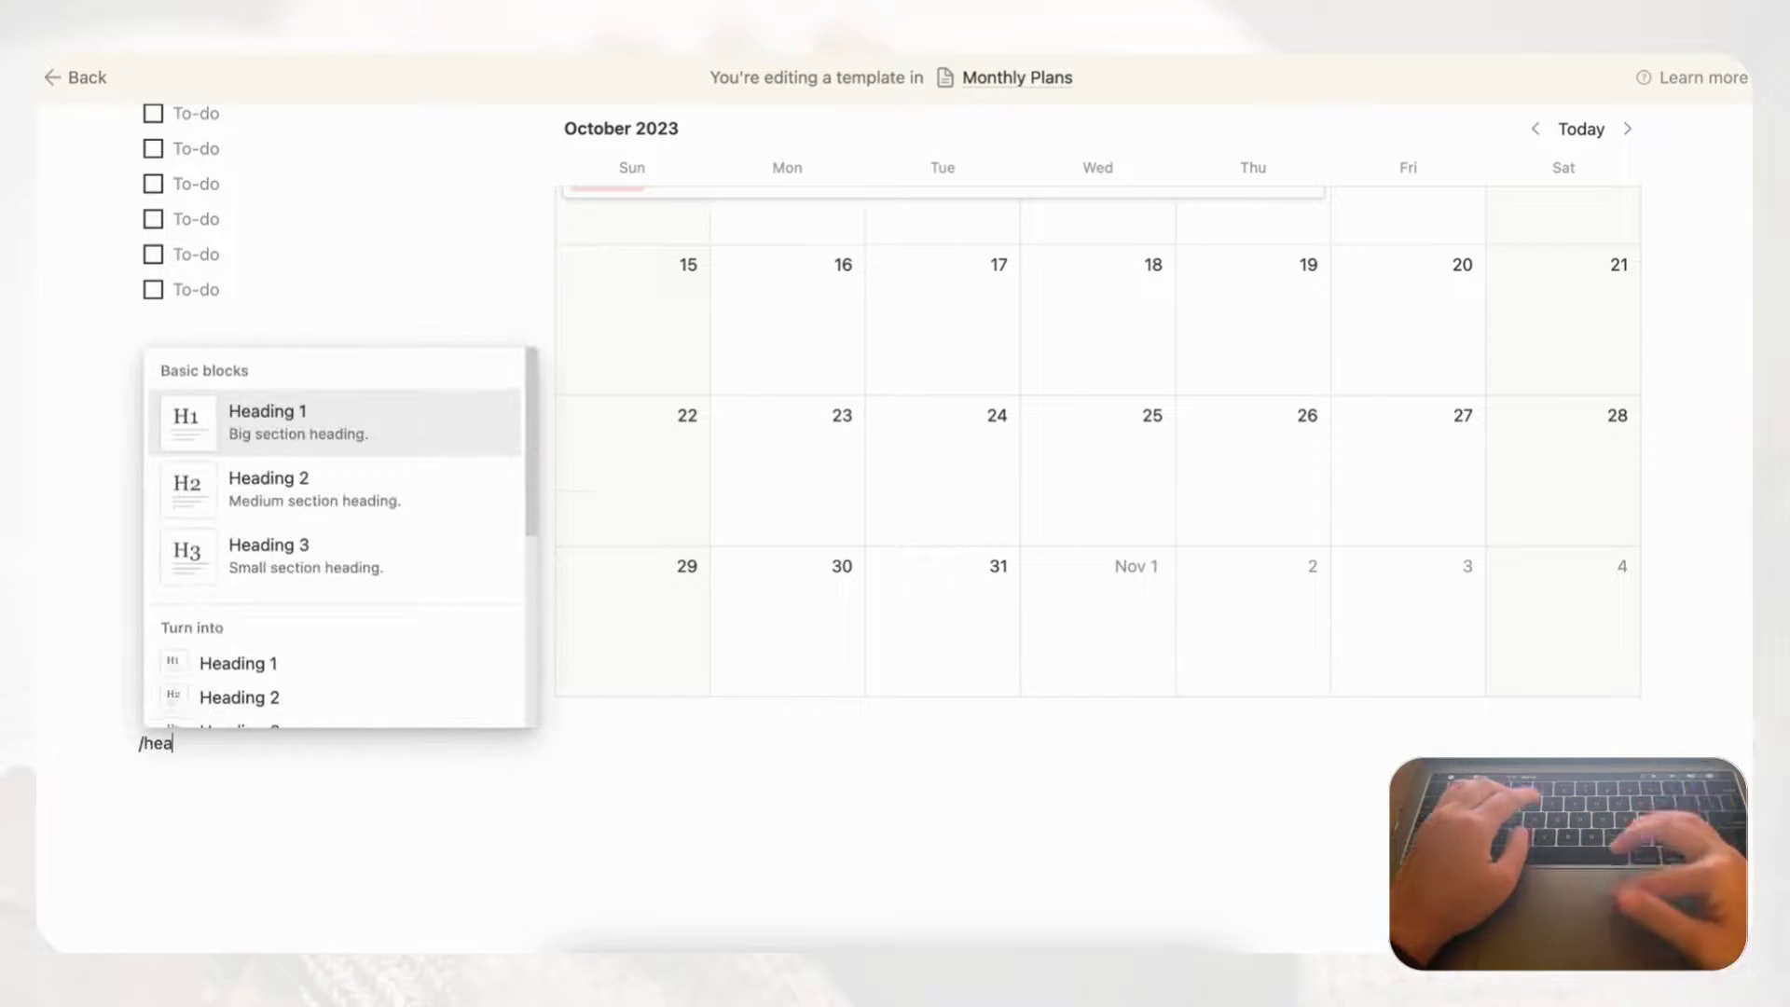
click(393, 561)
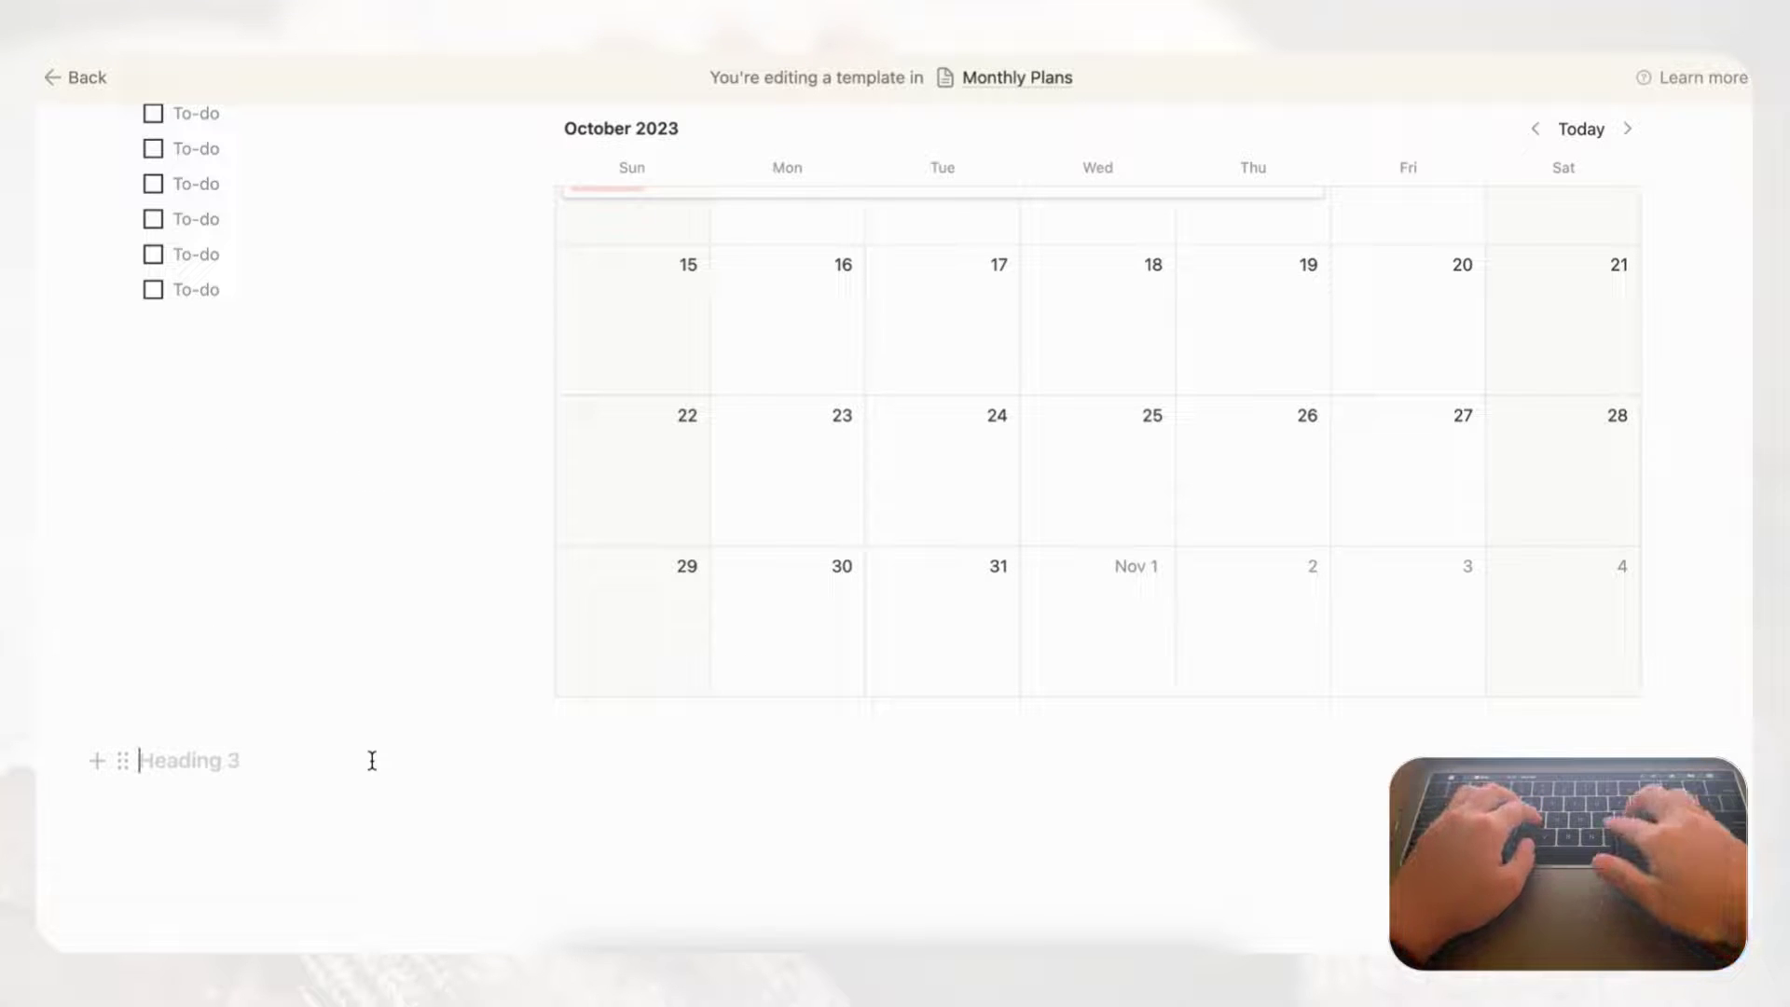
text(Beginning of Month - R)
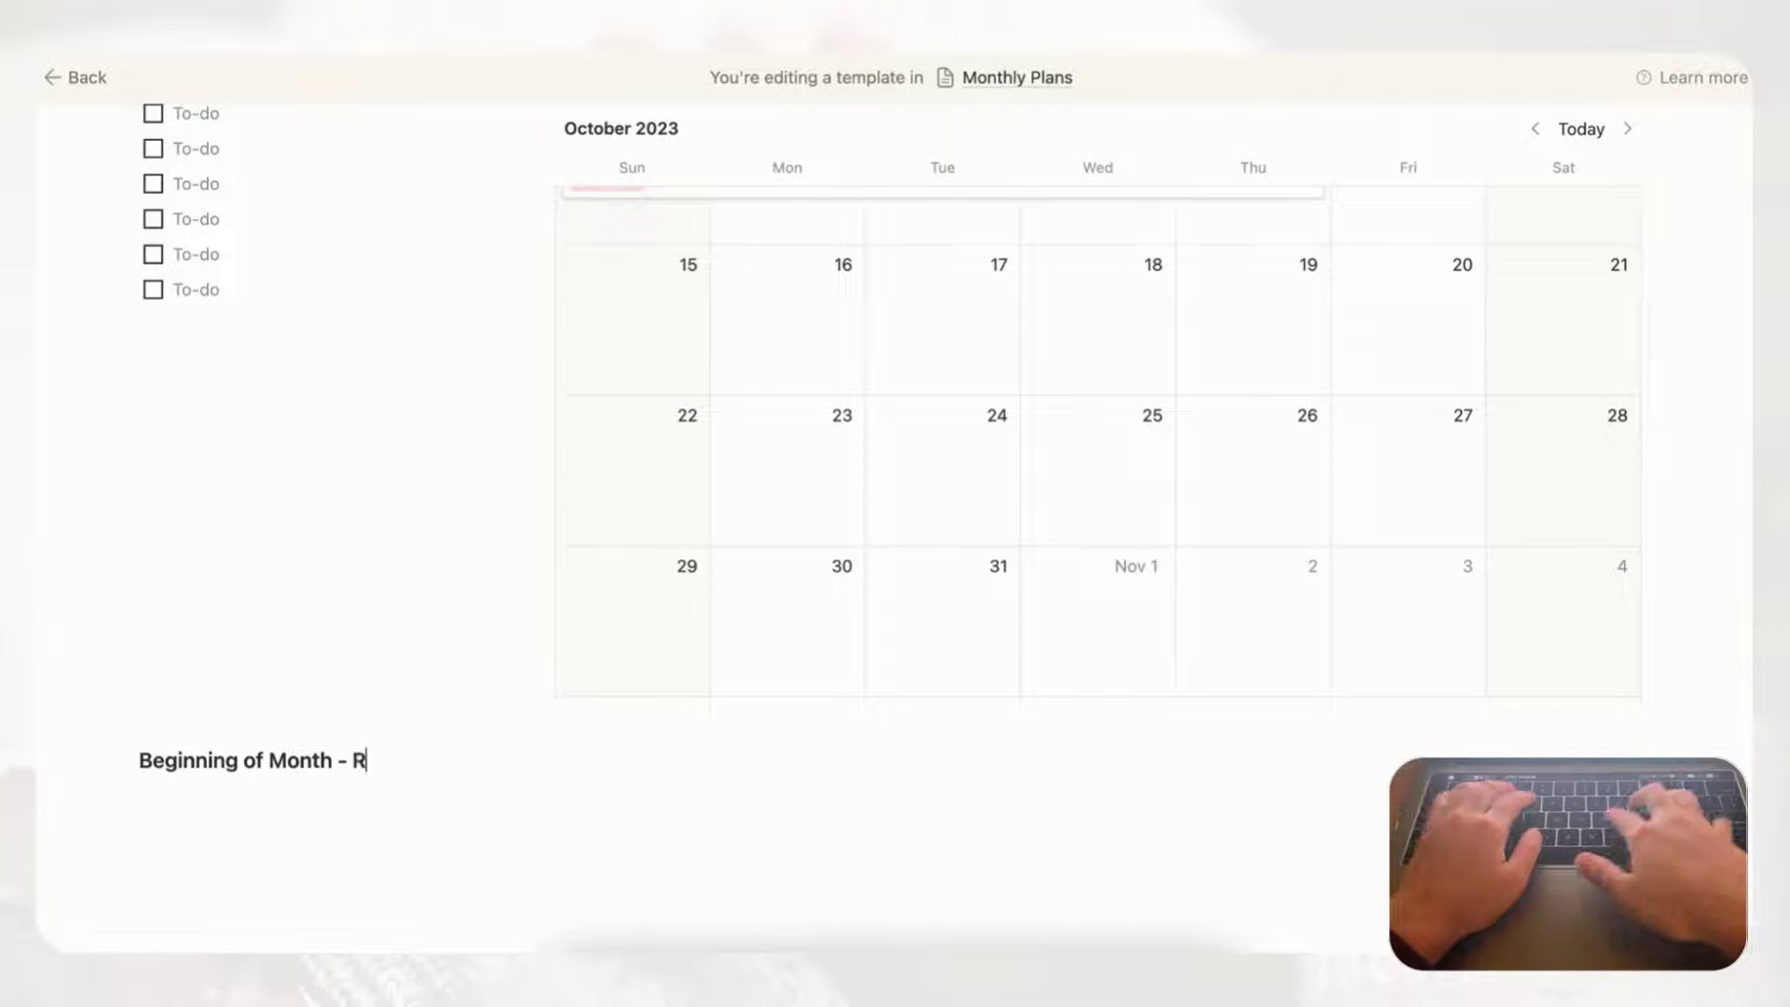
text(eflection)
key(Return)
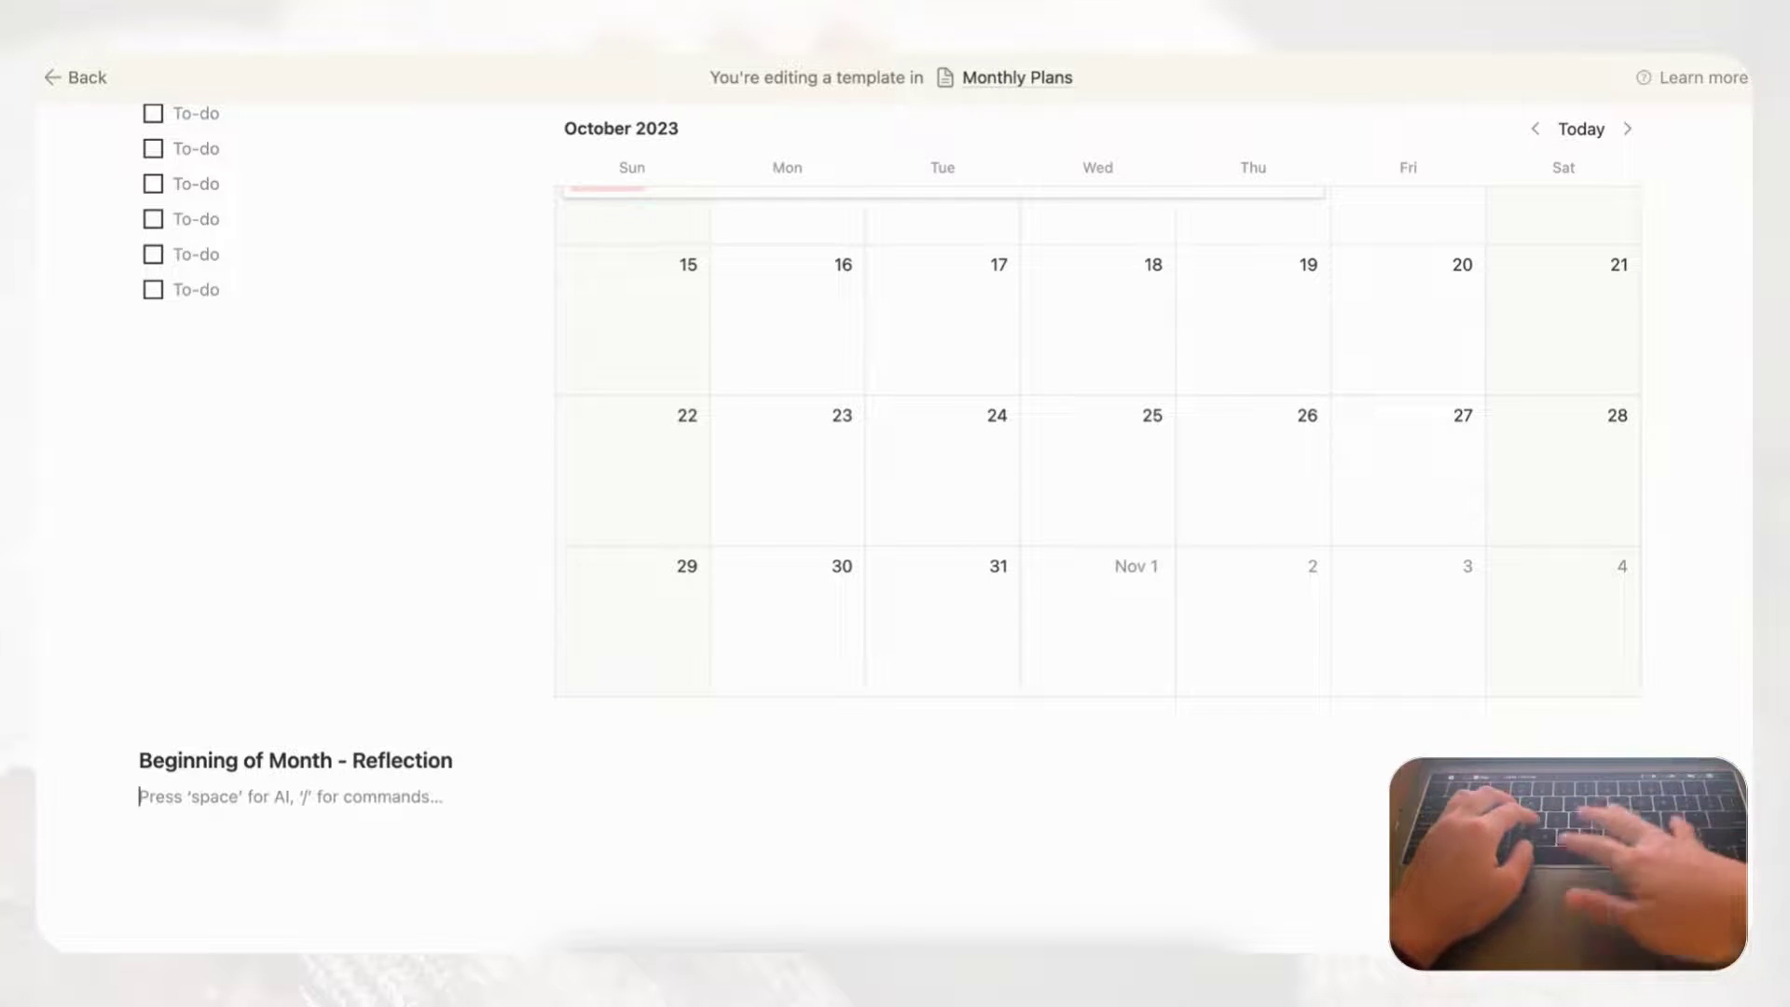
text(/divider)
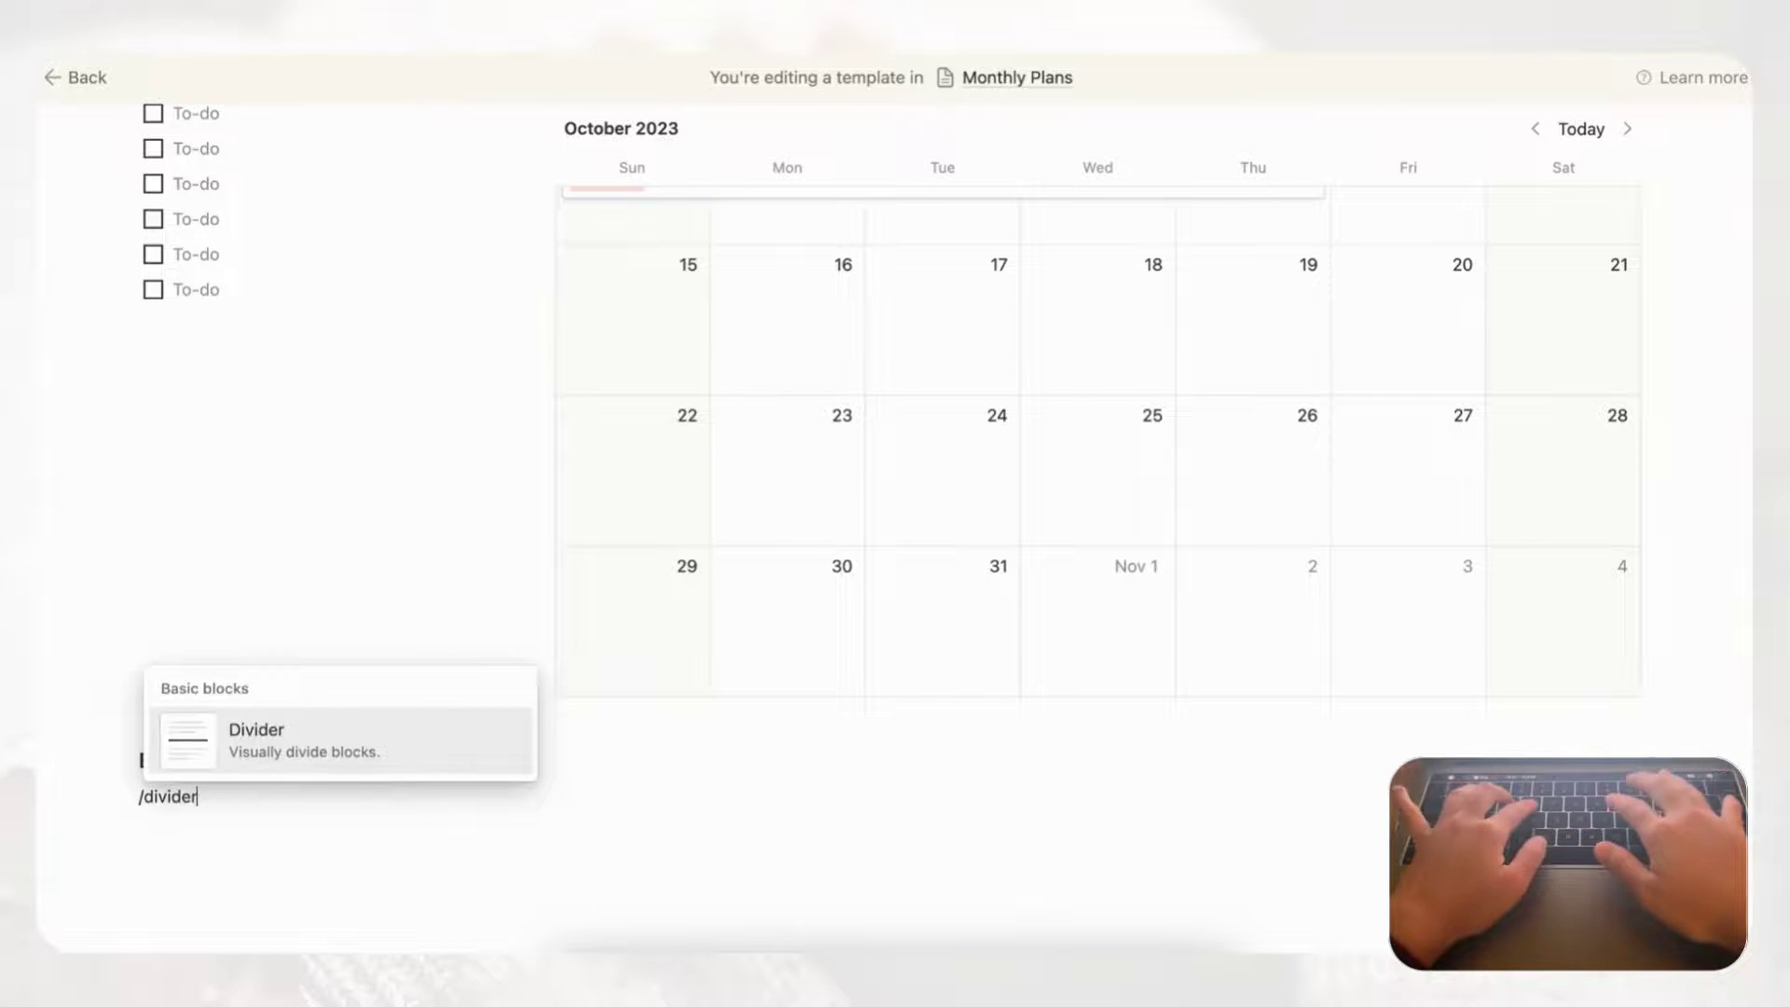
key(Return)
- Write "What do I want to accomplish this month?" and "What do I want to prioritize this month?" under the divider, separated by an empty line
scroll(890, 464, down, 2)
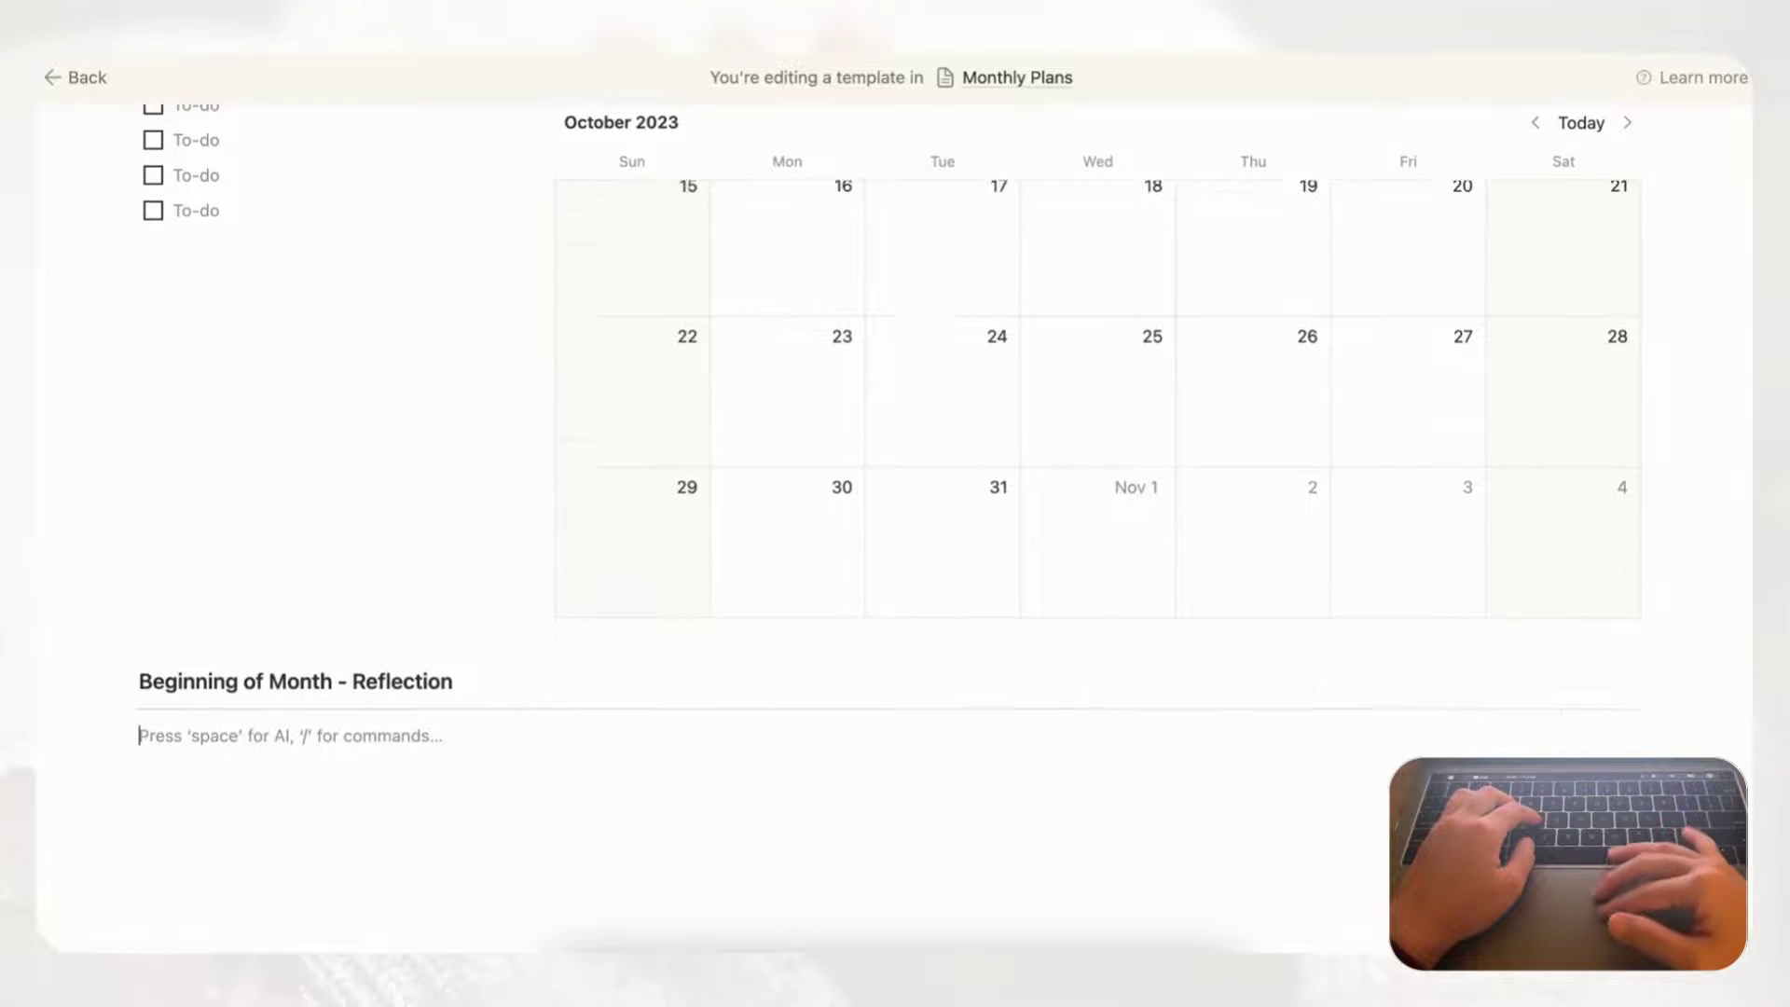
text(W)
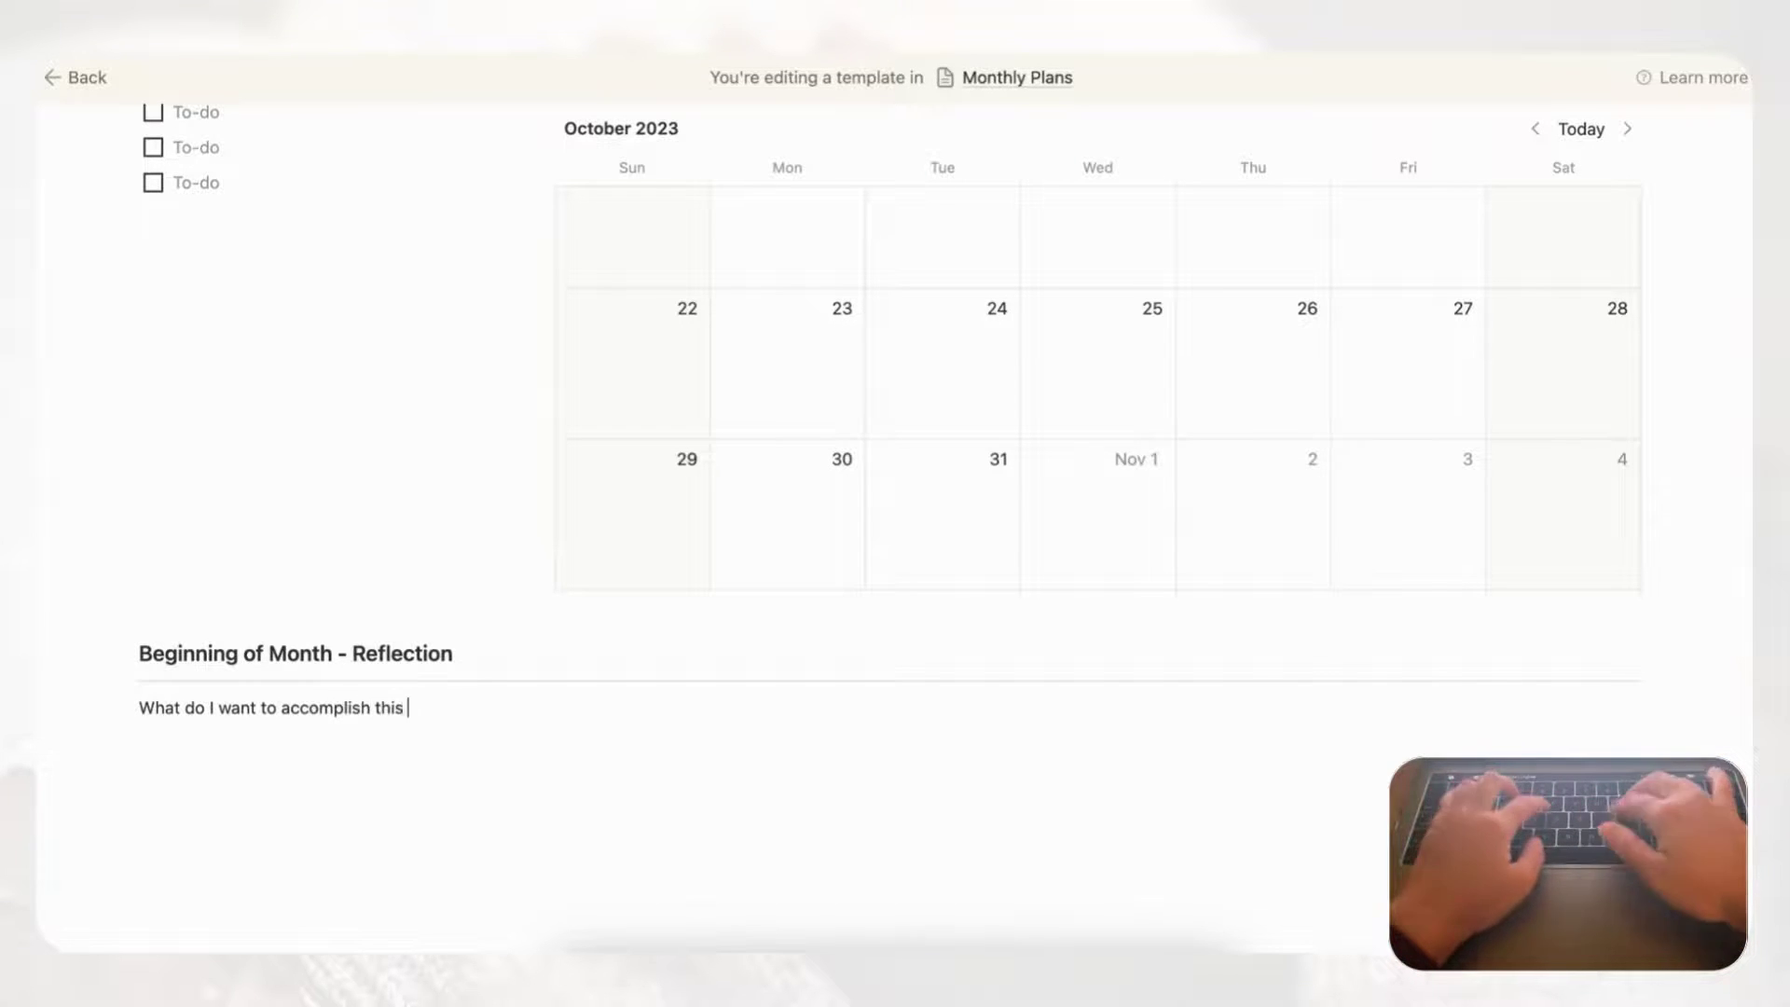
key(Return)
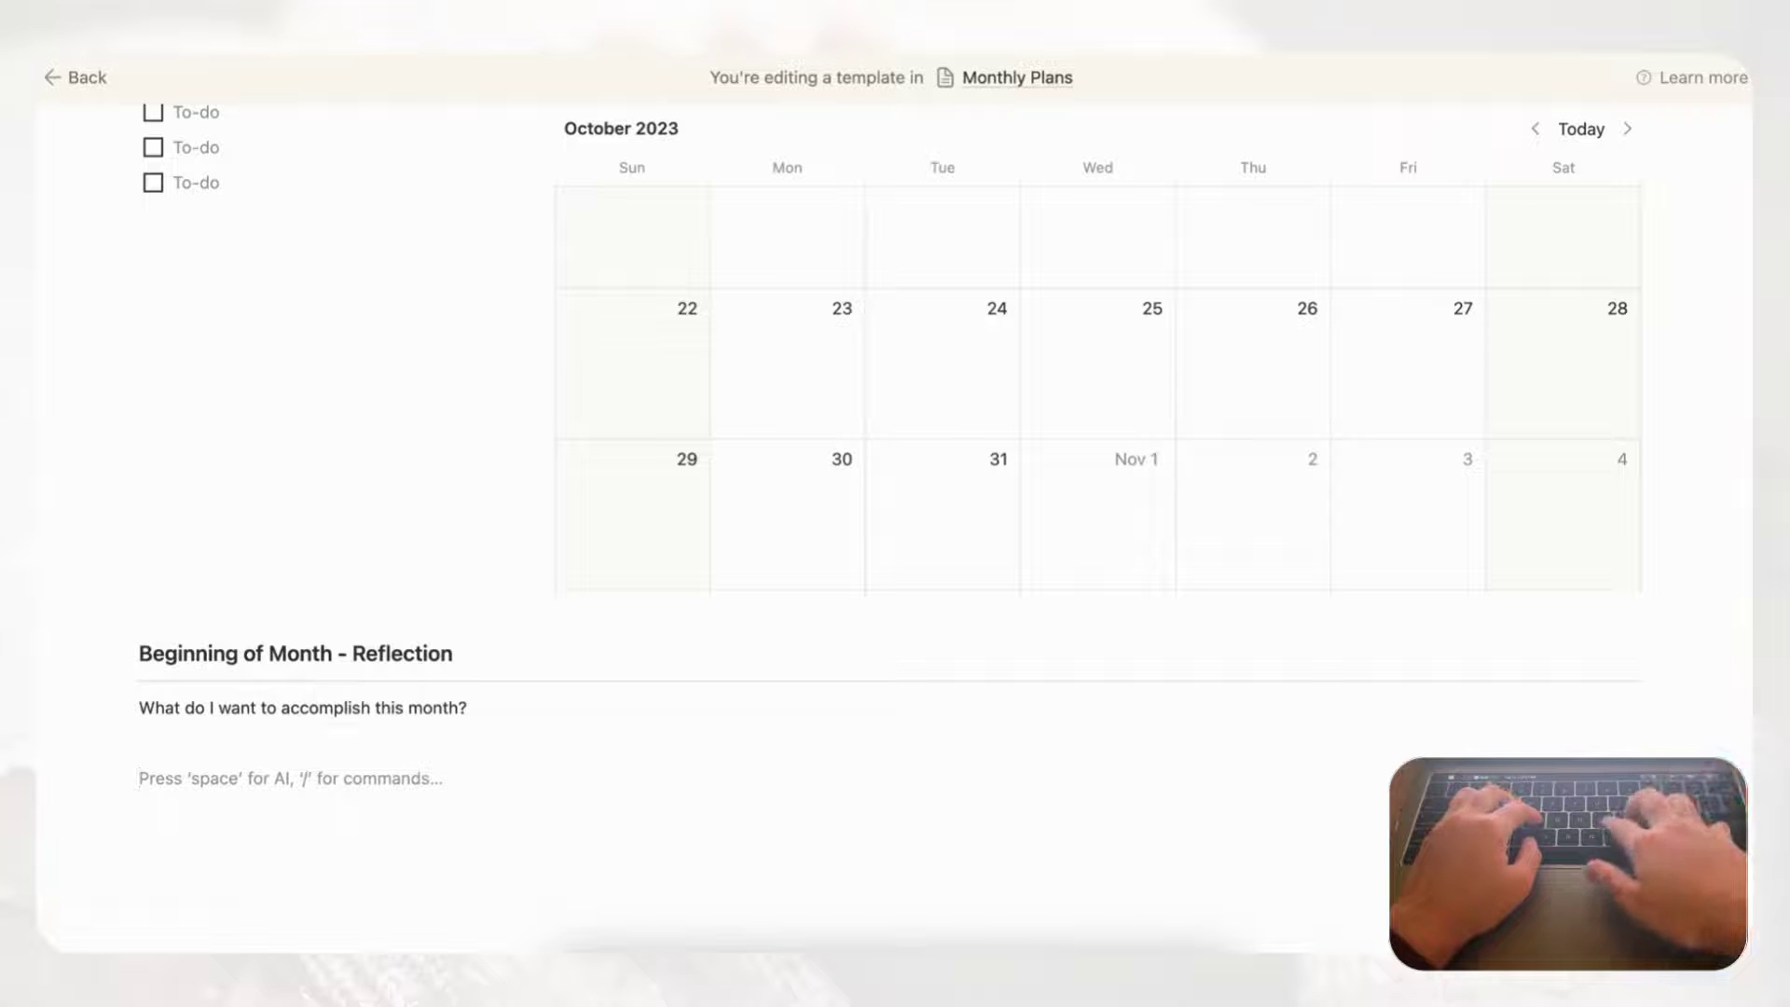
text(What do I want to prioritize this month)
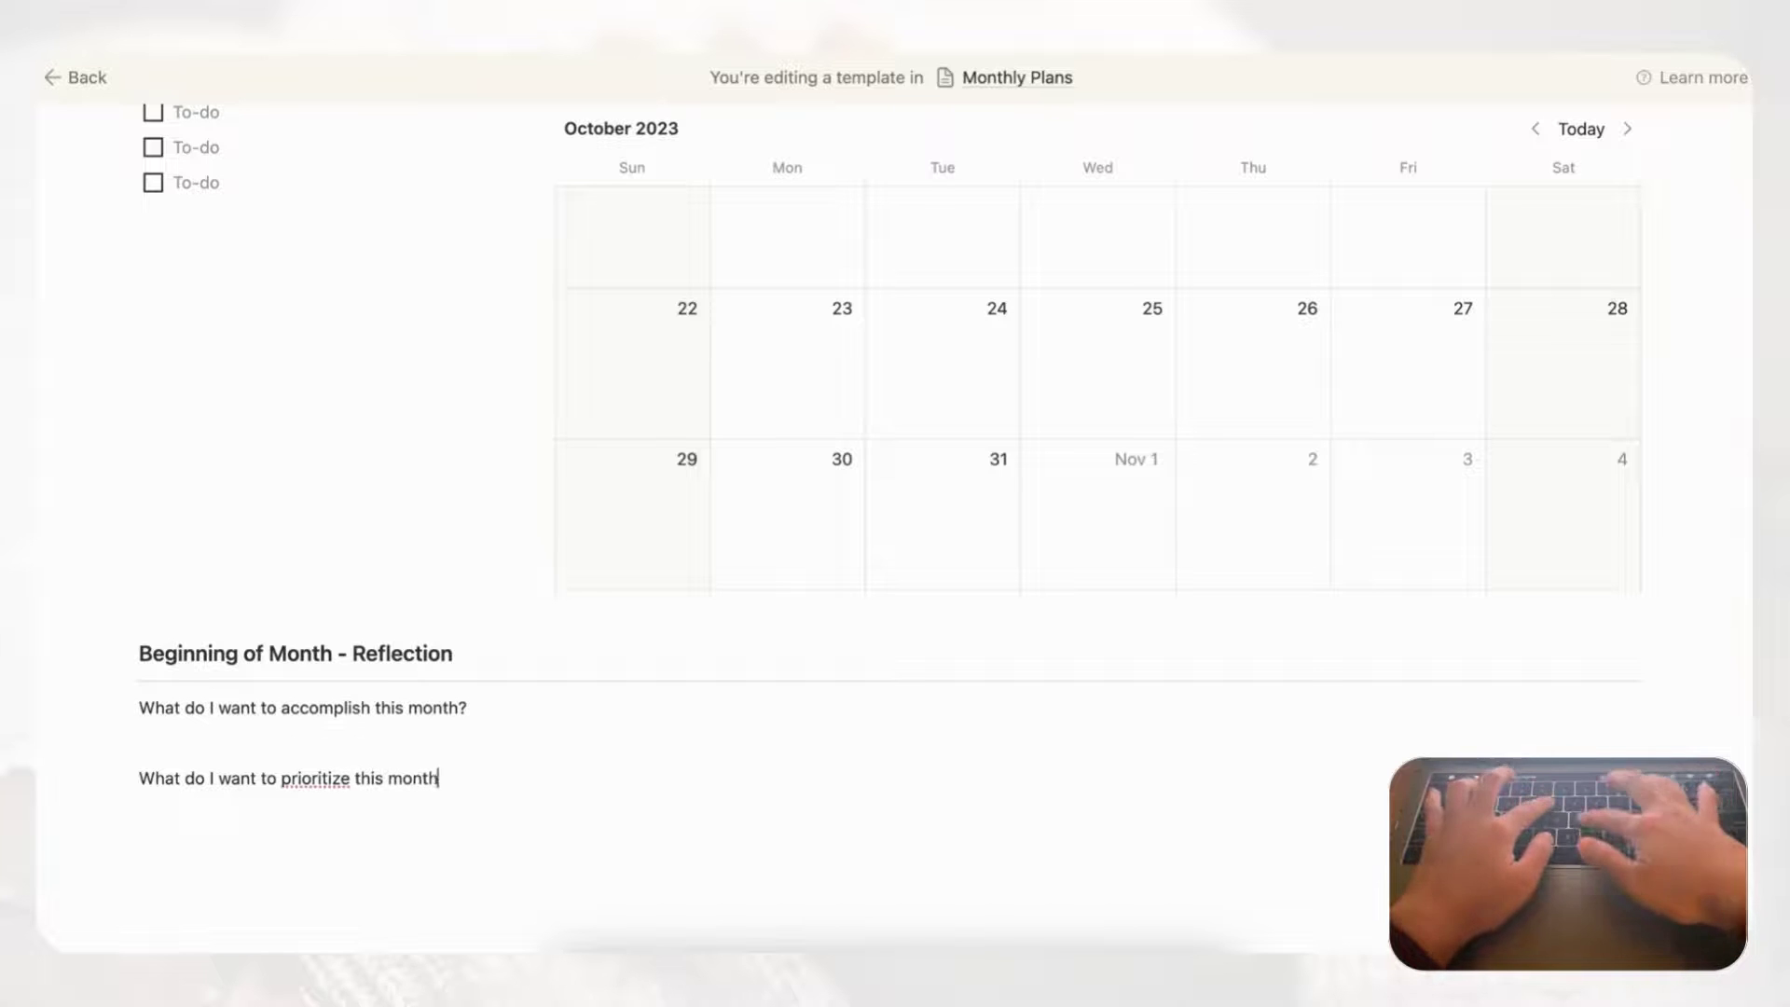
text(?)
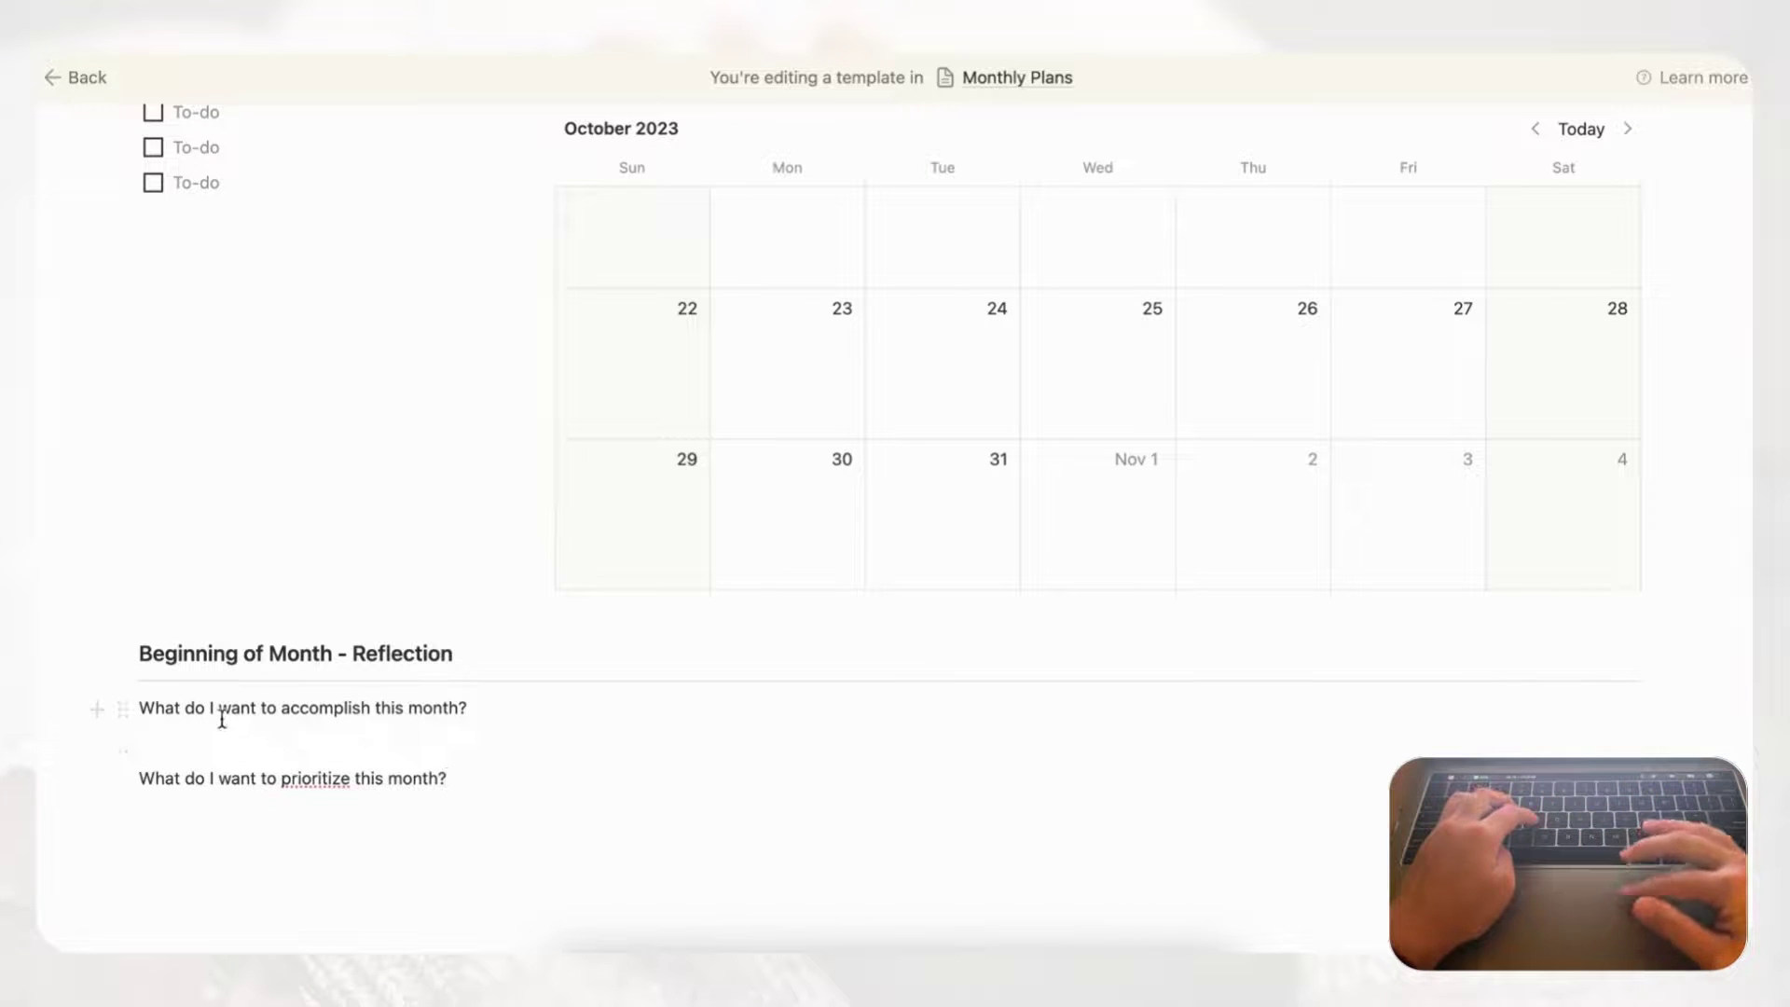
click(122, 709)
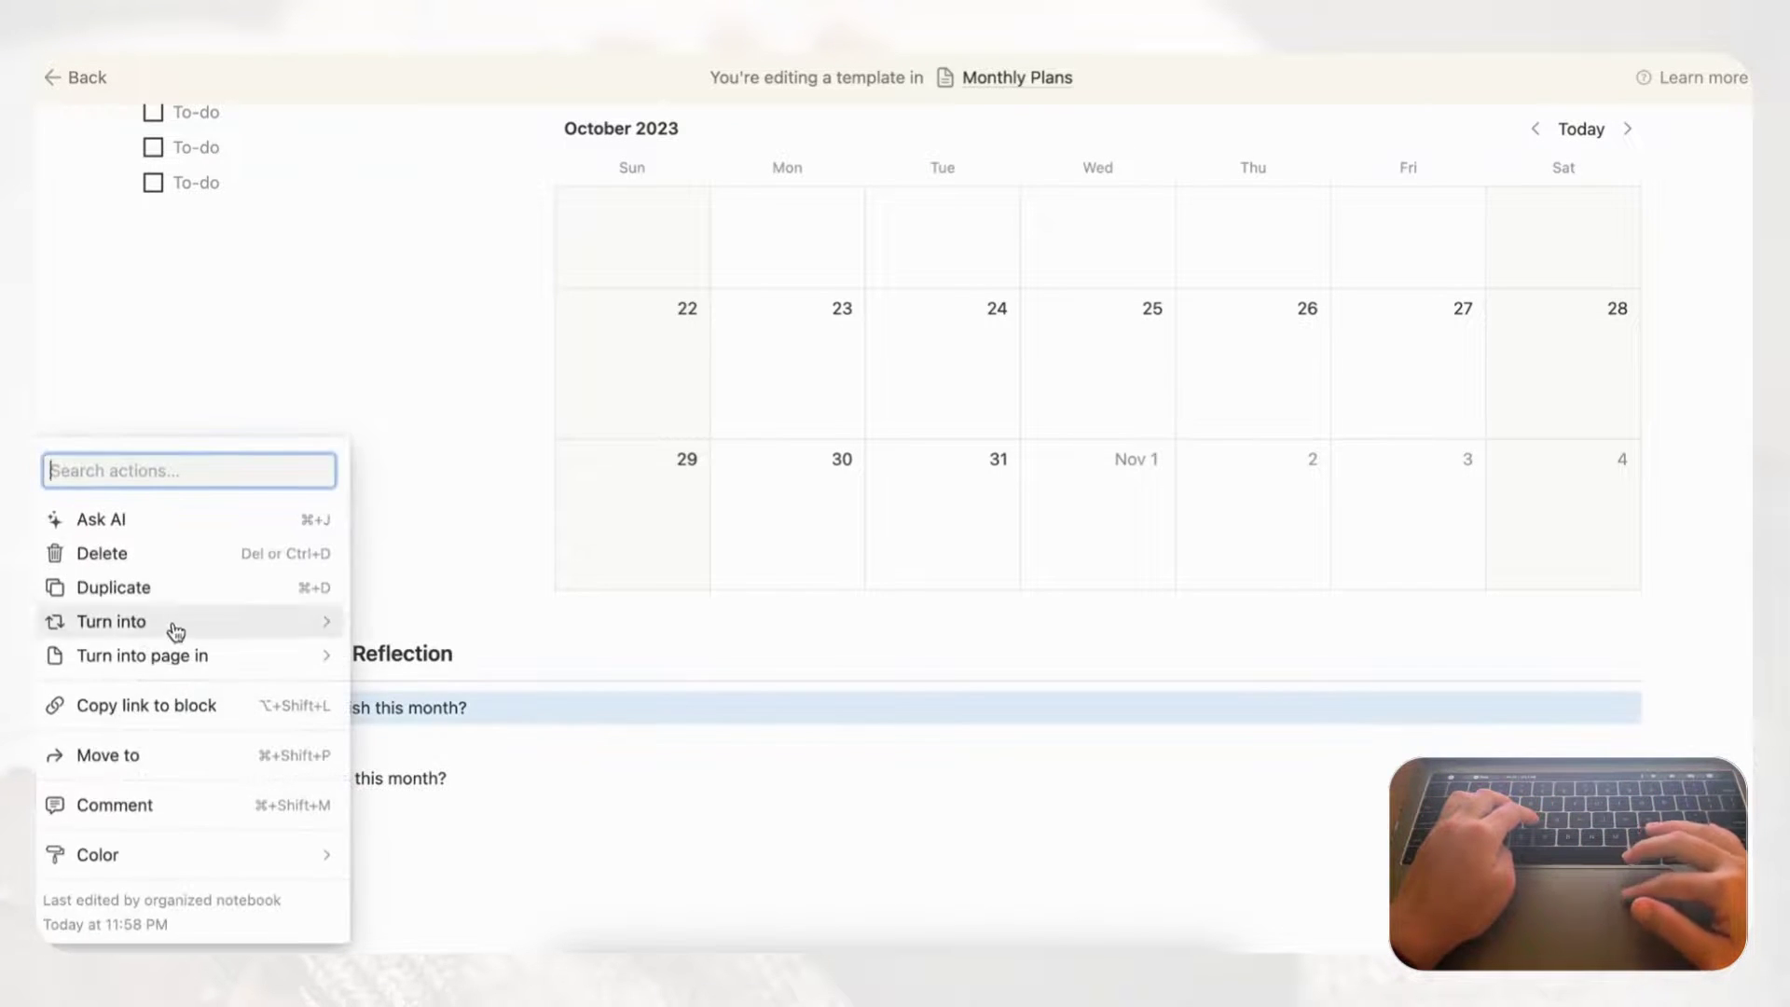
mouse_move(171, 625)
key(Escape)
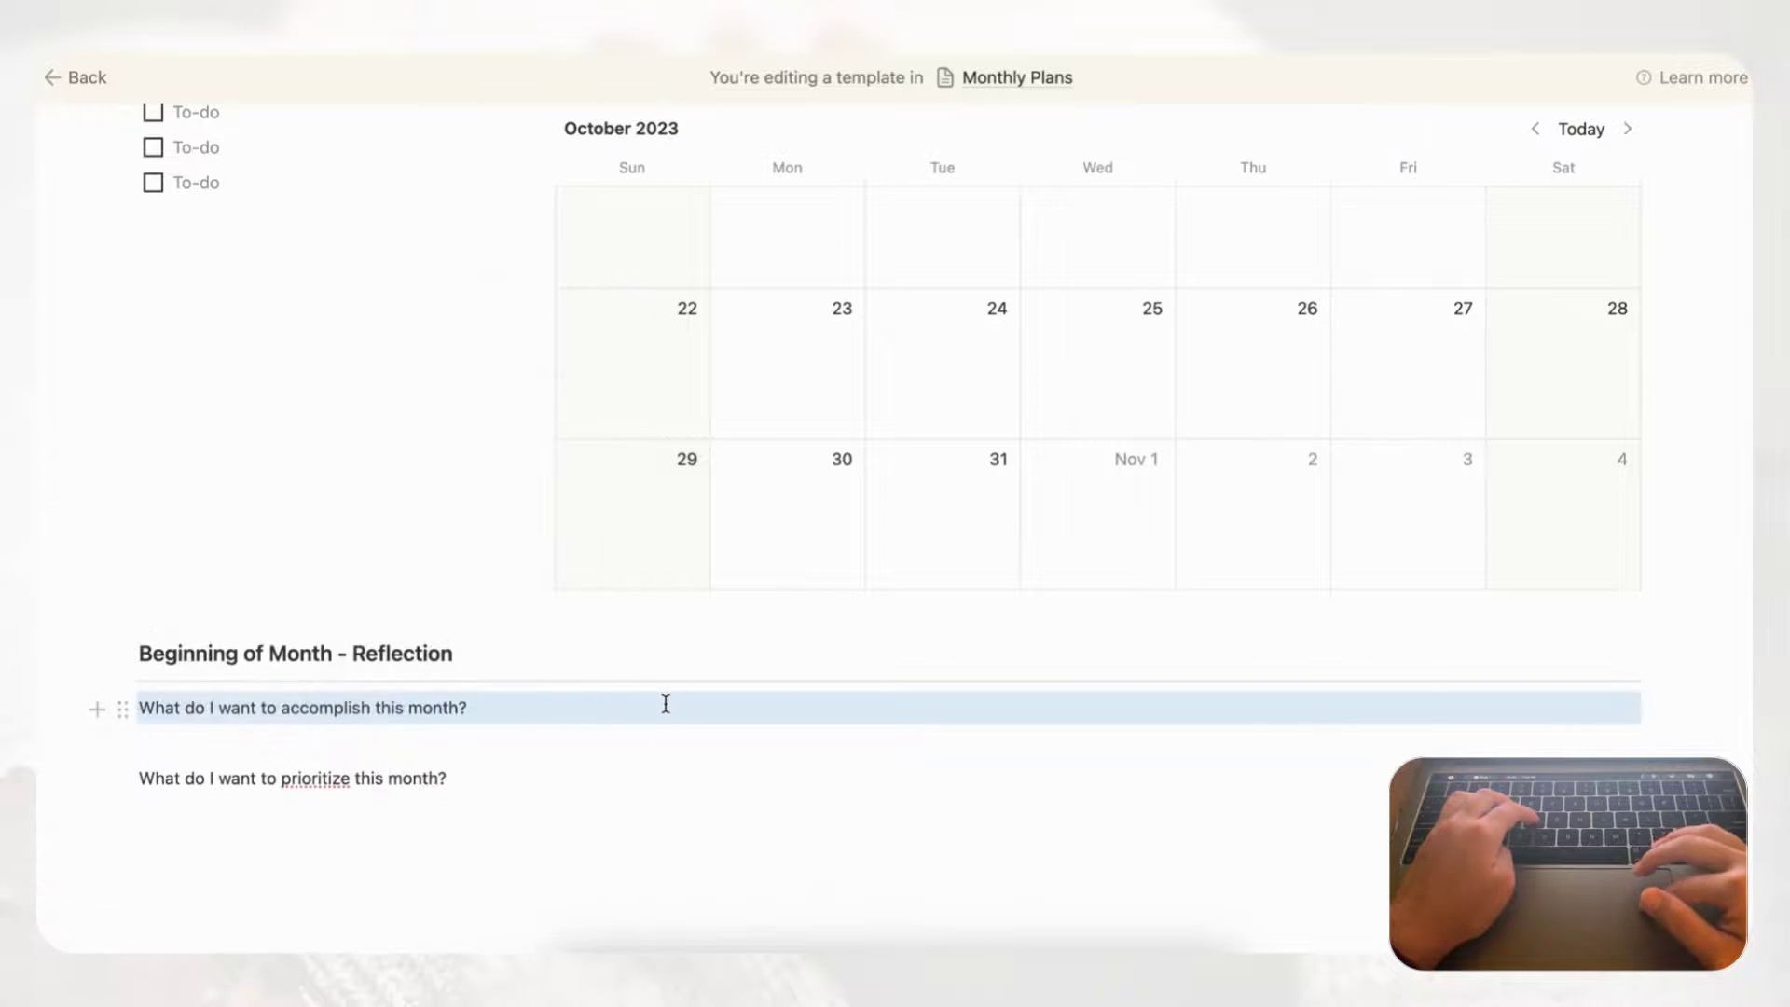
- Make the question "What do I want to accomplish this month?" bold
triple_click(663, 703)
click(464, 662)
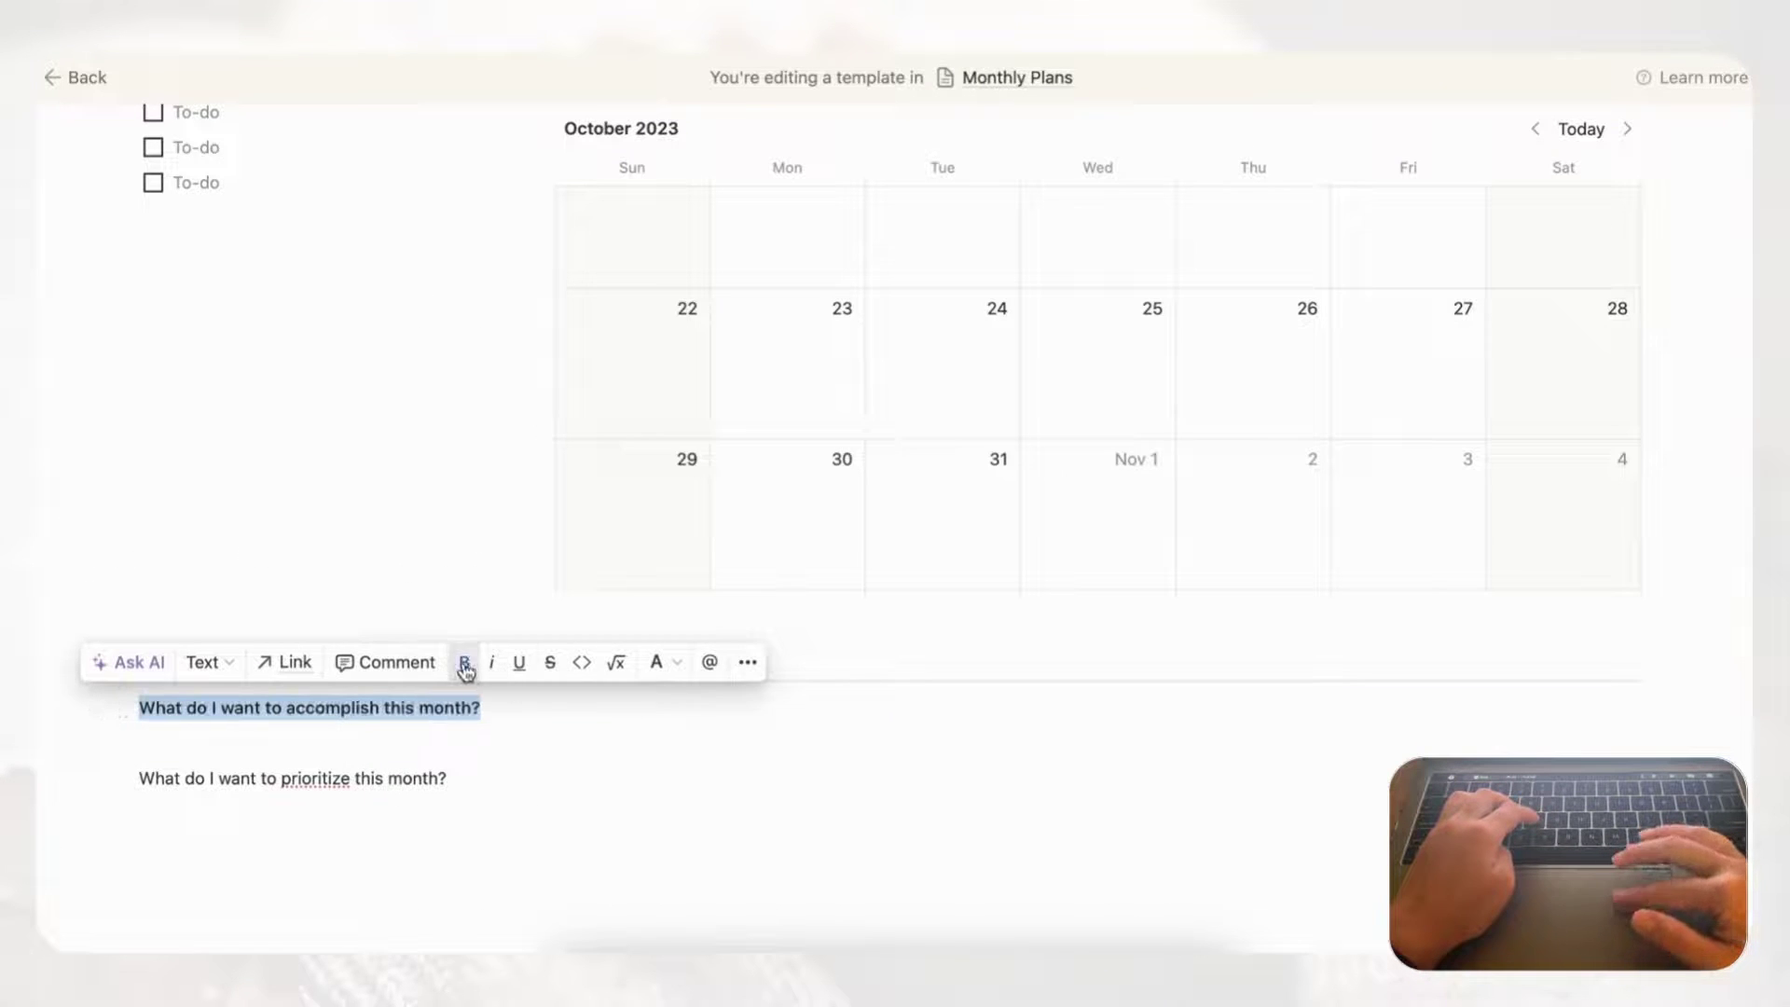
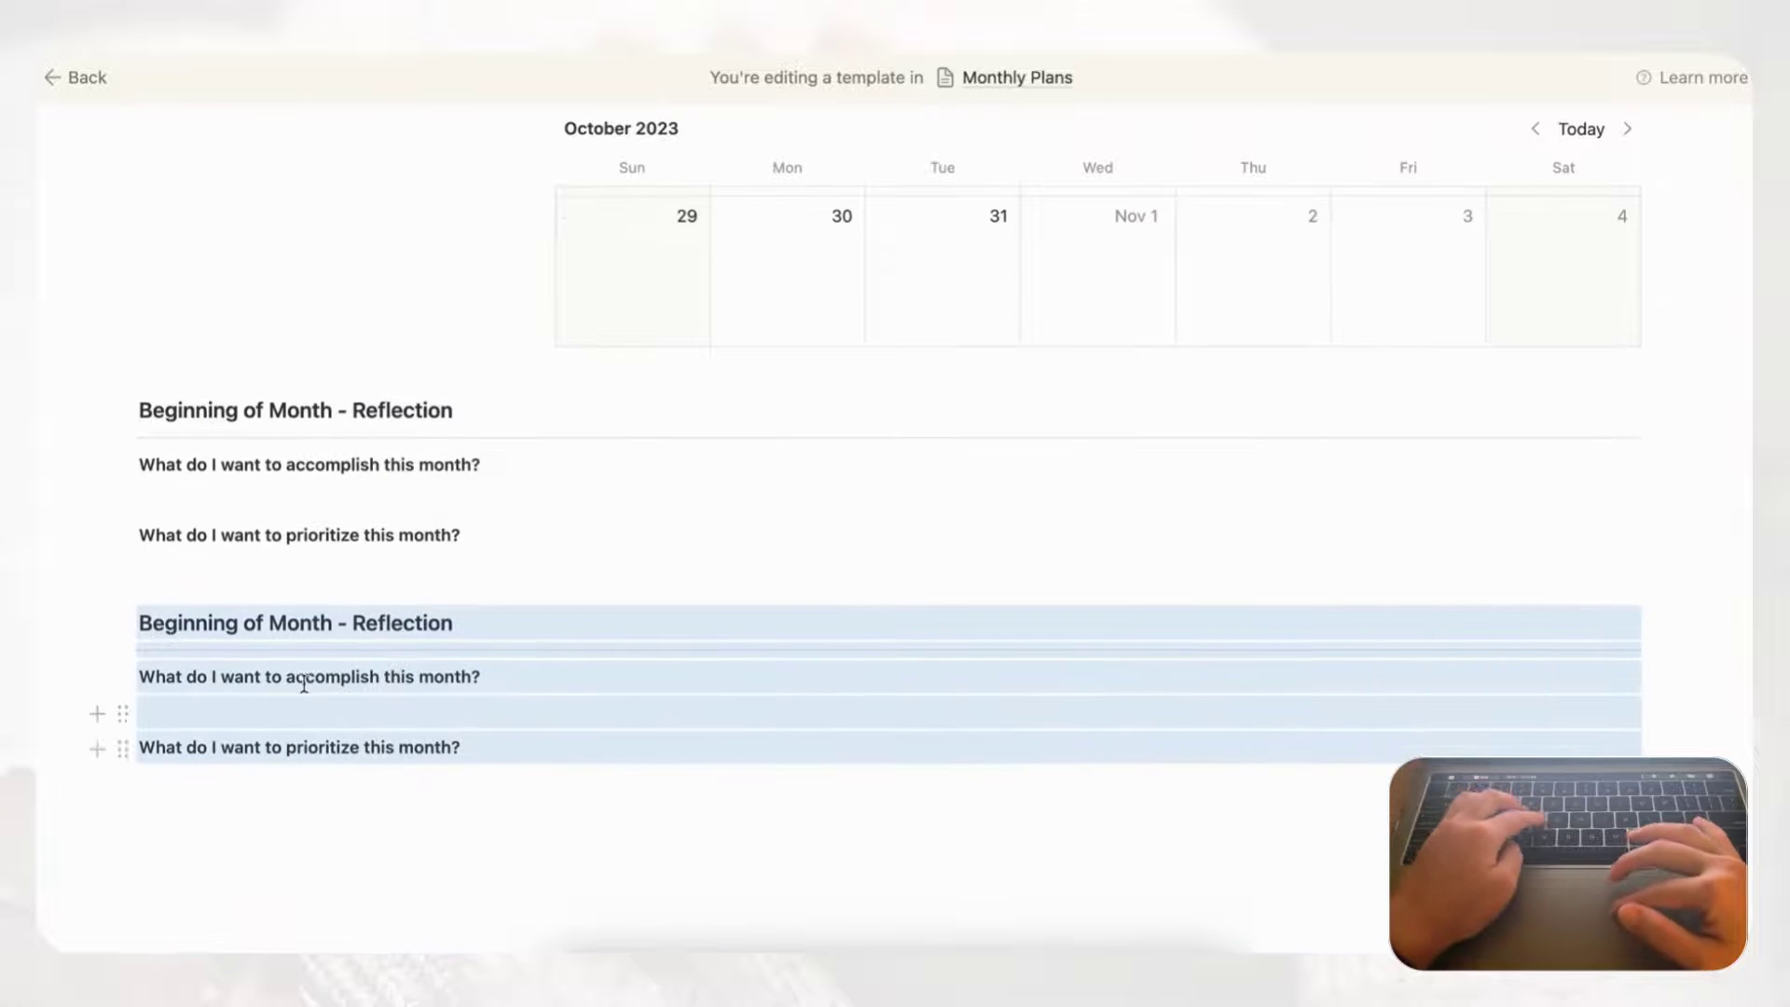
- Change the copied section's heading to "End of Month - Reflection" and its first question to "What did I accomplish this month?"
drag(241, 625, 124, 624)
text(End)
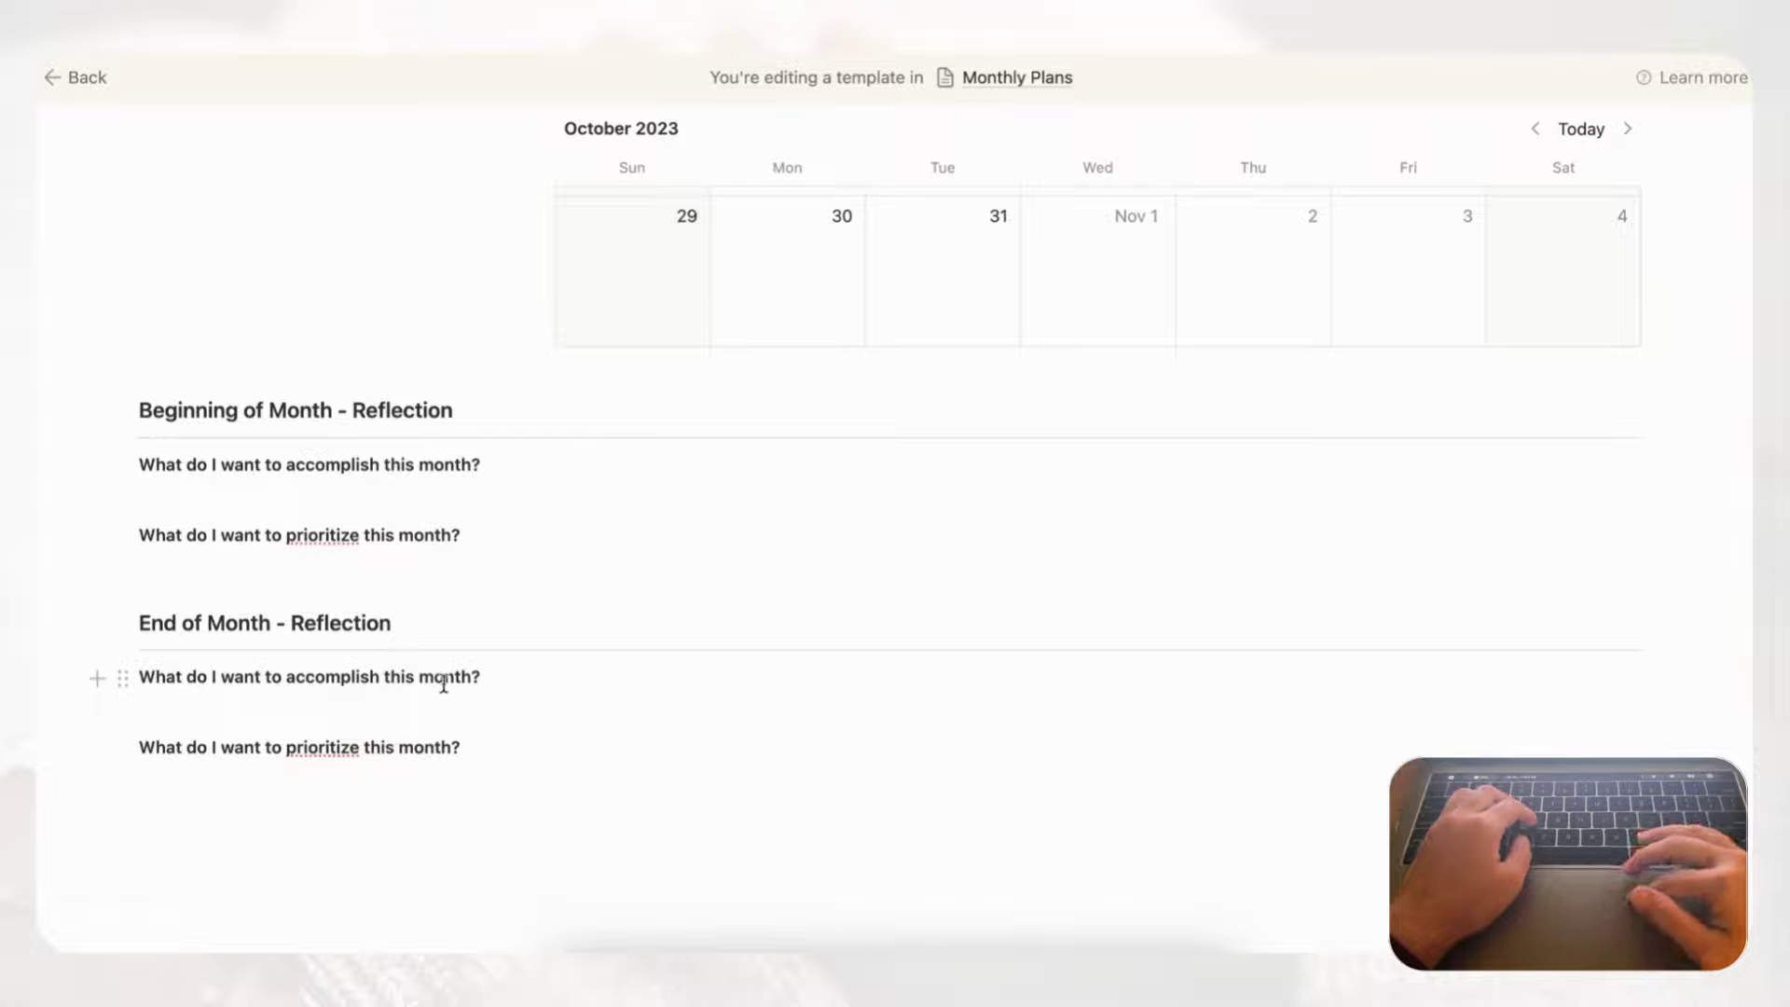
double_click(199, 674)
text(did)
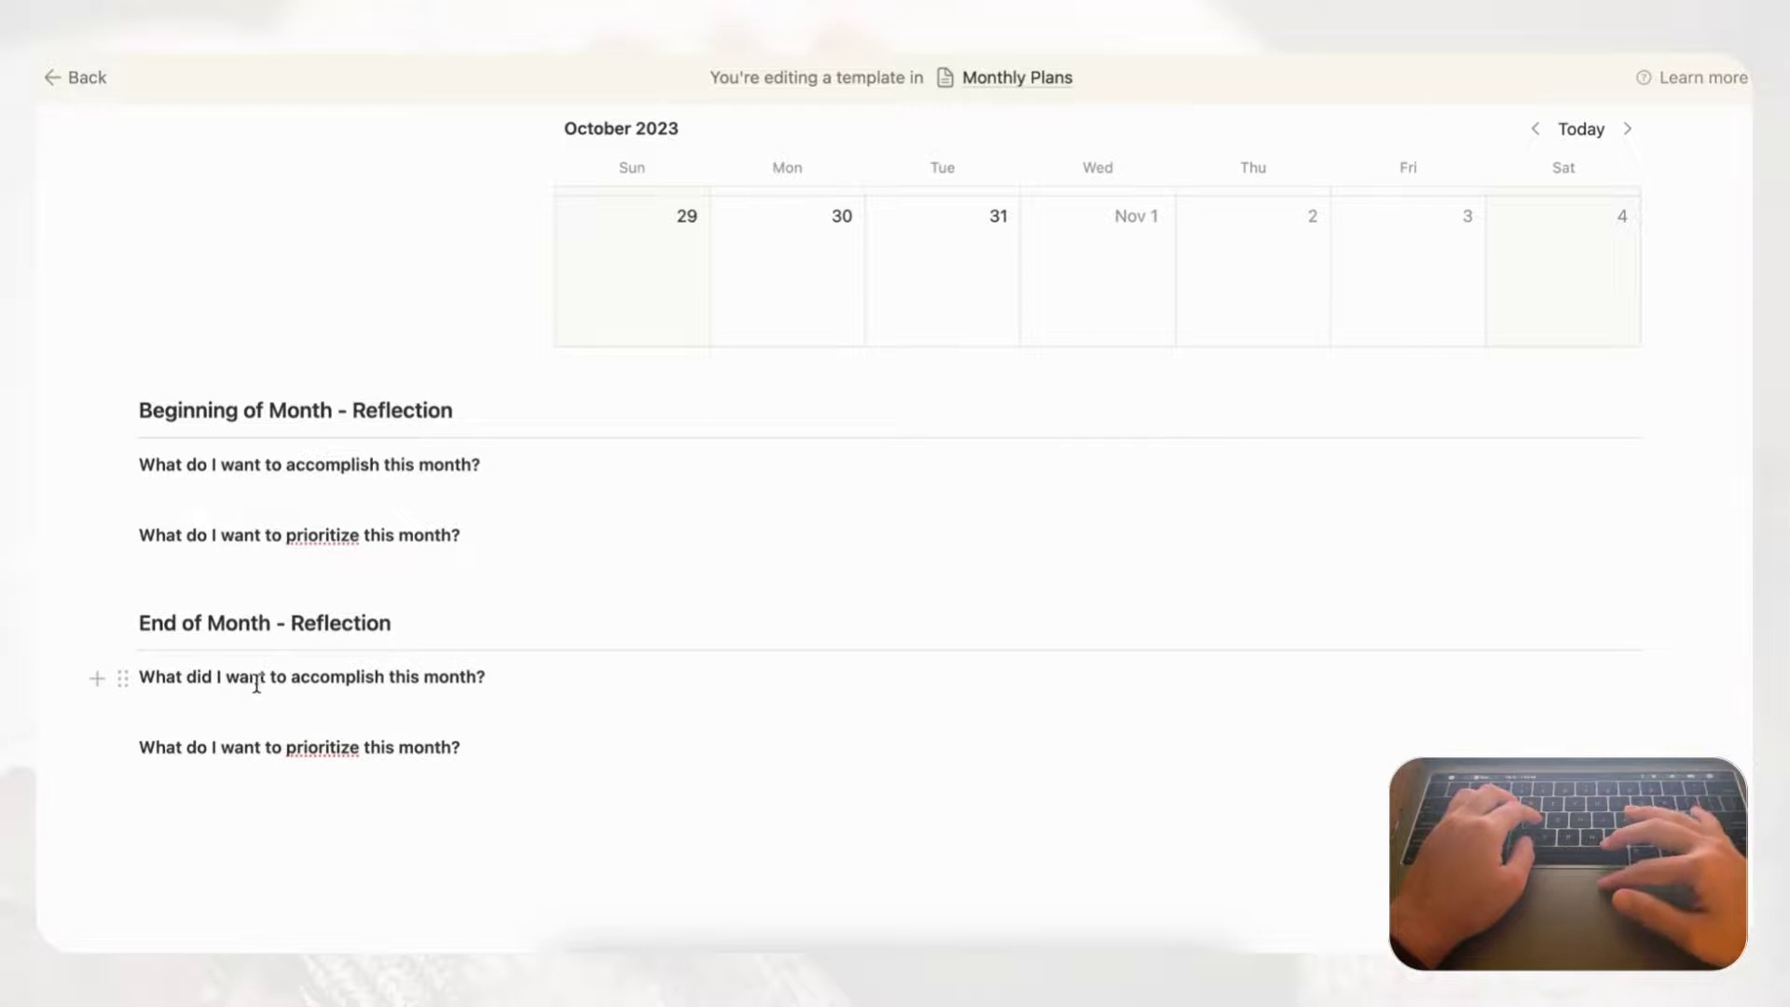
drag(276, 682, 199, 682)
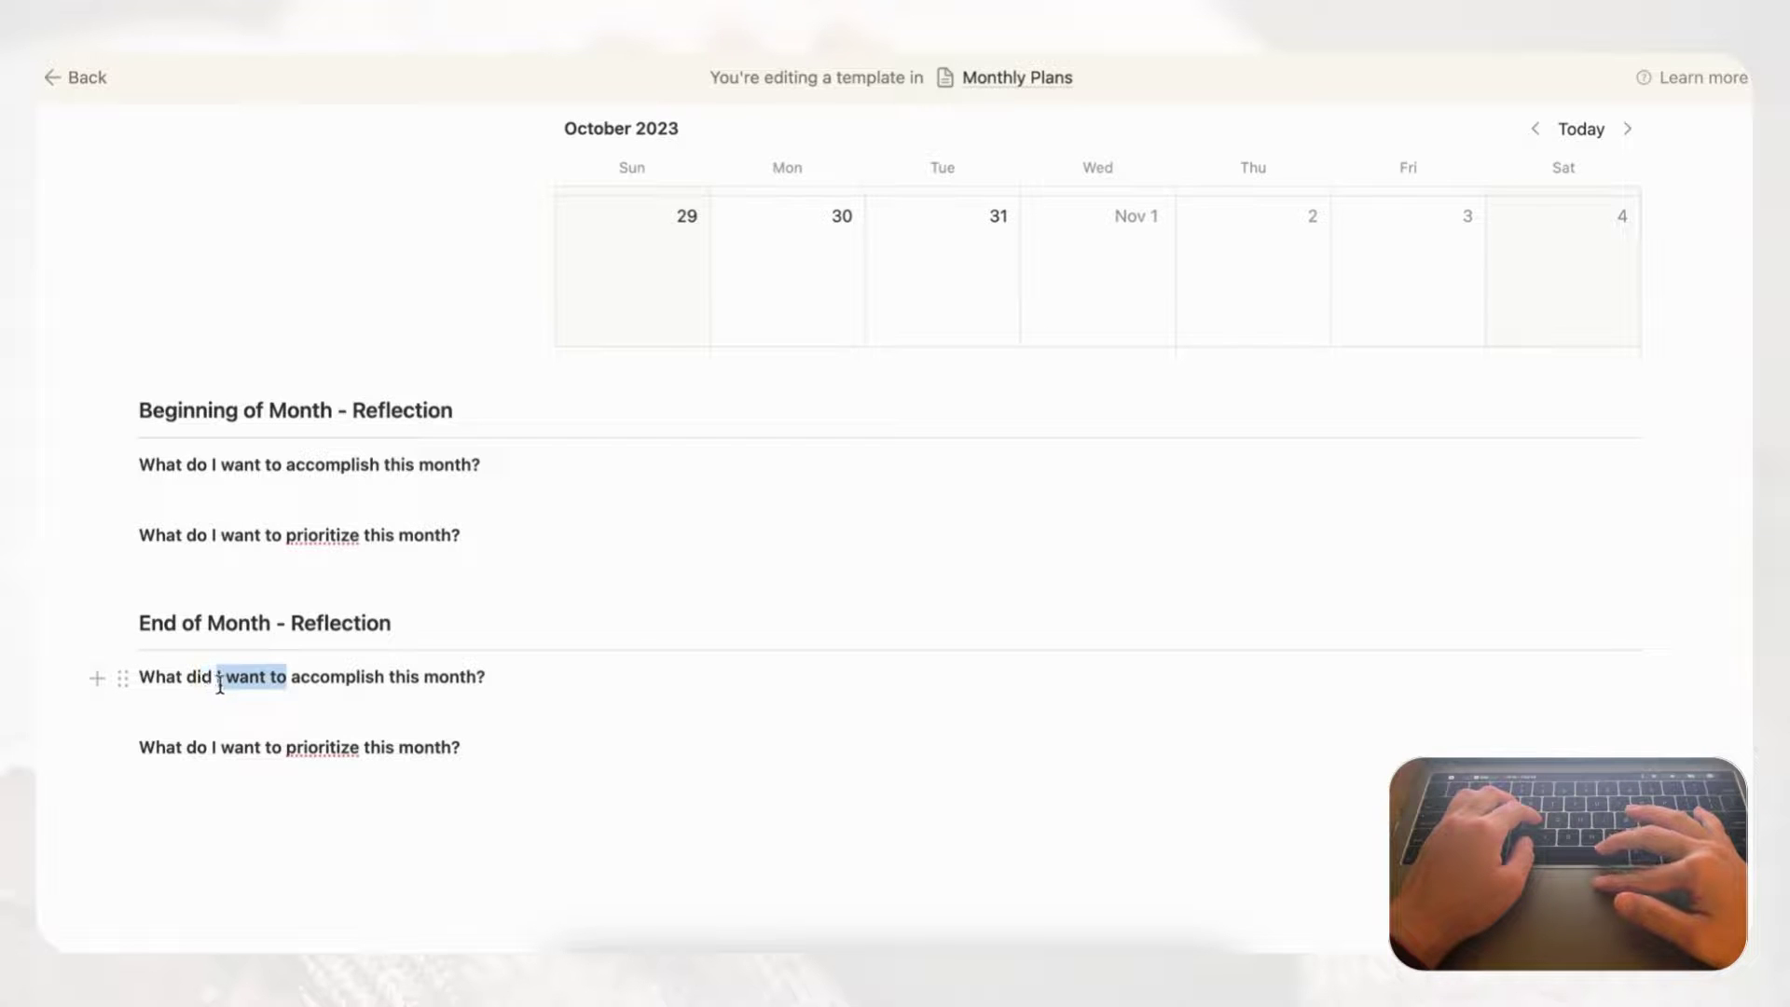
key(BackSpace)
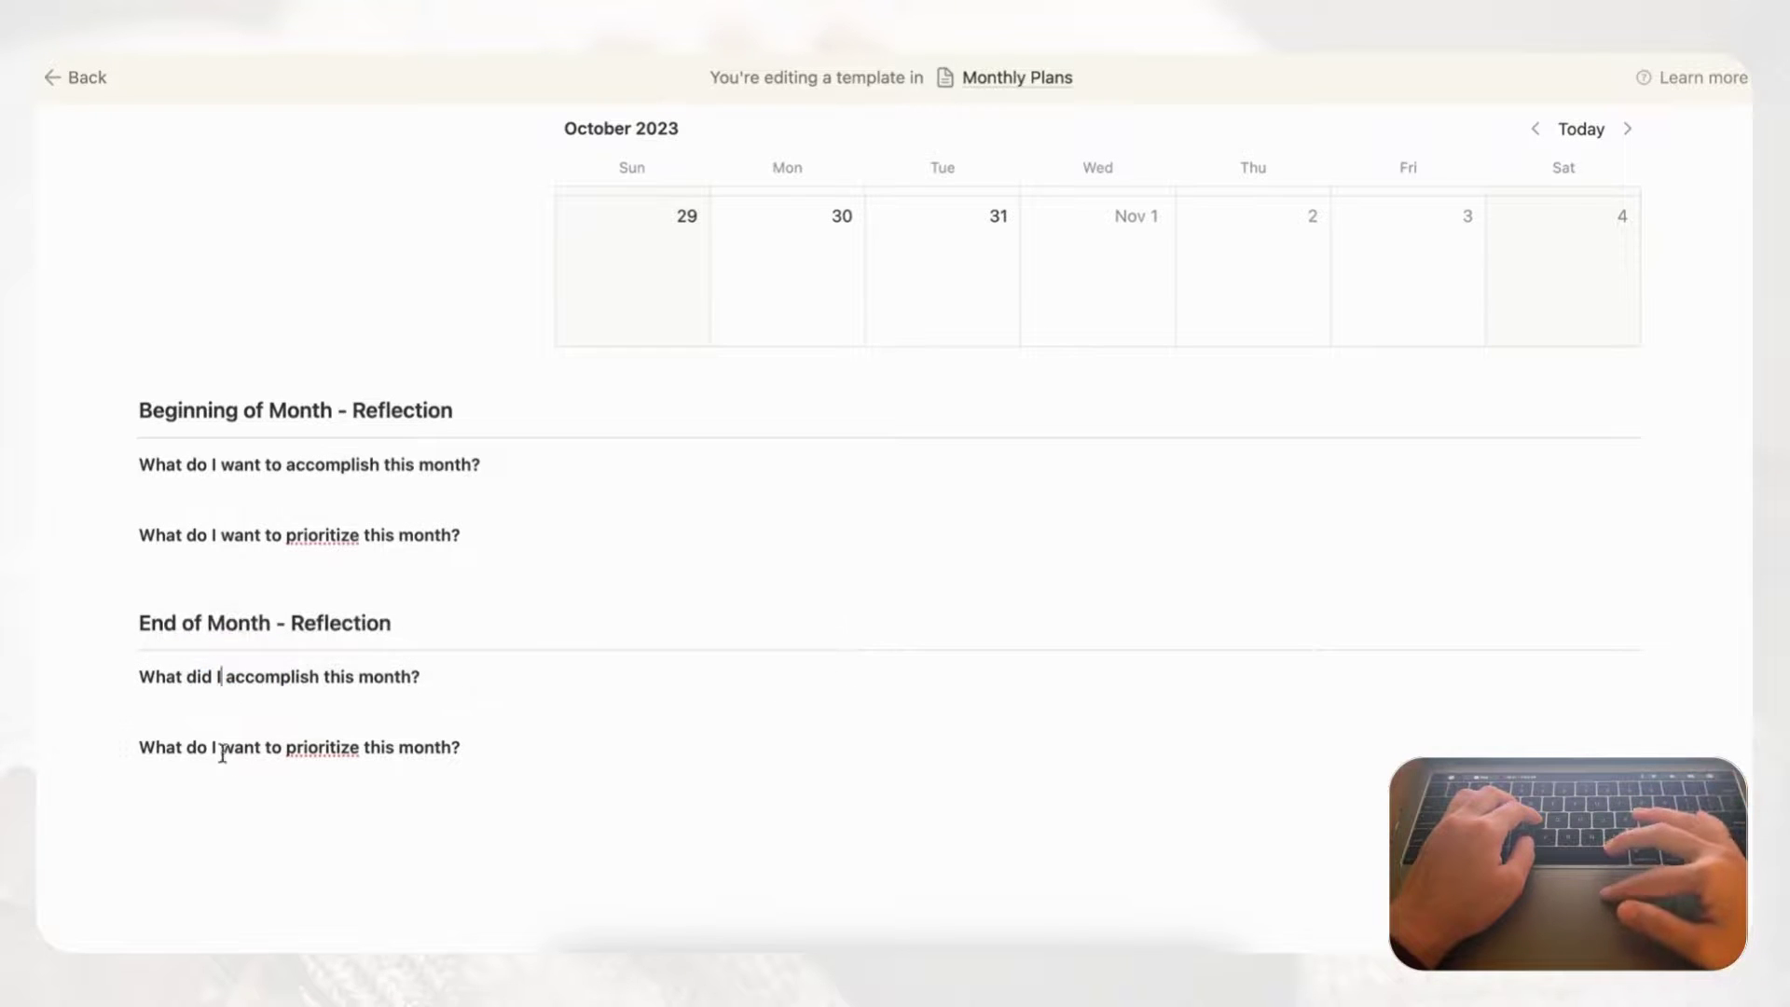
- Reword the second End of Month question as "What did I prioritize this month?"
double_click(198, 747)
text(did)
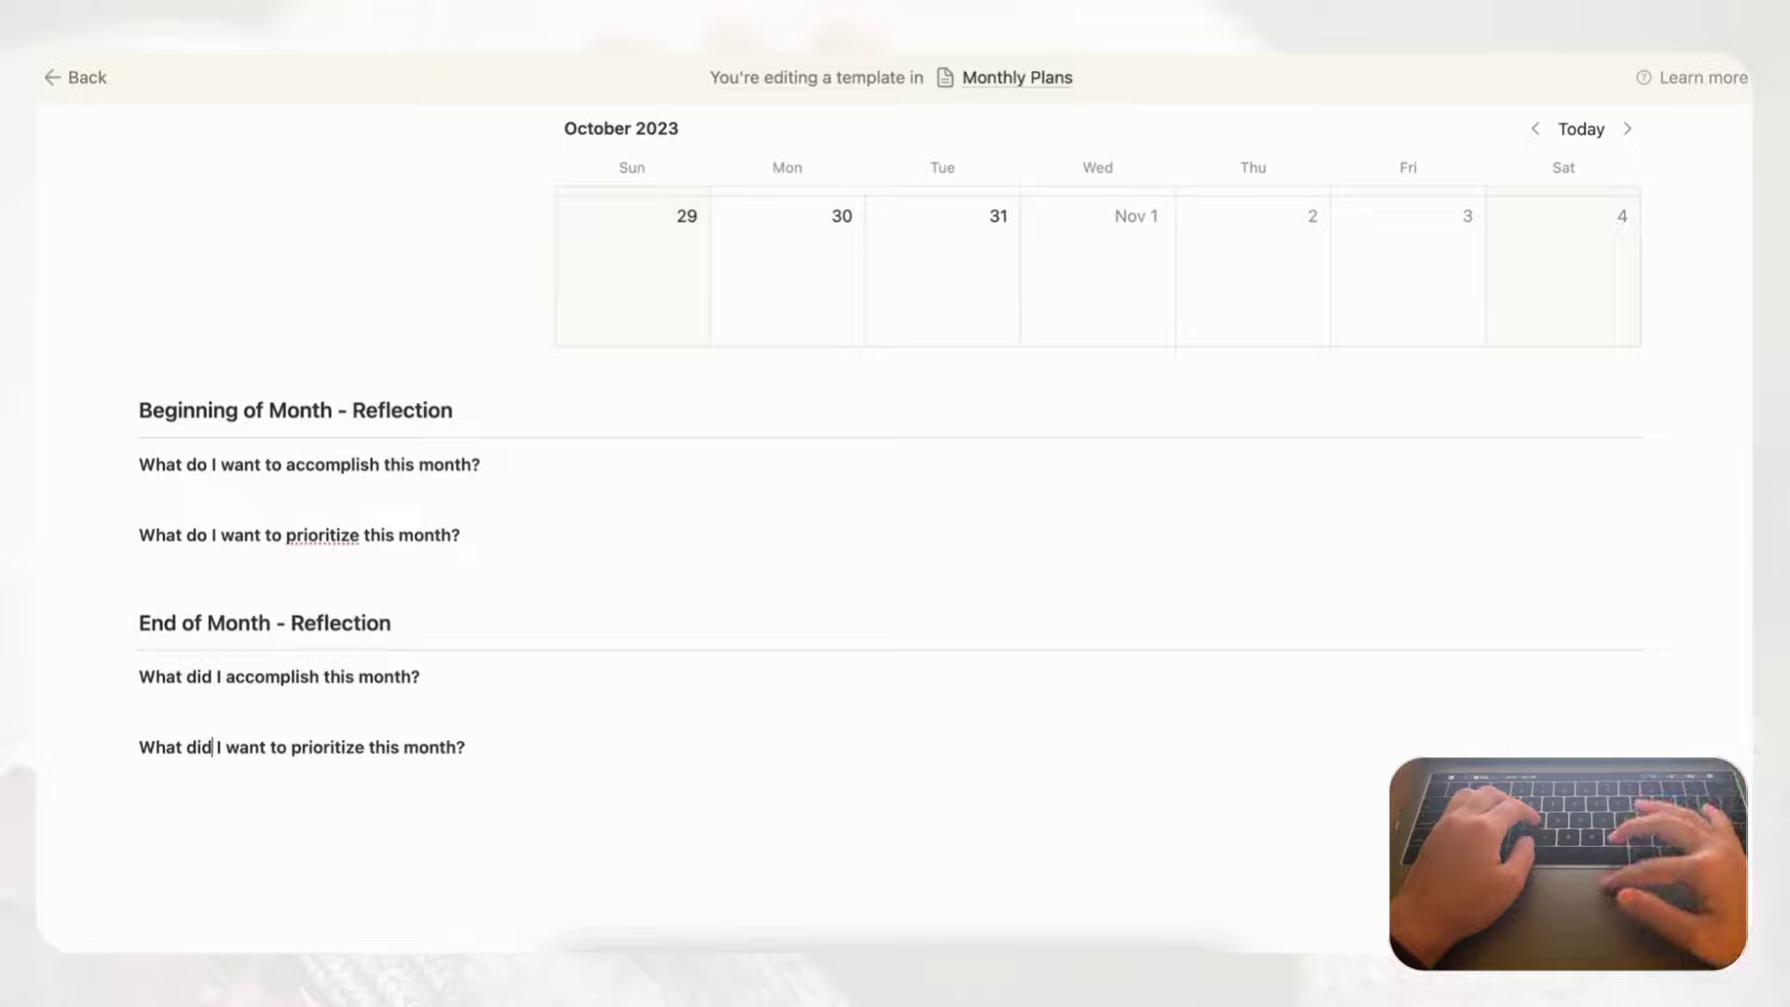
drag(286, 754, 221, 752)
key(BackSpace)
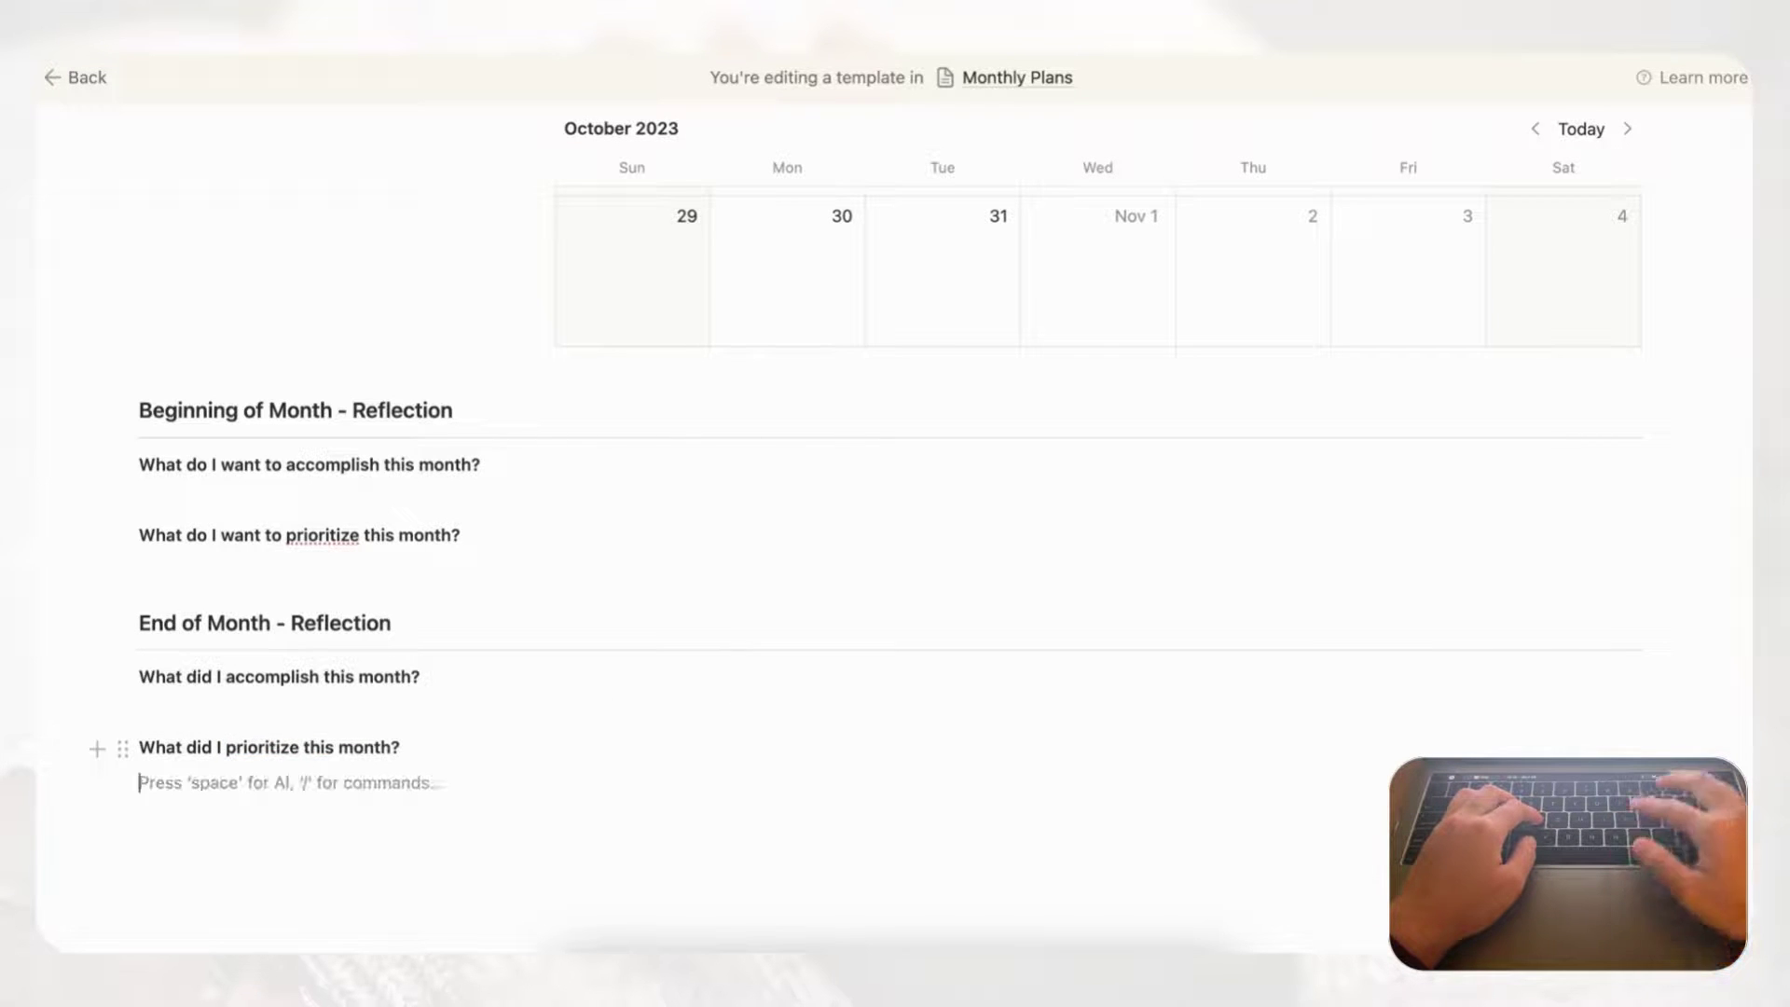
- Add a bold third question, "What went well this month? What could be better?", below an empty line in the End of Month section
key(Return)
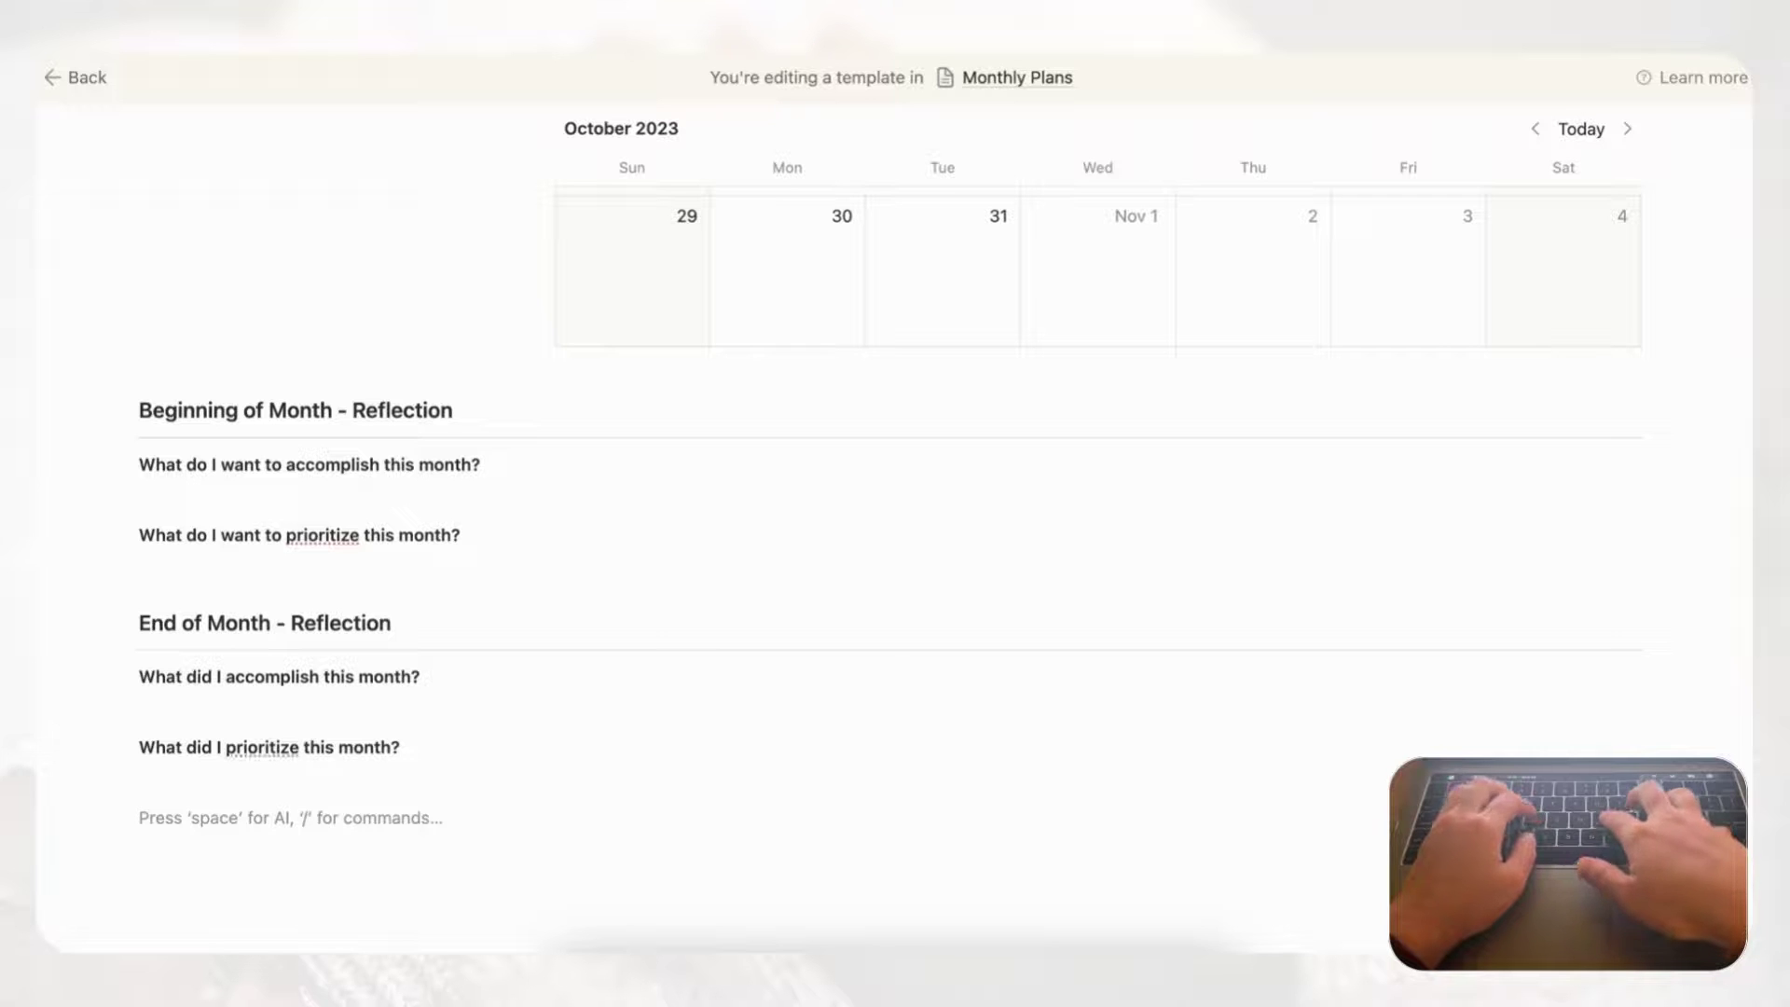
text(What went well this month?)
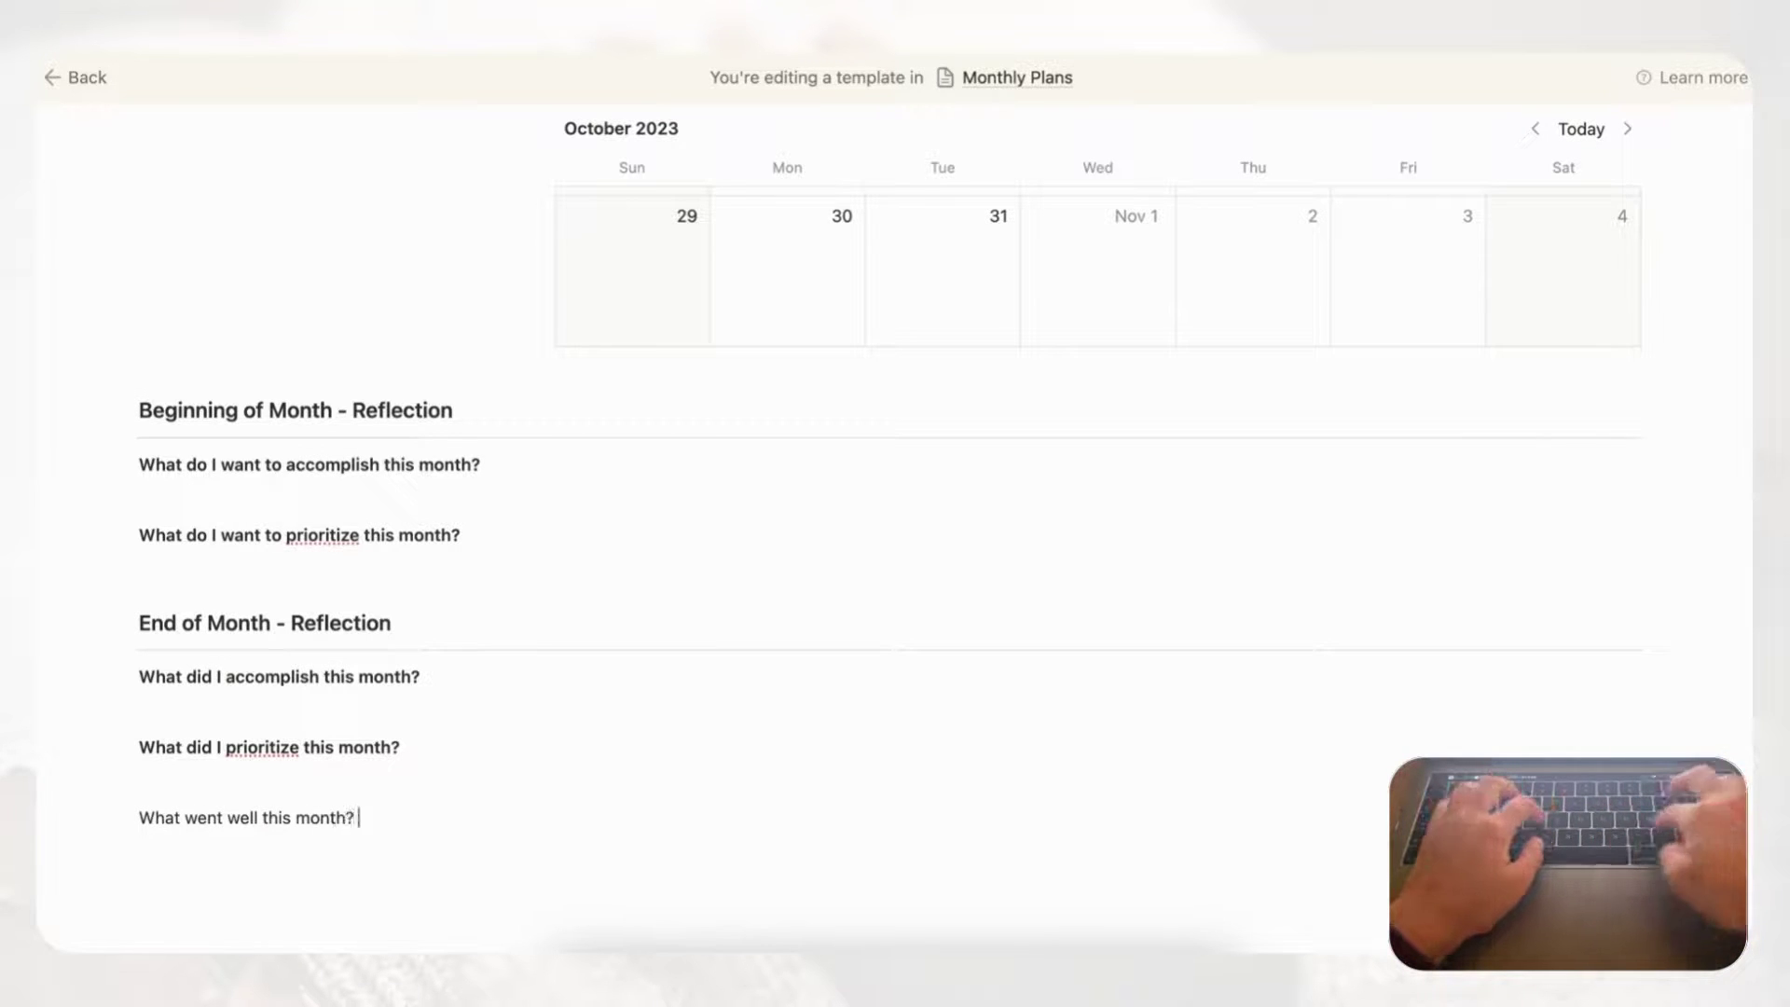
text( What could be better?)
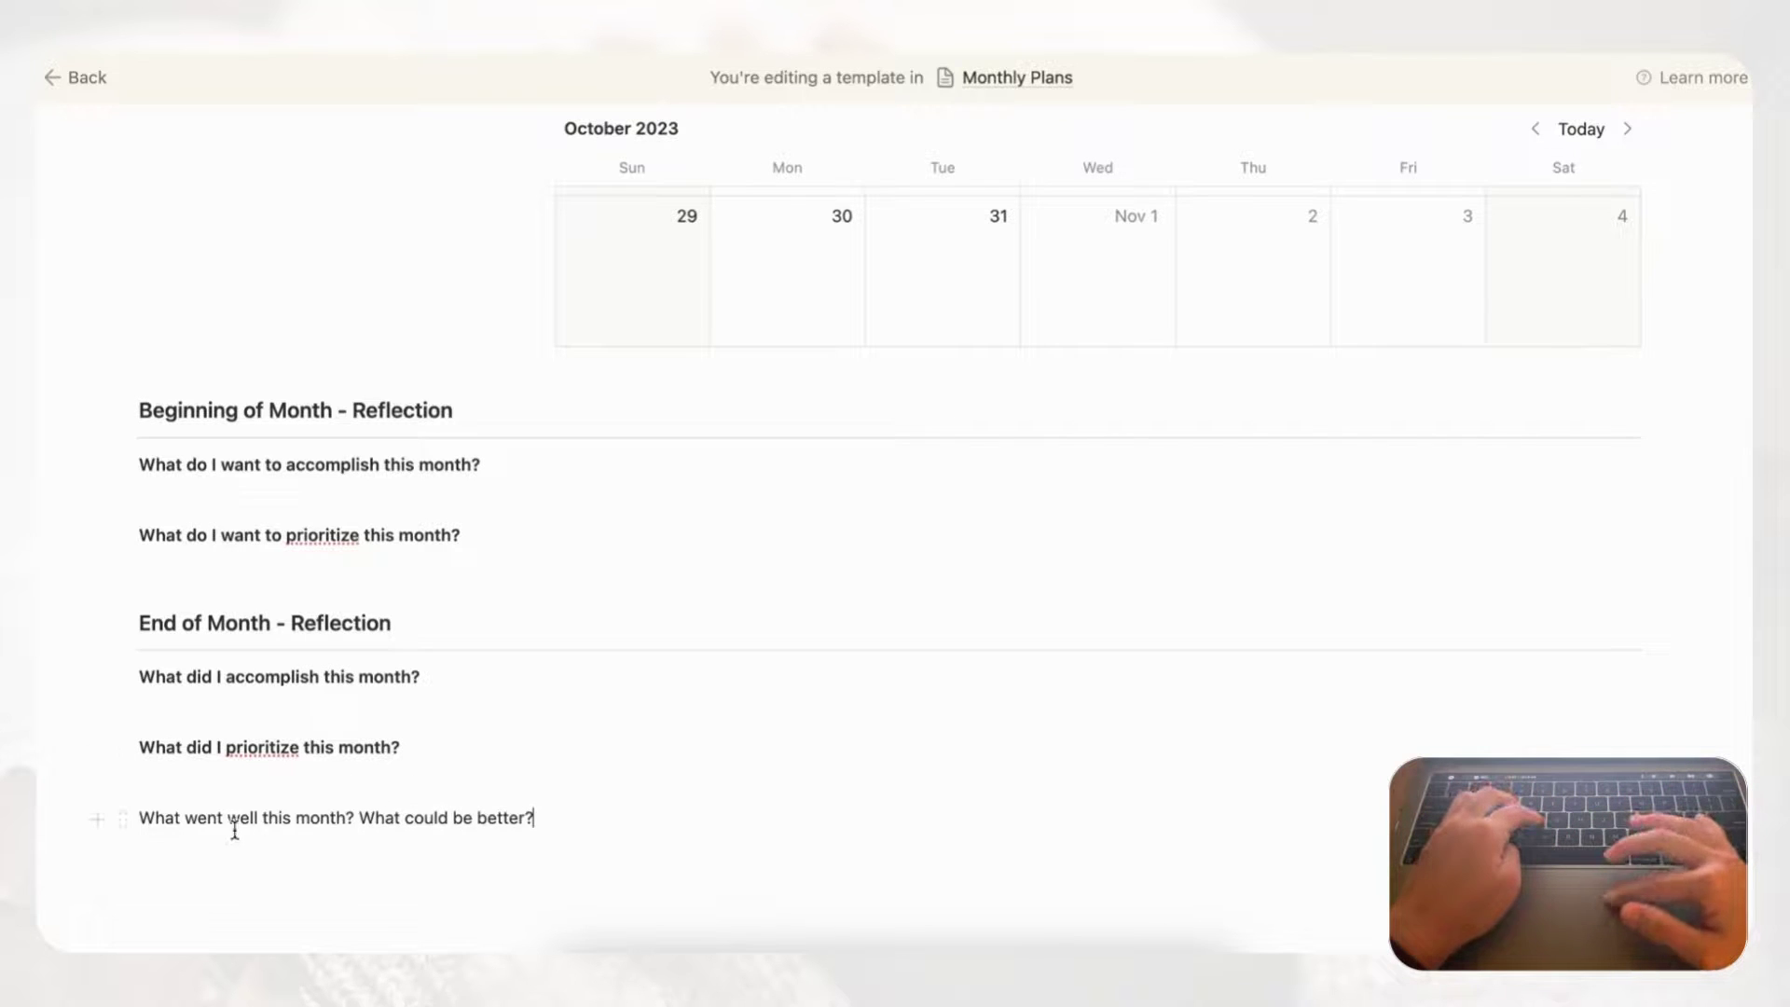
triple_click(235, 829)
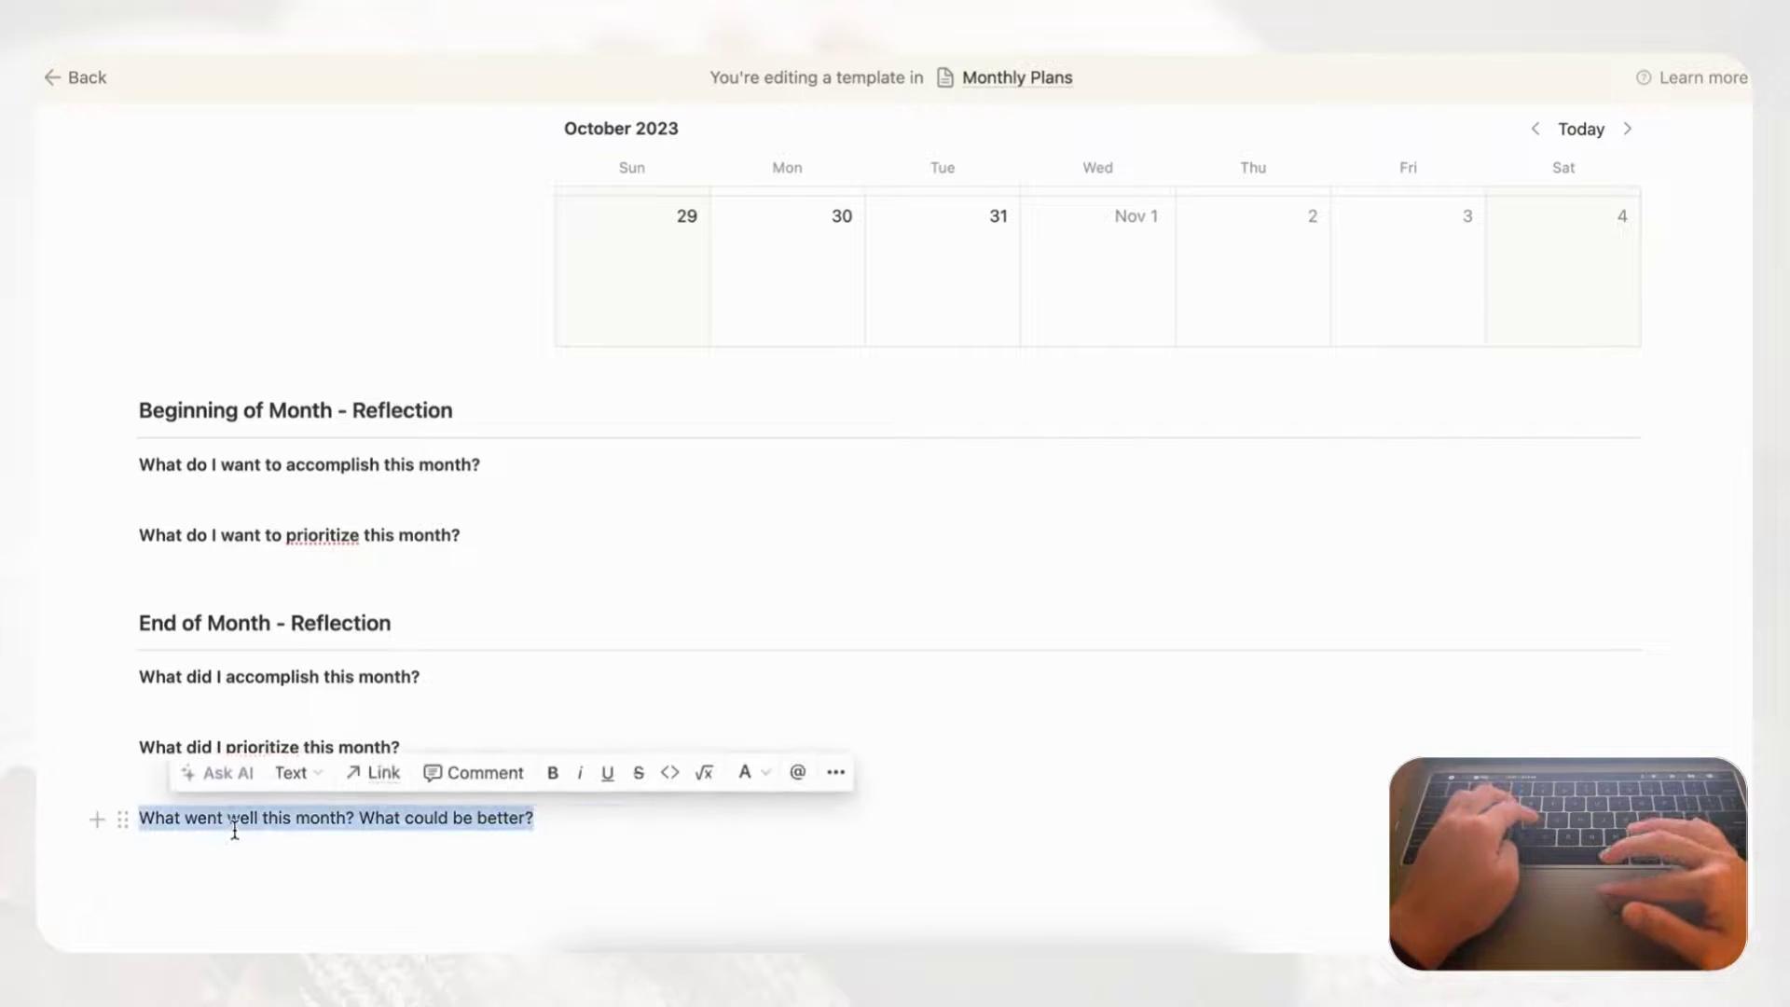
click(465, 772)
click(496, 706)
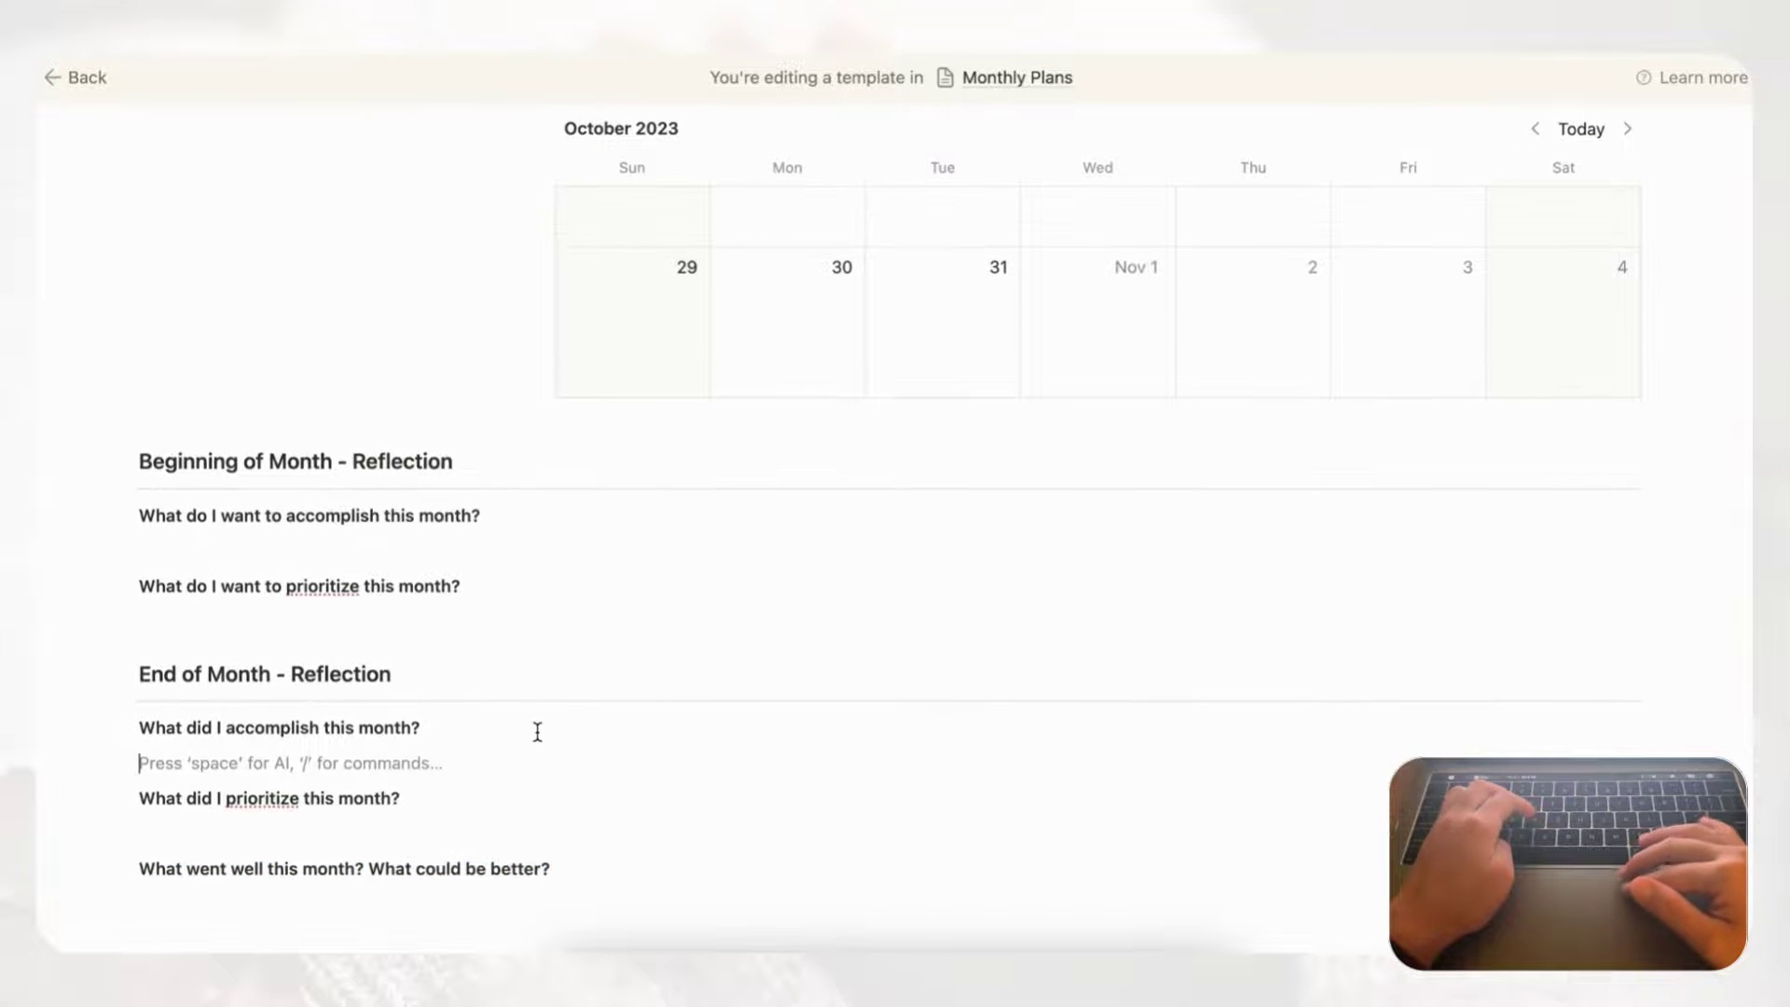
- Review the Monthly Plan template's goals, to-dos, calendar and both reflection sections
scroll(535, 730, up, 12)
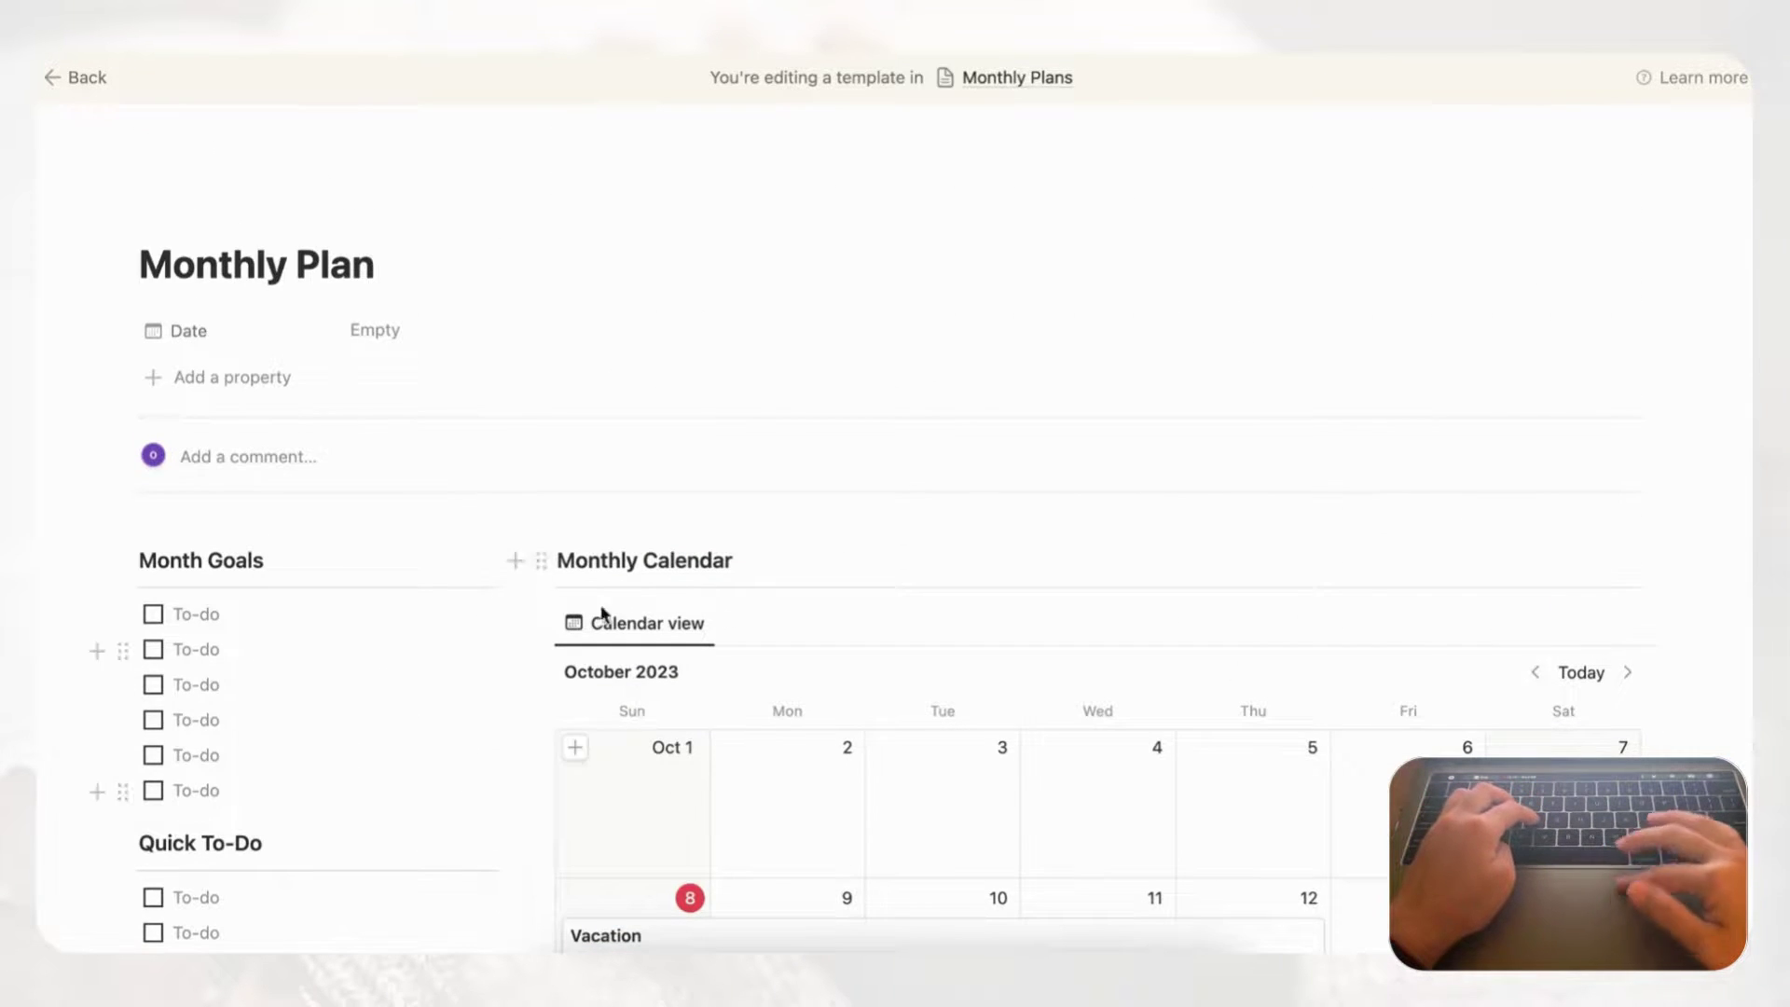
scroll(619, 700, down, 10)
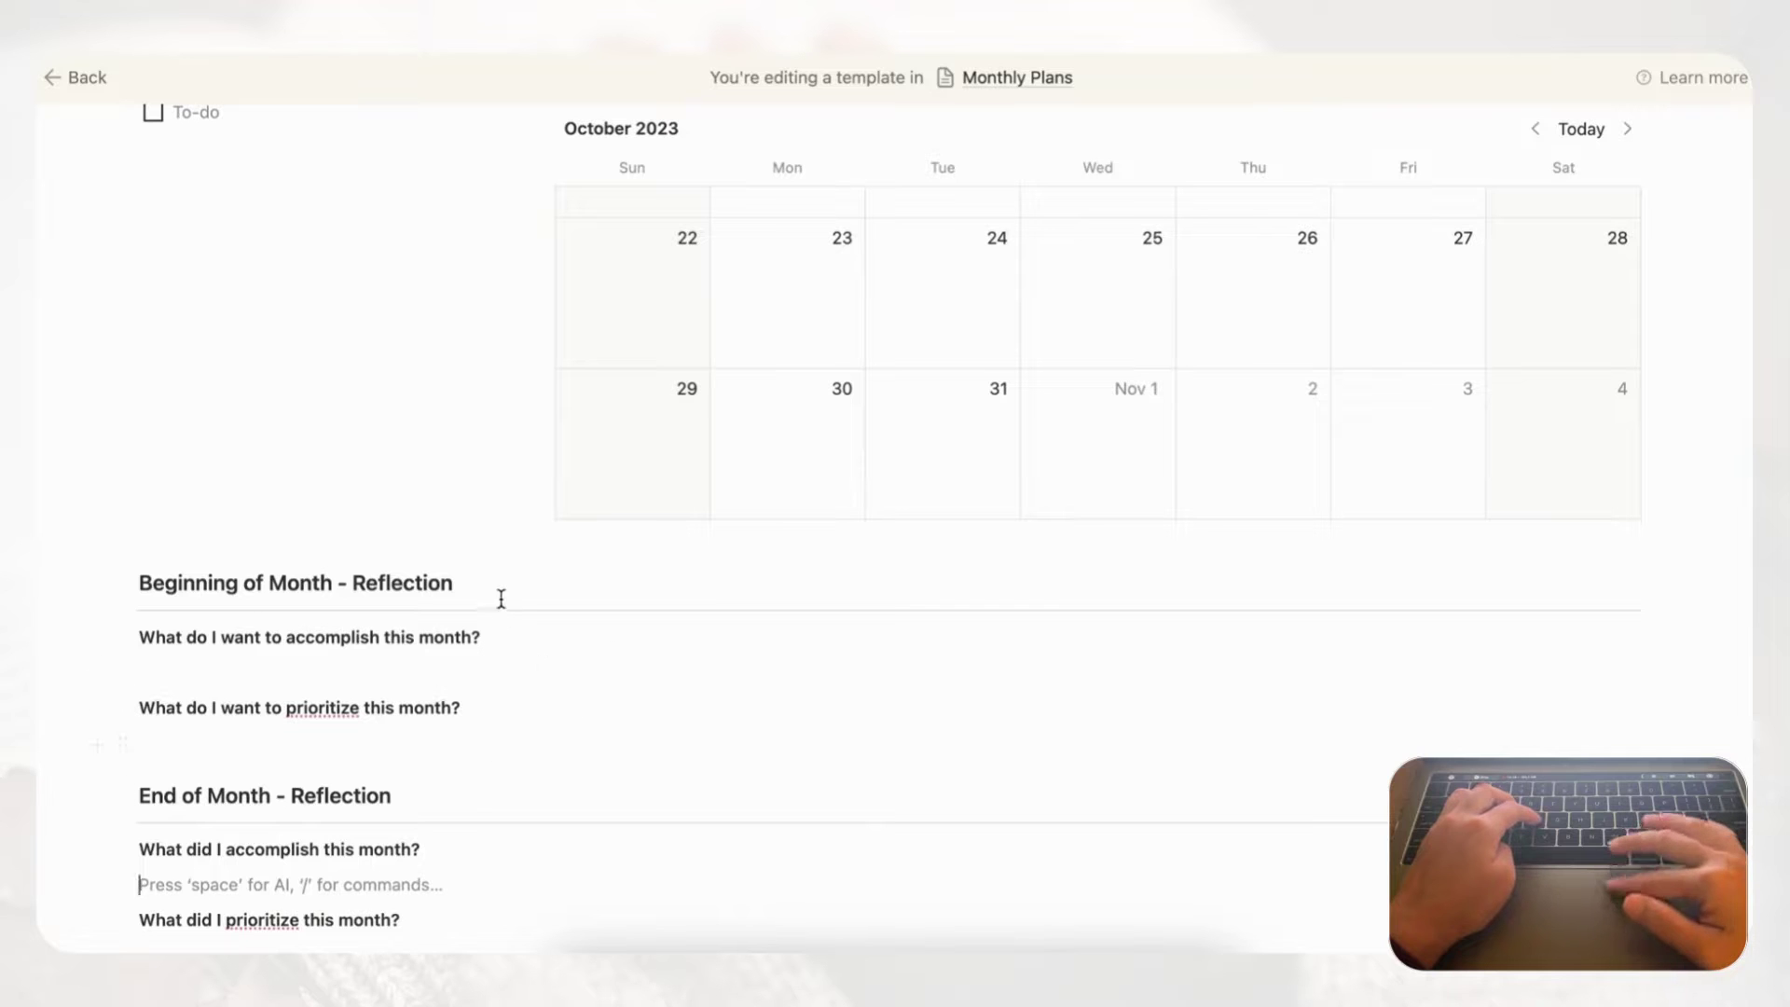
scroll(578, 656, down, 1)
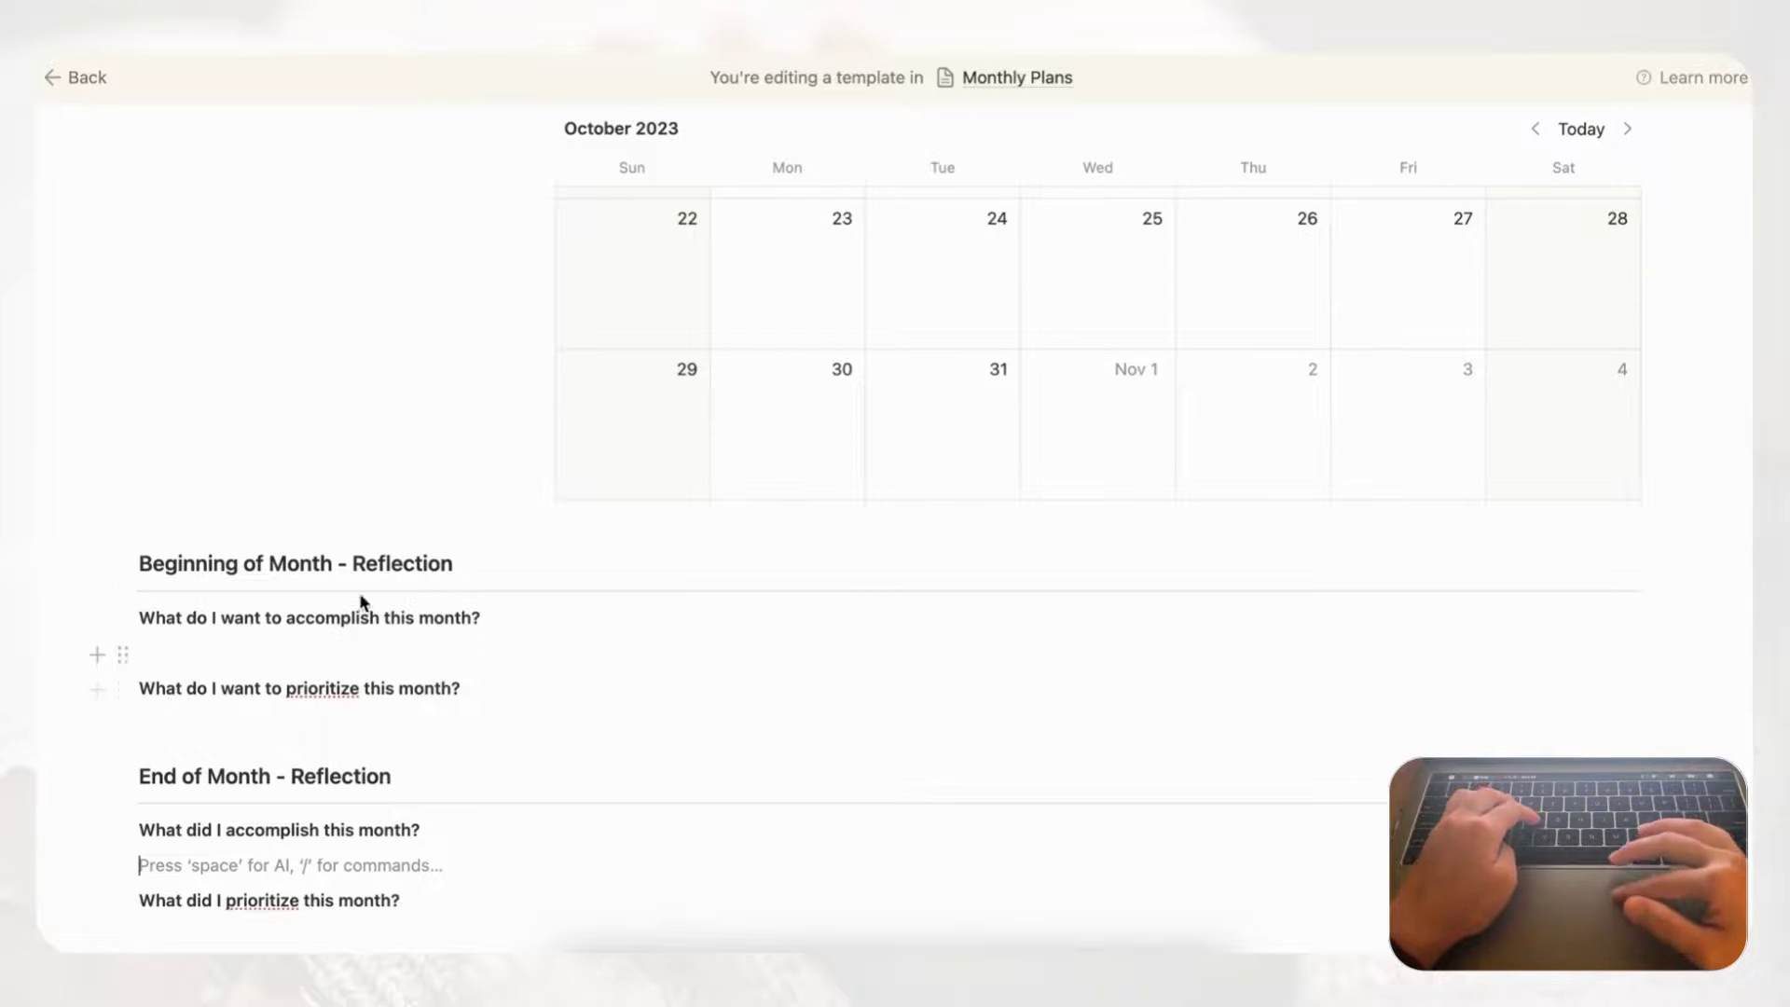
scroll(411, 654, up, 3)
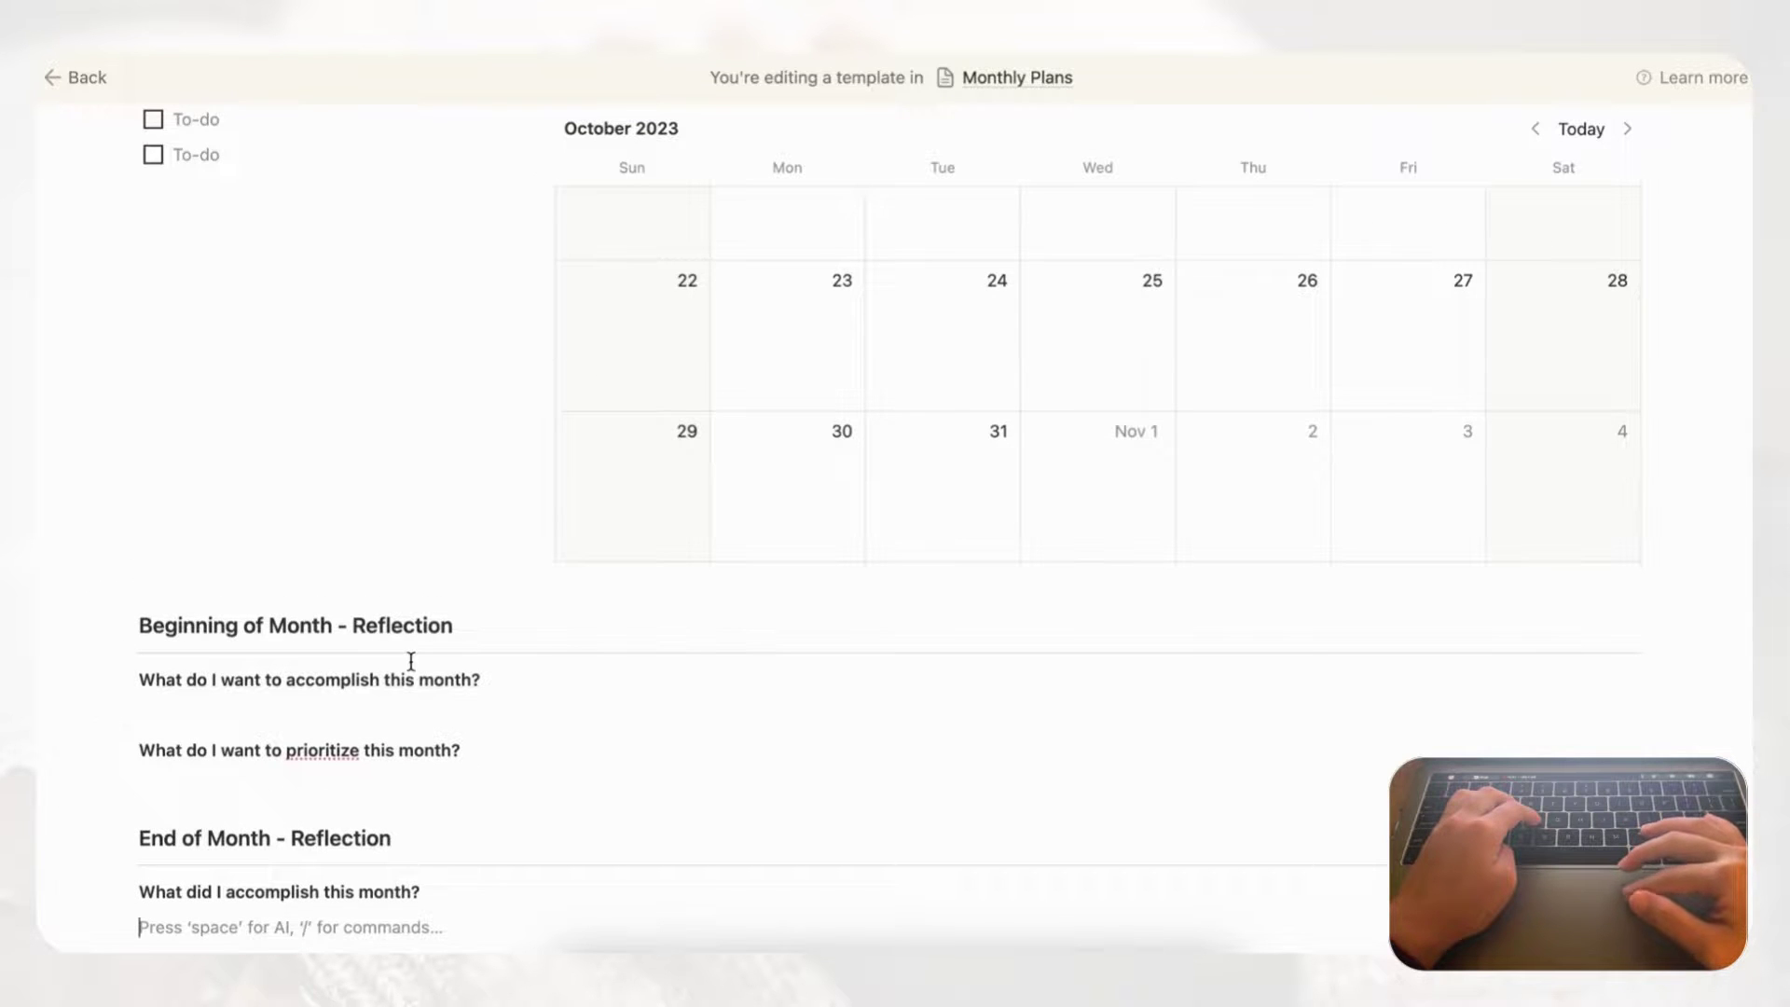
scroll(391, 589, down, 10)
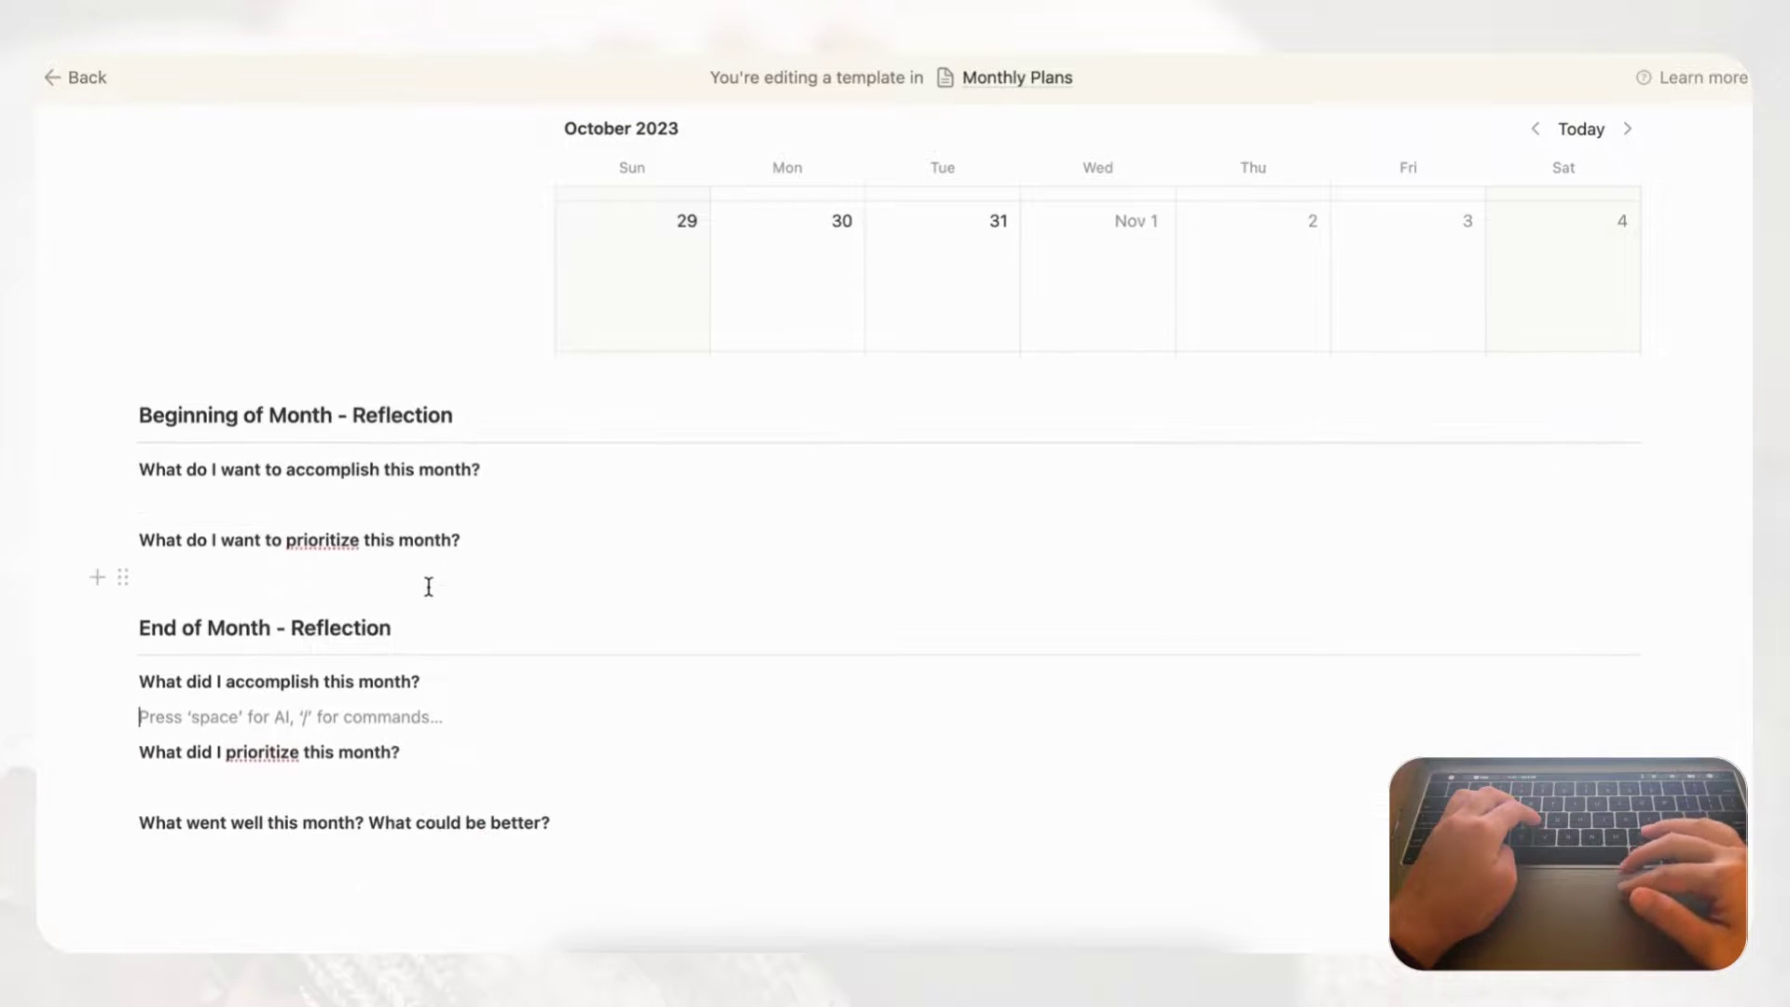
scroll(459, 466, up, 20)
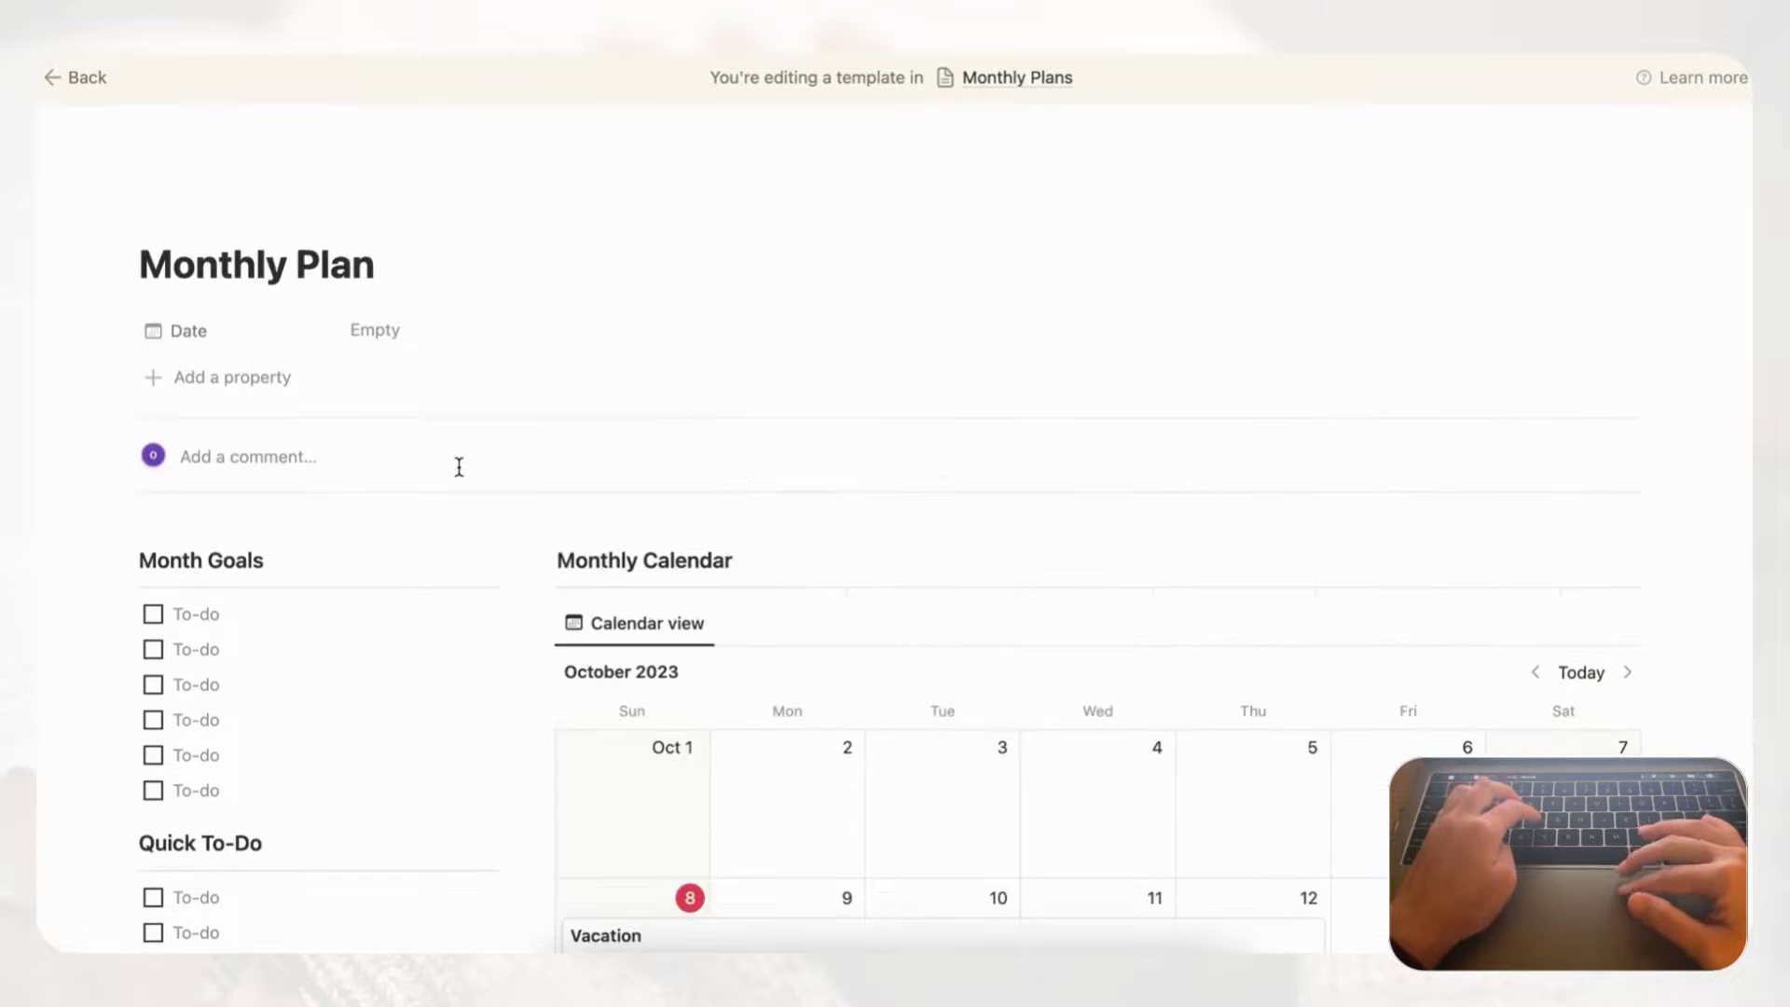
- Leave the template editor and open the October 2023 page from the Monthly Plans gallery
click(86, 89)
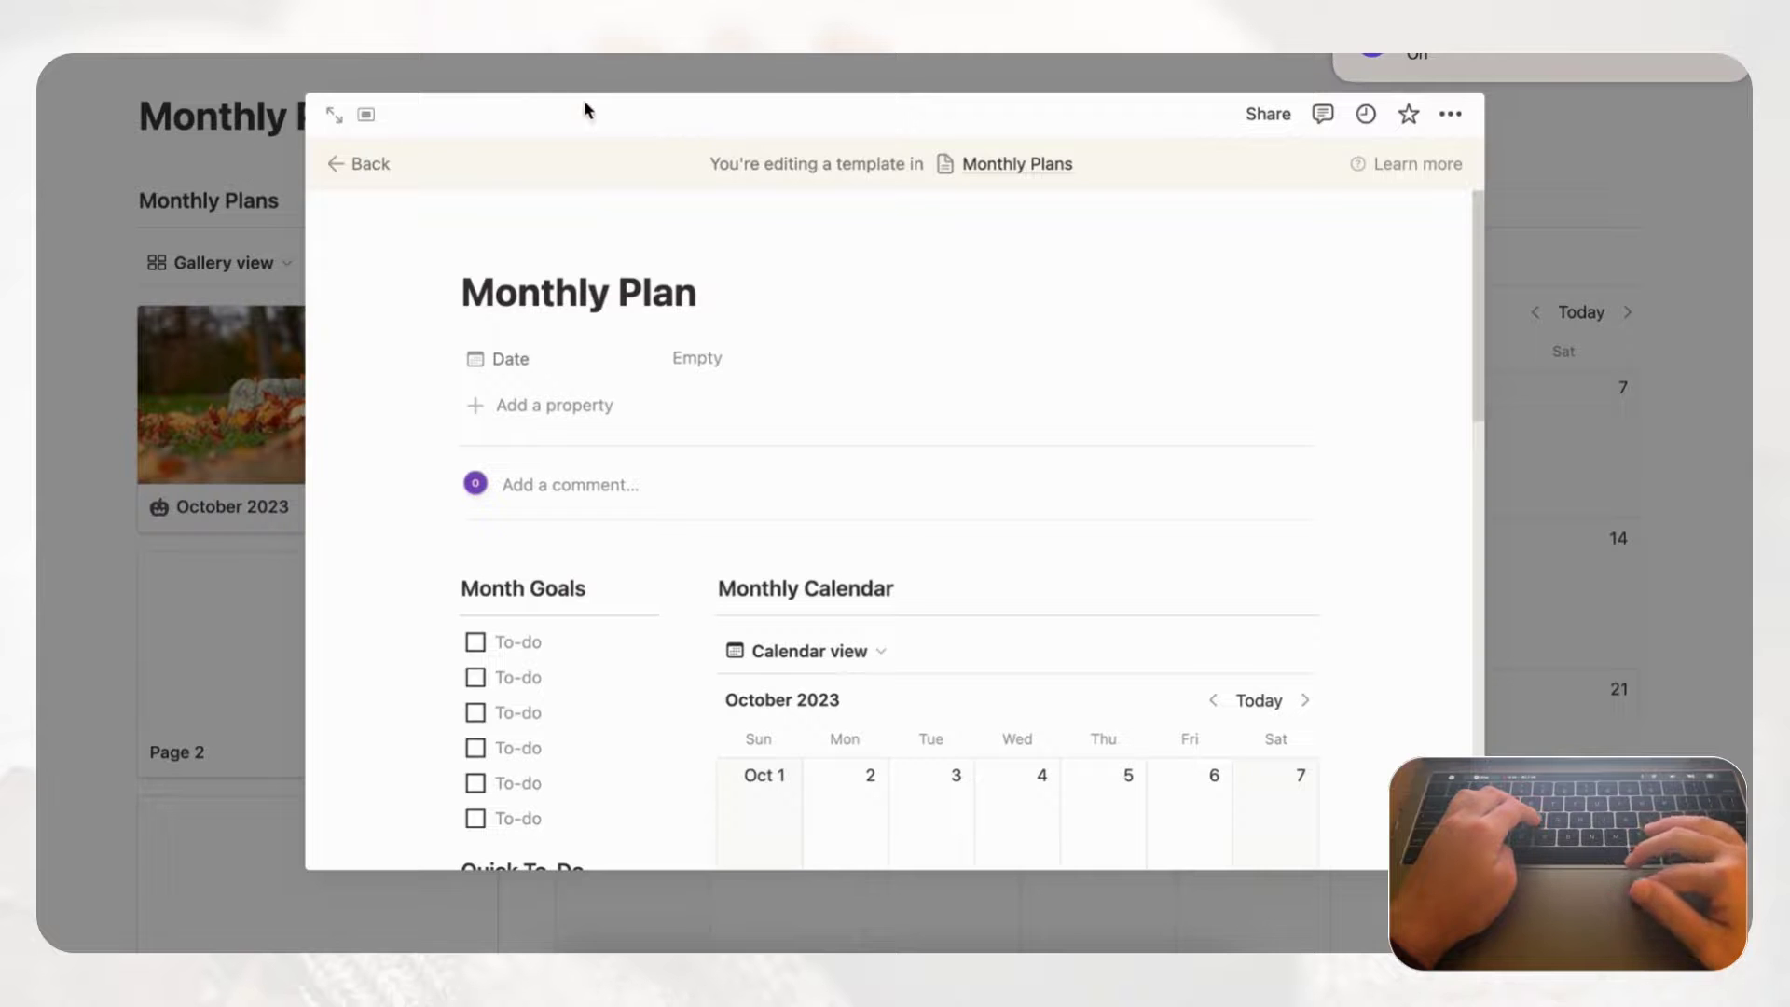
click(368, 166)
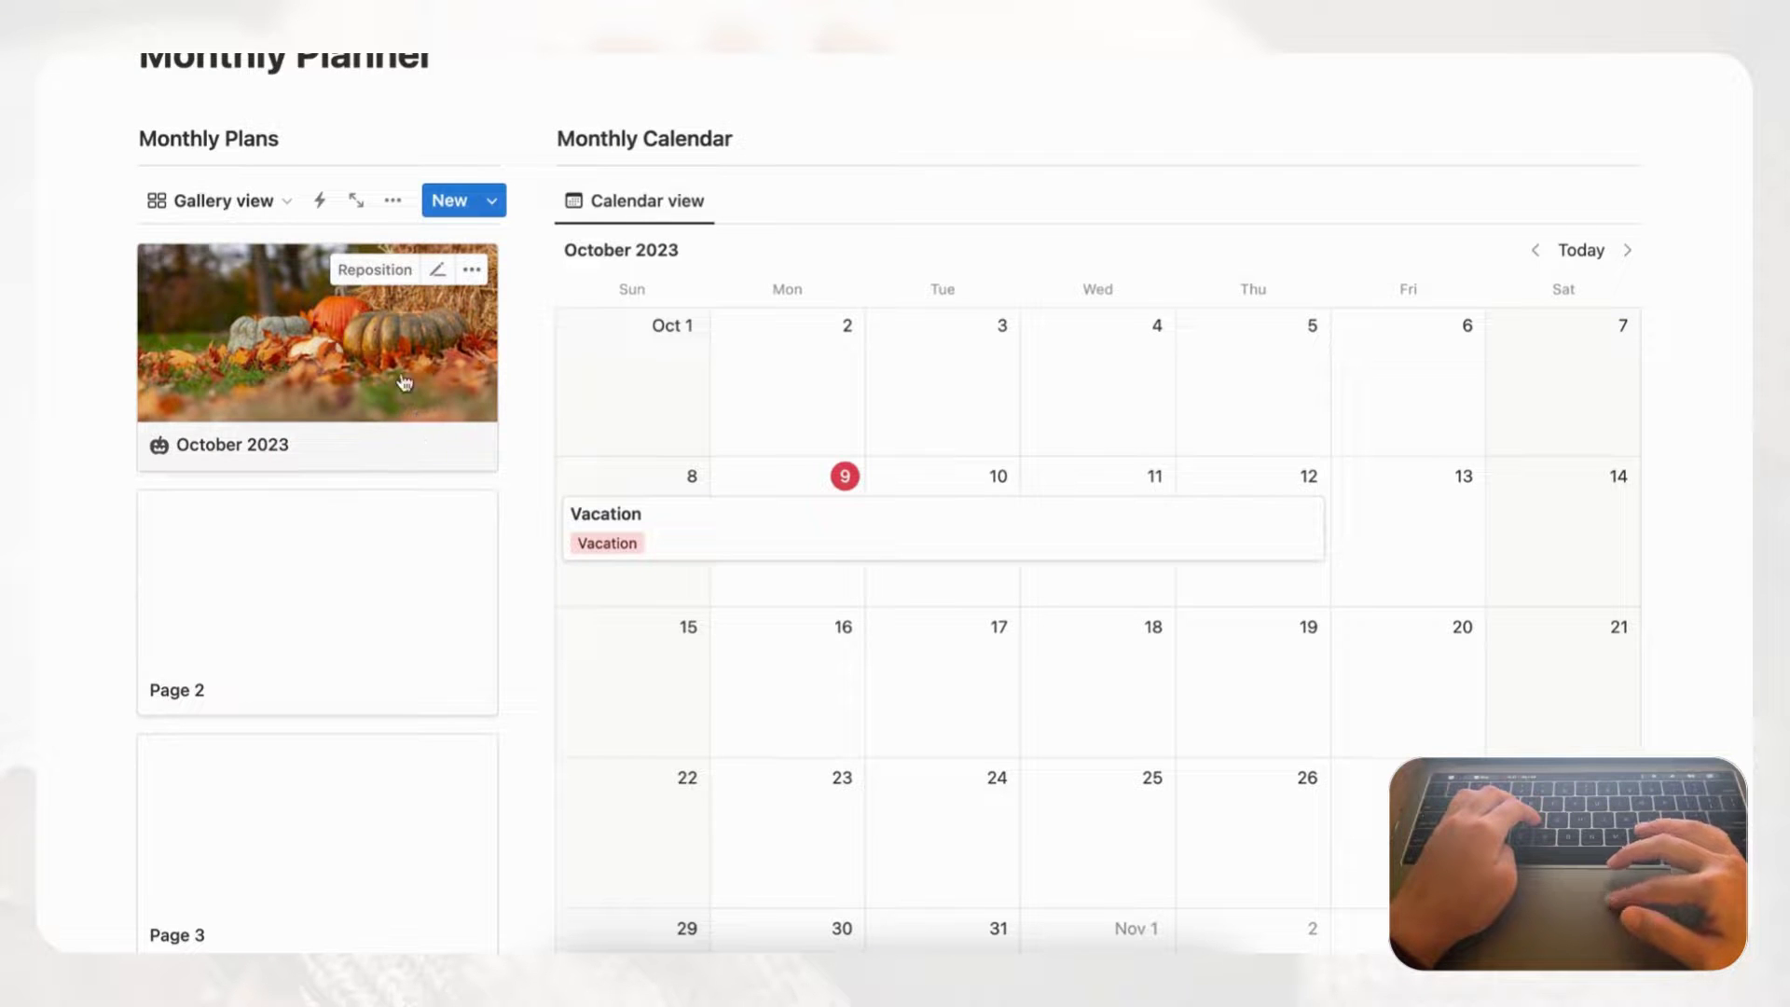
click(429, 386)
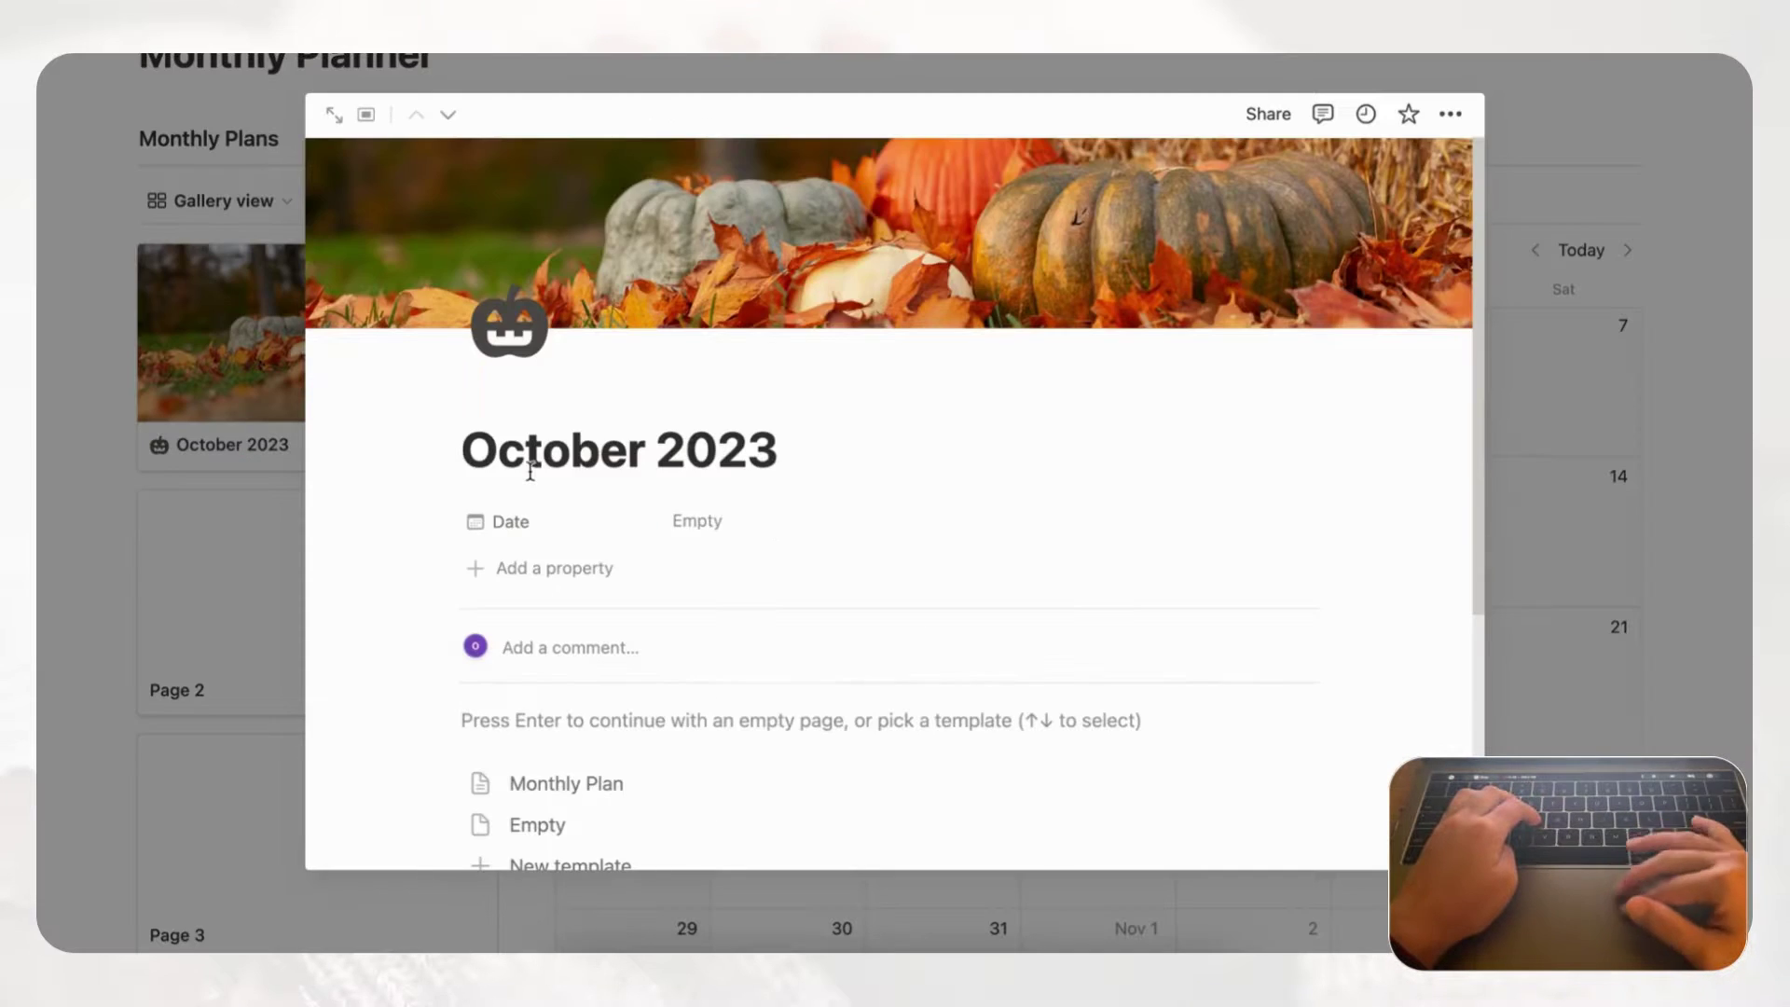
- Apply the Monthly Plan template to the October 2023 page
scroll(531, 471, down, 2)
click(607, 636)
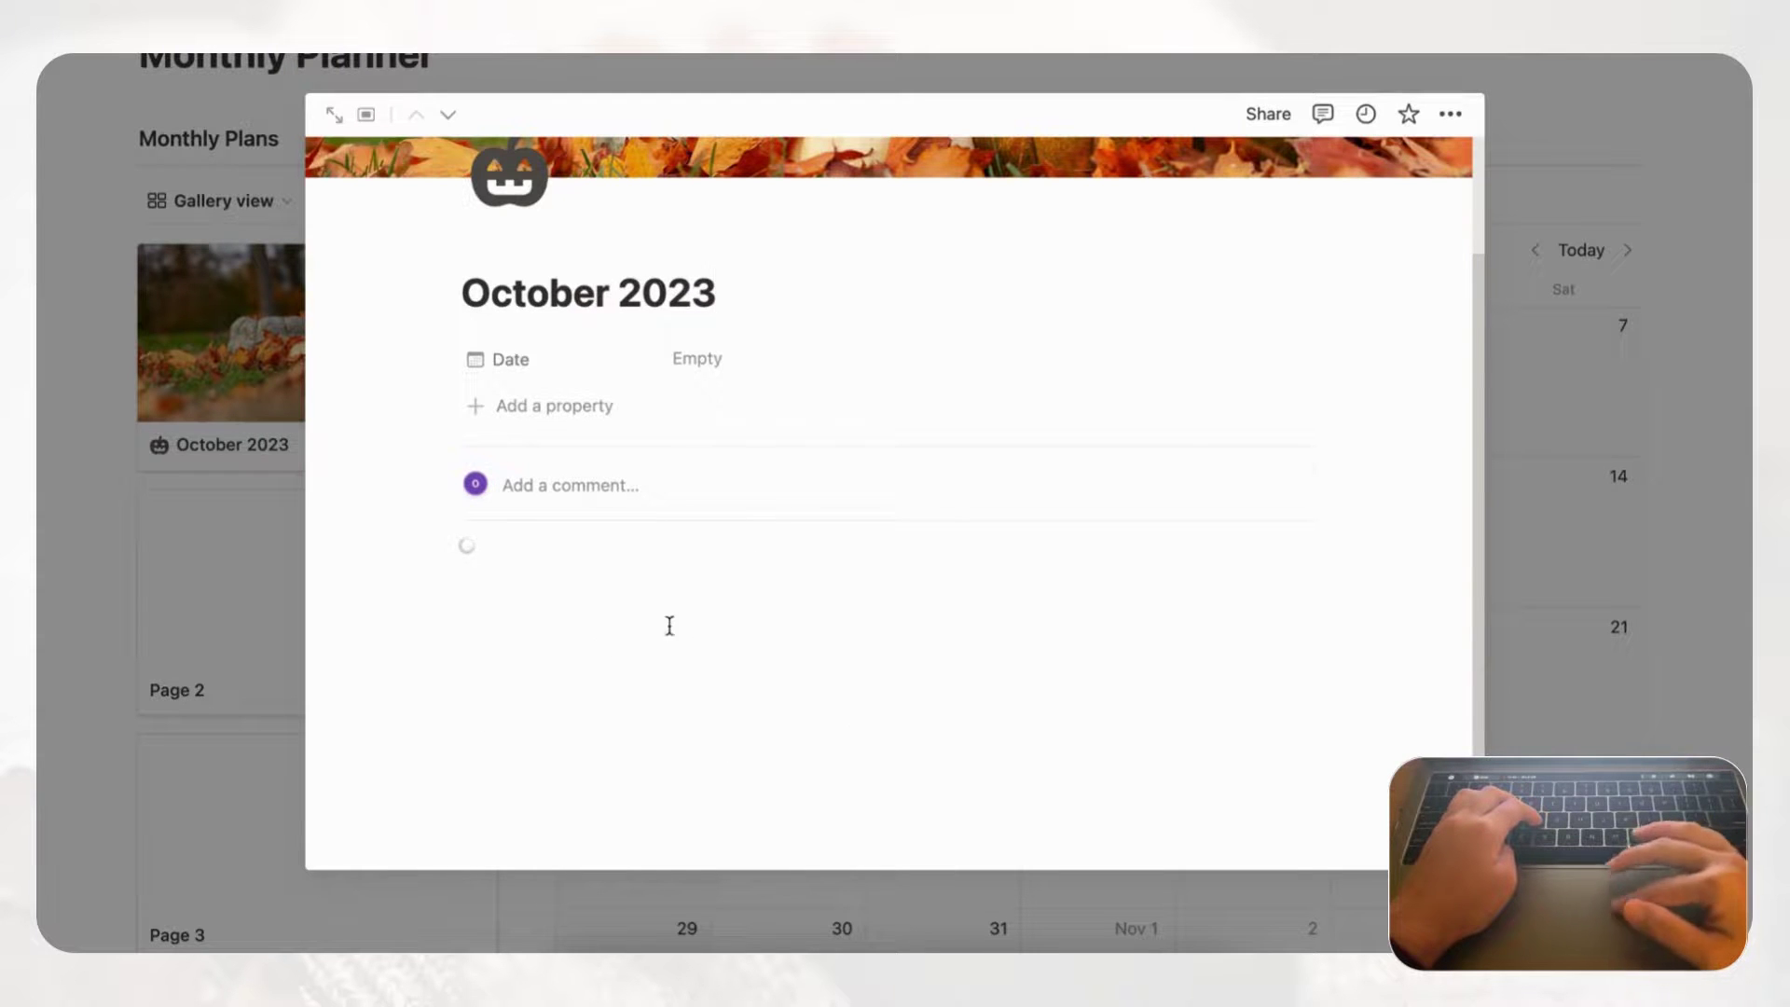
scroll(927, 589, down, 5)
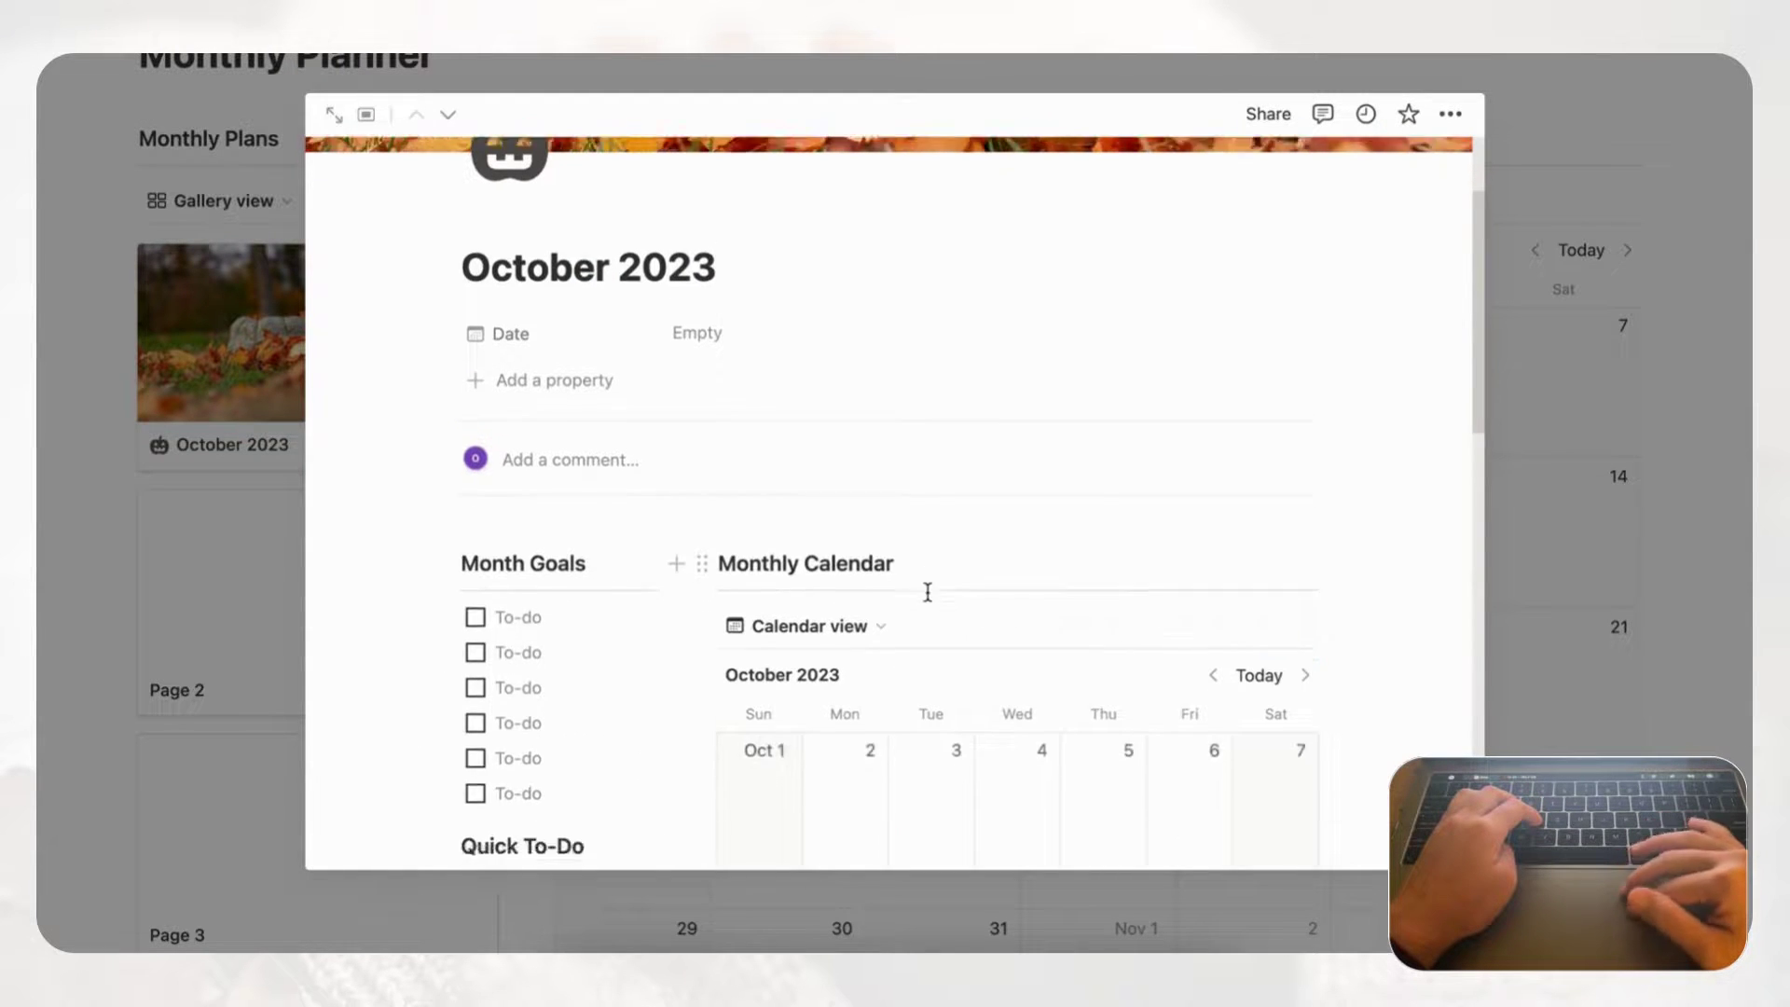
- Review the goals, to-dos, calendar and reflection questions on the October 2023 page and close it
scroll(928, 599, down, 10)
scroll(928, 592, up, 4)
scroll(918, 592, up, 15)
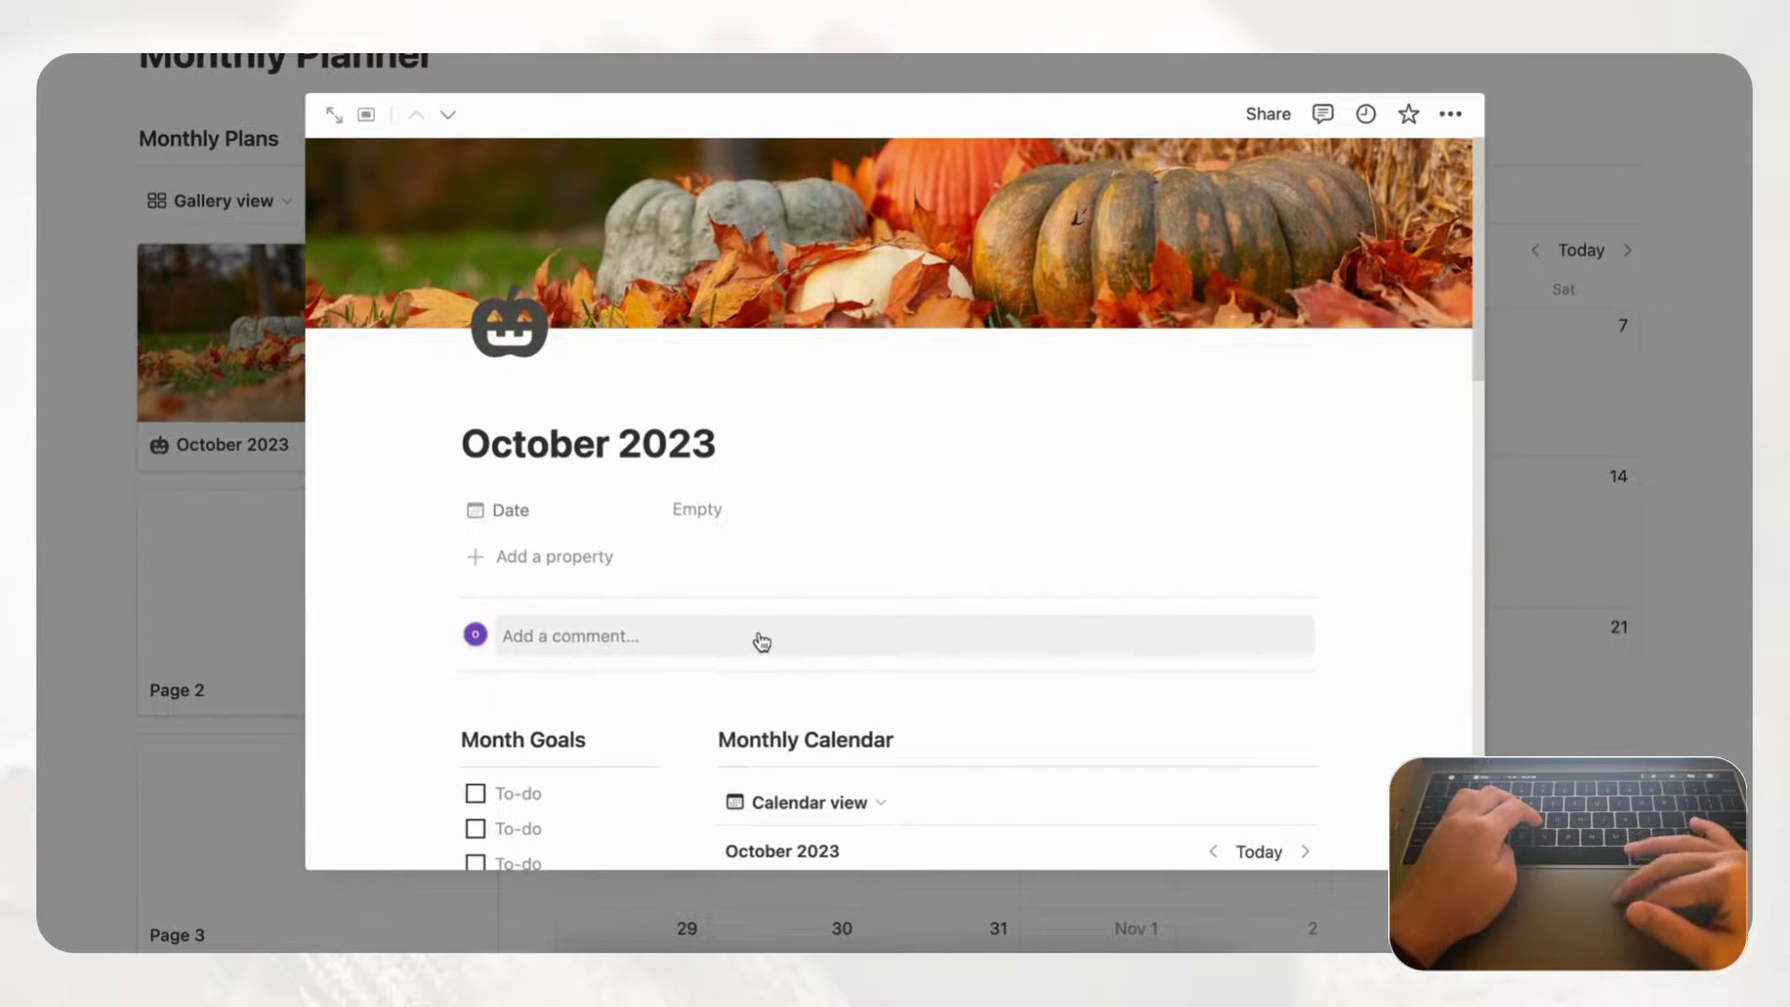
scroll(759, 640, down, 9)
scroll(761, 642, down, 7)
scroll(761, 642, up, 12)
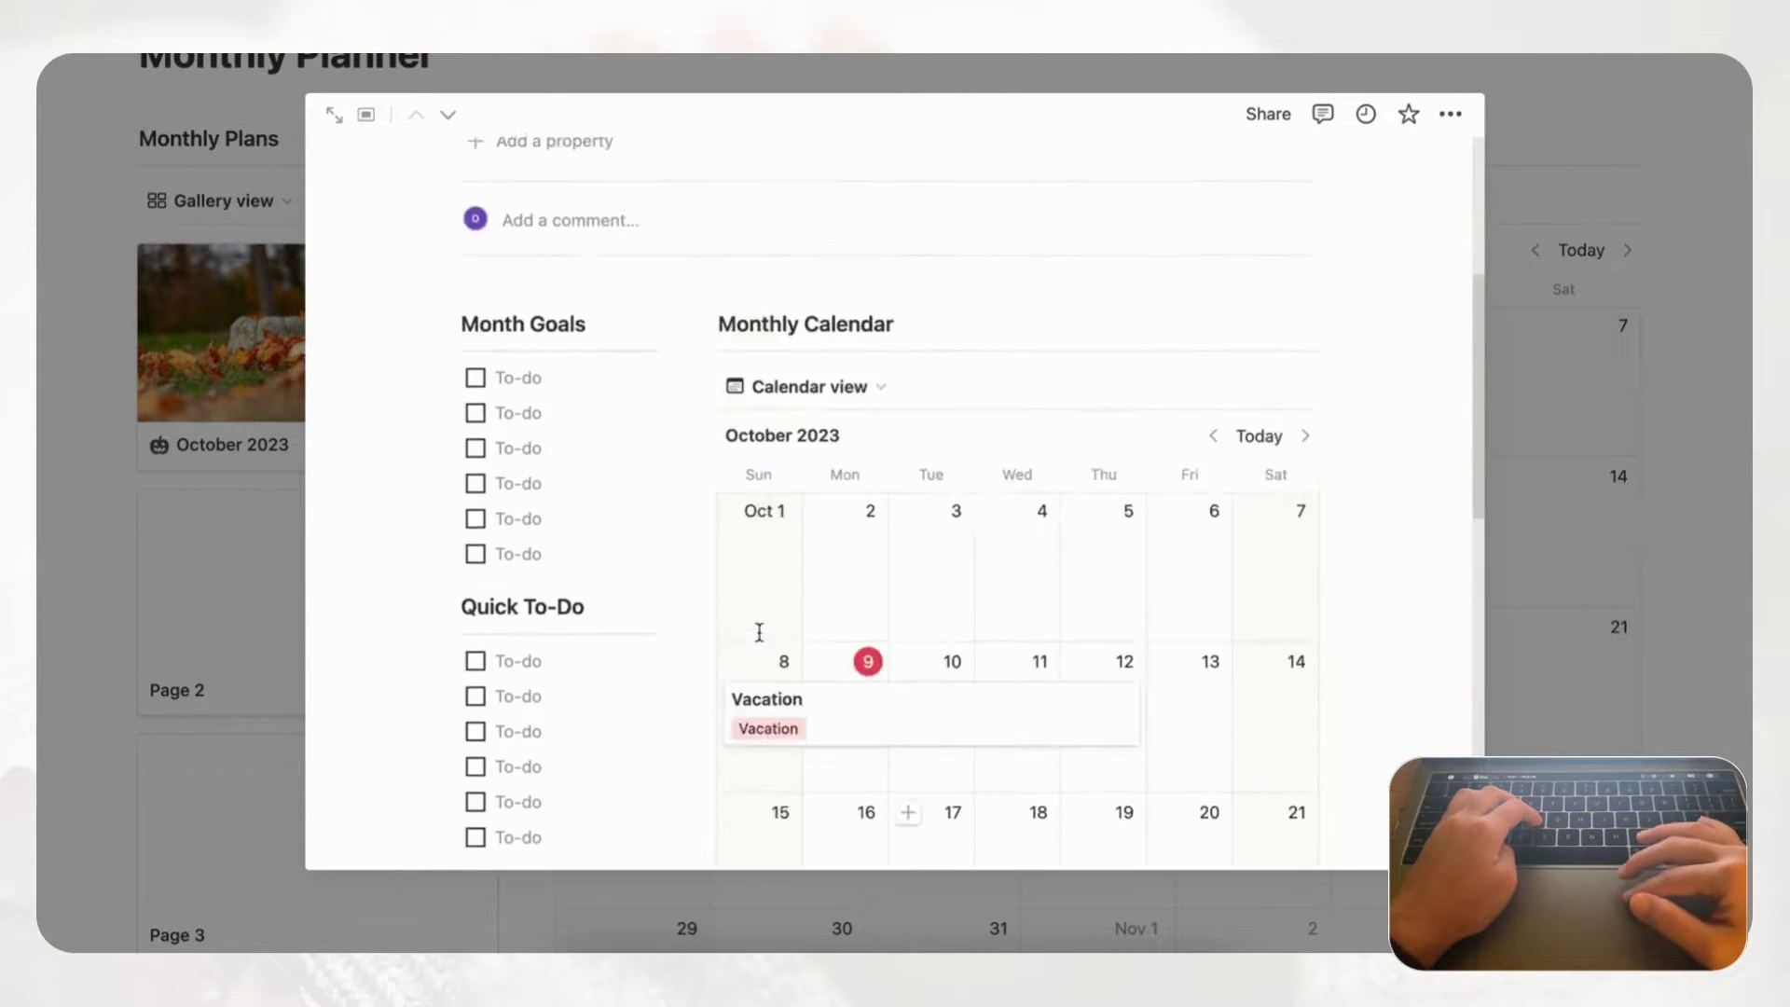
scroll(761, 642, down, 7)
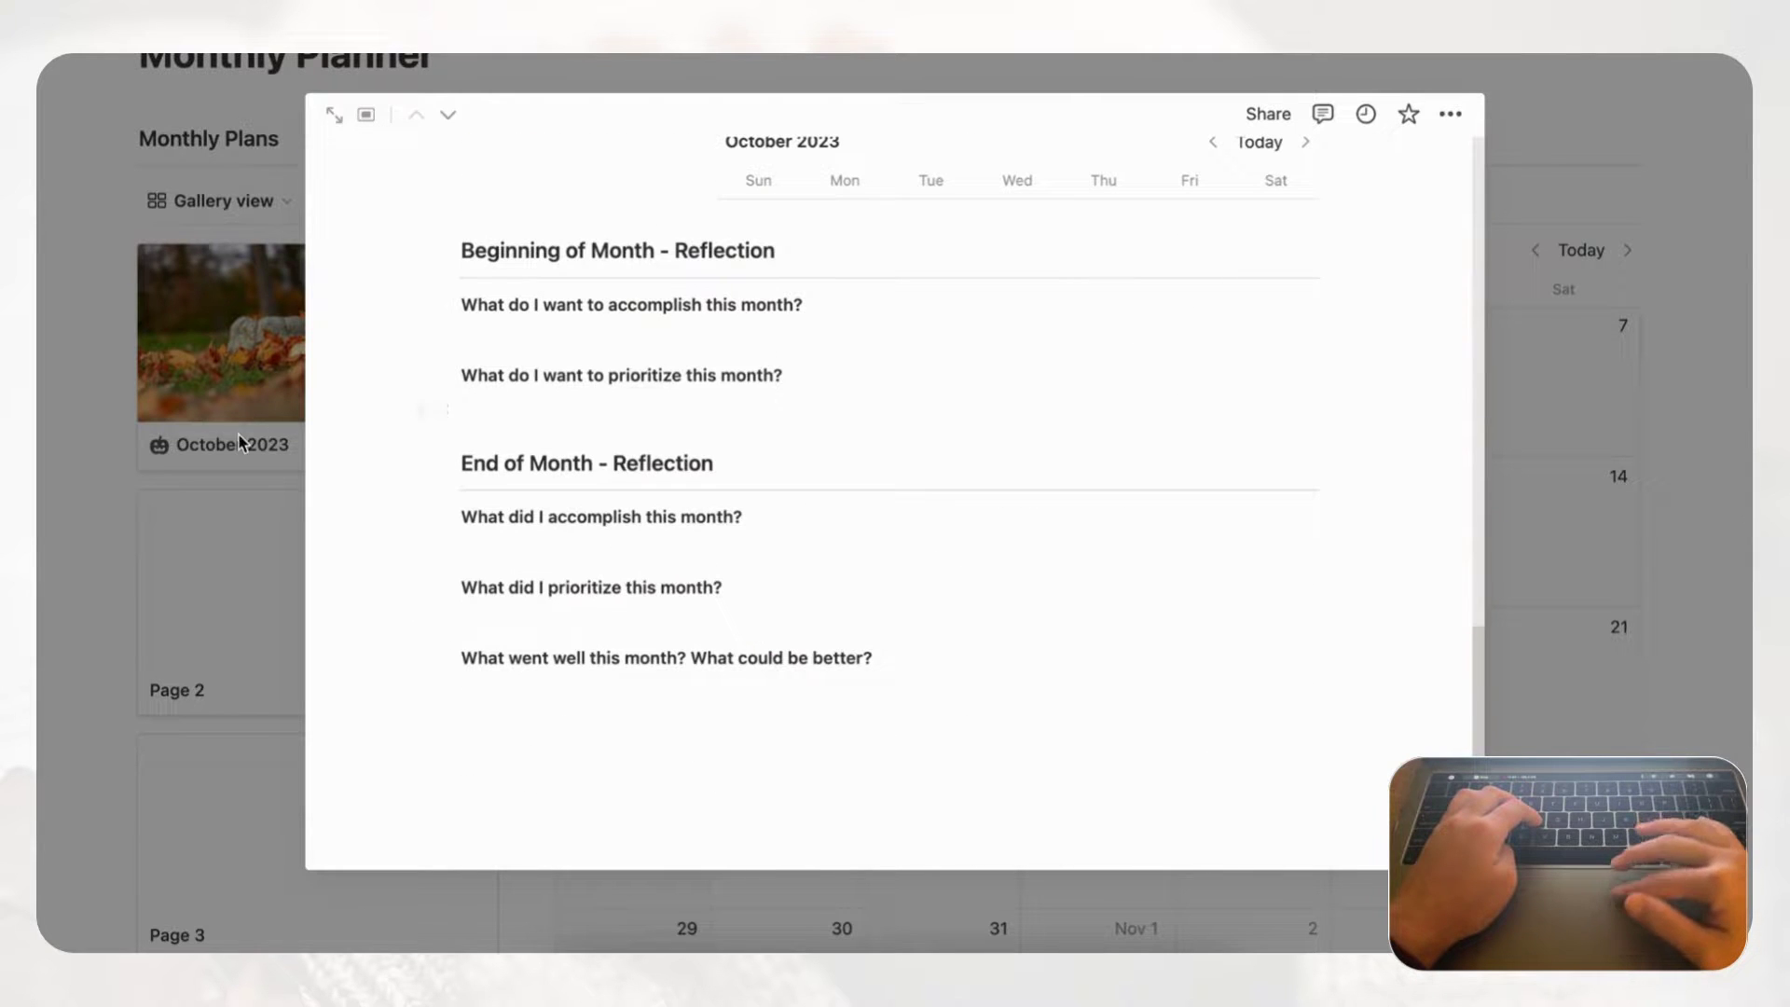
click(108, 458)
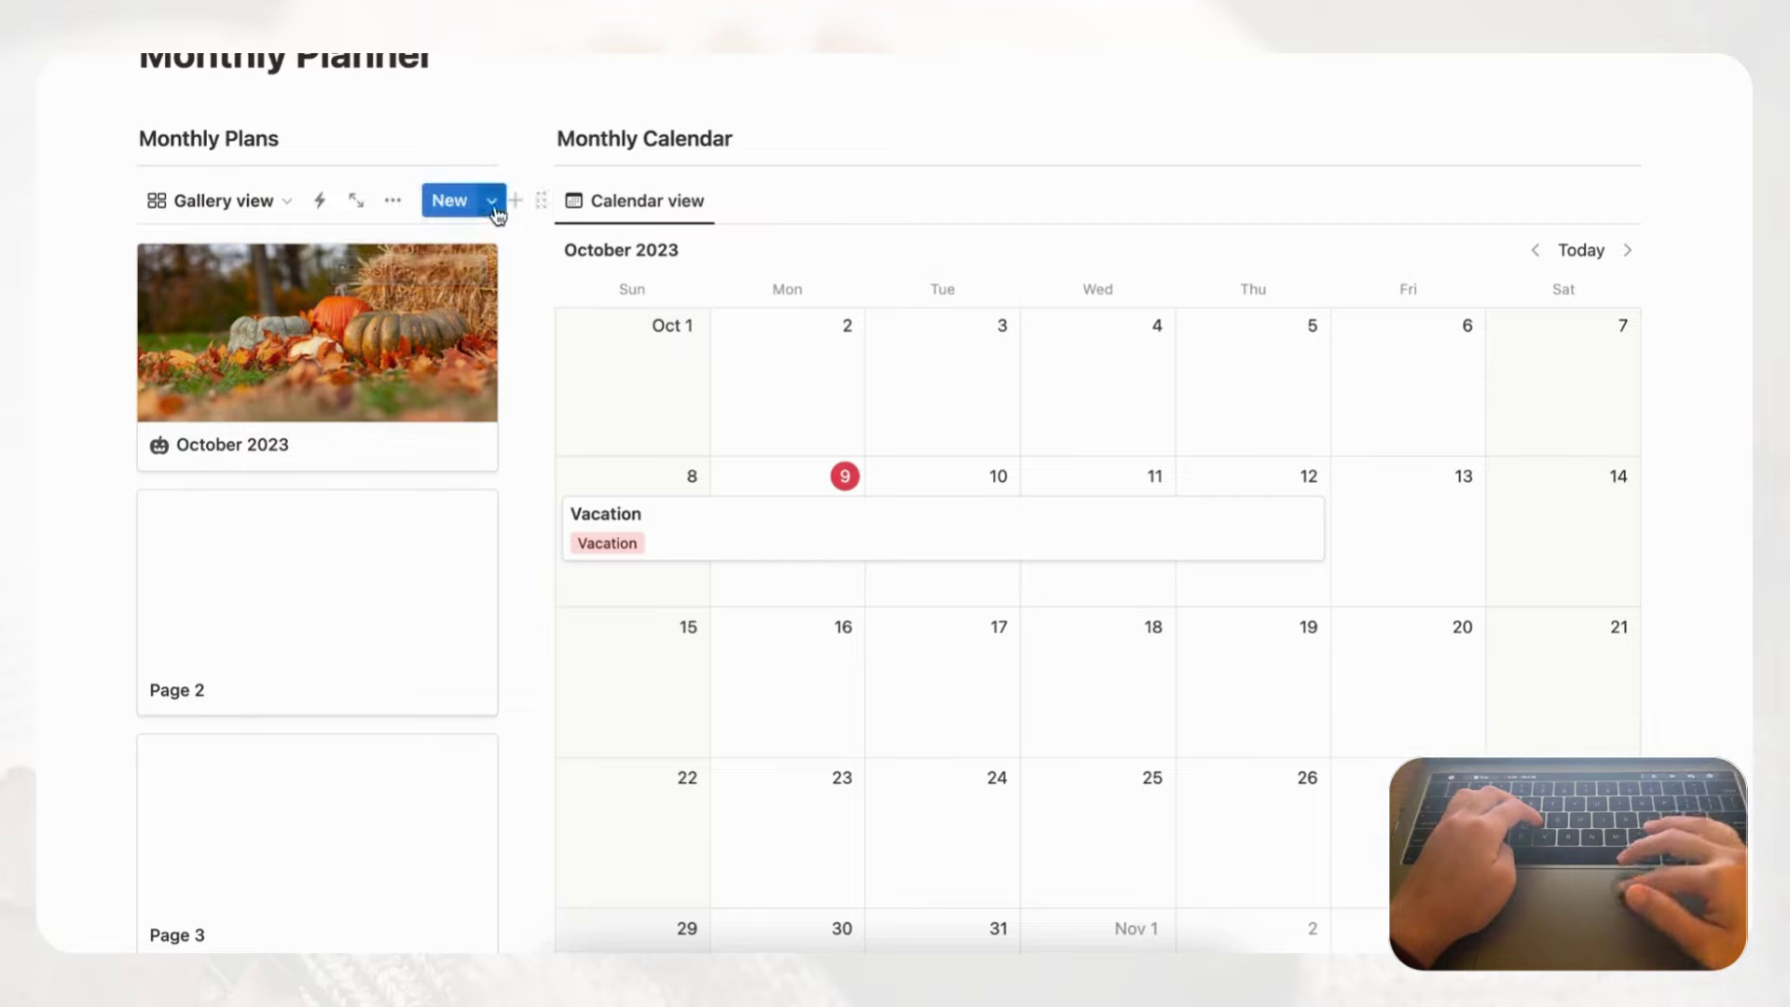
- Set the Monthly Plan template as the default template of the Monthly Plans database
click(495, 205)
click(655, 287)
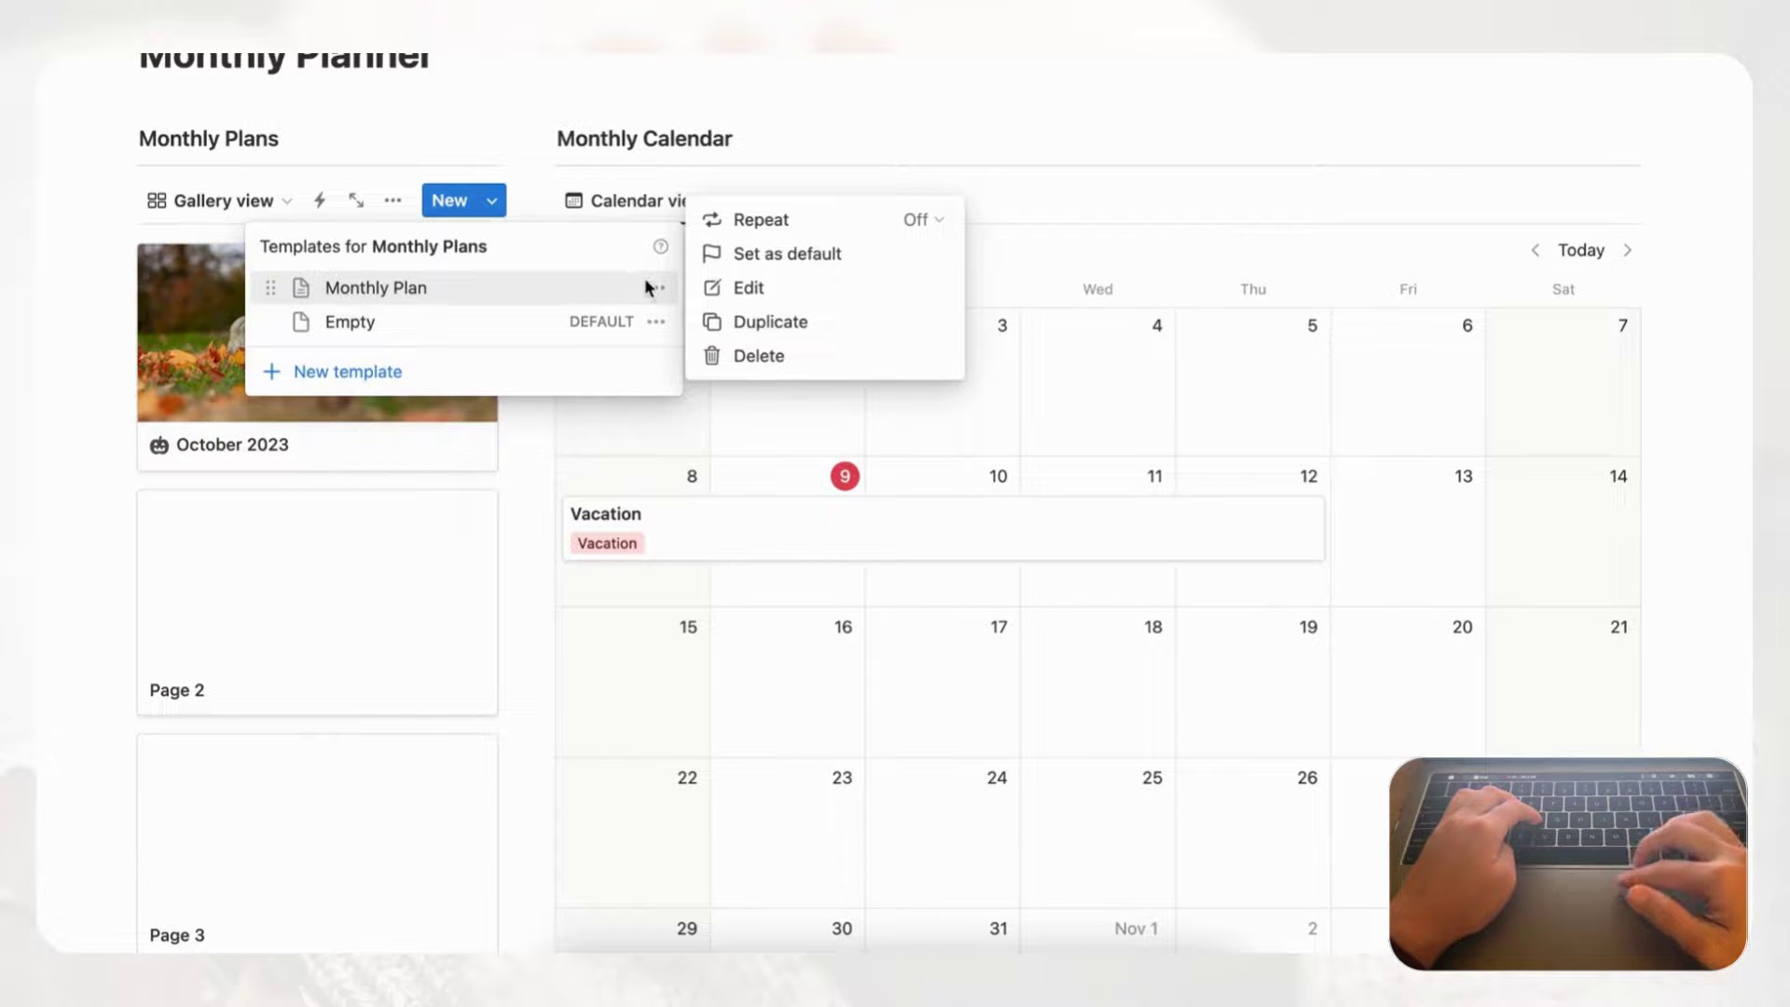
click(806, 262)
click(912, 492)
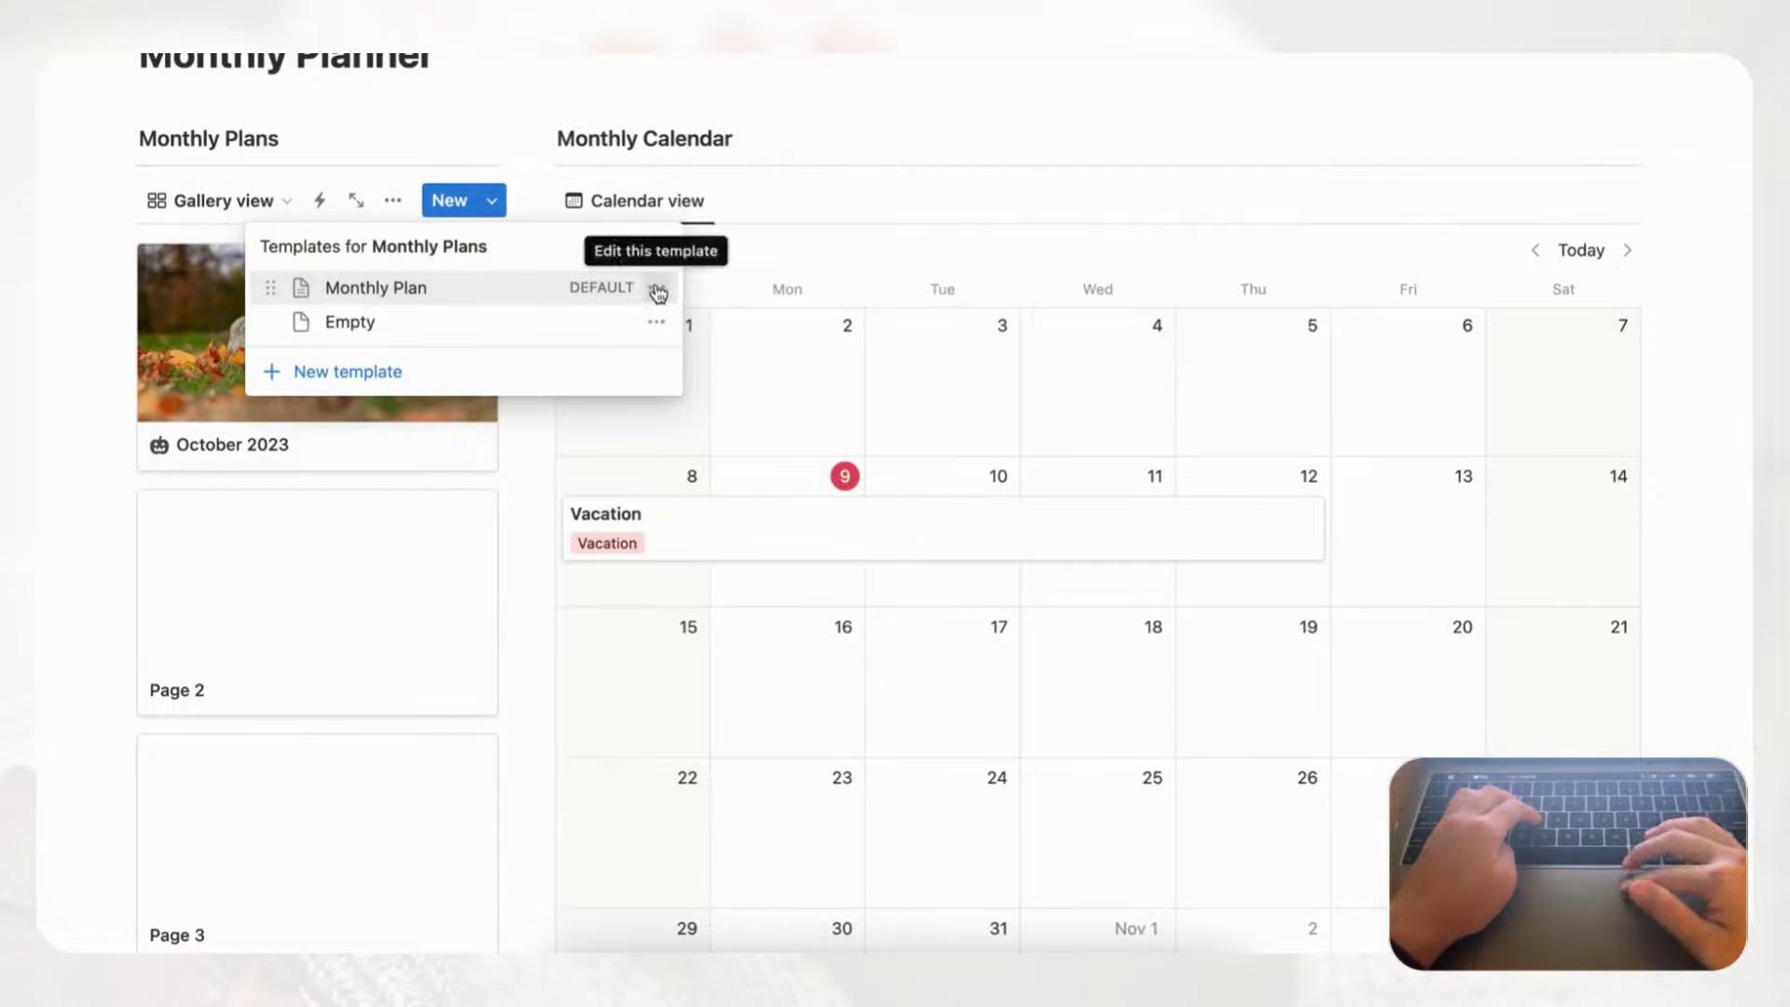
- View the repeat options of the Monthly Plan template and leave the template list without choosing one
click(656, 288)
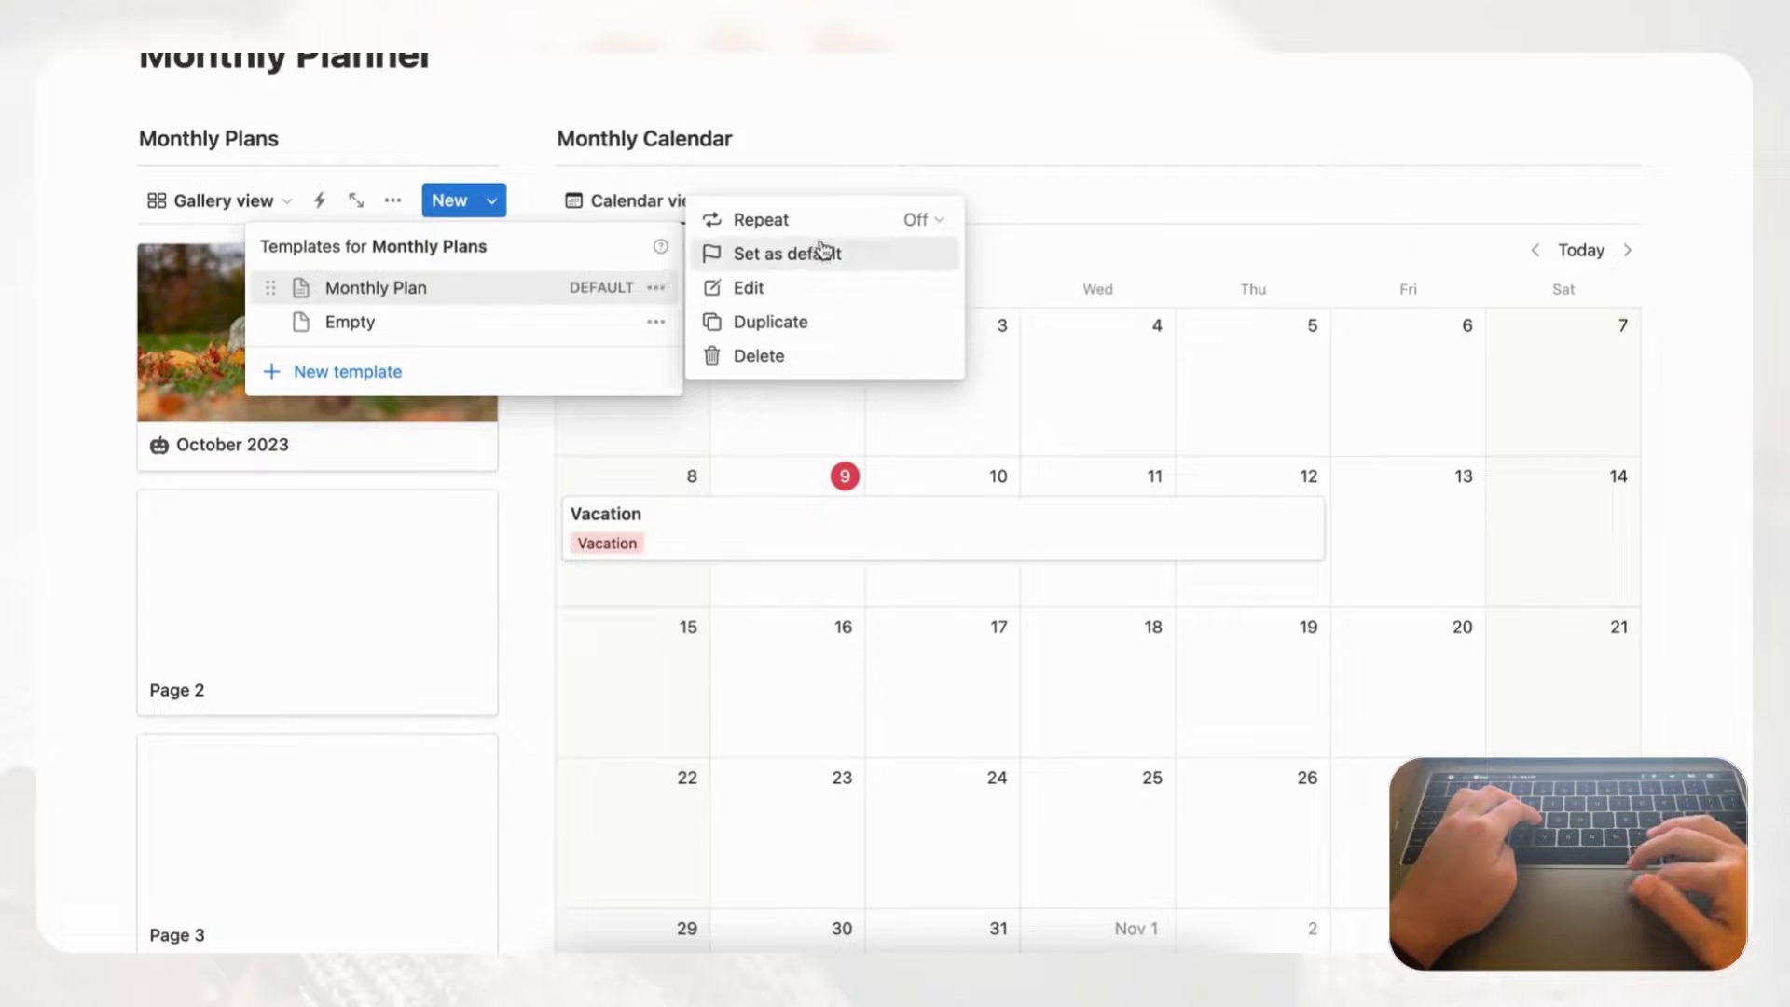
click(937, 224)
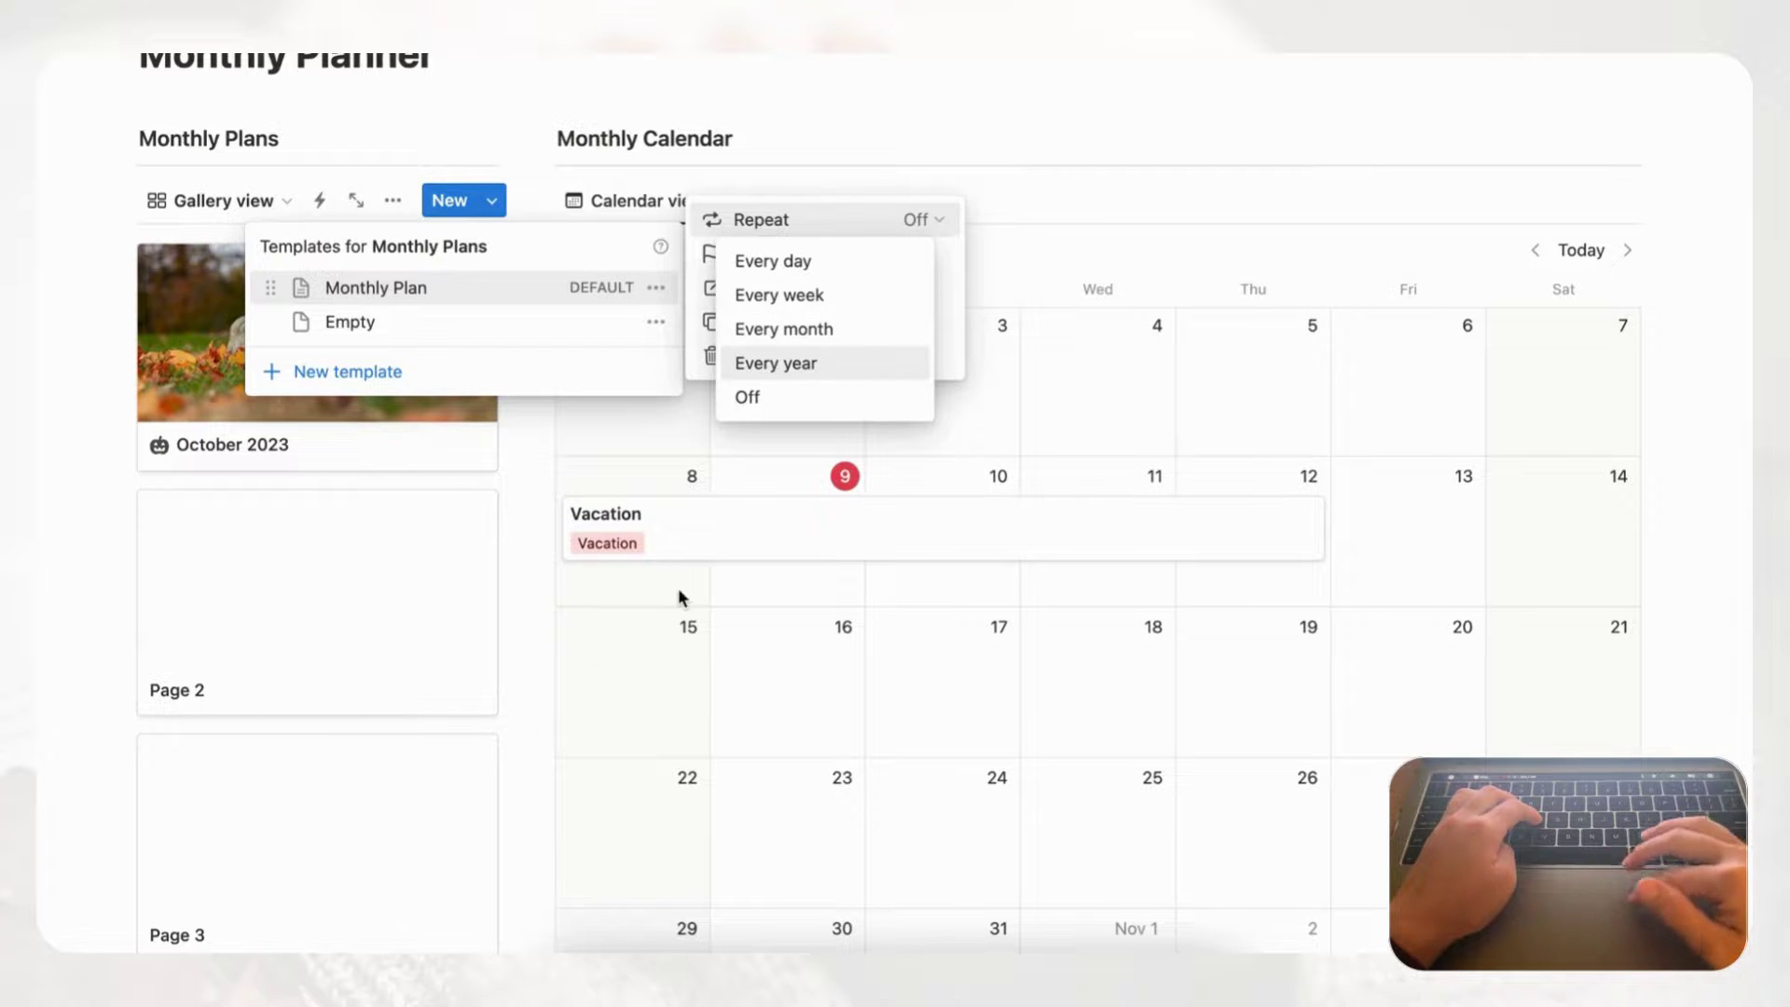
click(108, 457)
click(110, 559)
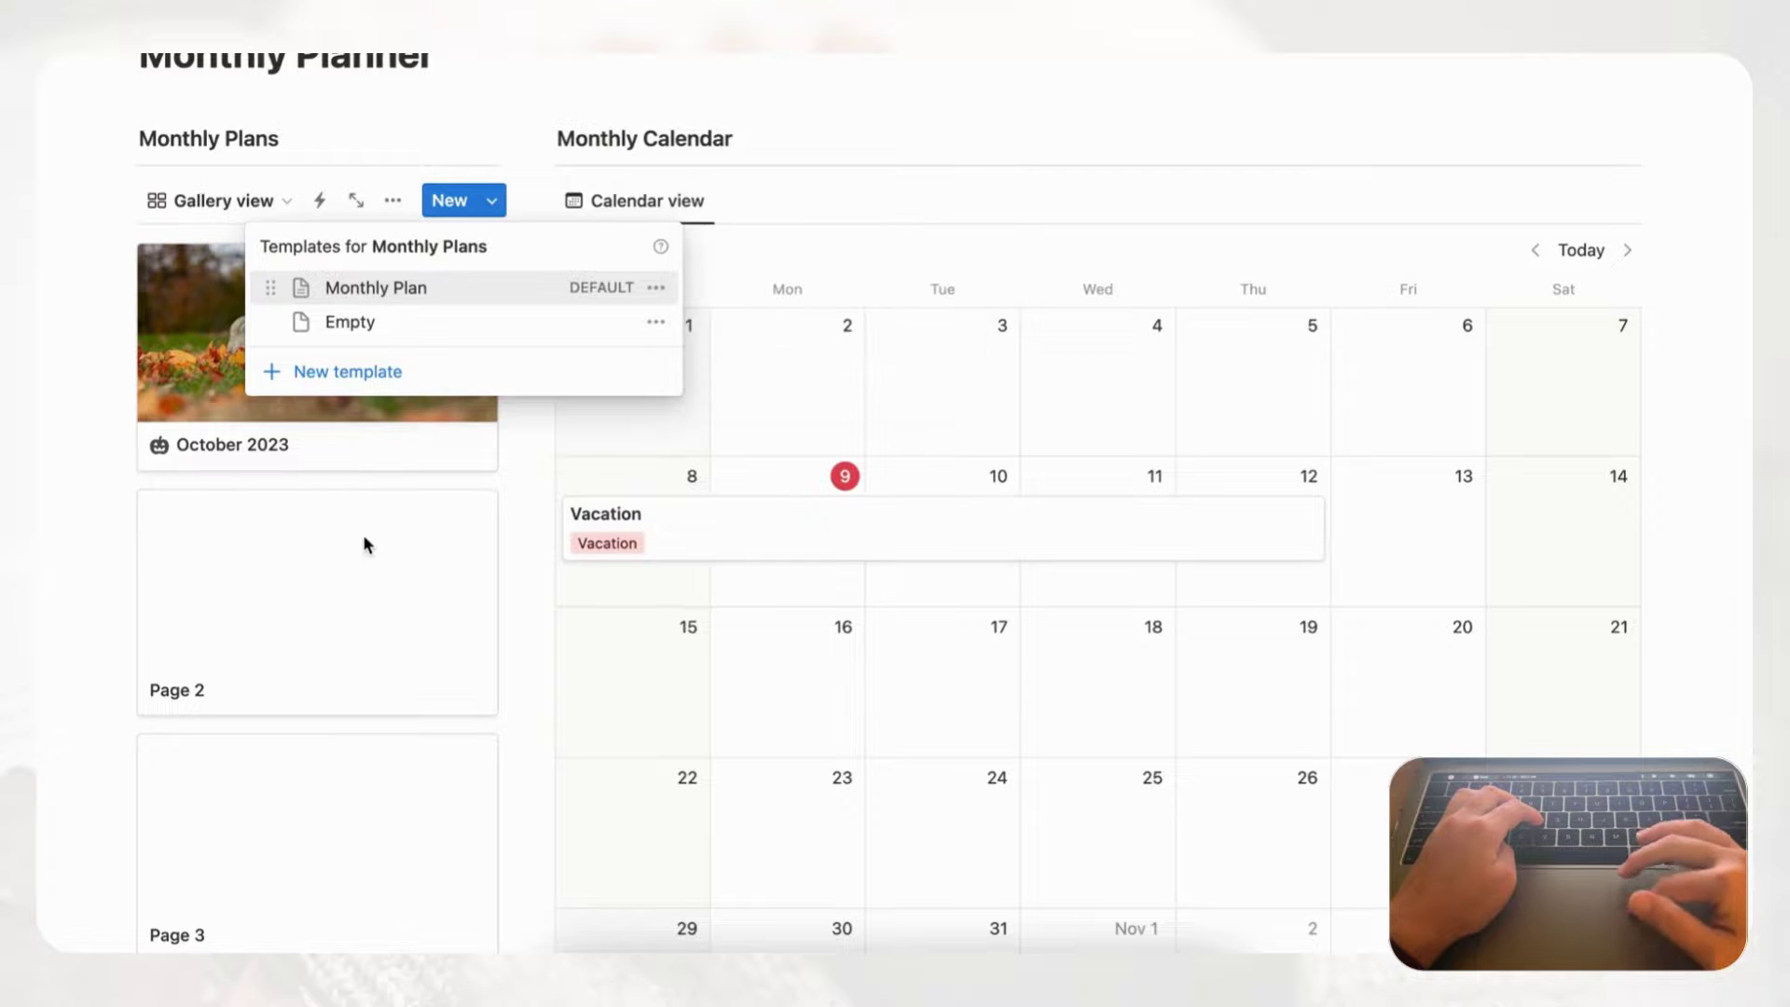
click(431, 548)
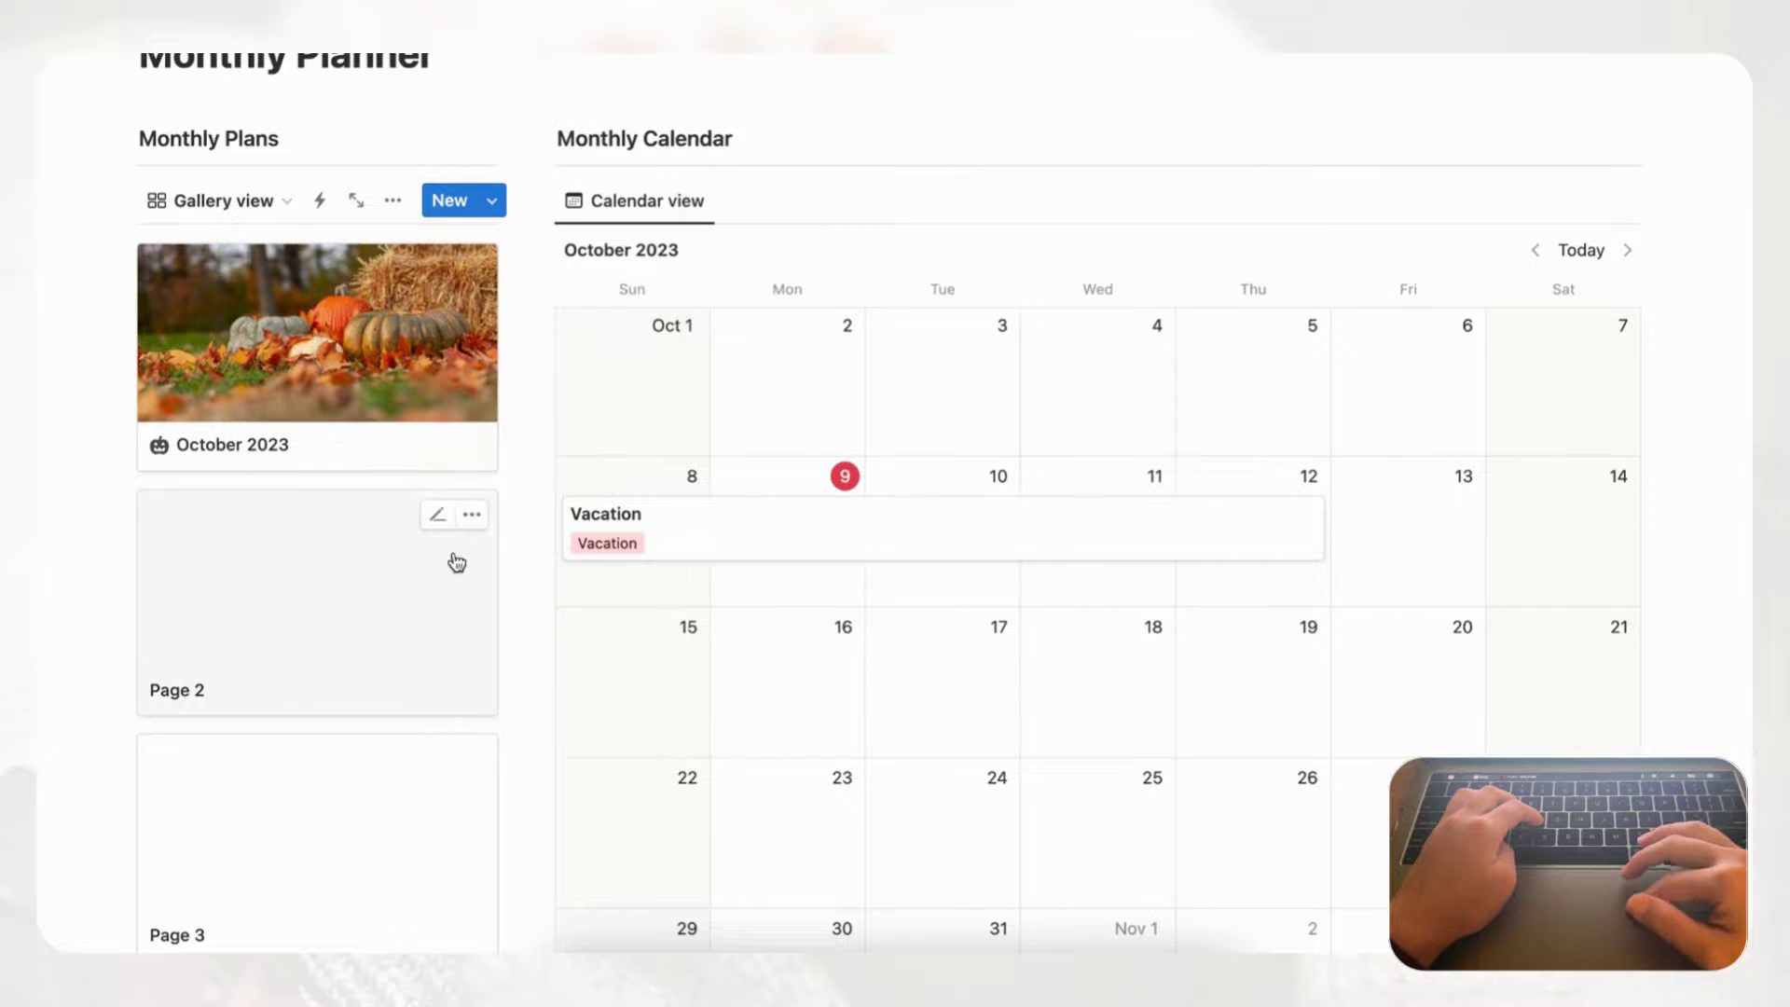
- Go to Page 2 of the Monthly Plans gallery and rename it "November 2023"
click(423, 383)
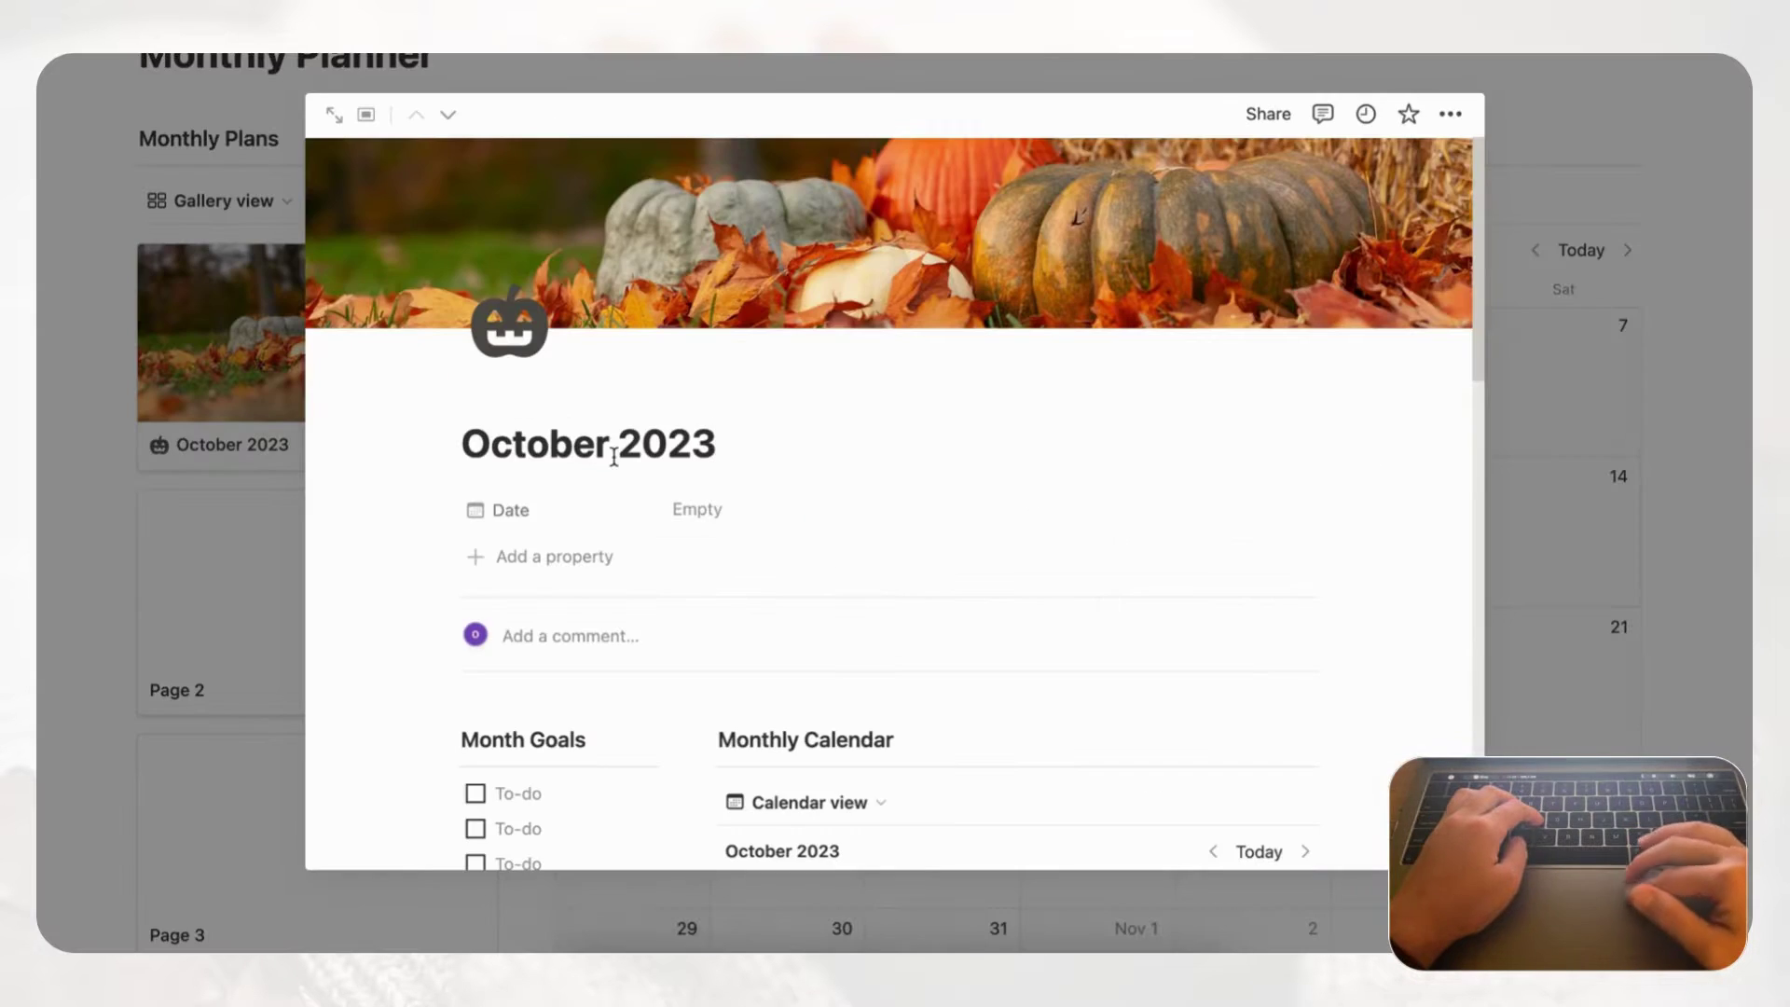
scroll(614, 457, down, 3)
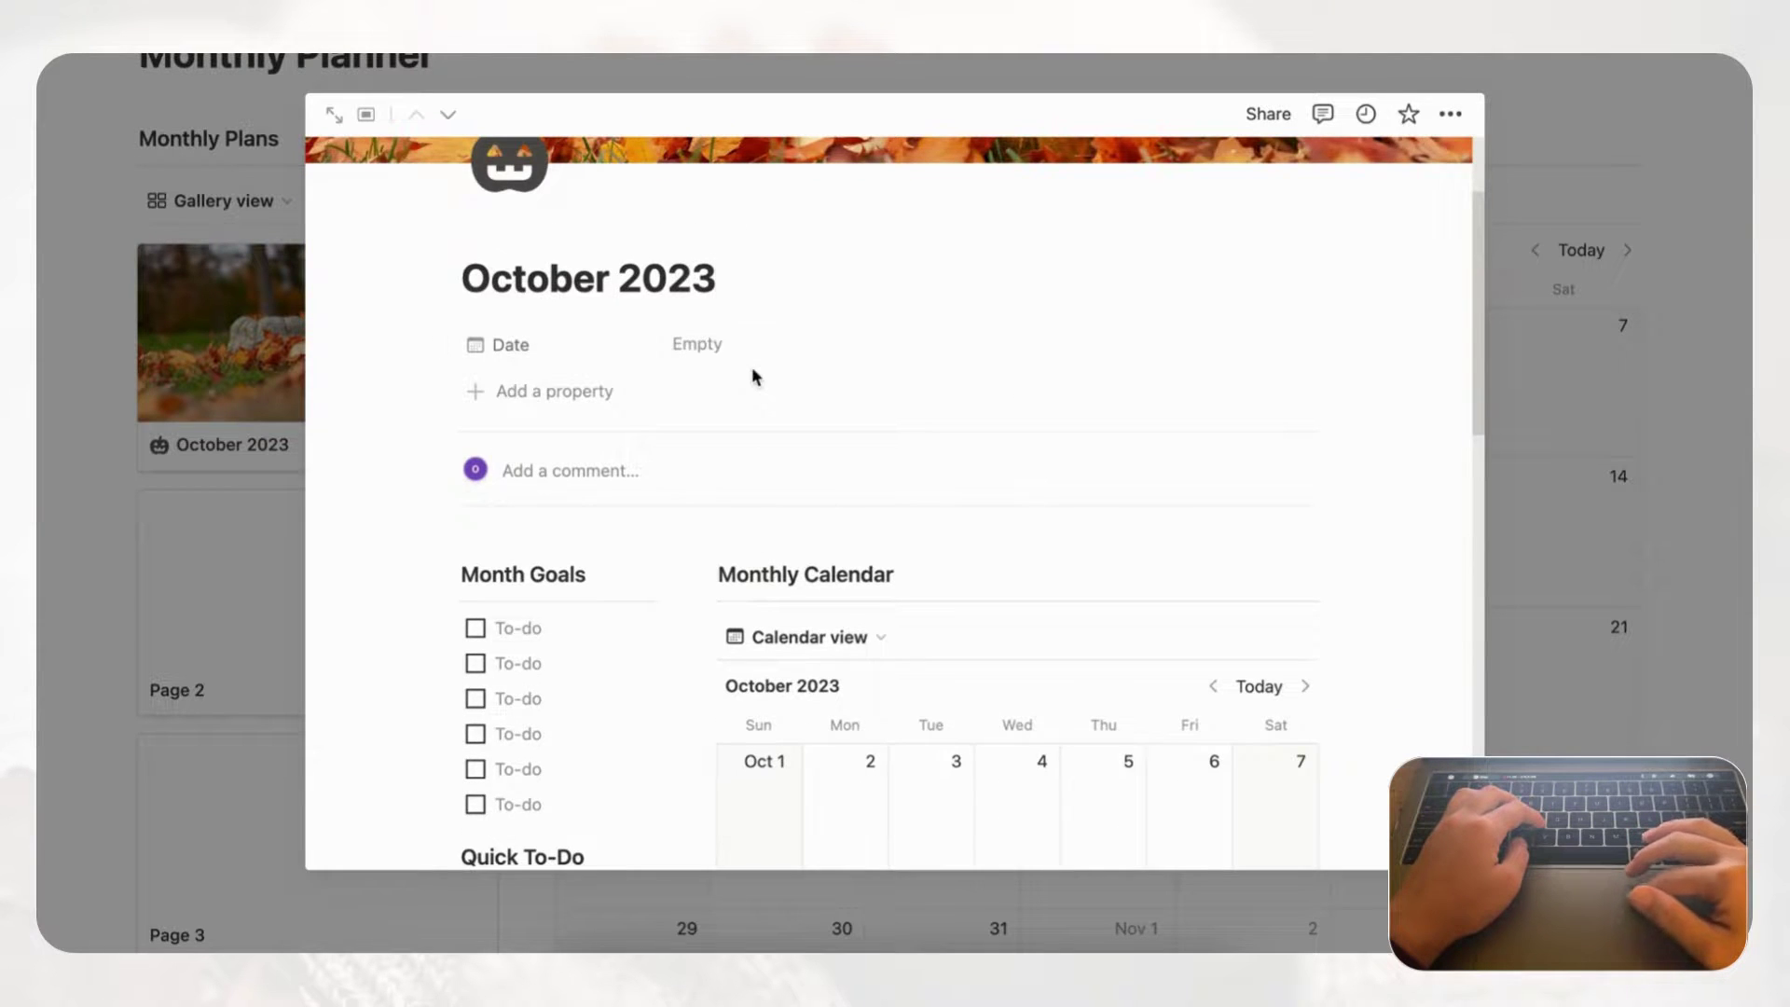
key(ctrl+shift+j)
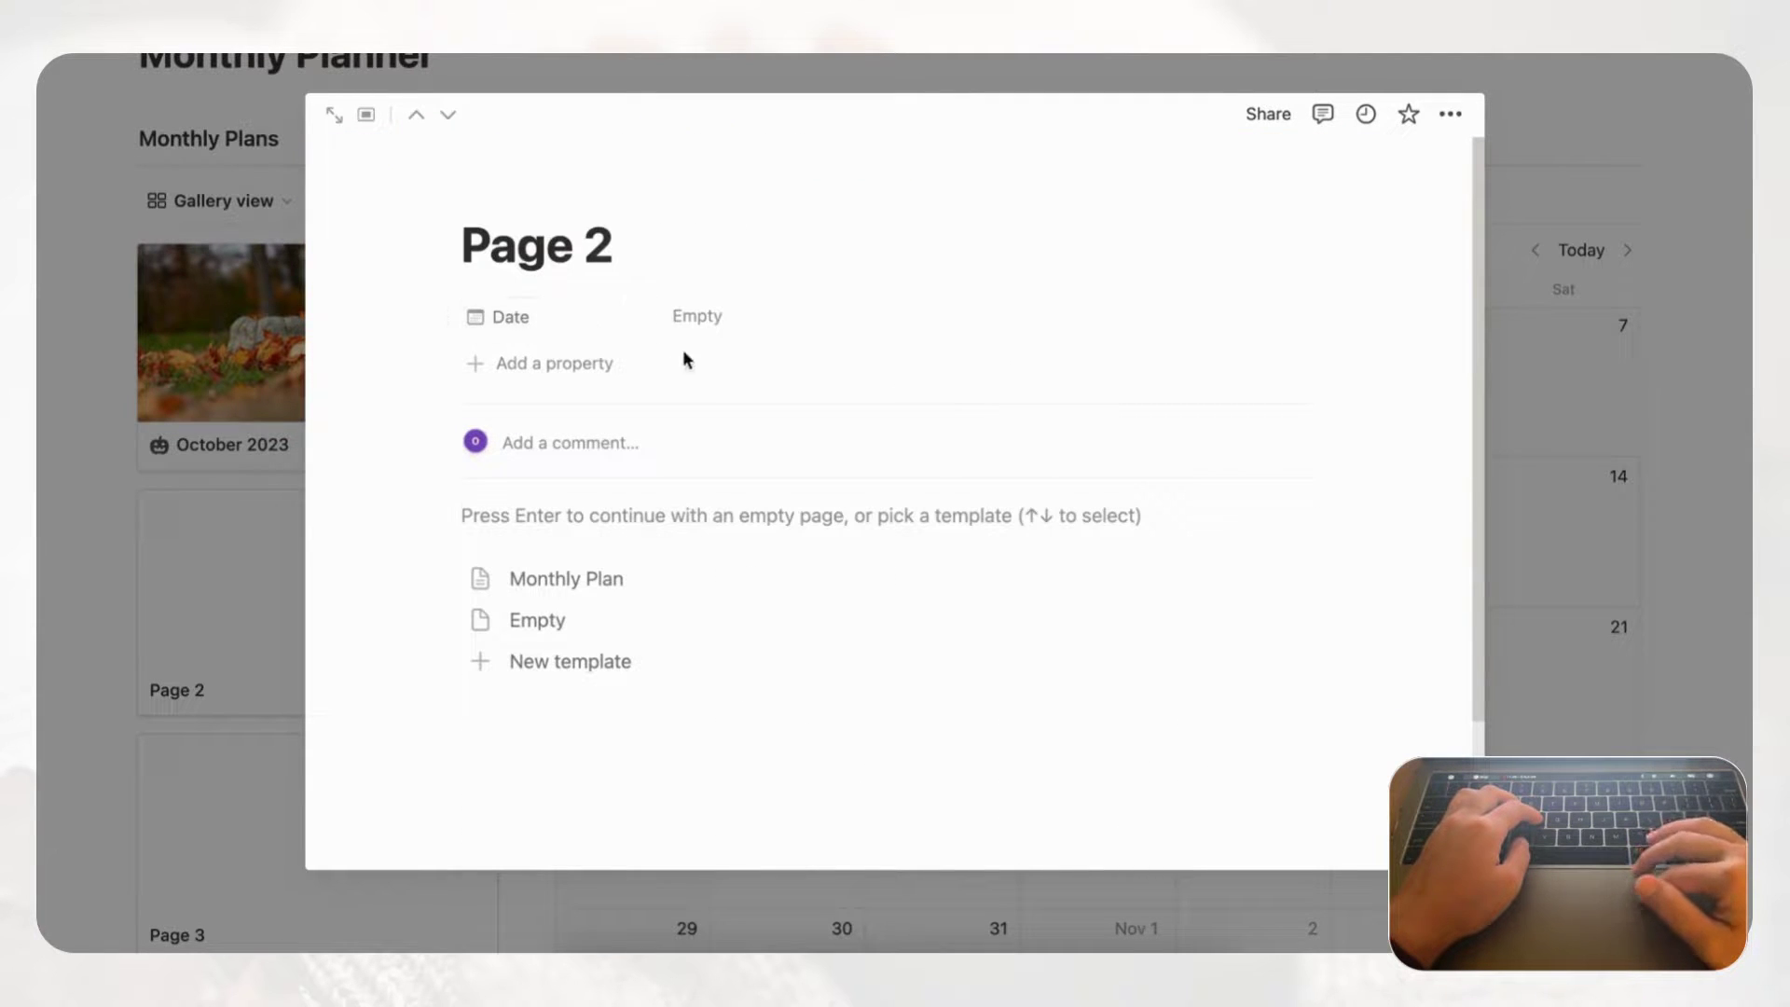
triple_click(523, 246)
text(November 2023)
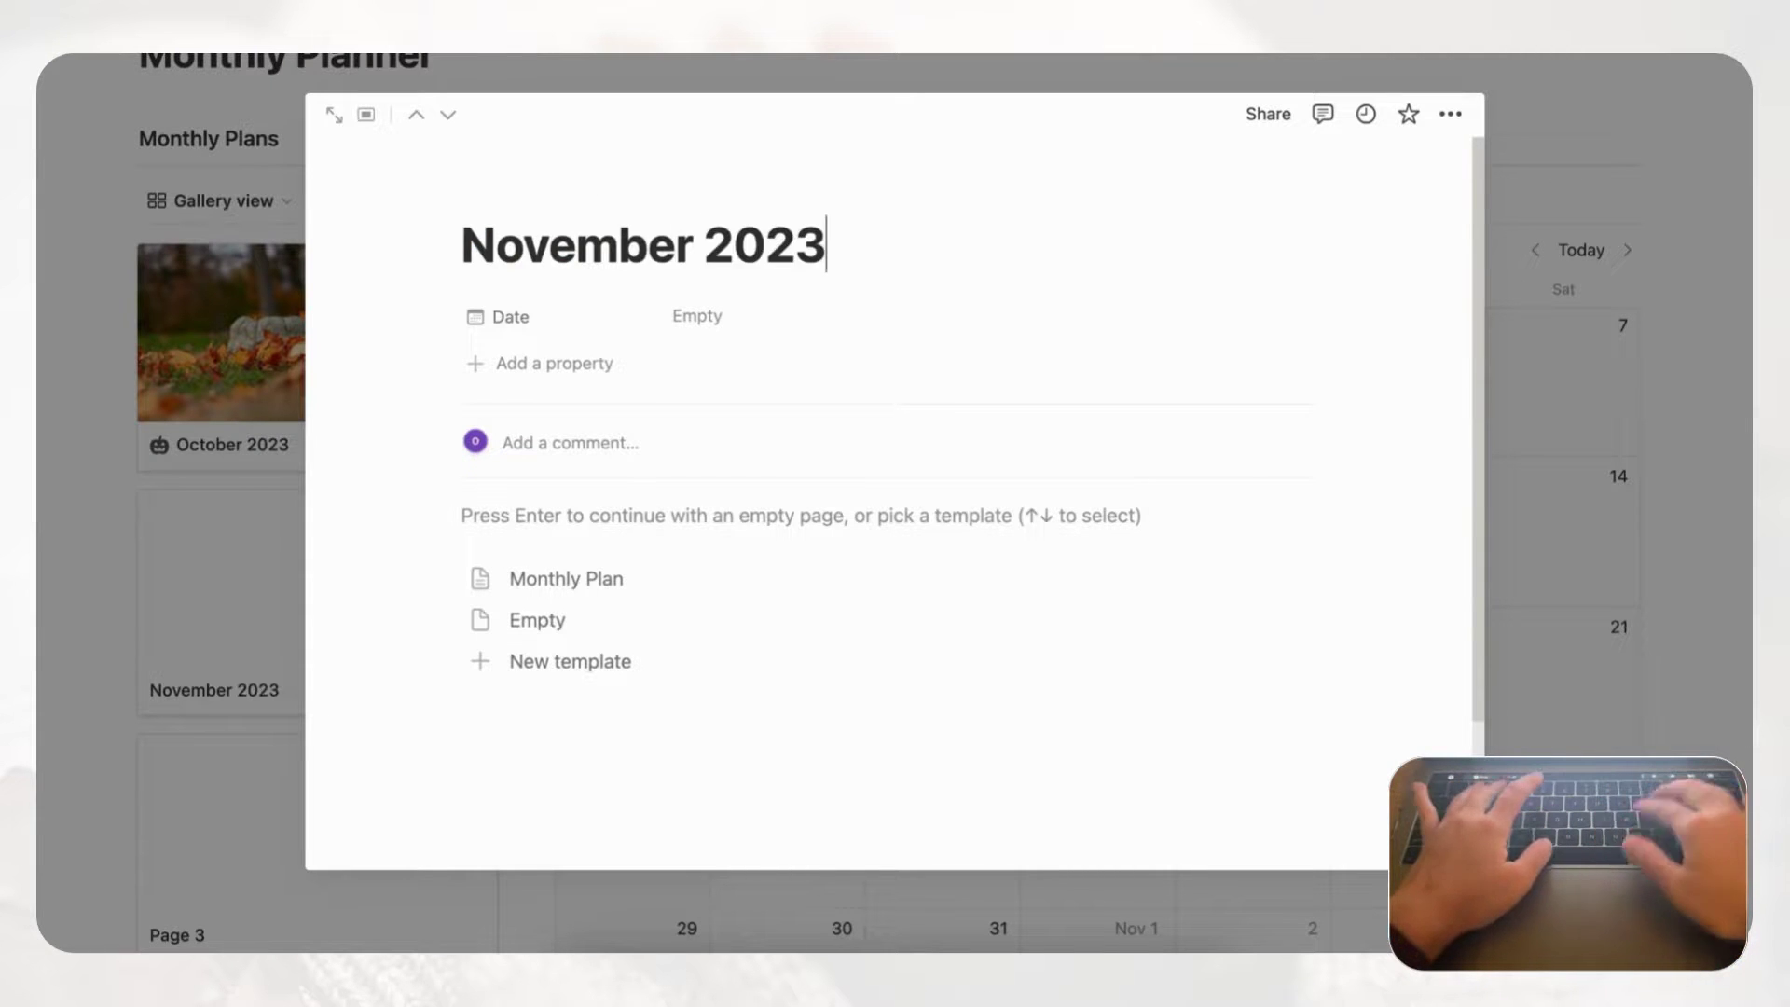
- Add an icon to the November 2023 page, using the feather found with the icon search "turkey"
click(527, 193)
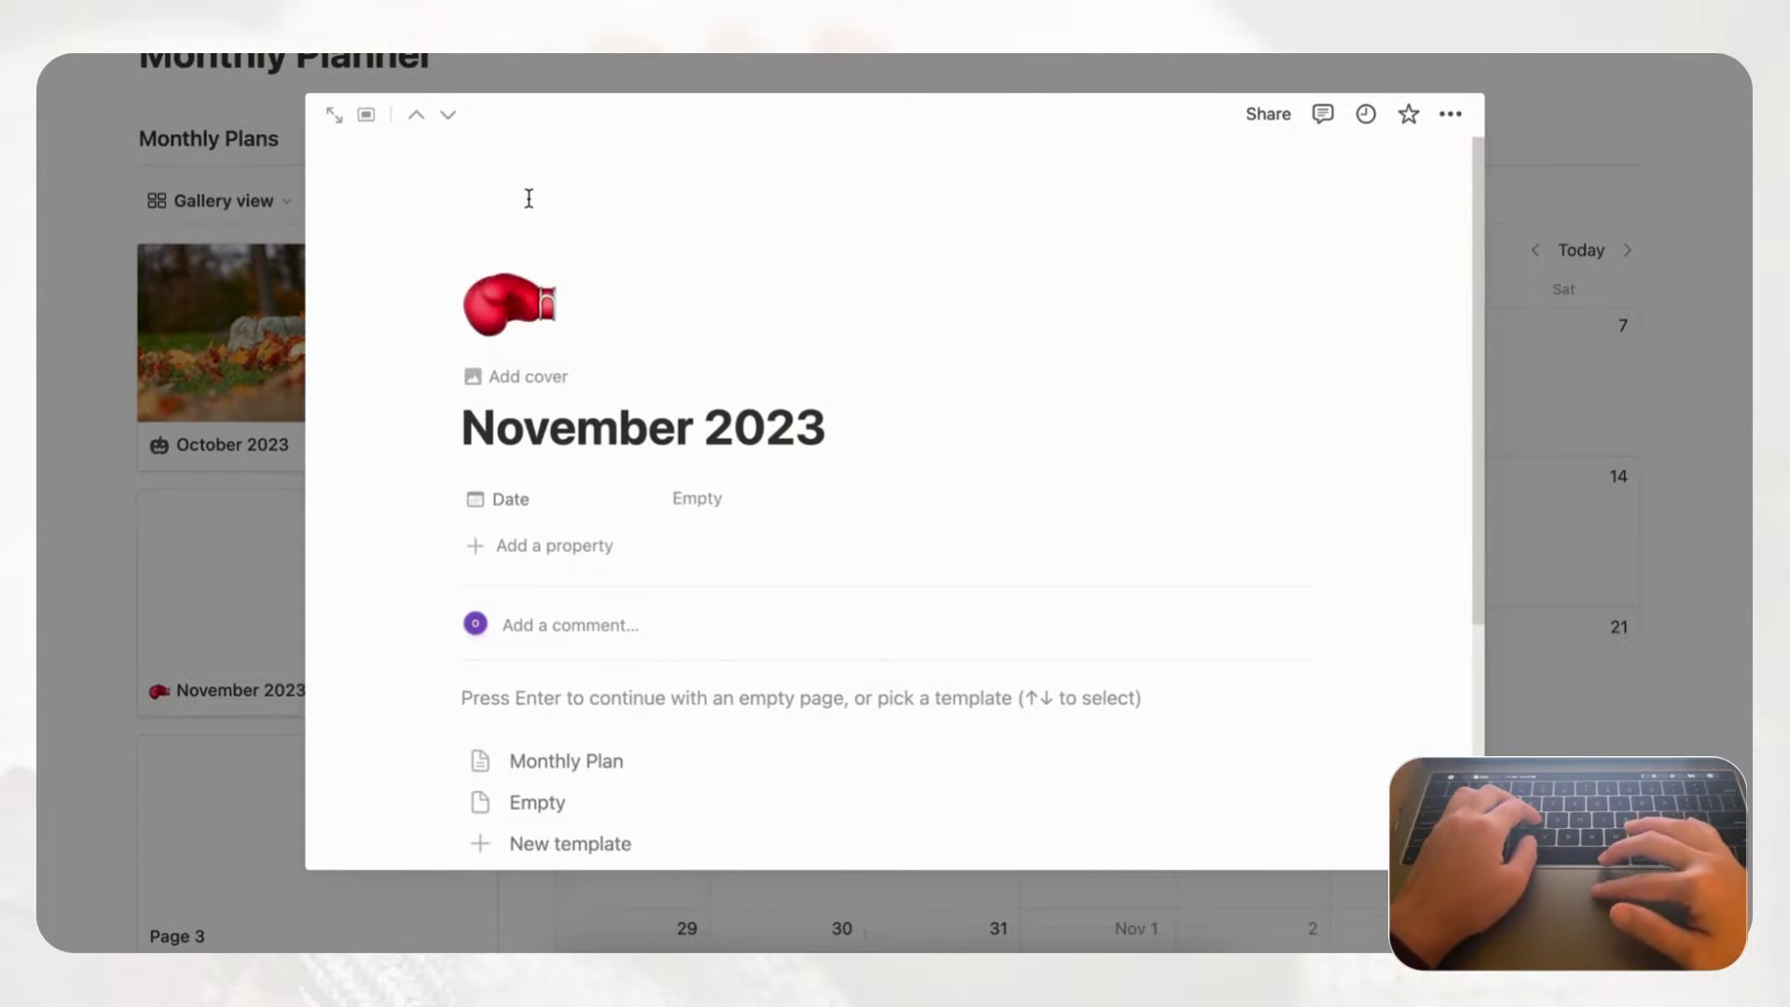
click(532, 314)
click(372, 379)
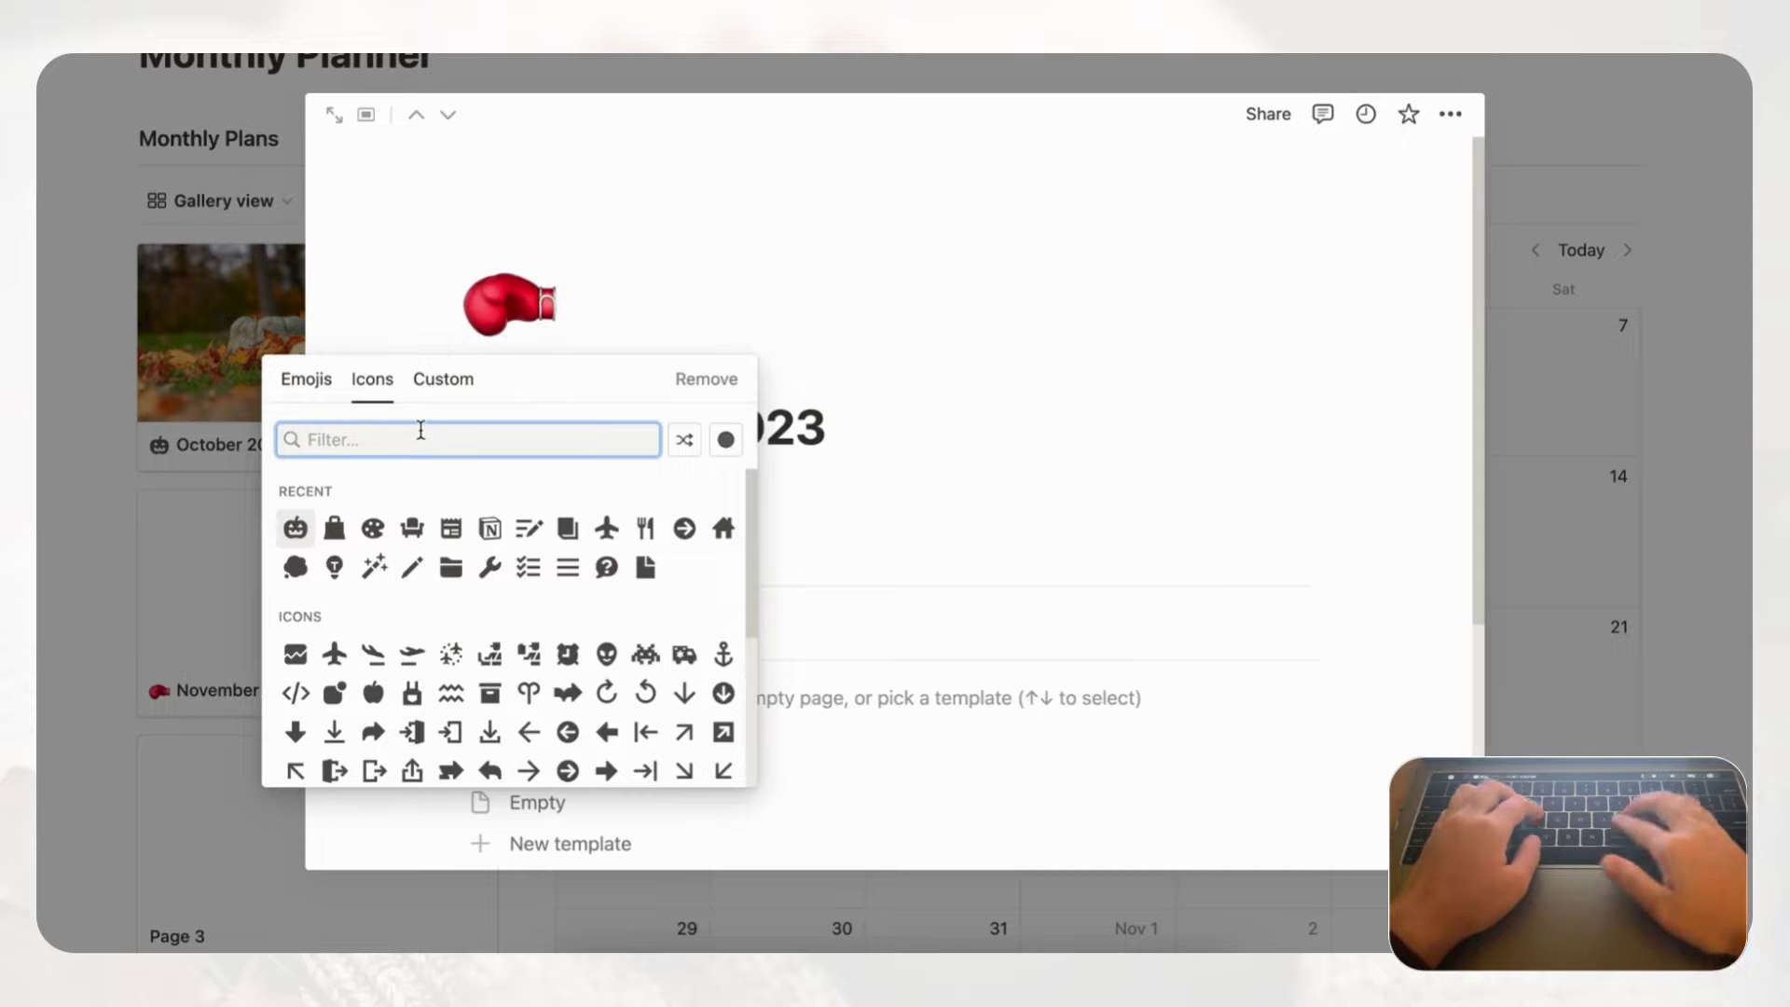
text(turkey)
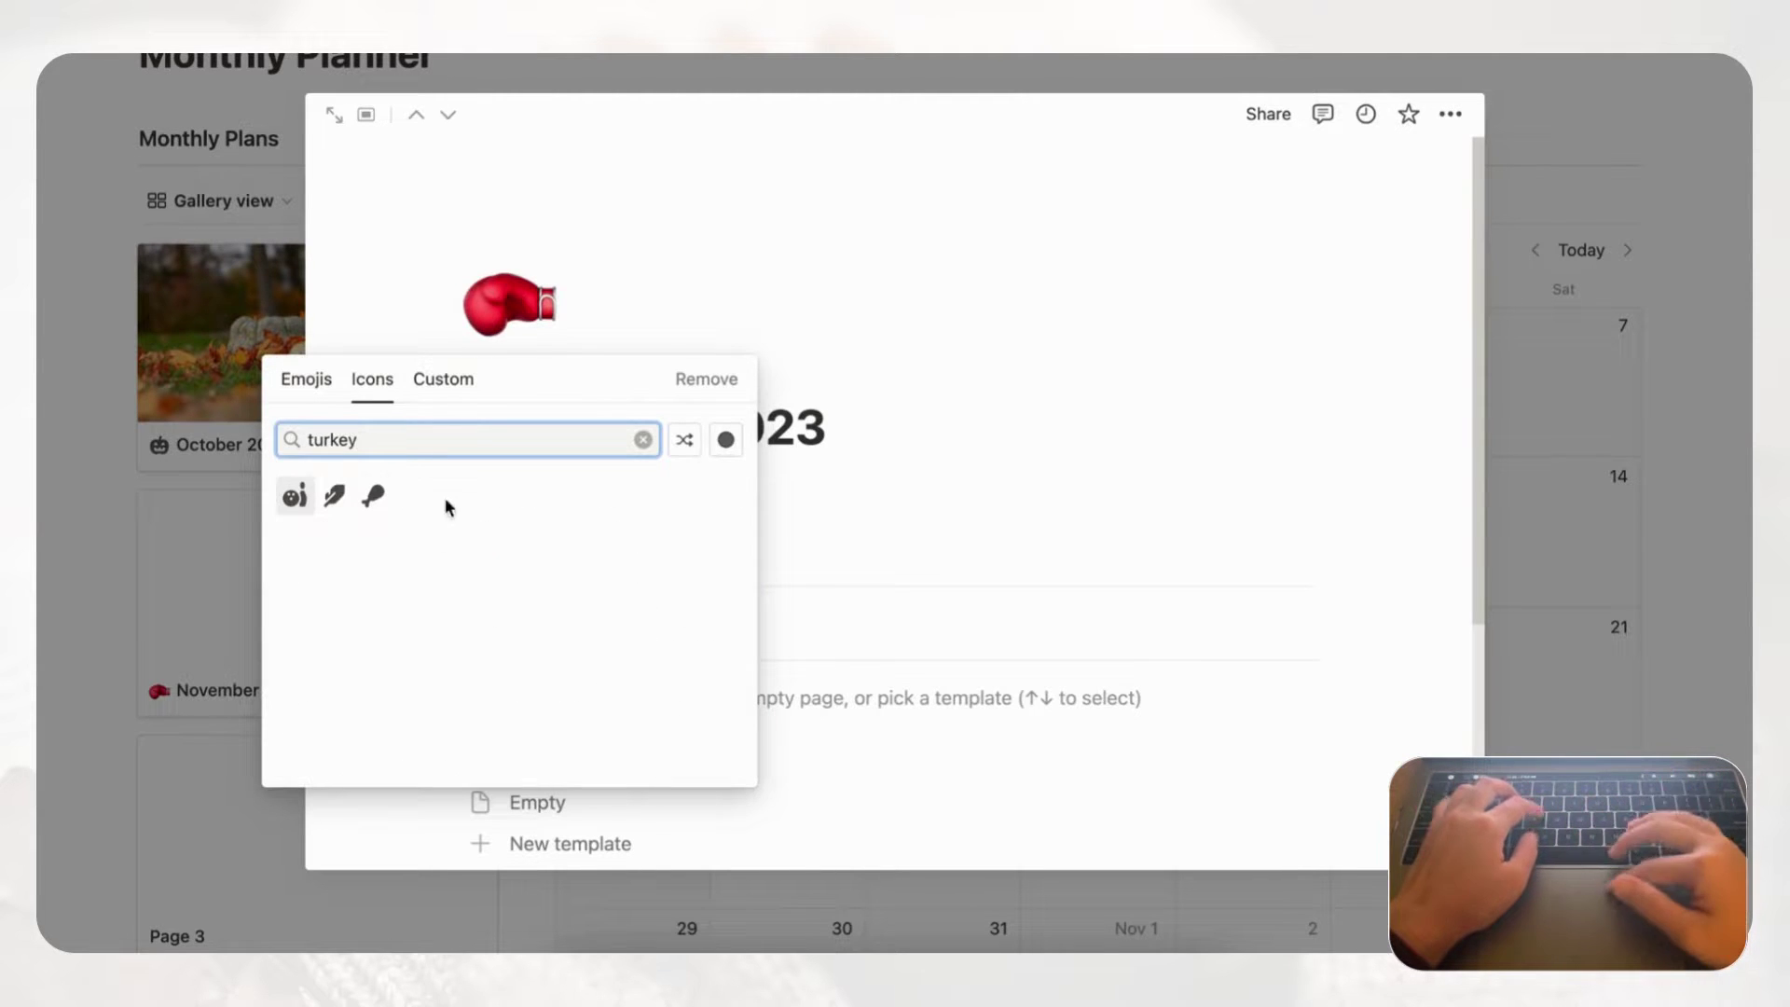
click(335, 495)
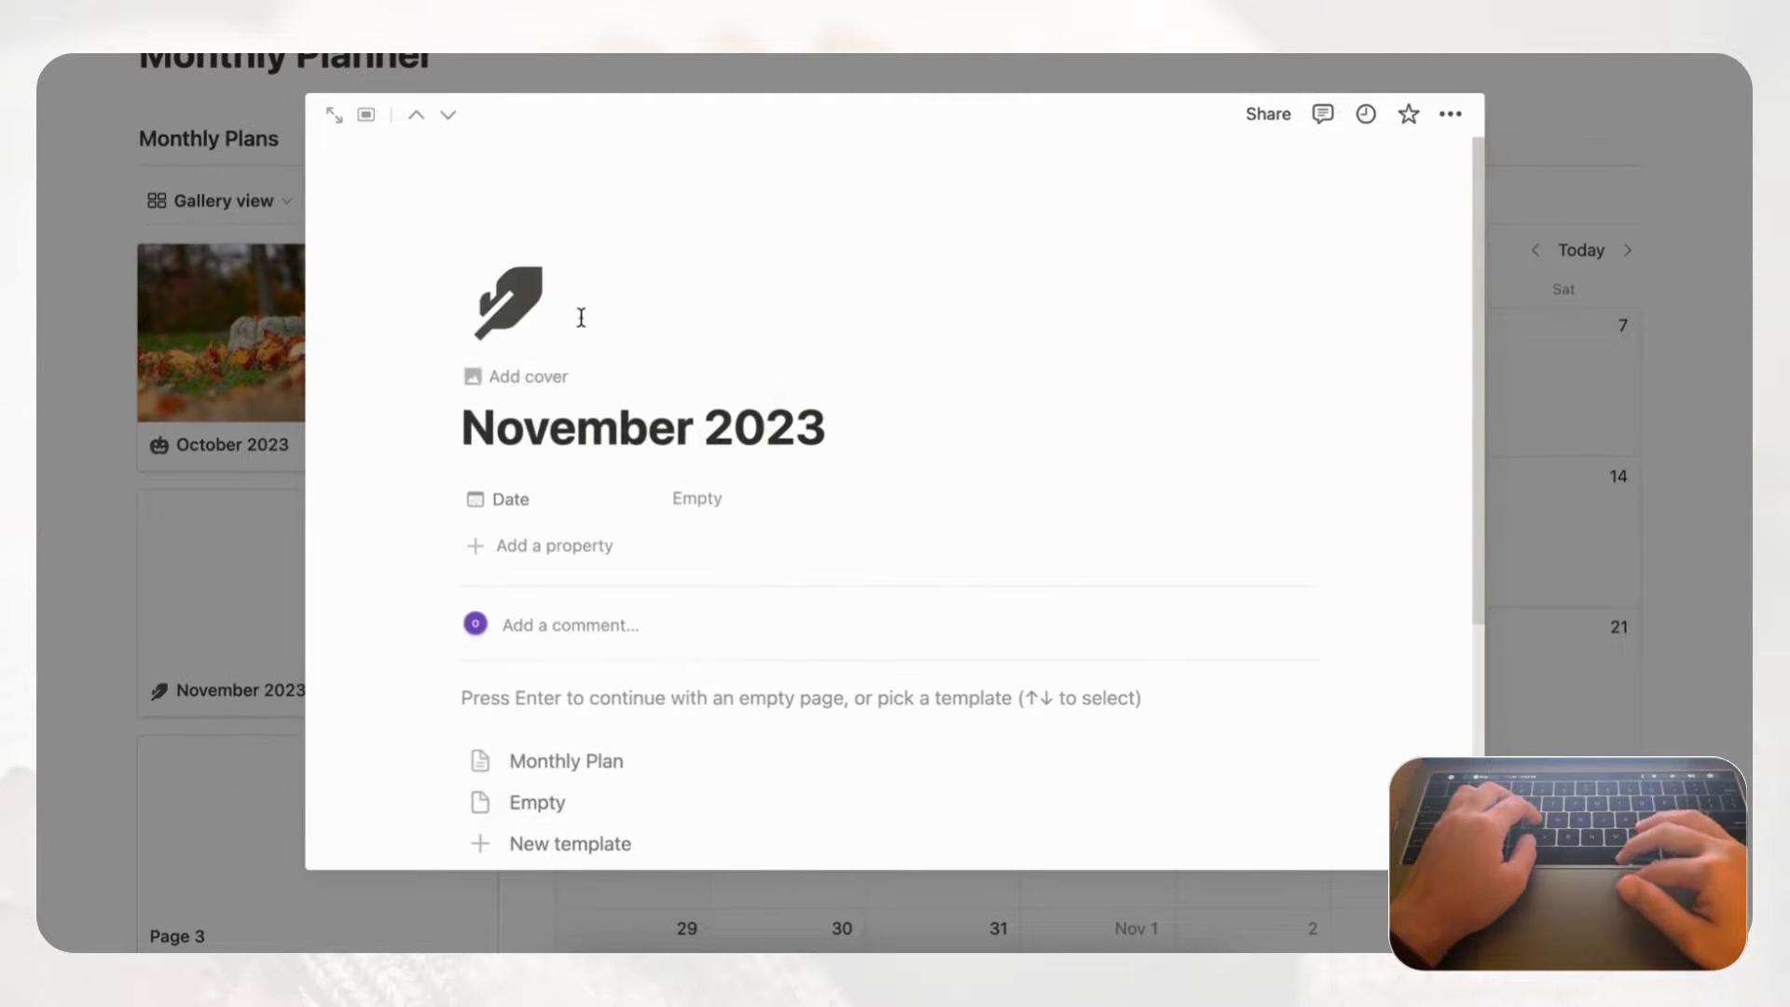
- Give the November 2023 page the "THANKFUL" Unsplash cover from a "thanksgiving" search and close the page
click(519, 378)
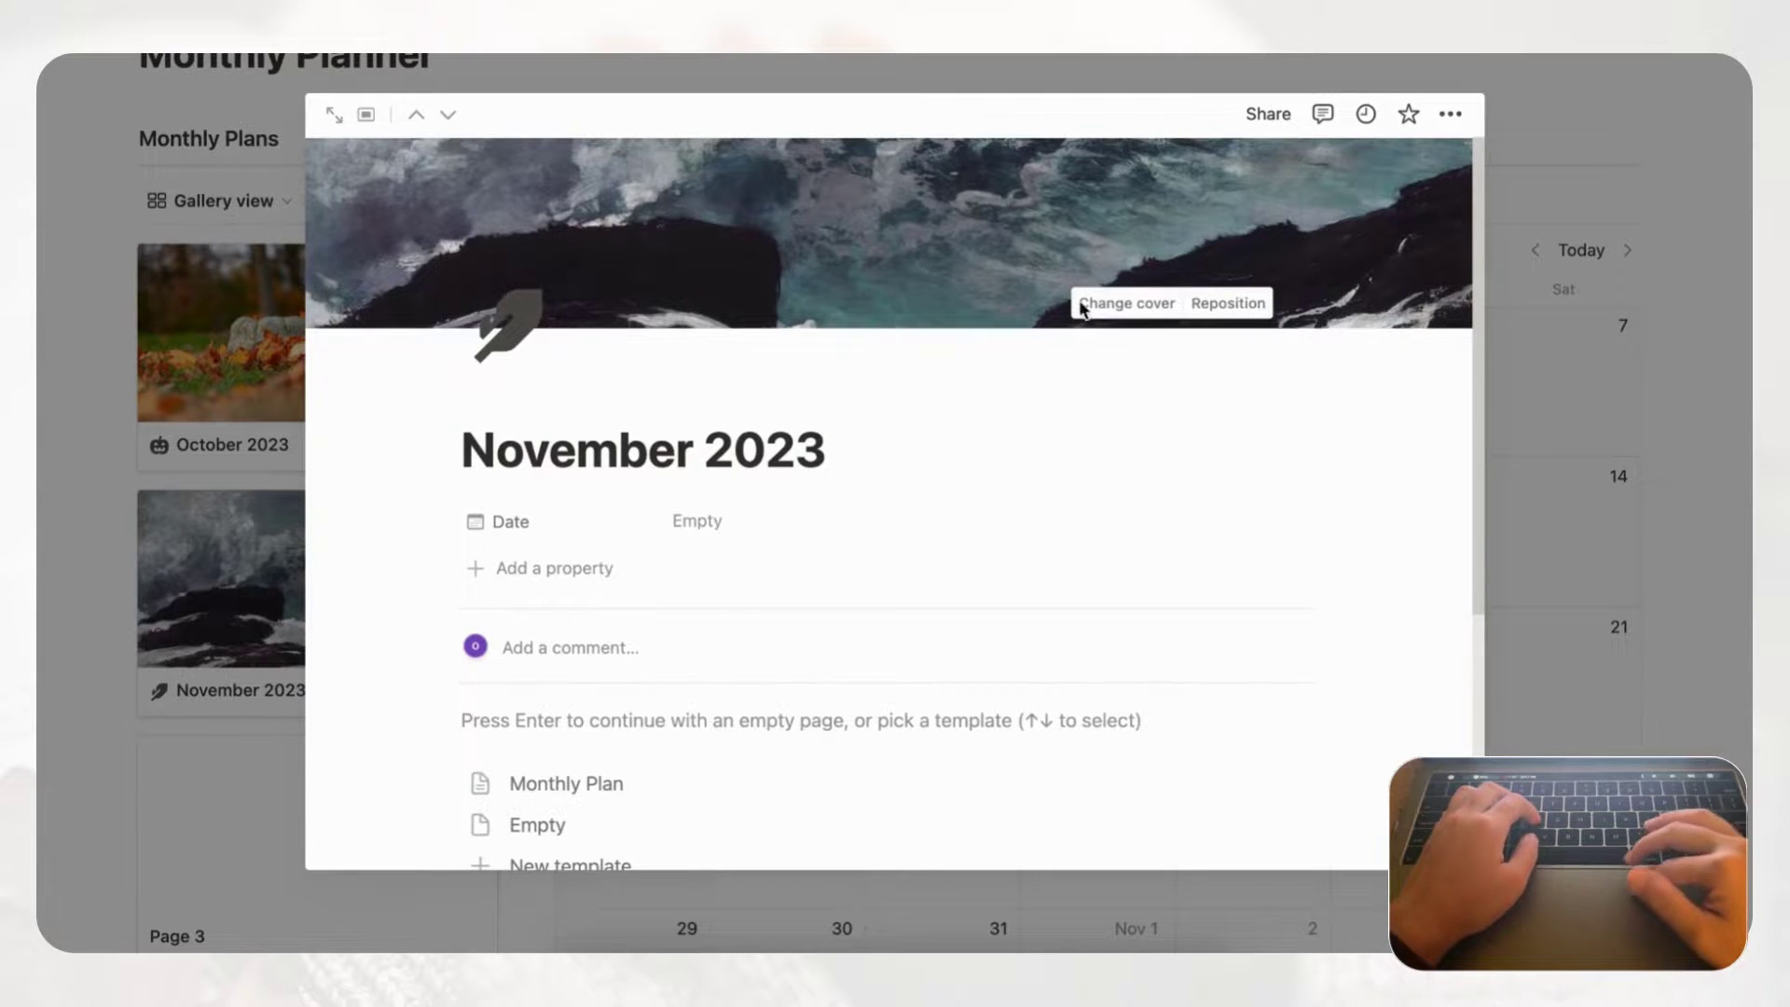
click(1125, 303)
text(thanksgiving)
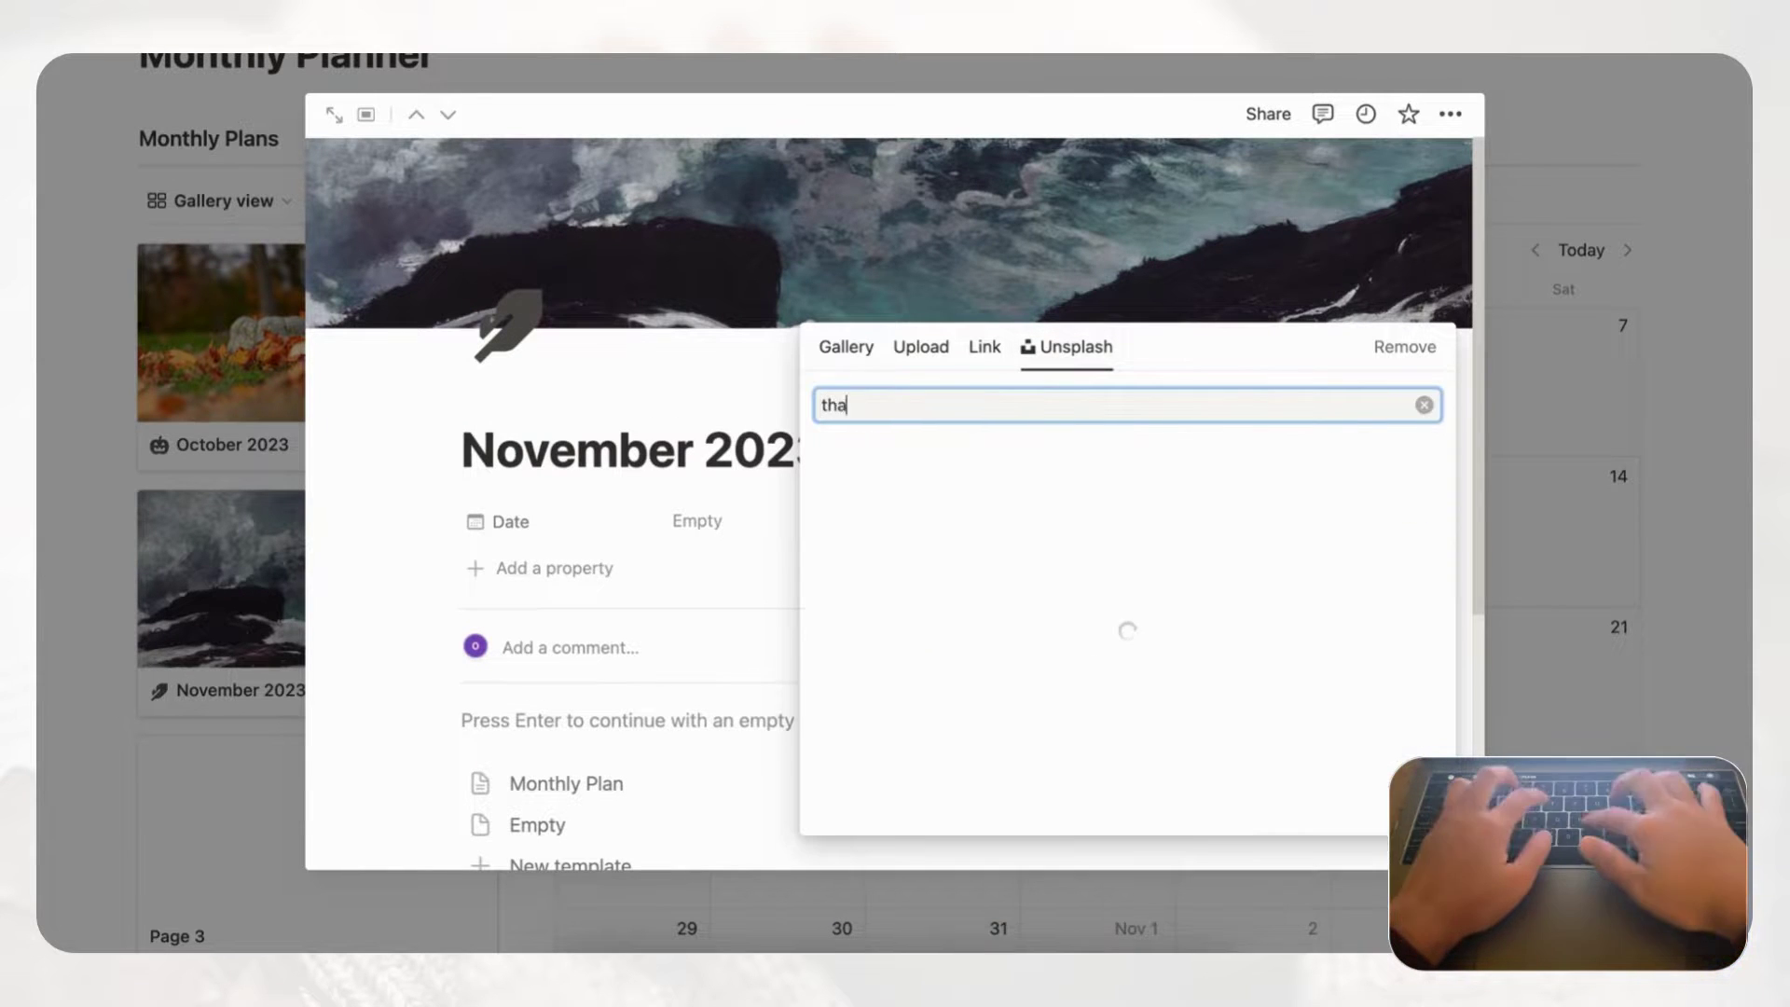
click(931, 494)
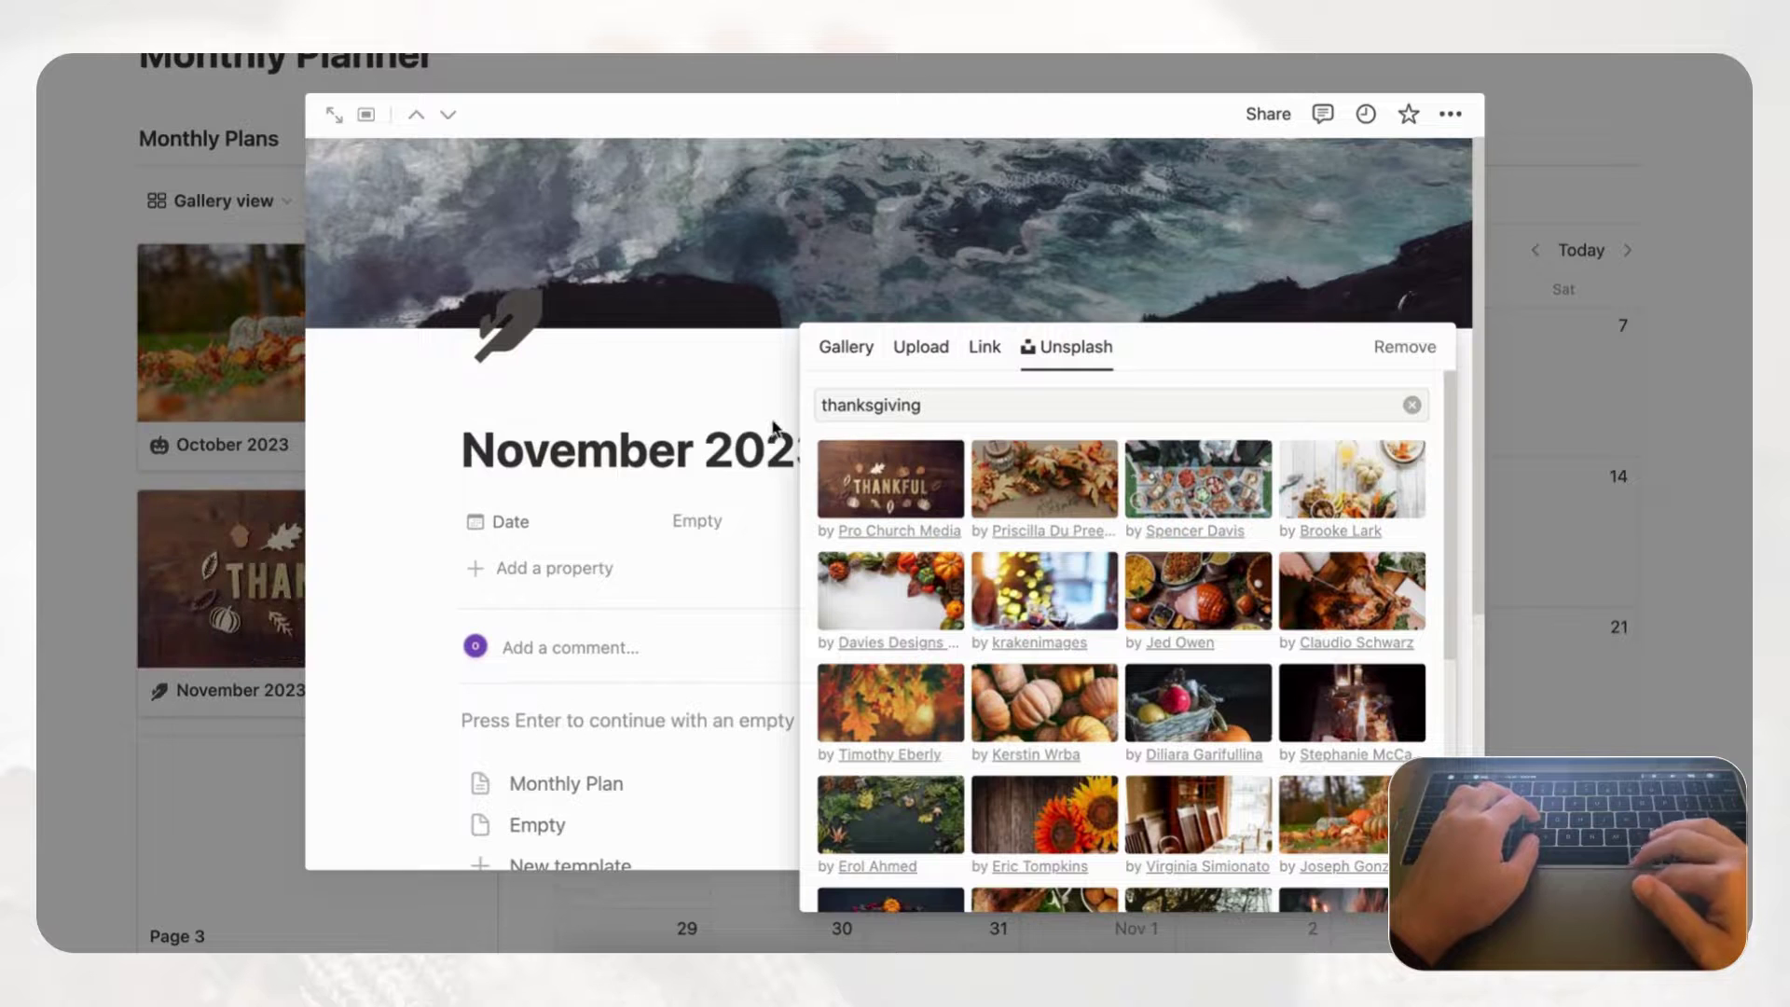
click(94, 662)
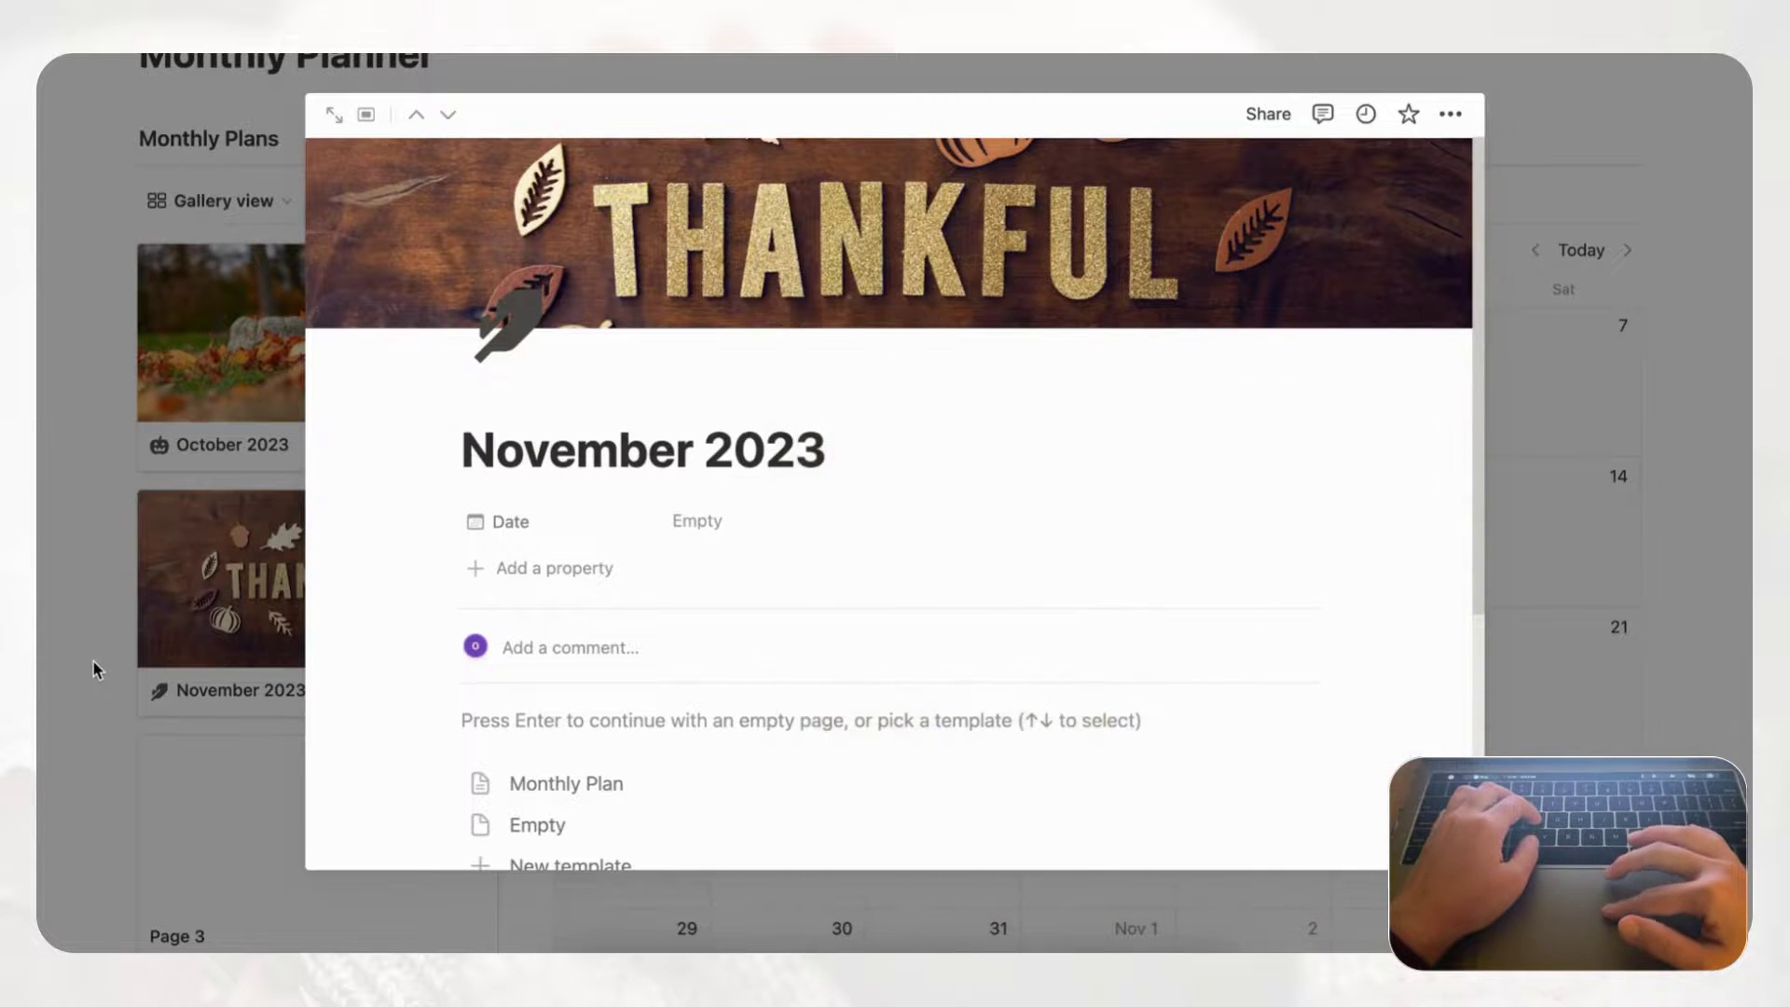
click(93, 662)
- Rename Page 3 as "December 2023" and give it a tree icon and a Christmas tree and stockings cover
scroll(168, 765, down, 2)
click(296, 743)
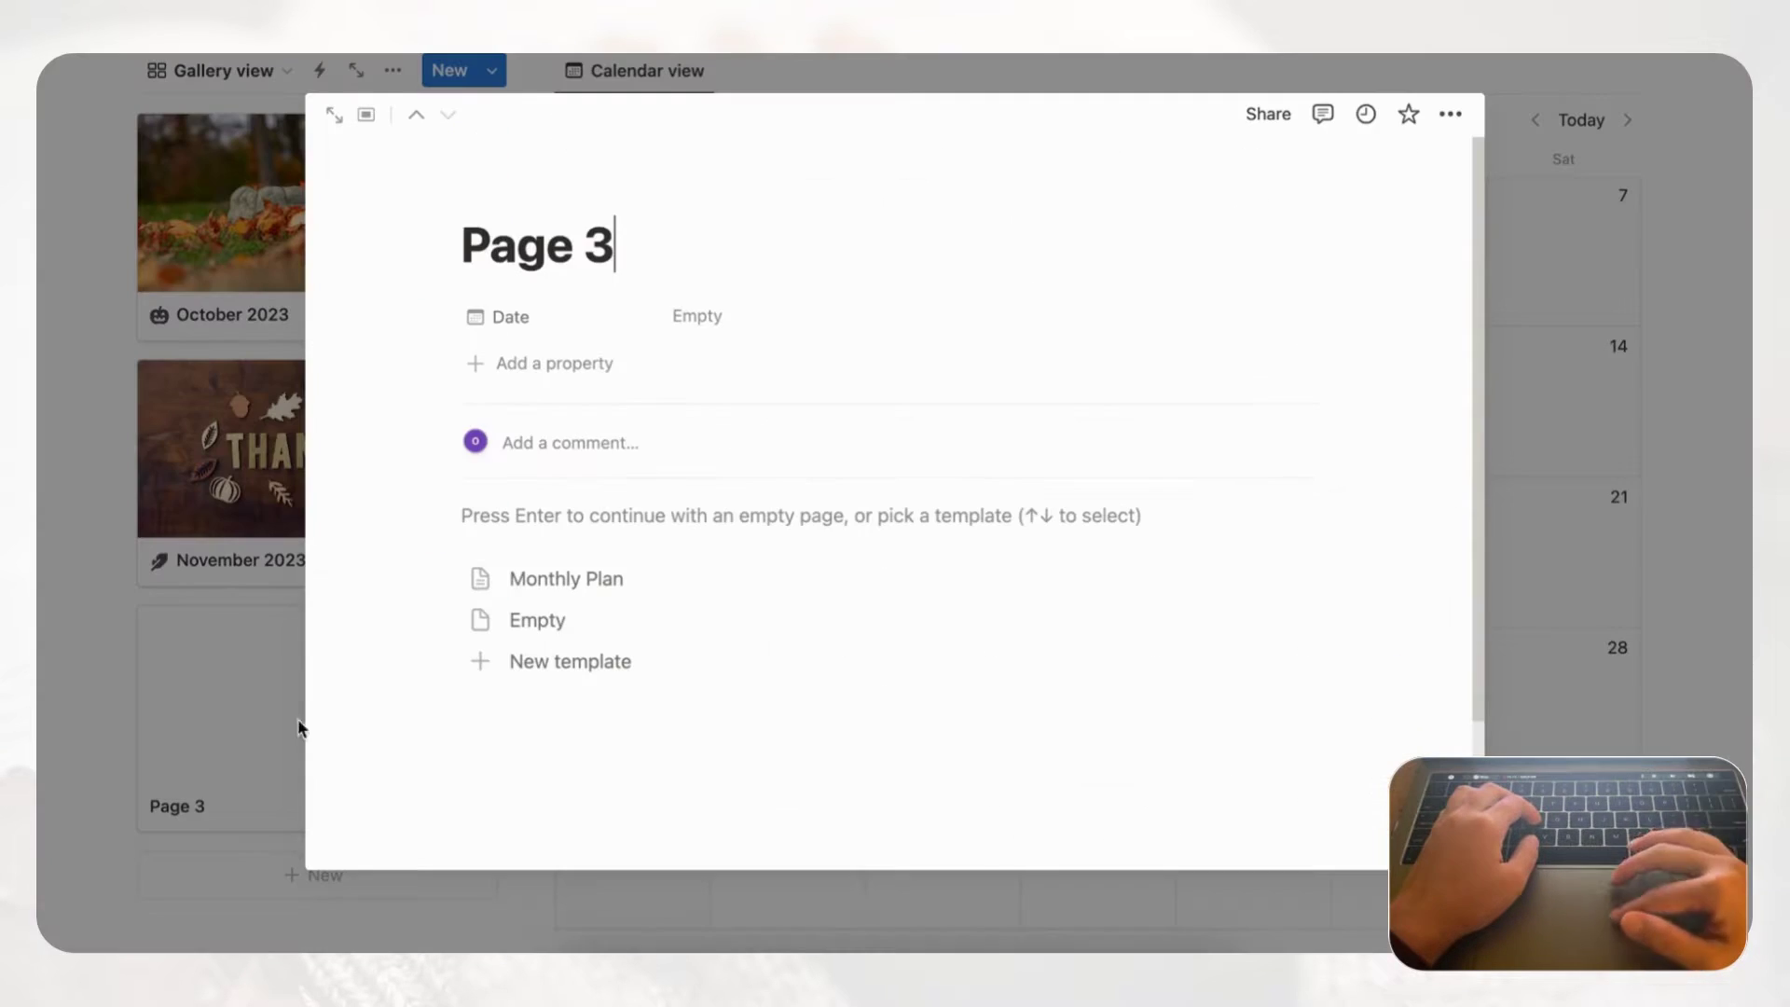
double_click(525, 247)
key(Escape)
- Look over the Monthly Planner page with its three monthly gallery cards and the calendar
scroll(214, 510, up, 4)
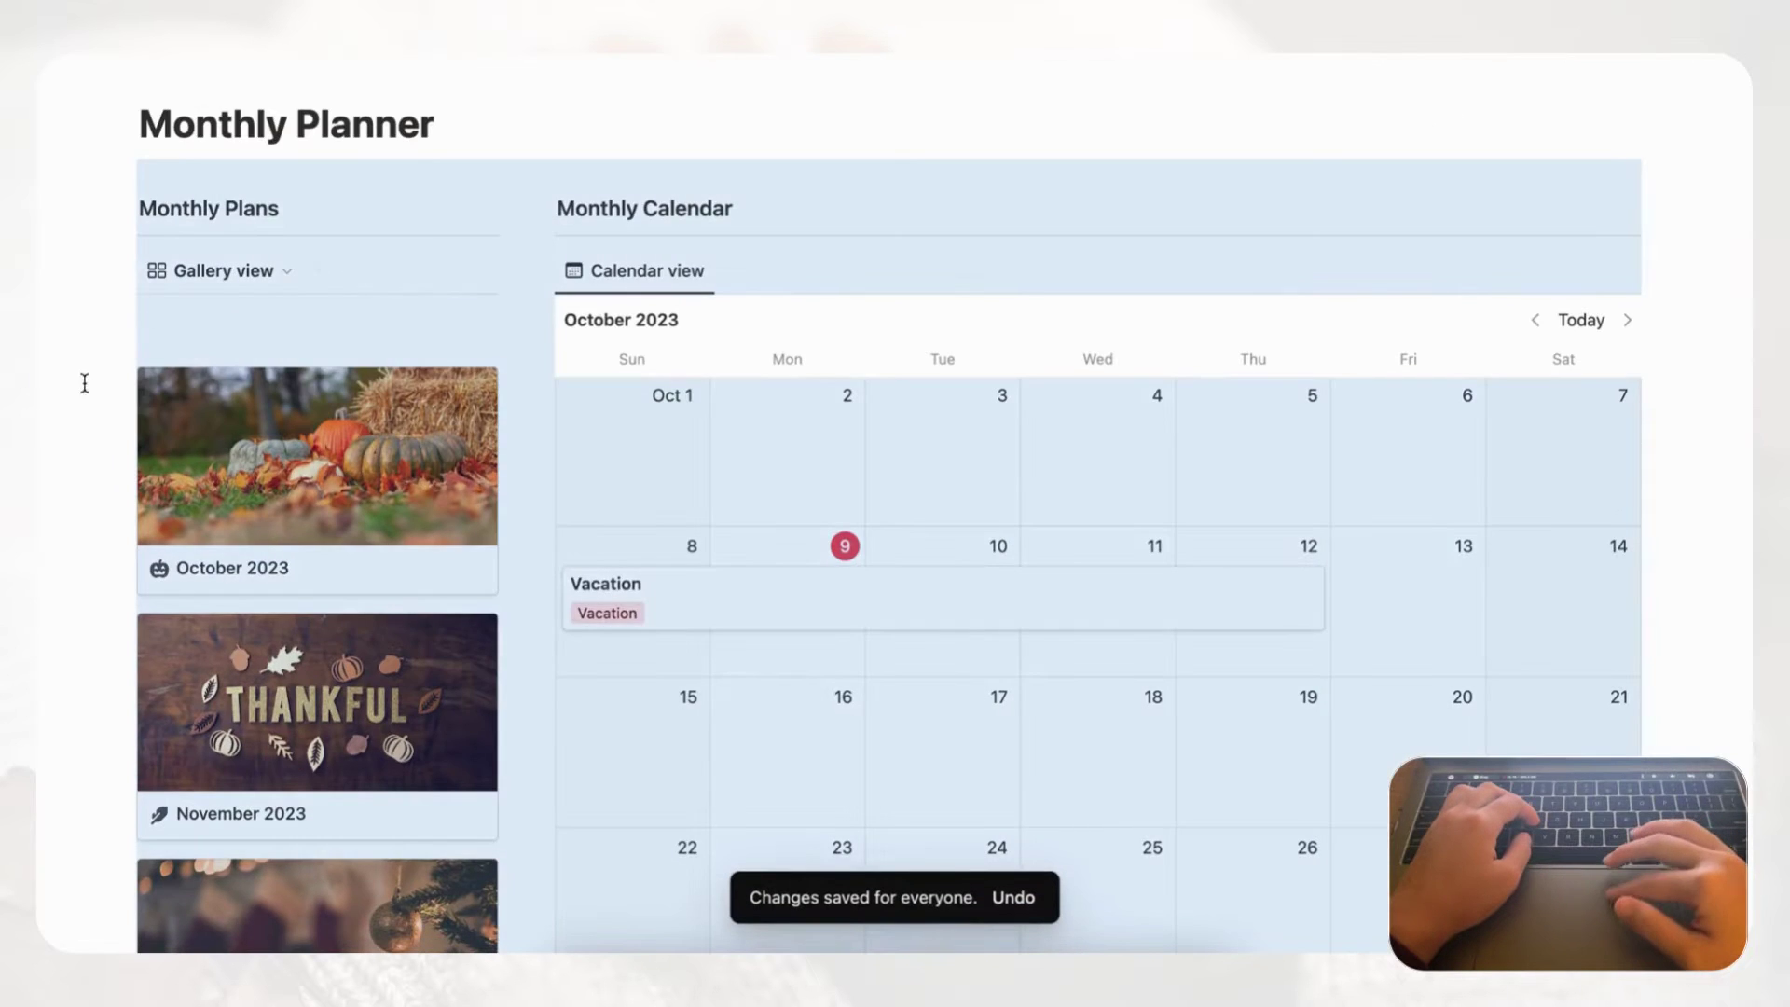
scroll(214, 510, down, 2)
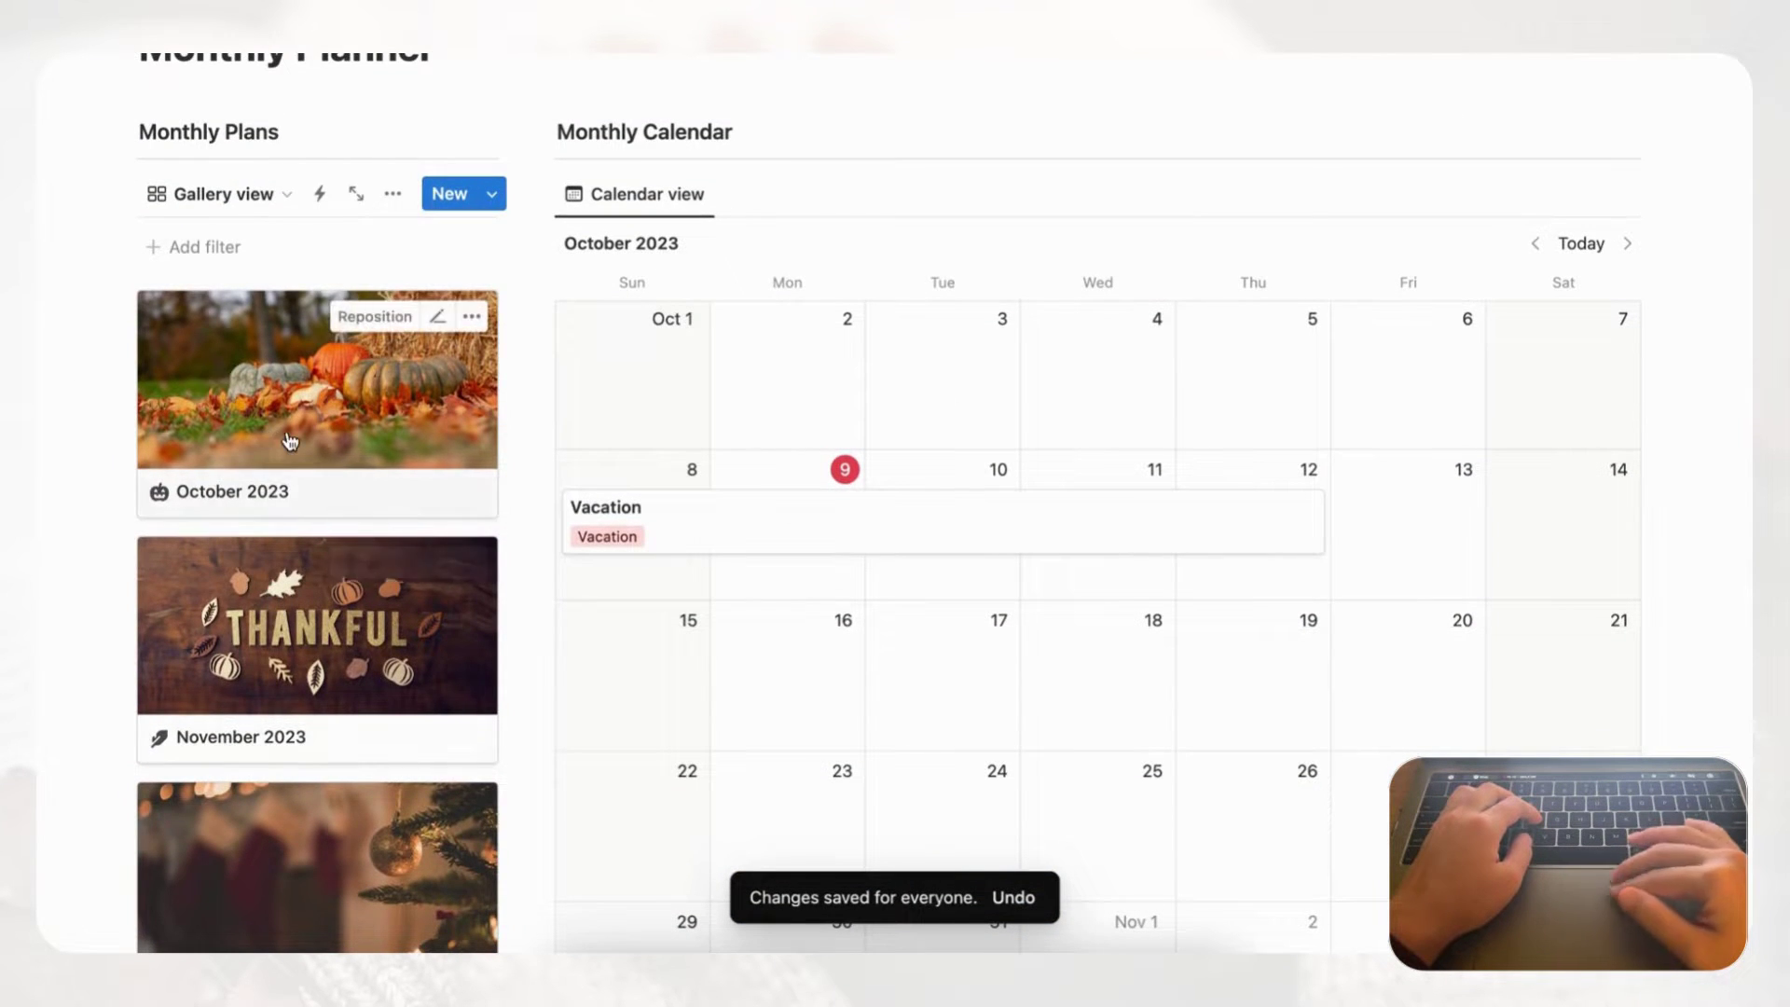
scroll(280, 446, up, 2)
scroll(270, 627, down, 10)
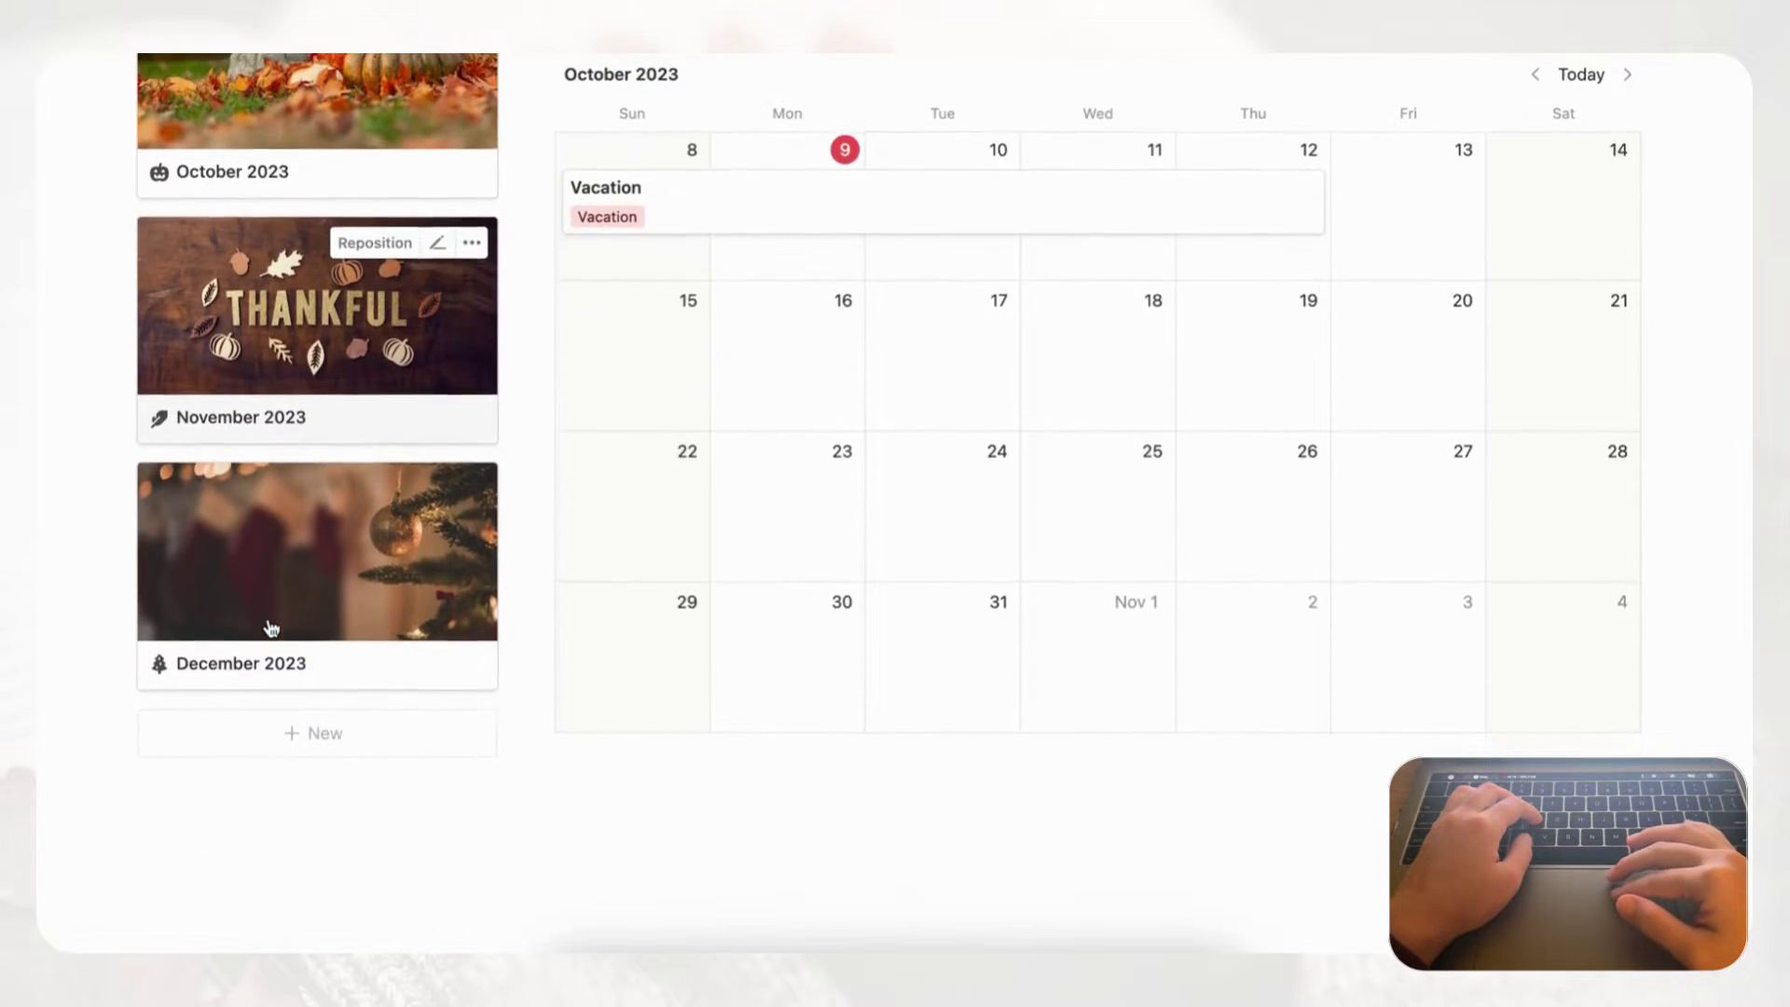
scroll(270, 627, up, 15)
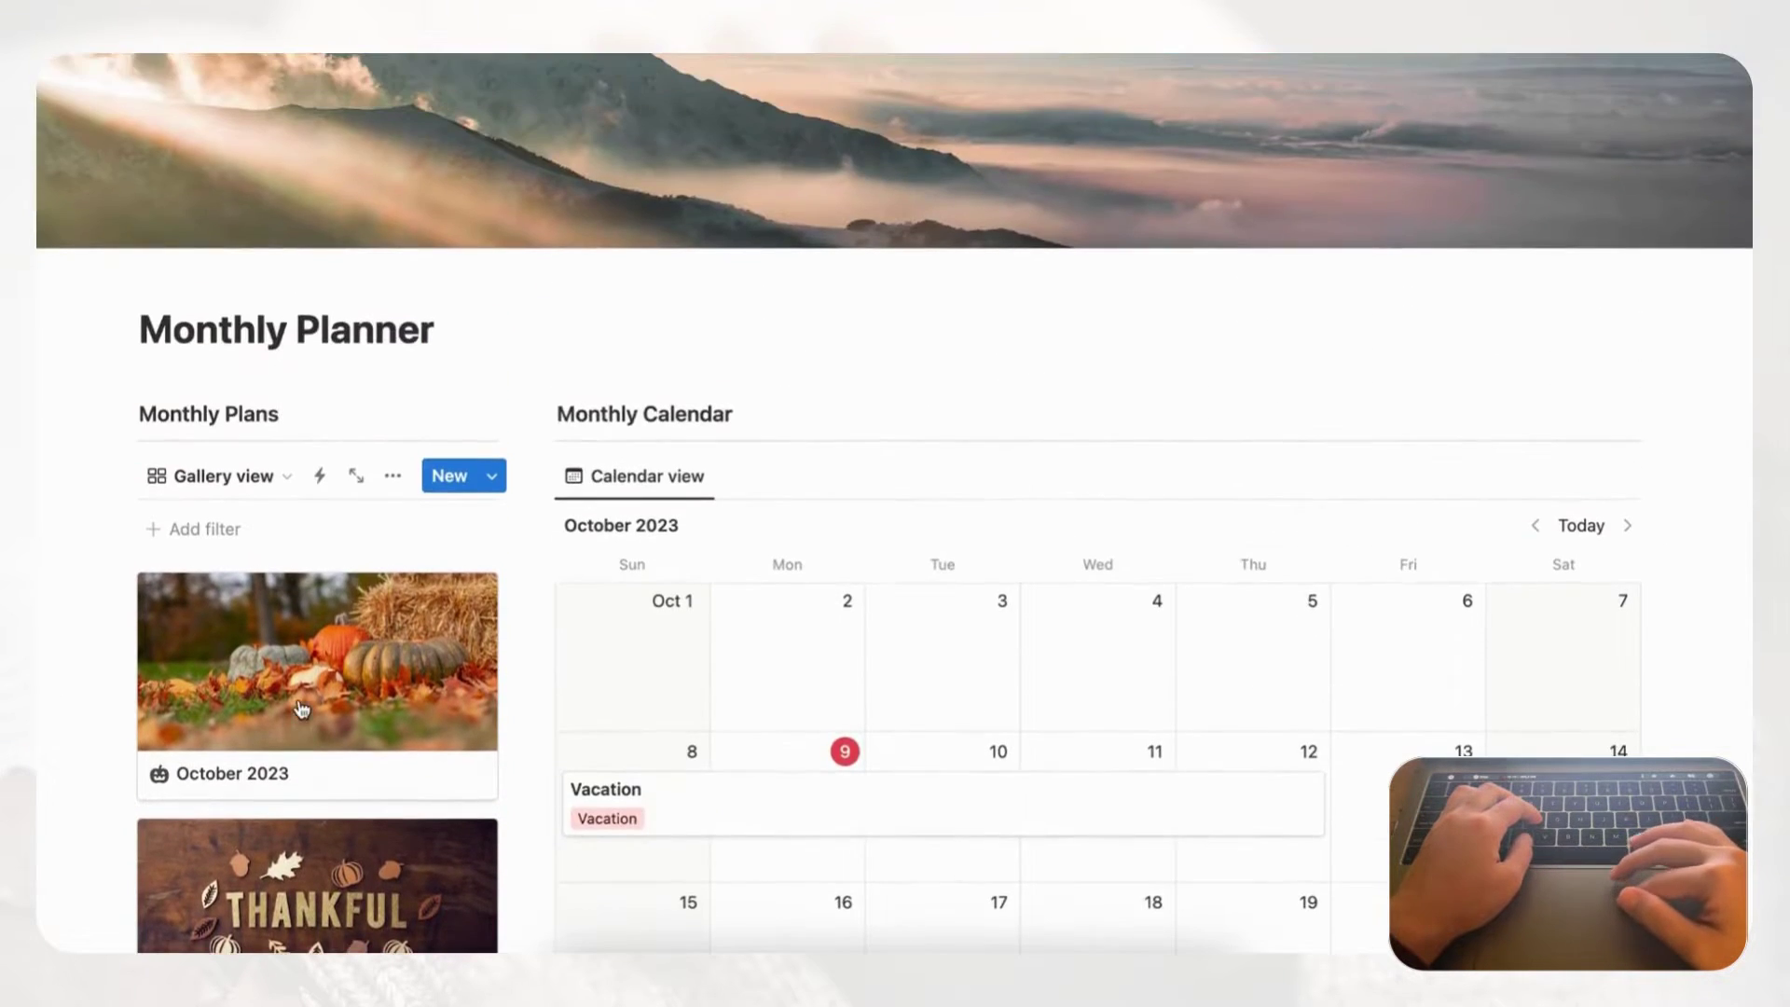
scroll(292, 776, down, 9)
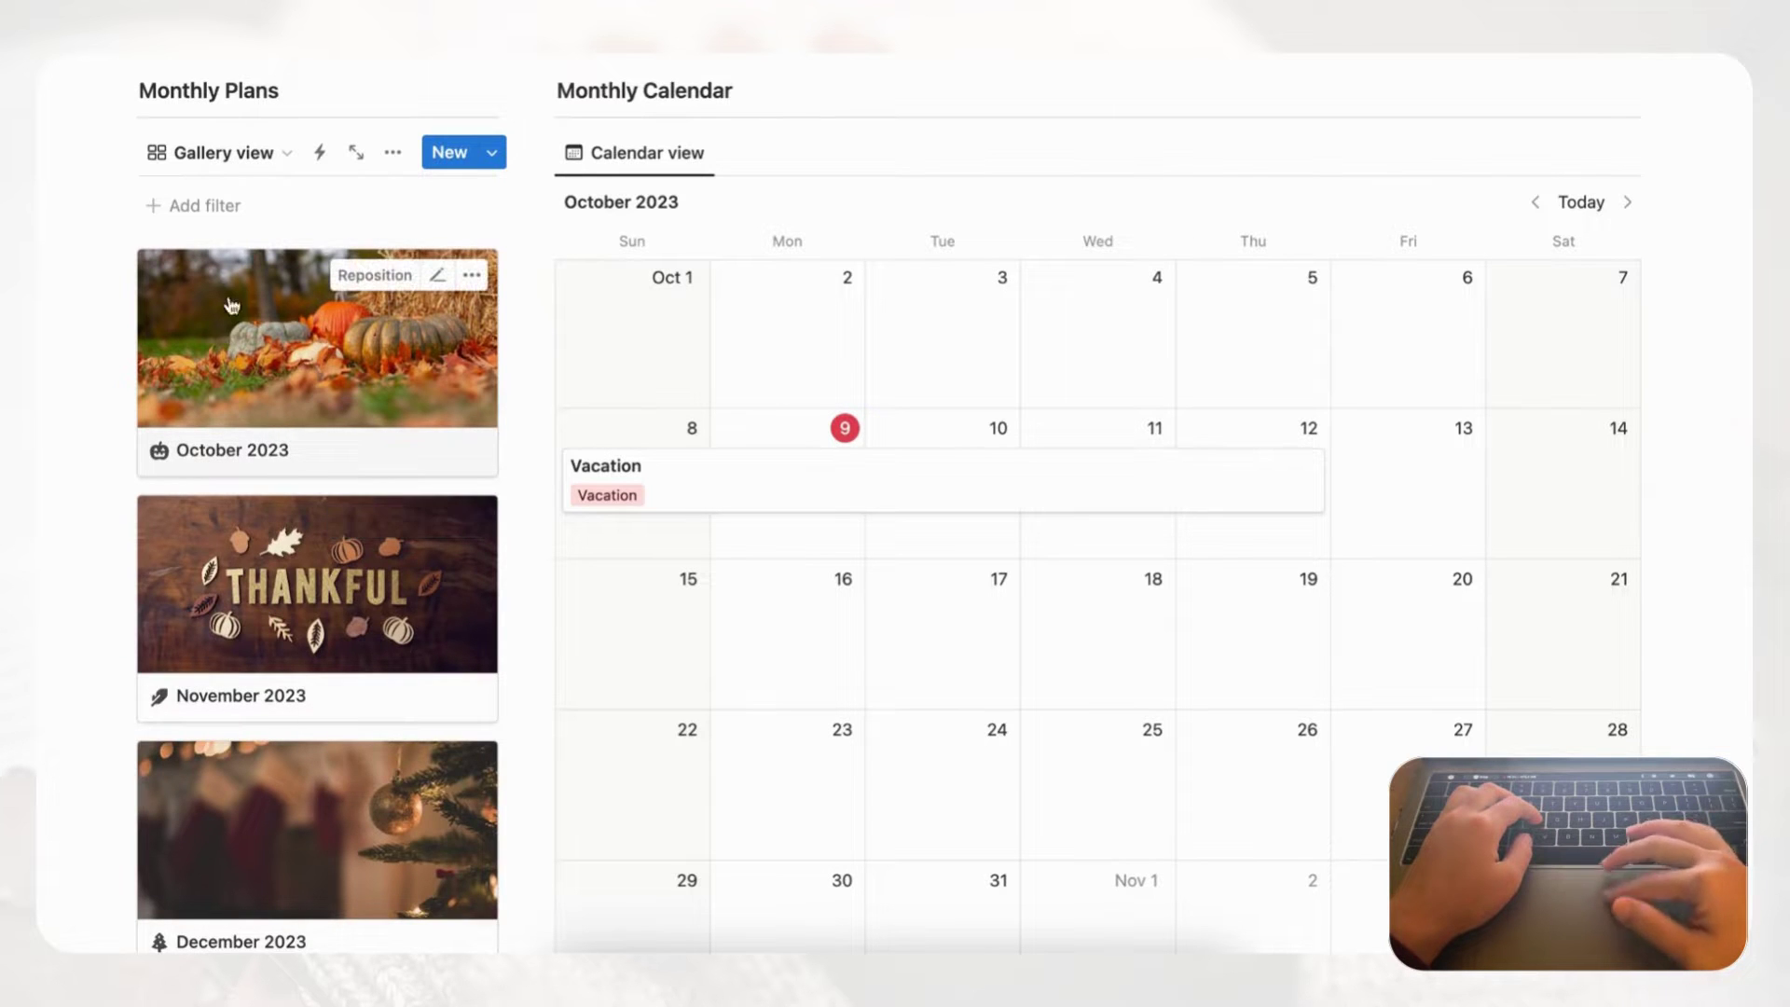
scroll(313, 415, up, 5)
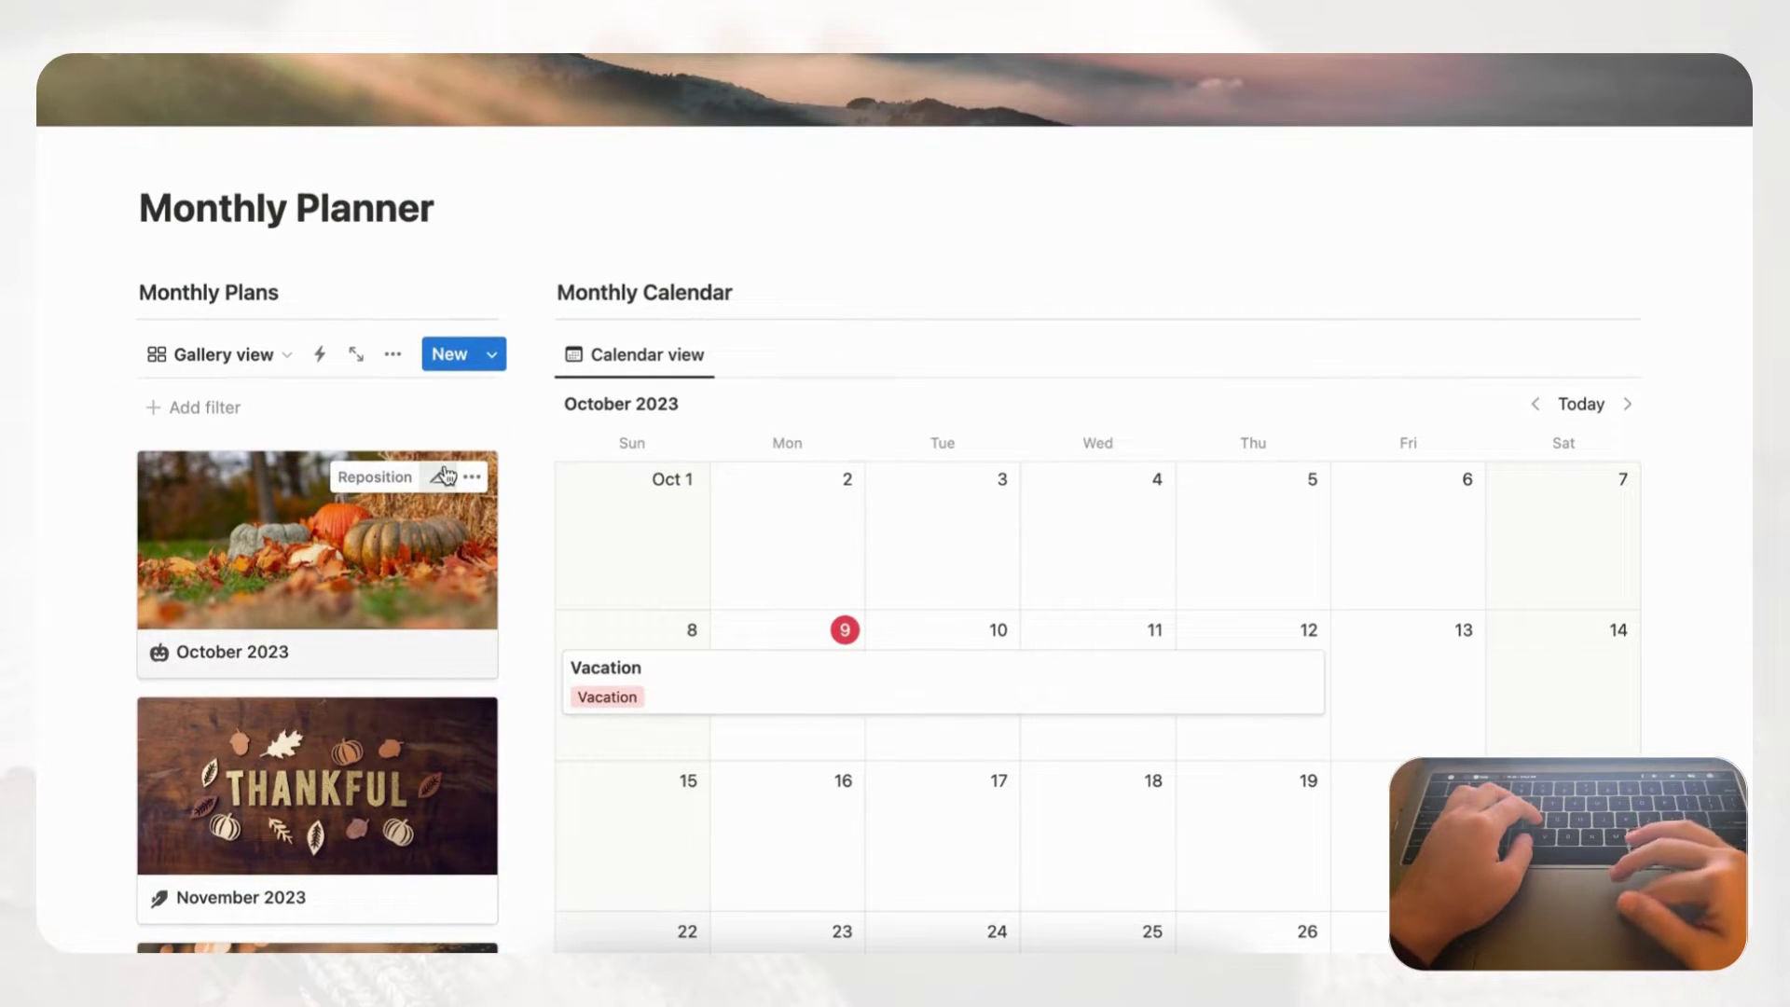
- Check the load limit options of the Monthly Plans gallery view and how its cards line up beside the calendar
click(393, 356)
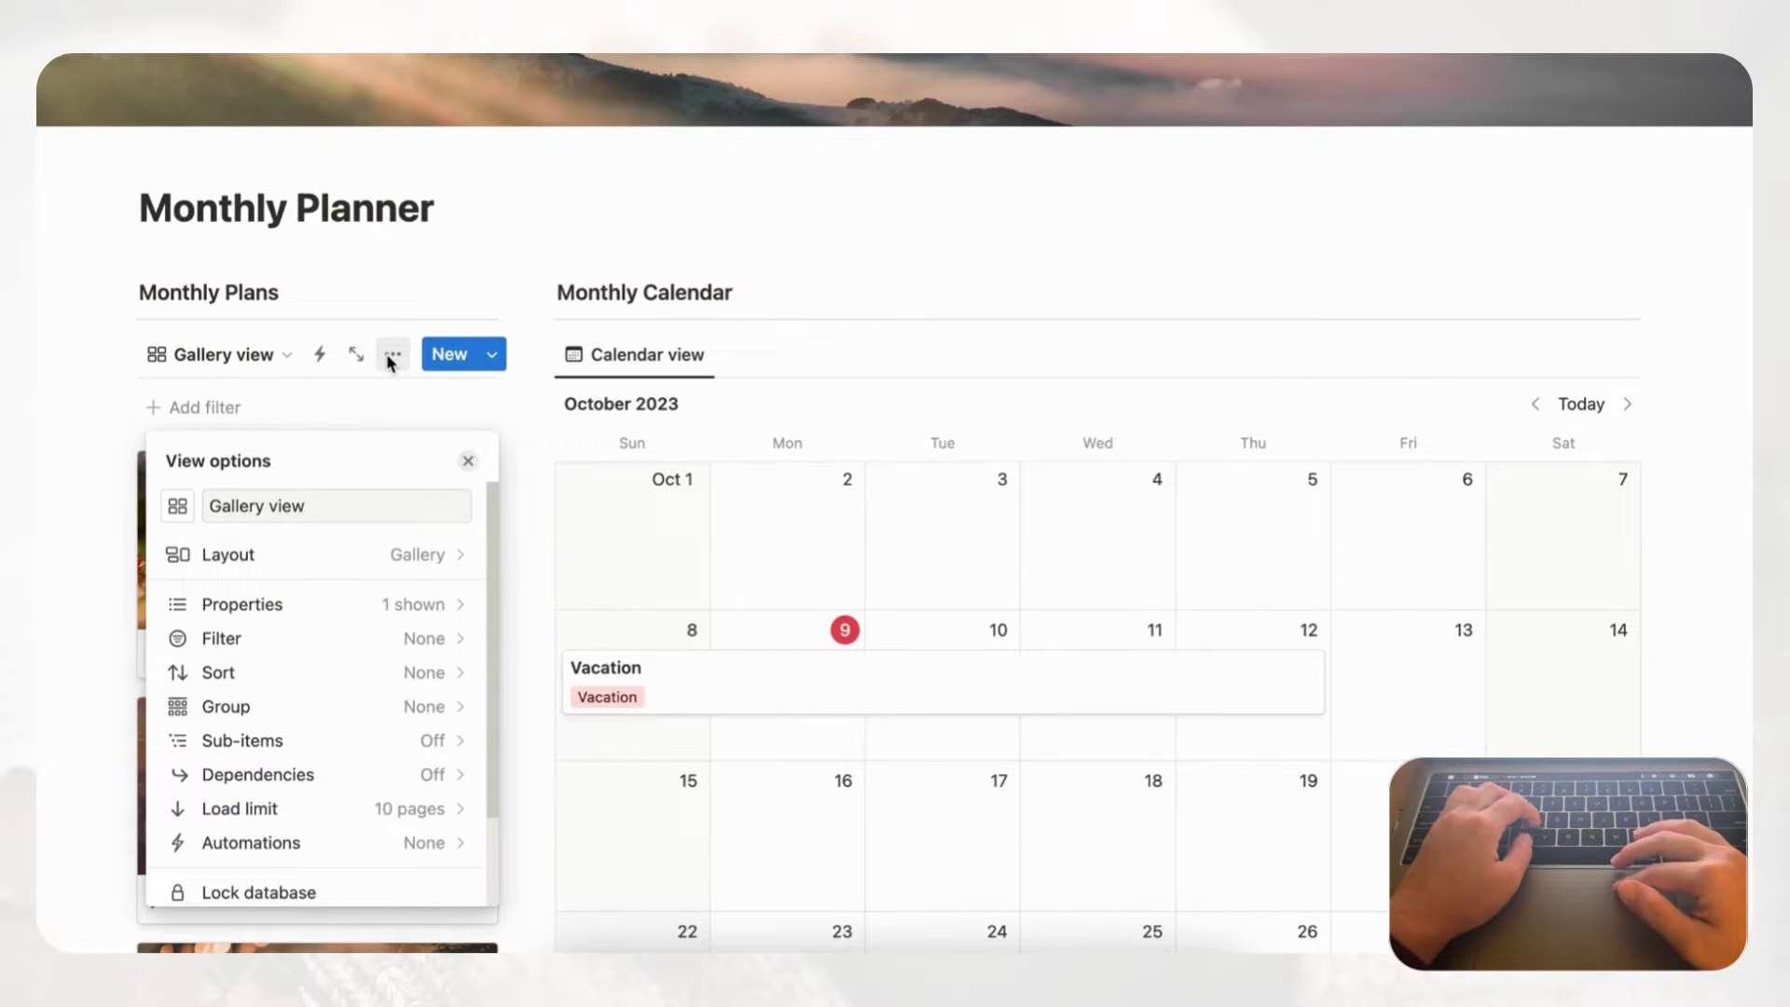
click(347, 821)
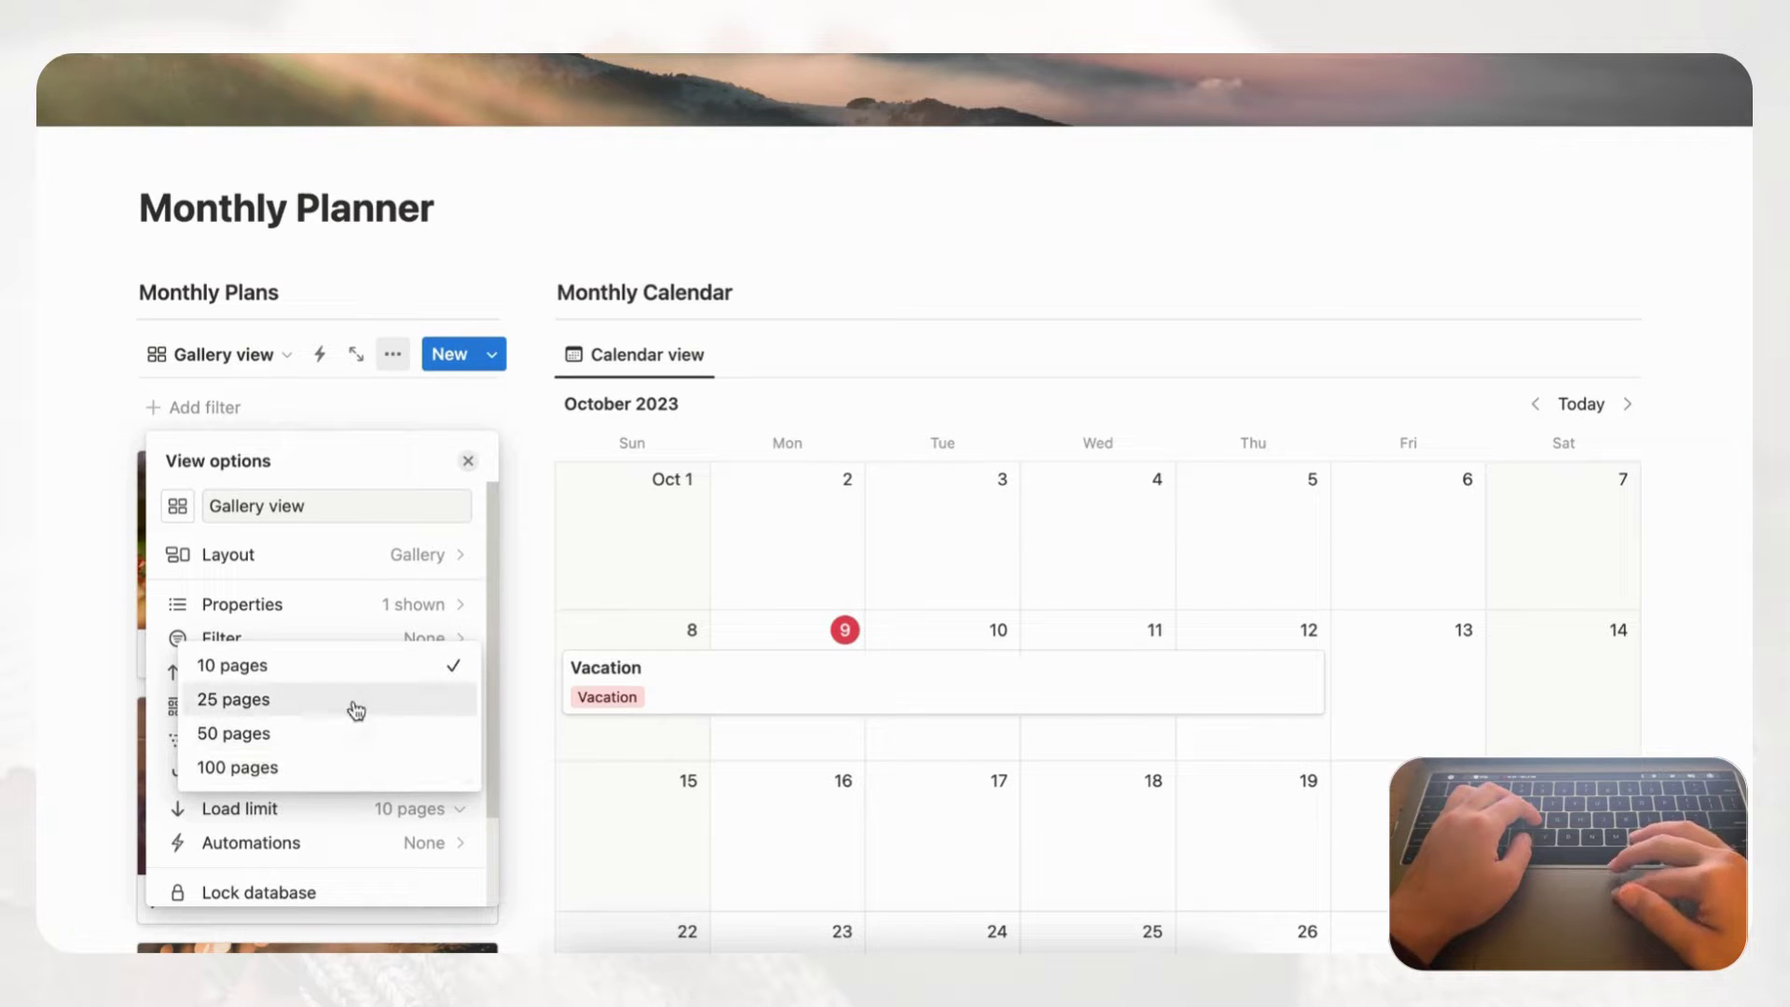
click(529, 491)
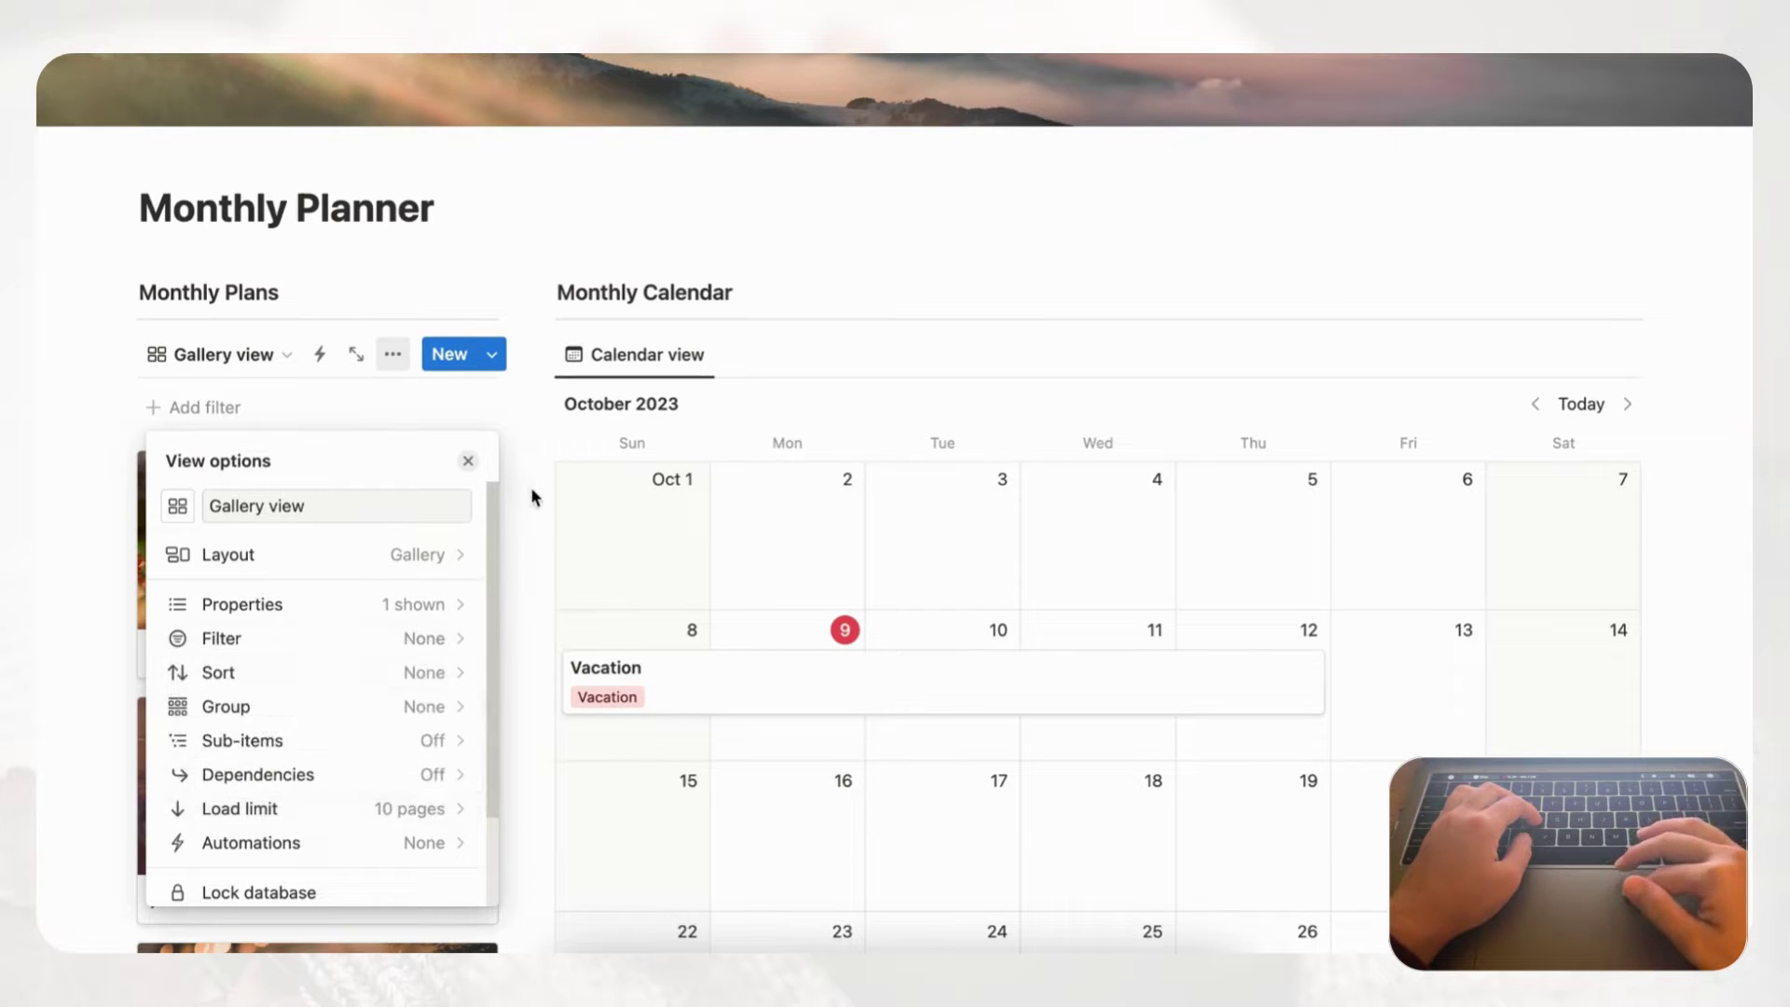
click(468, 461)
scroll(499, 519, down, 5)
scroll(500, 520, down, 2)
scroll(420, 680, up, 4)
scroll(411, 703, down, 4)
scroll(476, 723, up, 5)
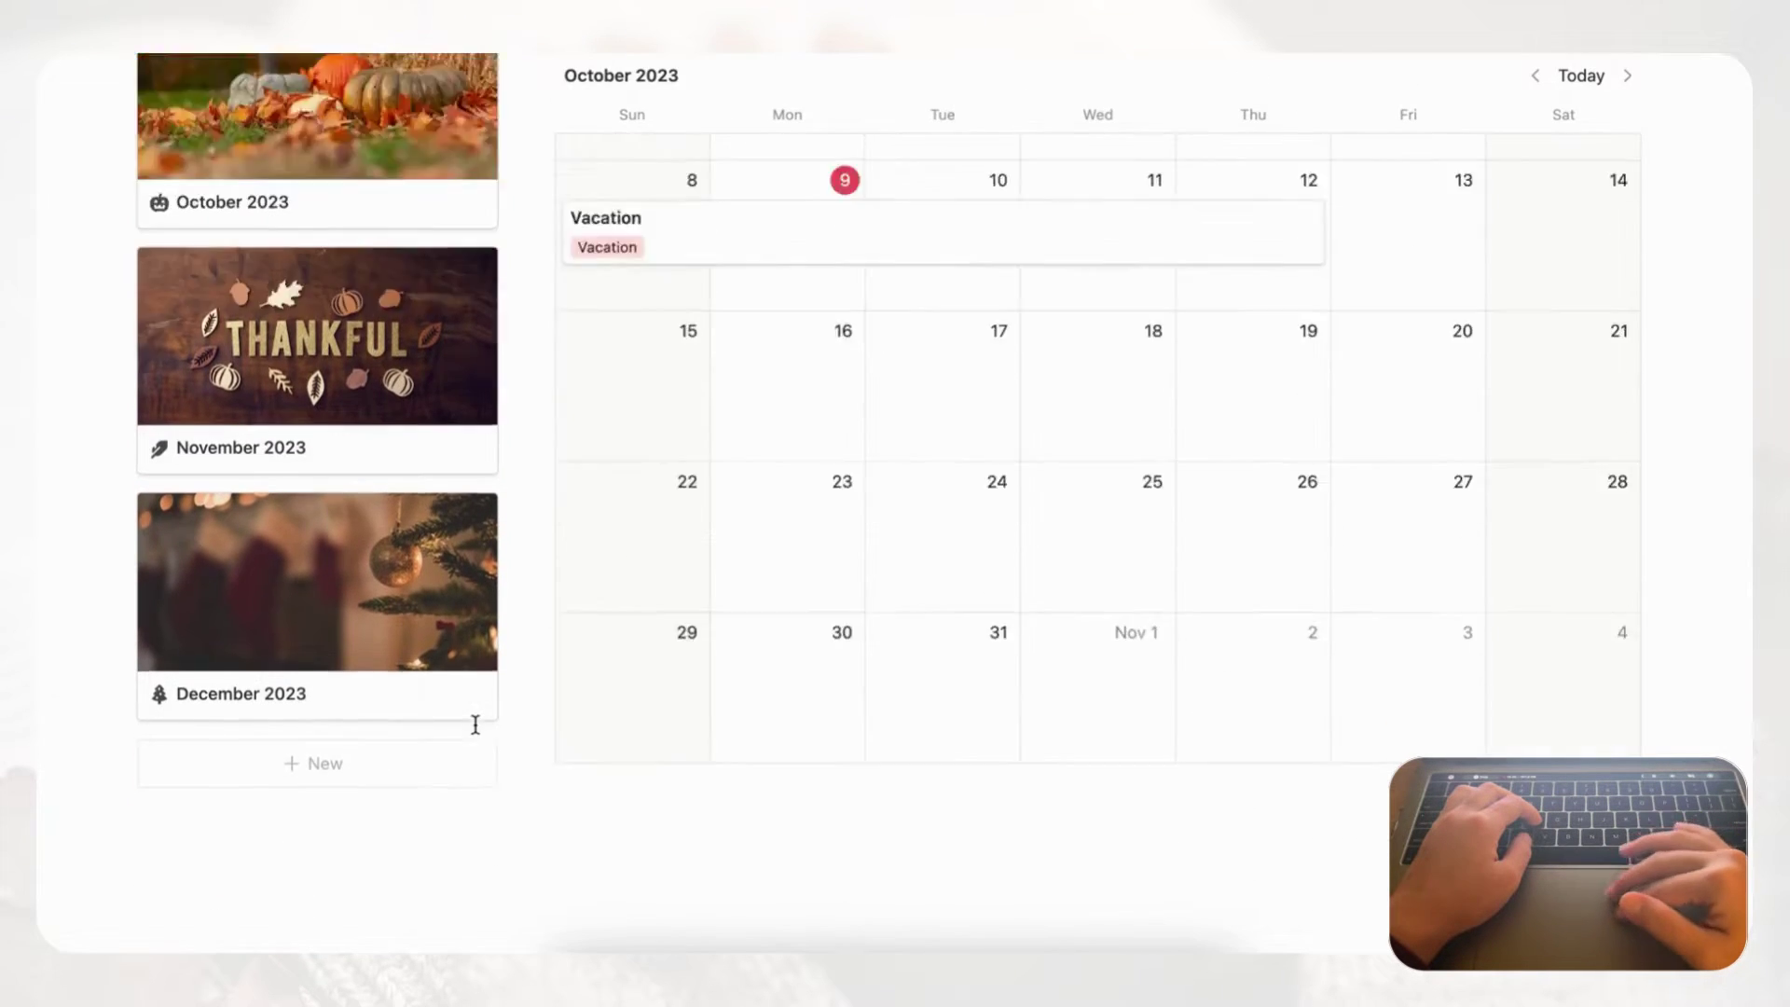
- Filter the Monthly Plans gallery by Date so the end date is on or after Today, and save the filter for everyone
scroll(448, 611, down, 2)
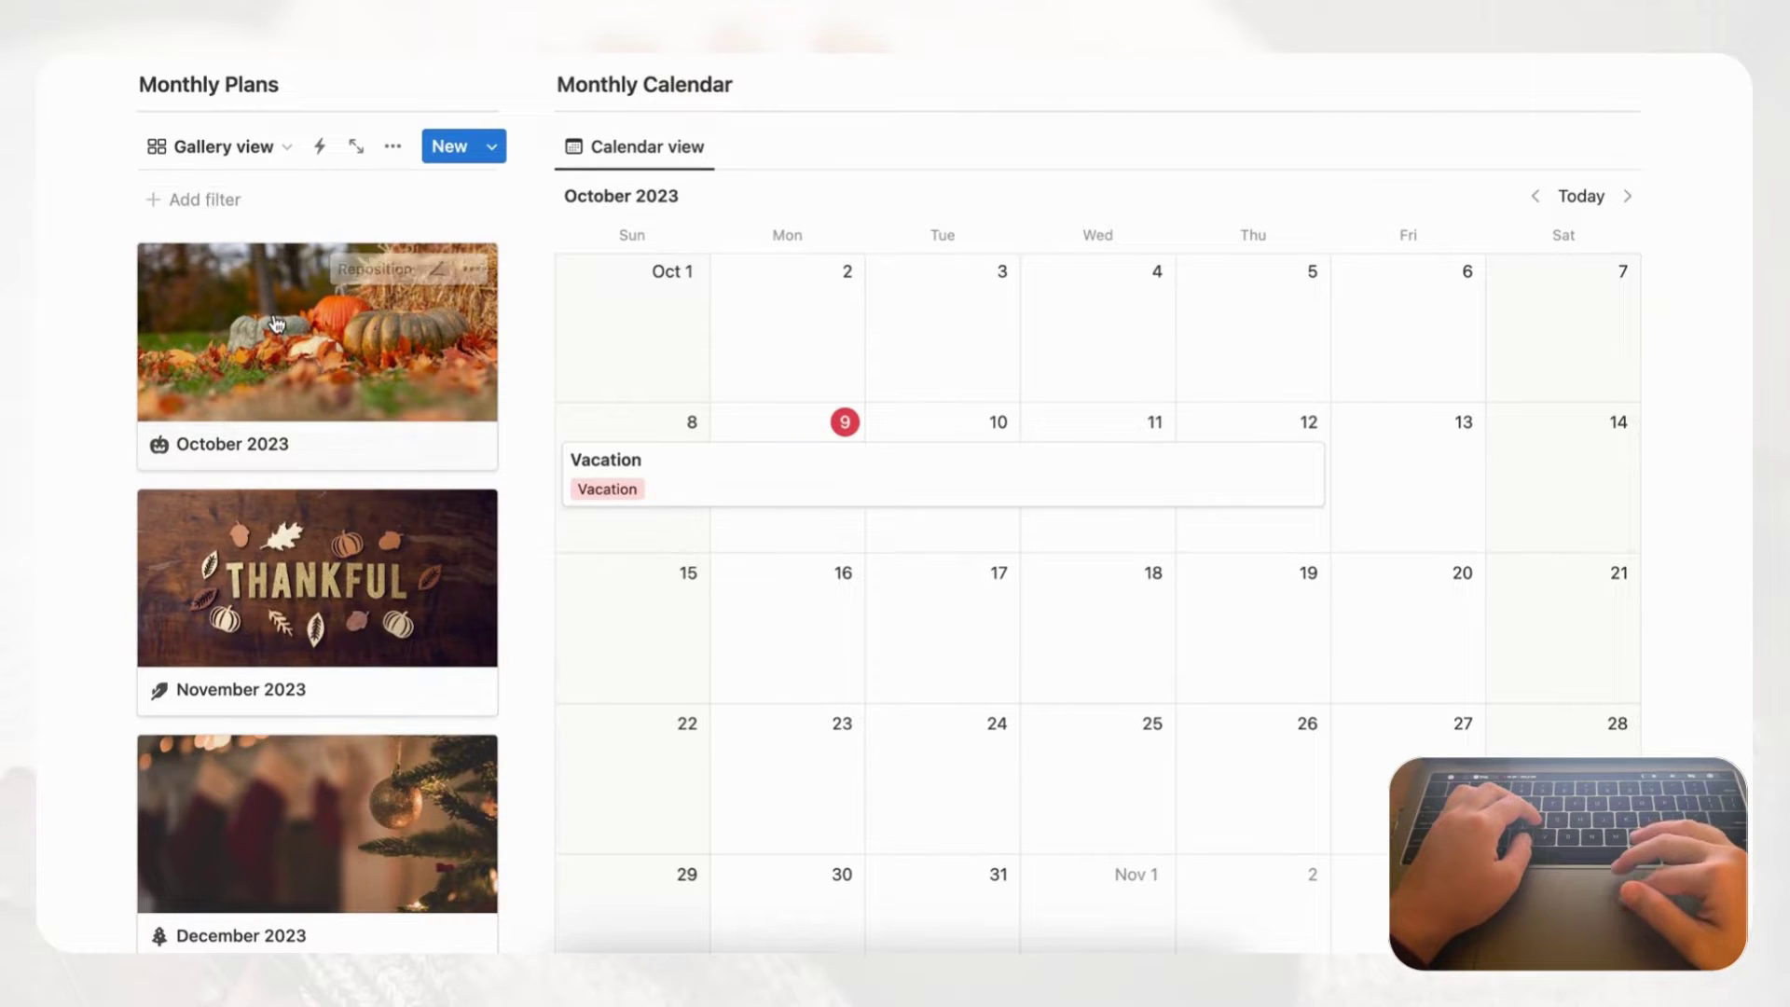
click(207, 217)
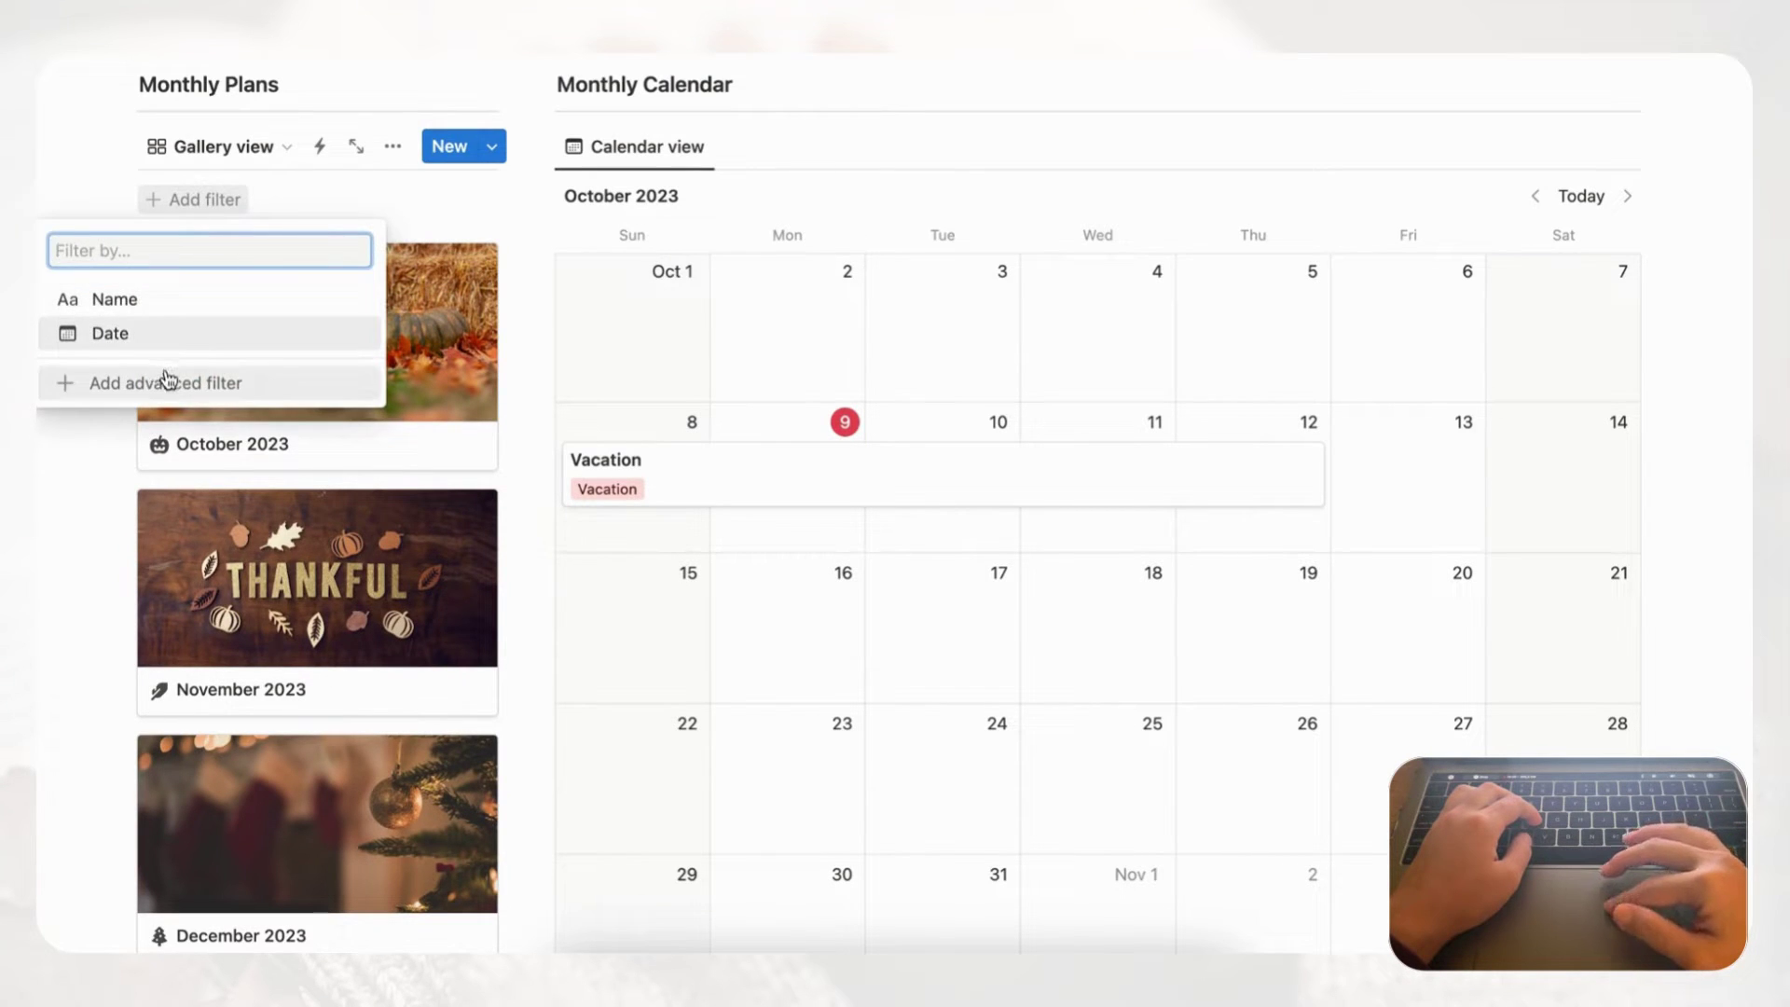
click(113, 338)
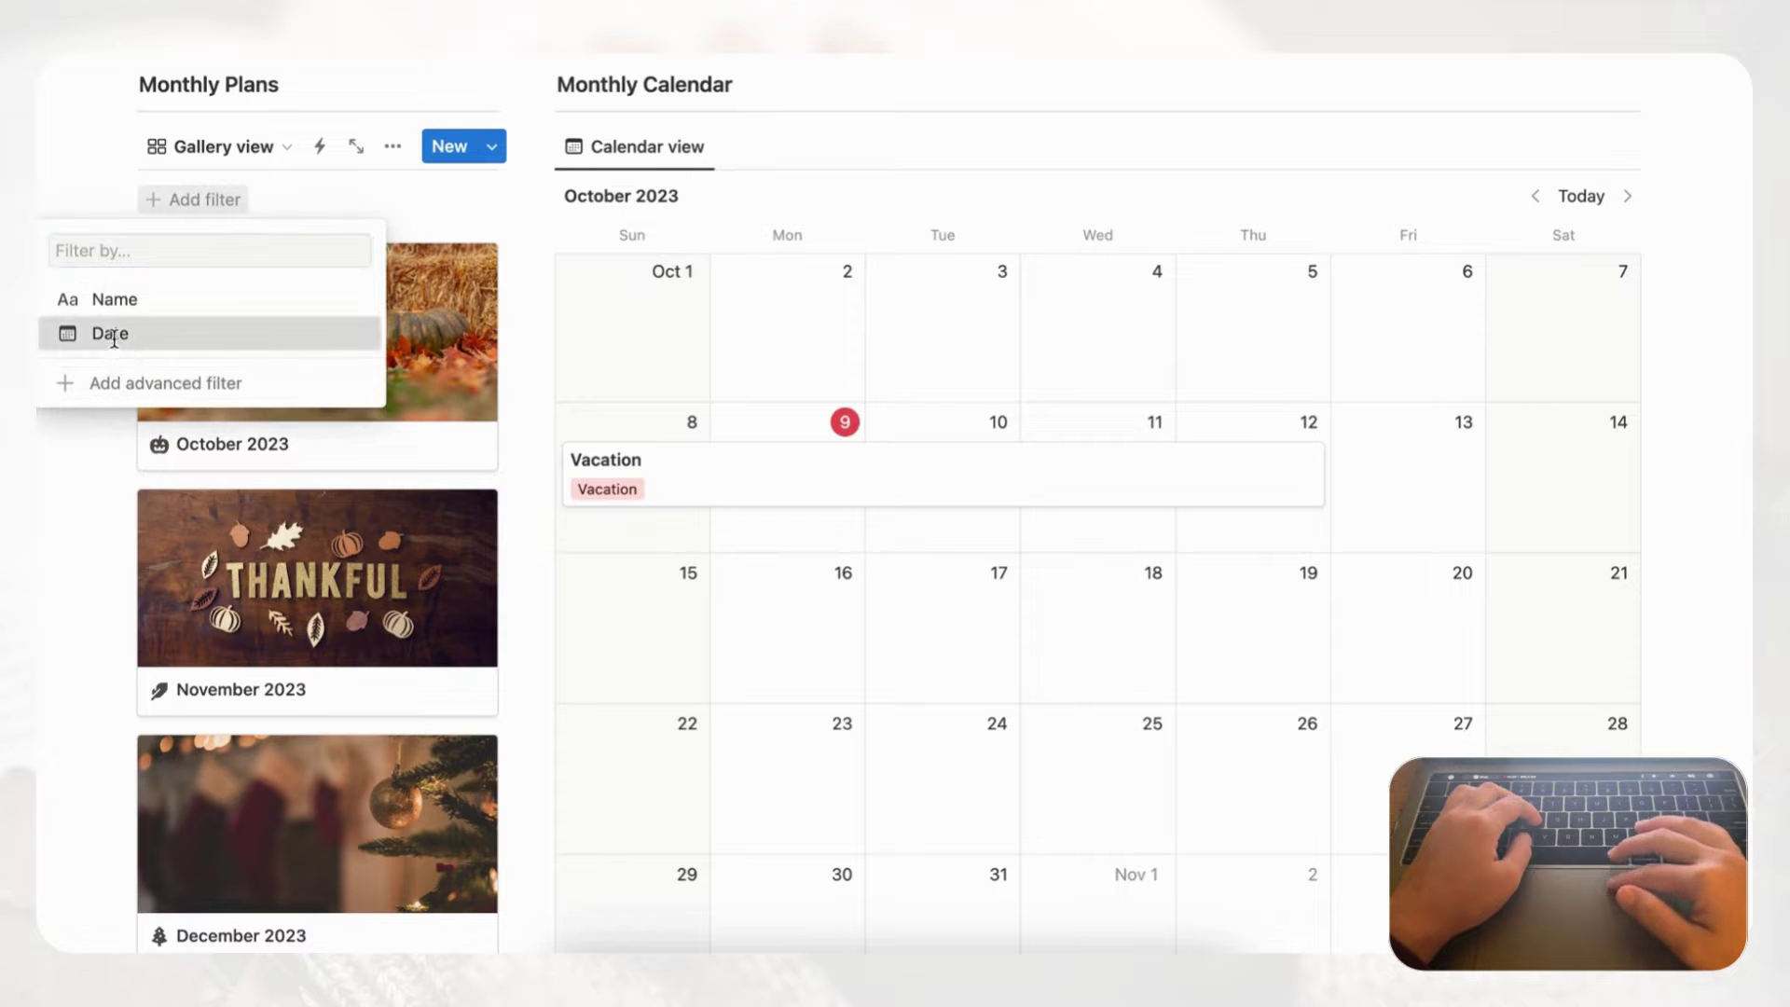
click(140, 238)
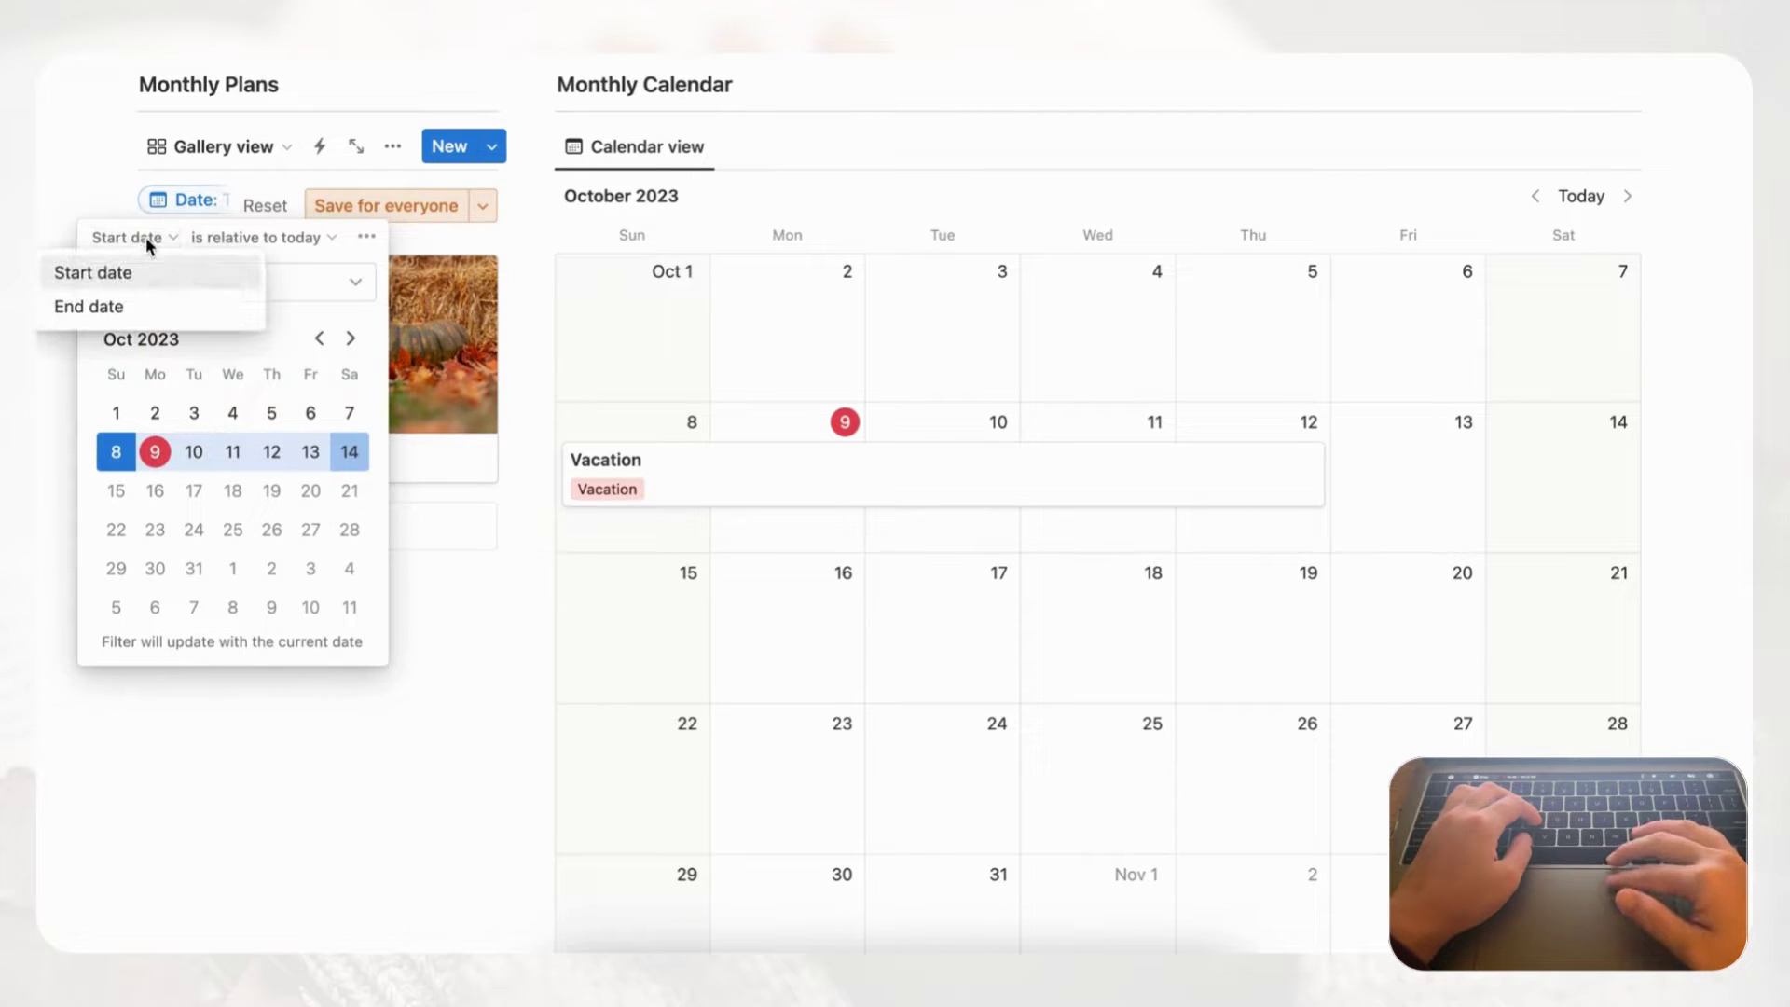
click(145, 316)
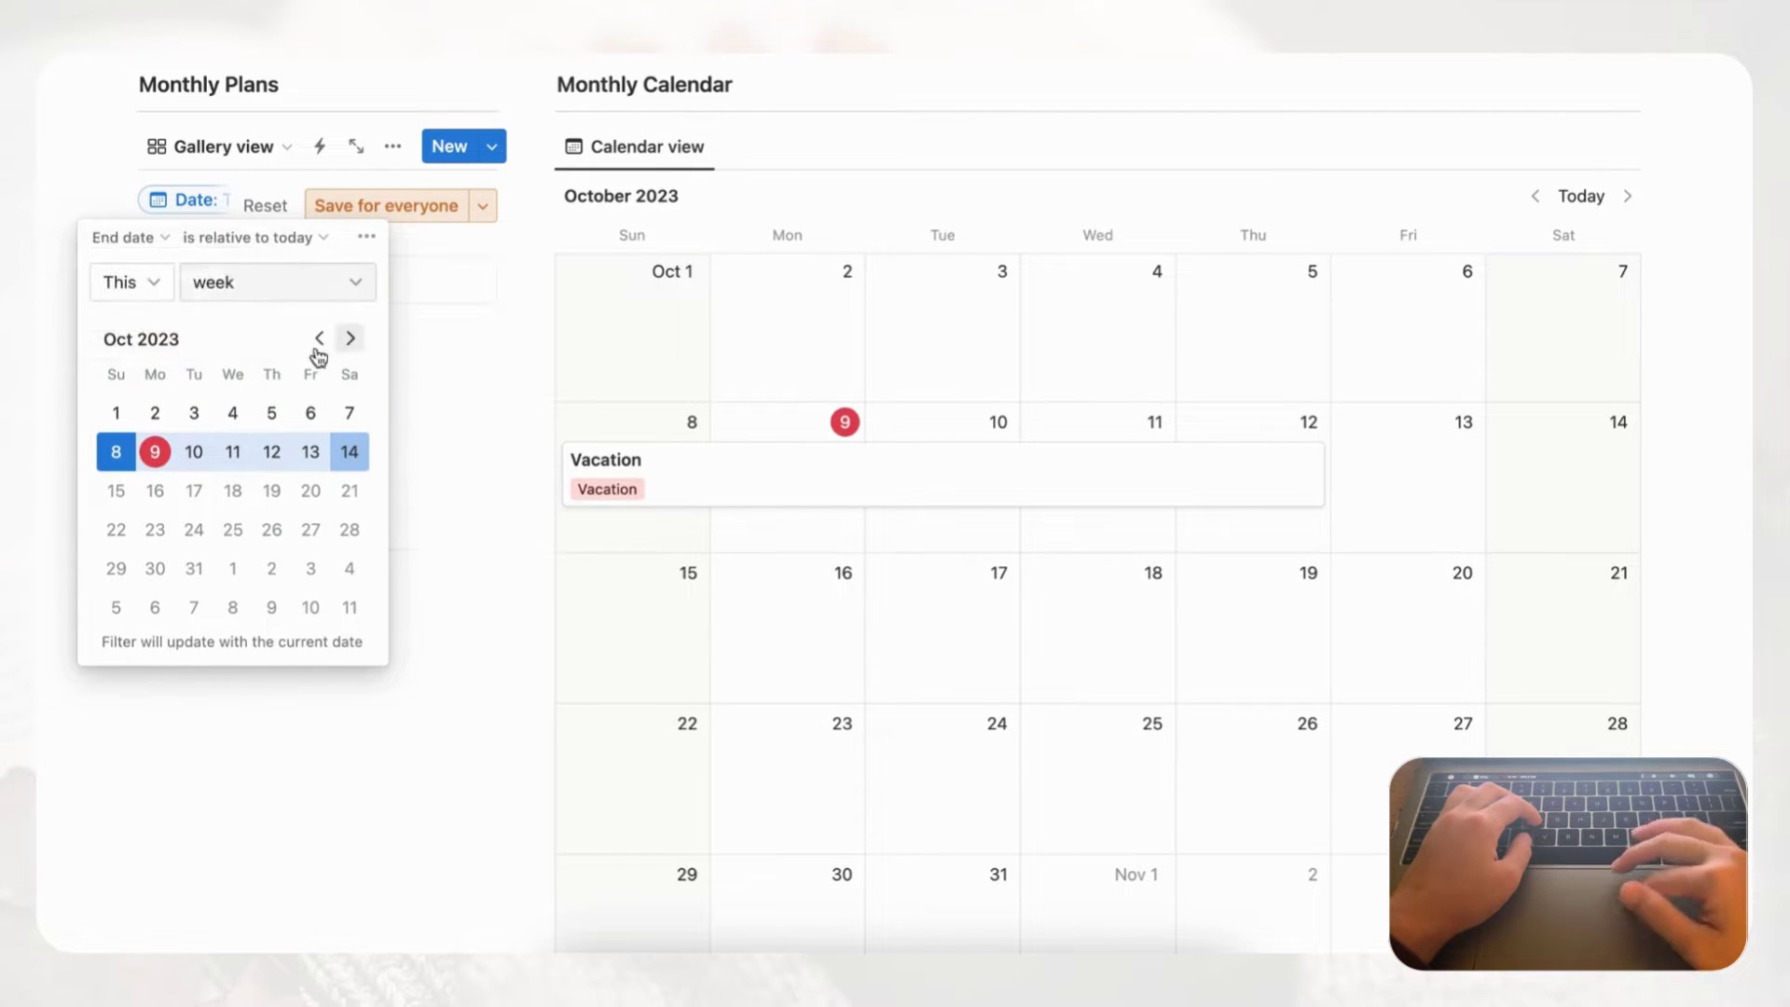
click(295, 244)
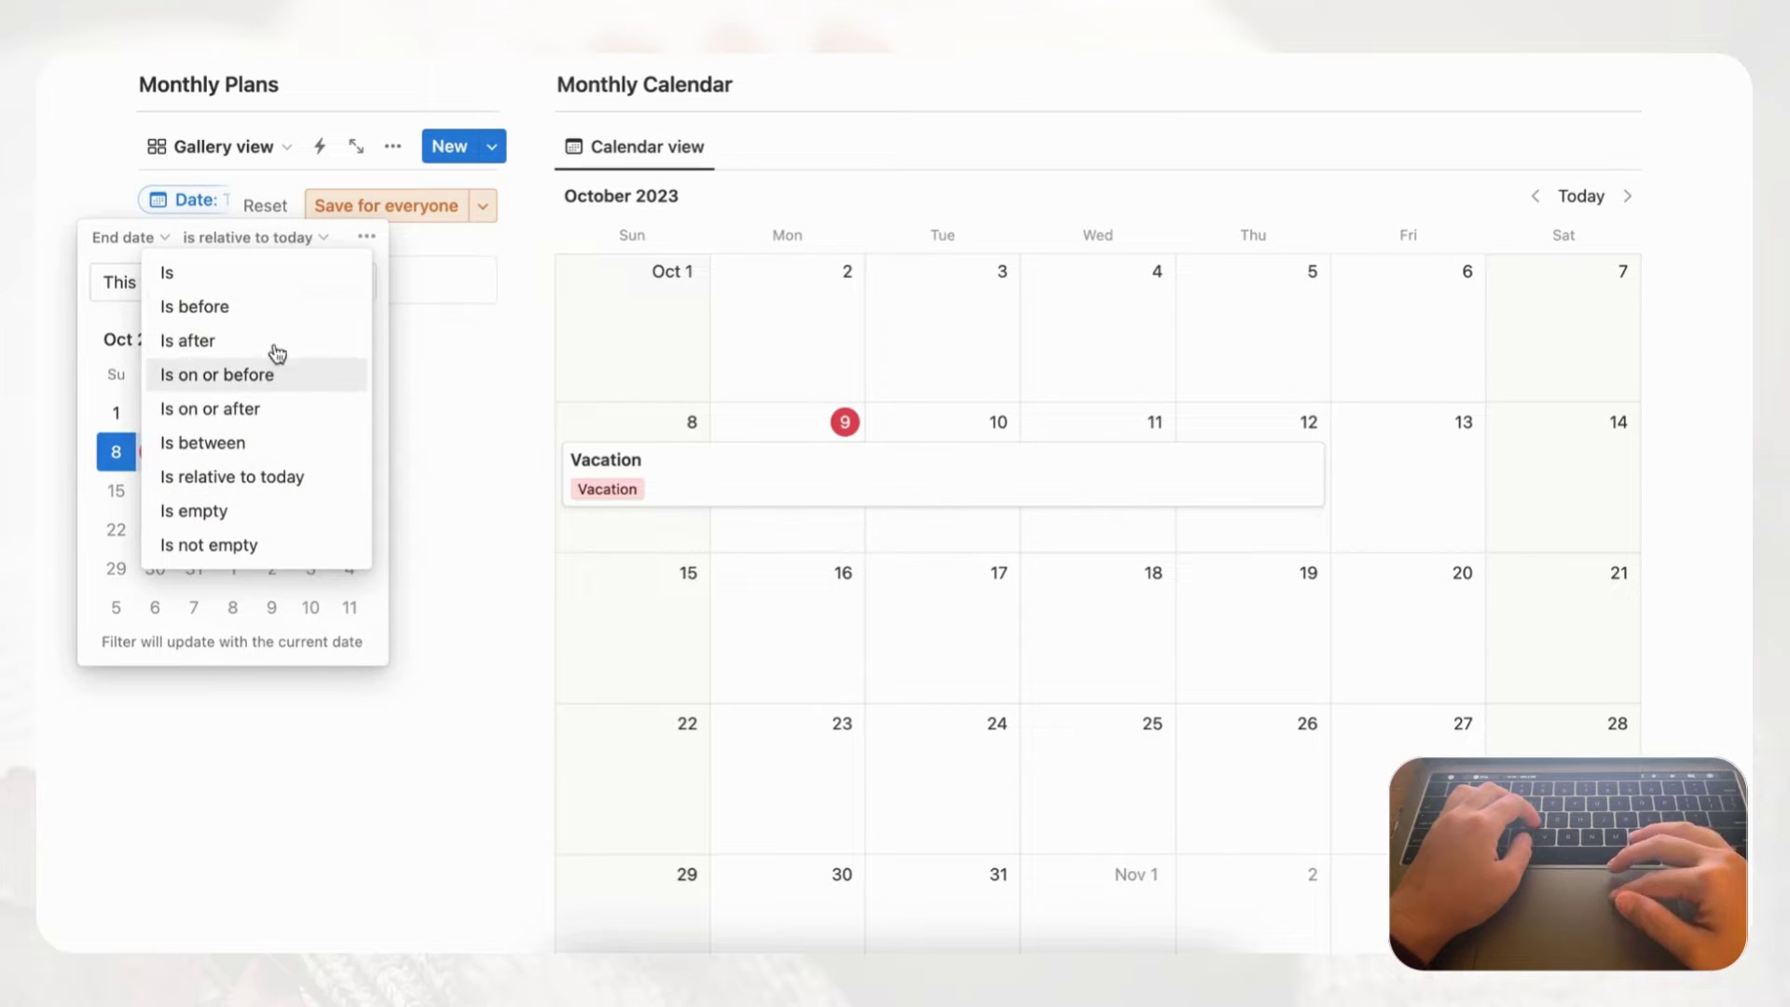
click(287, 417)
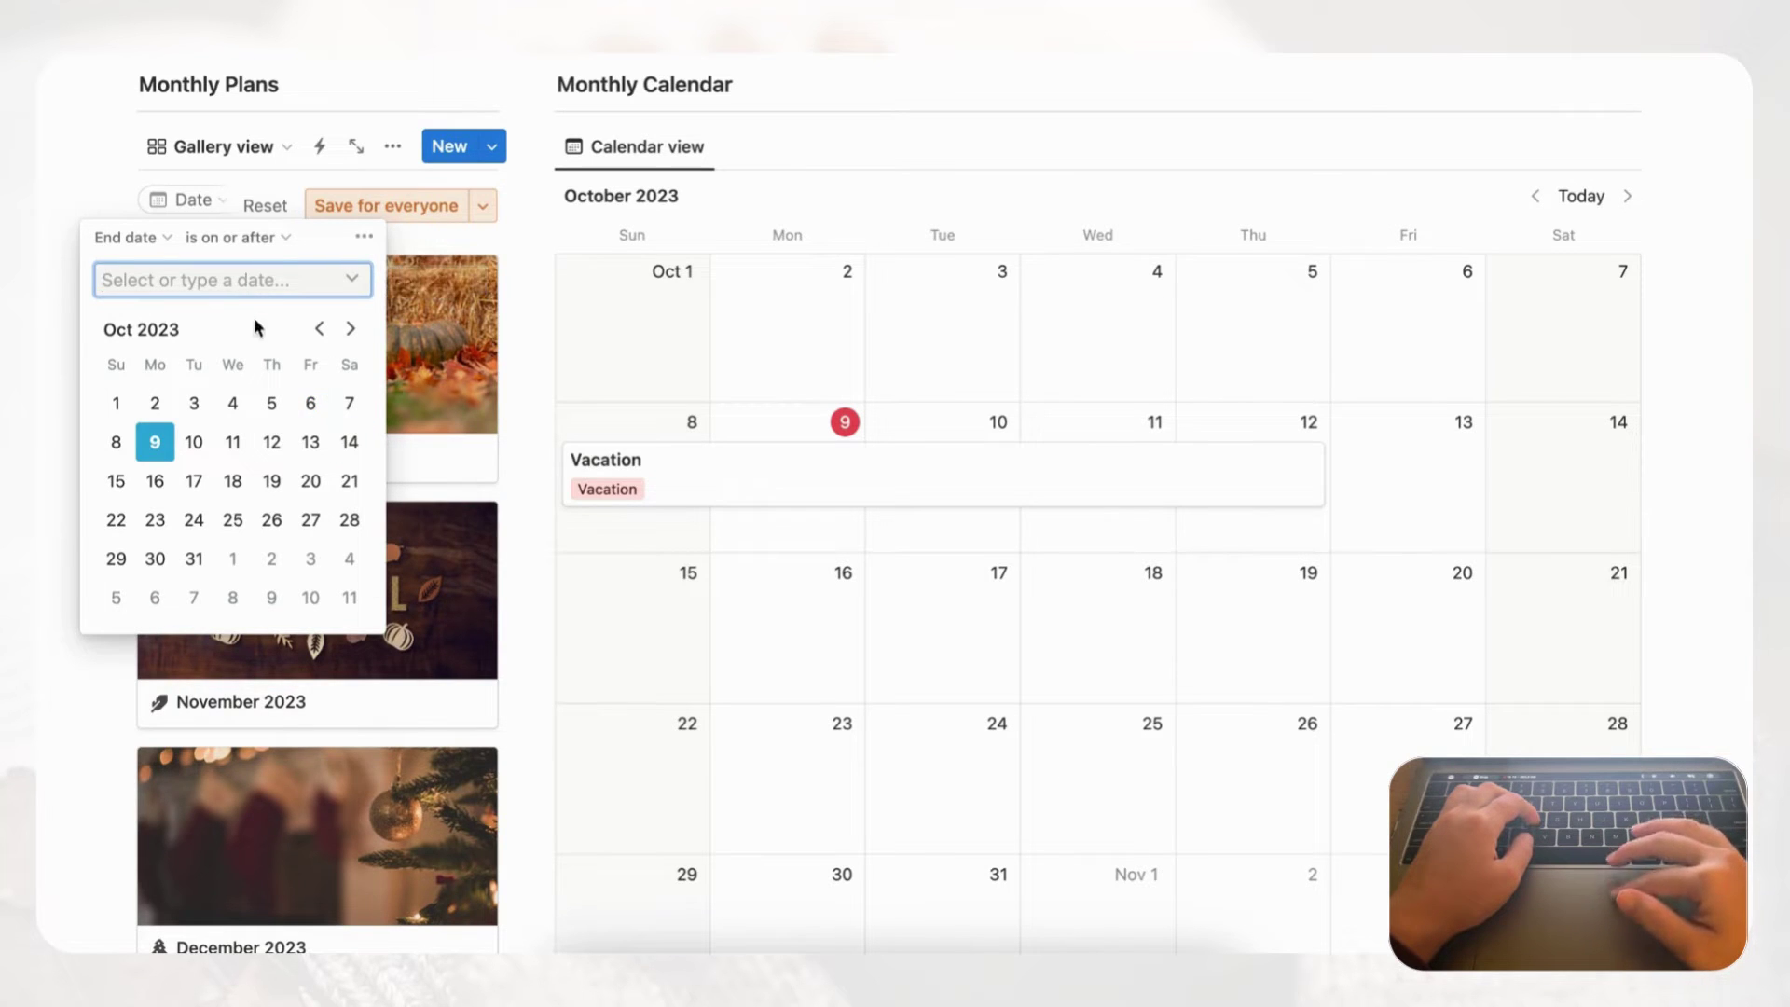
click(354, 280)
click(259, 326)
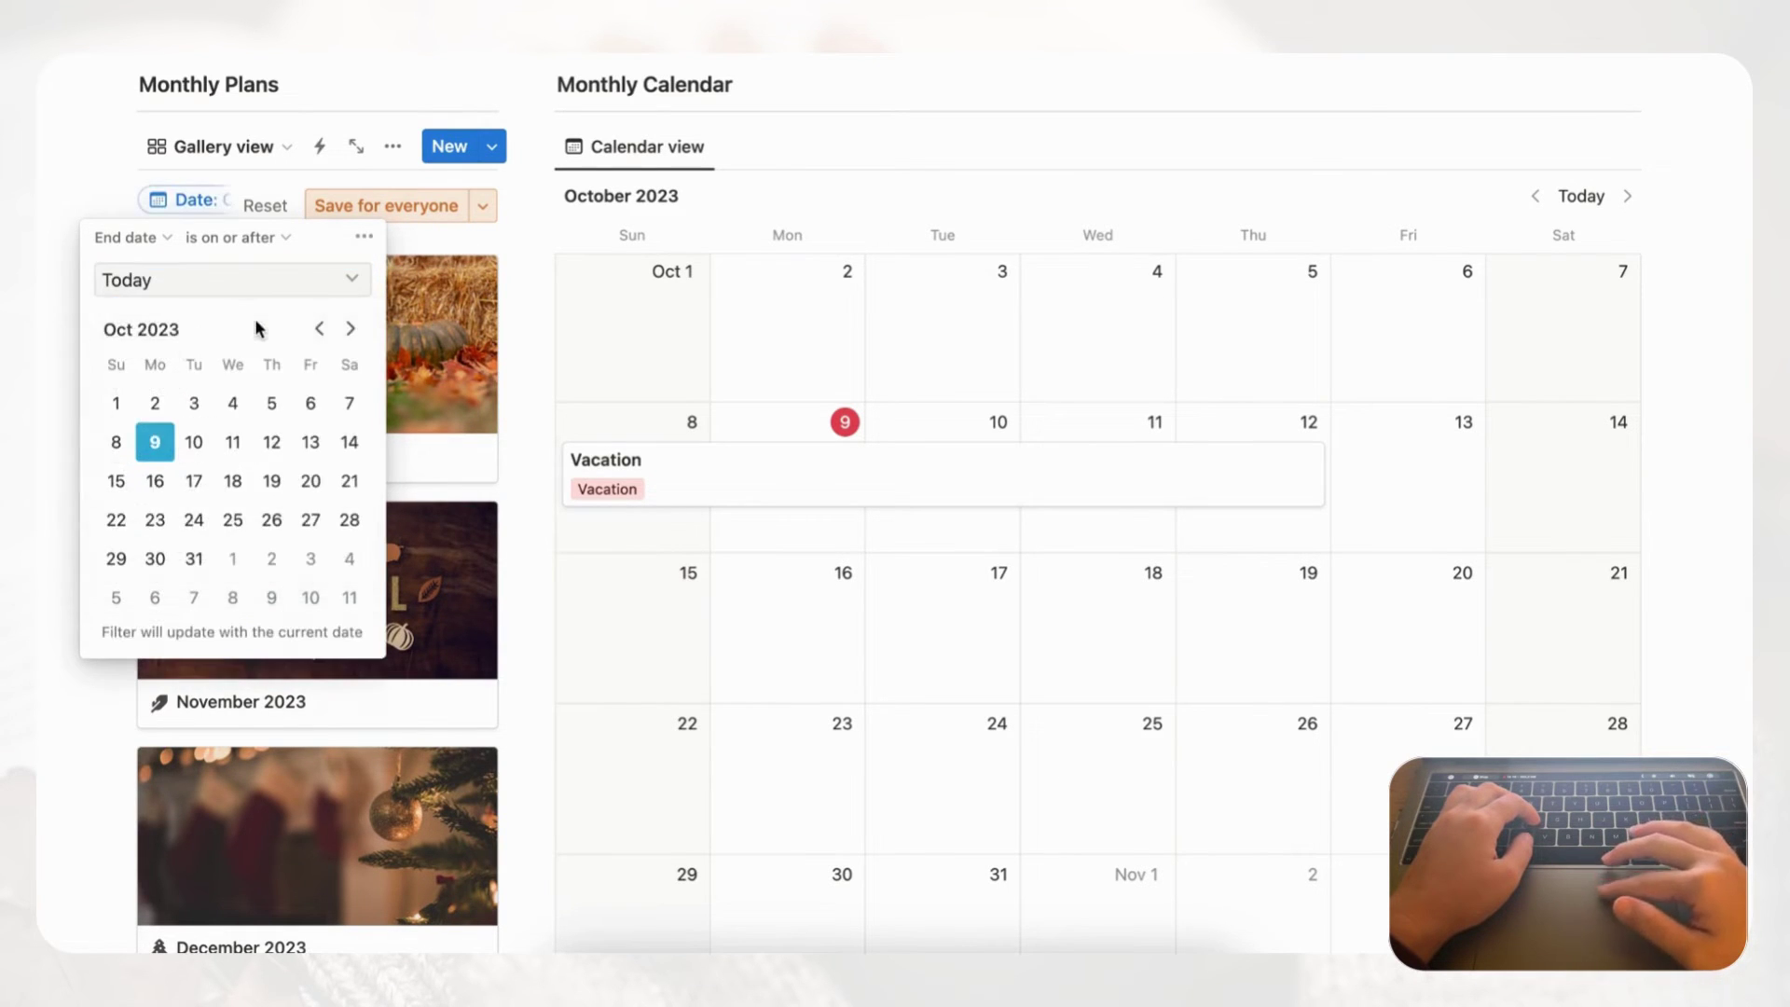
click(373, 207)
- Sort the Monthly Plans gallery by Date in descending order and save the sort for everyone
scroll(398, 215, up, 1)
click(393, 179)
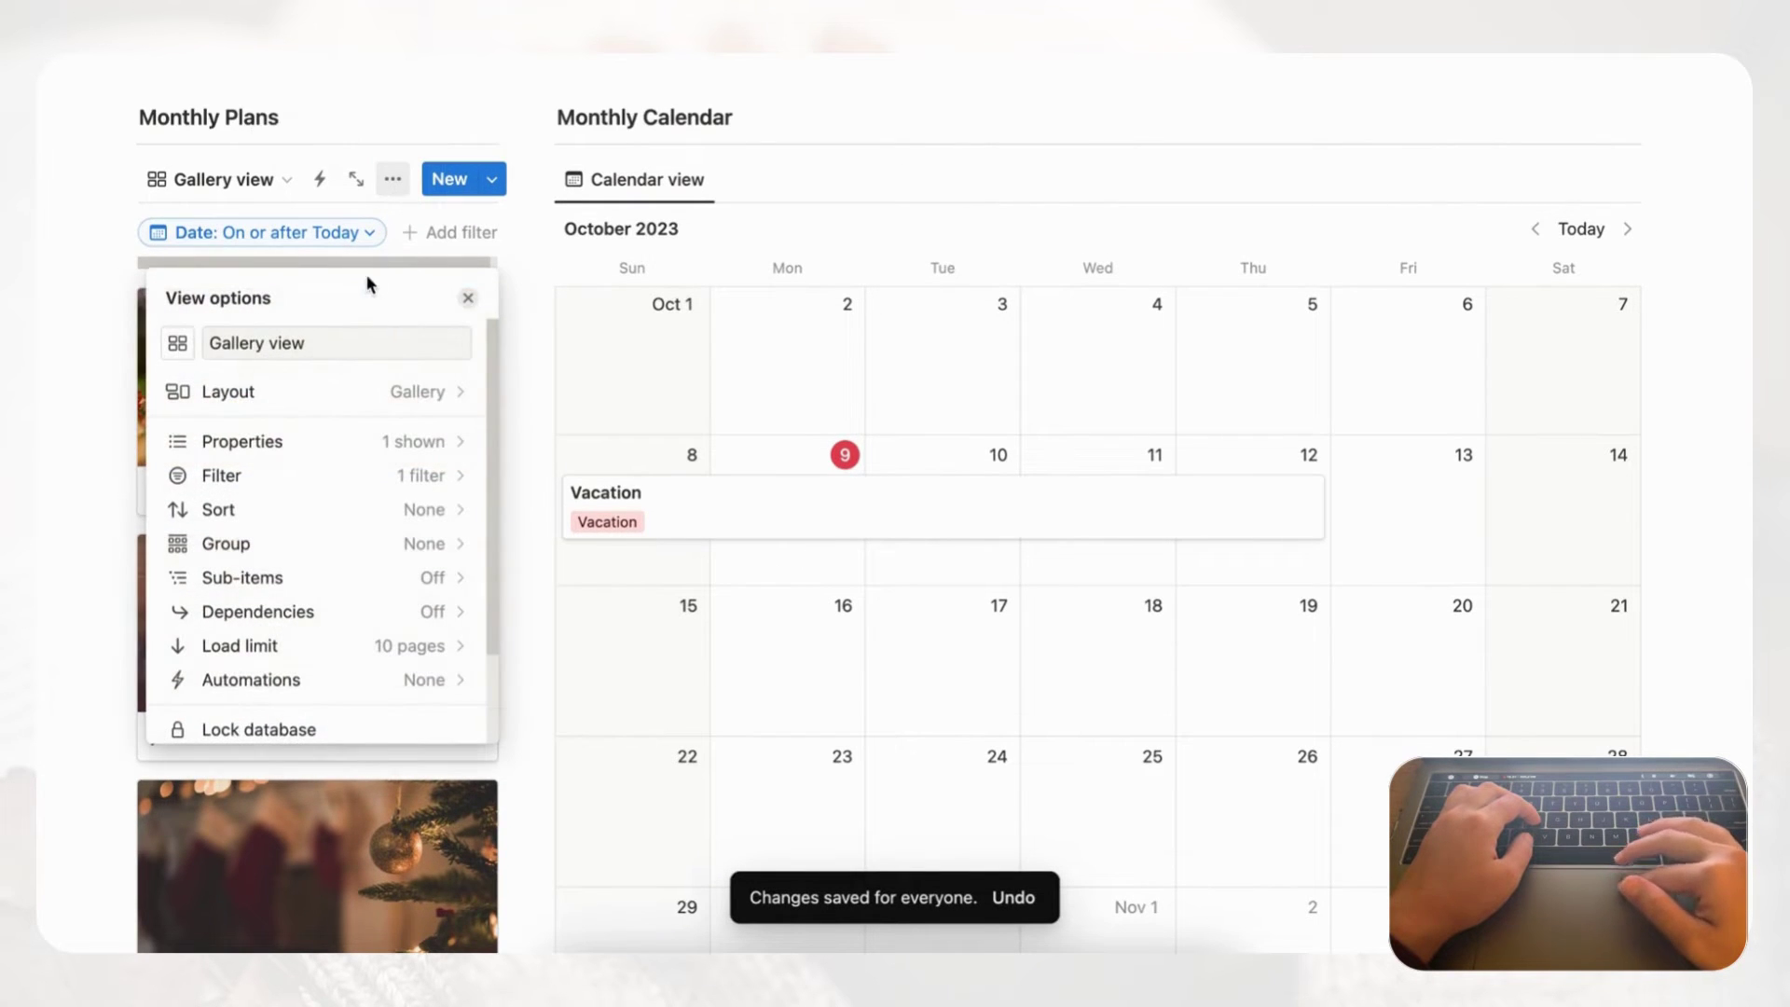
click(347, 520)
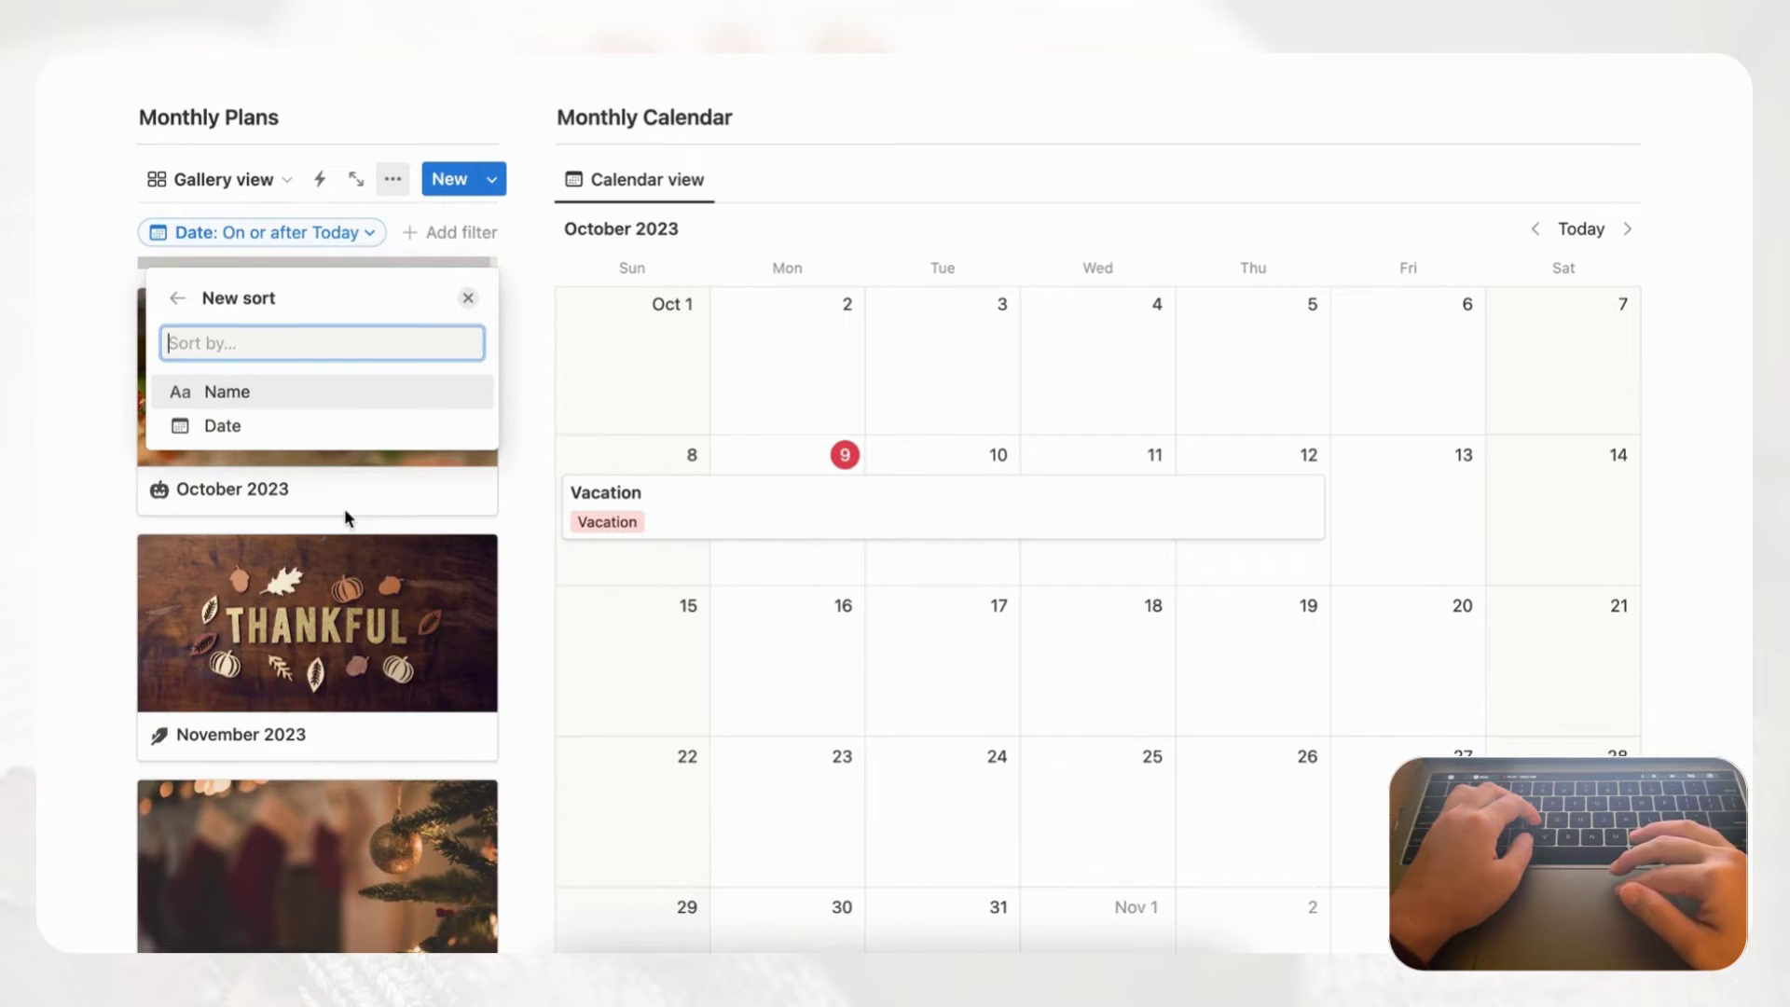
click(268, 430)
click(371, 359)
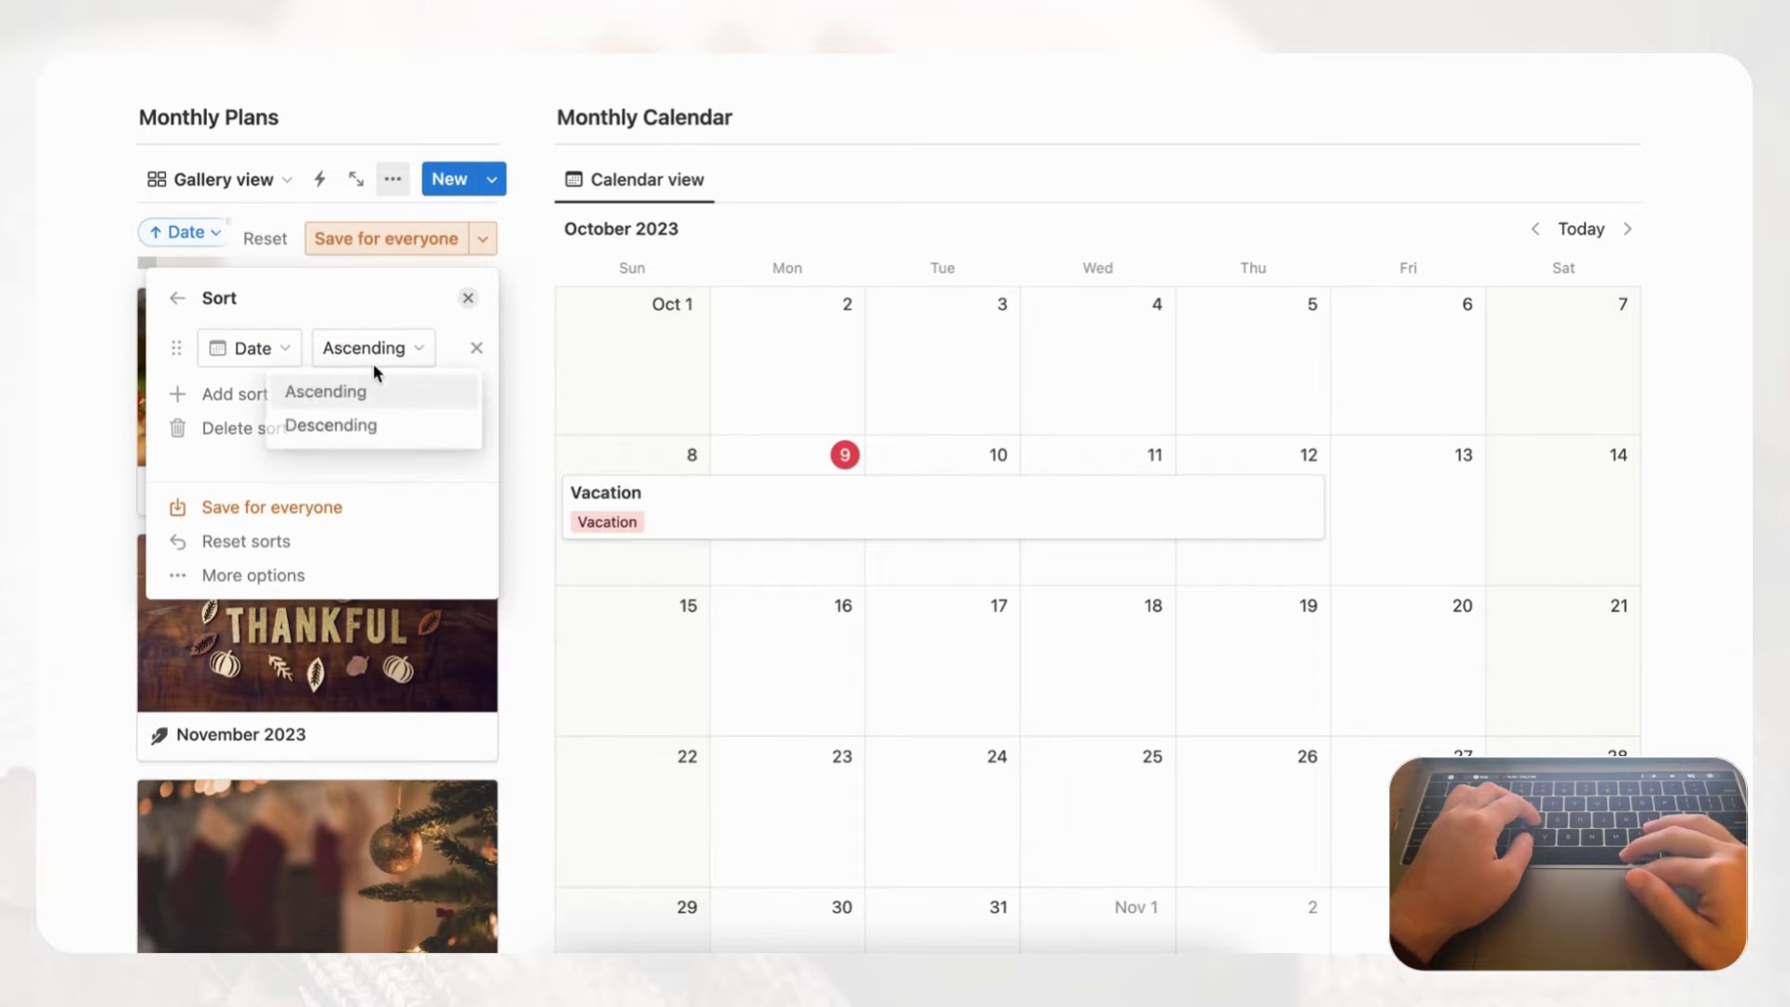
click(374, 426)
click(405, 250)
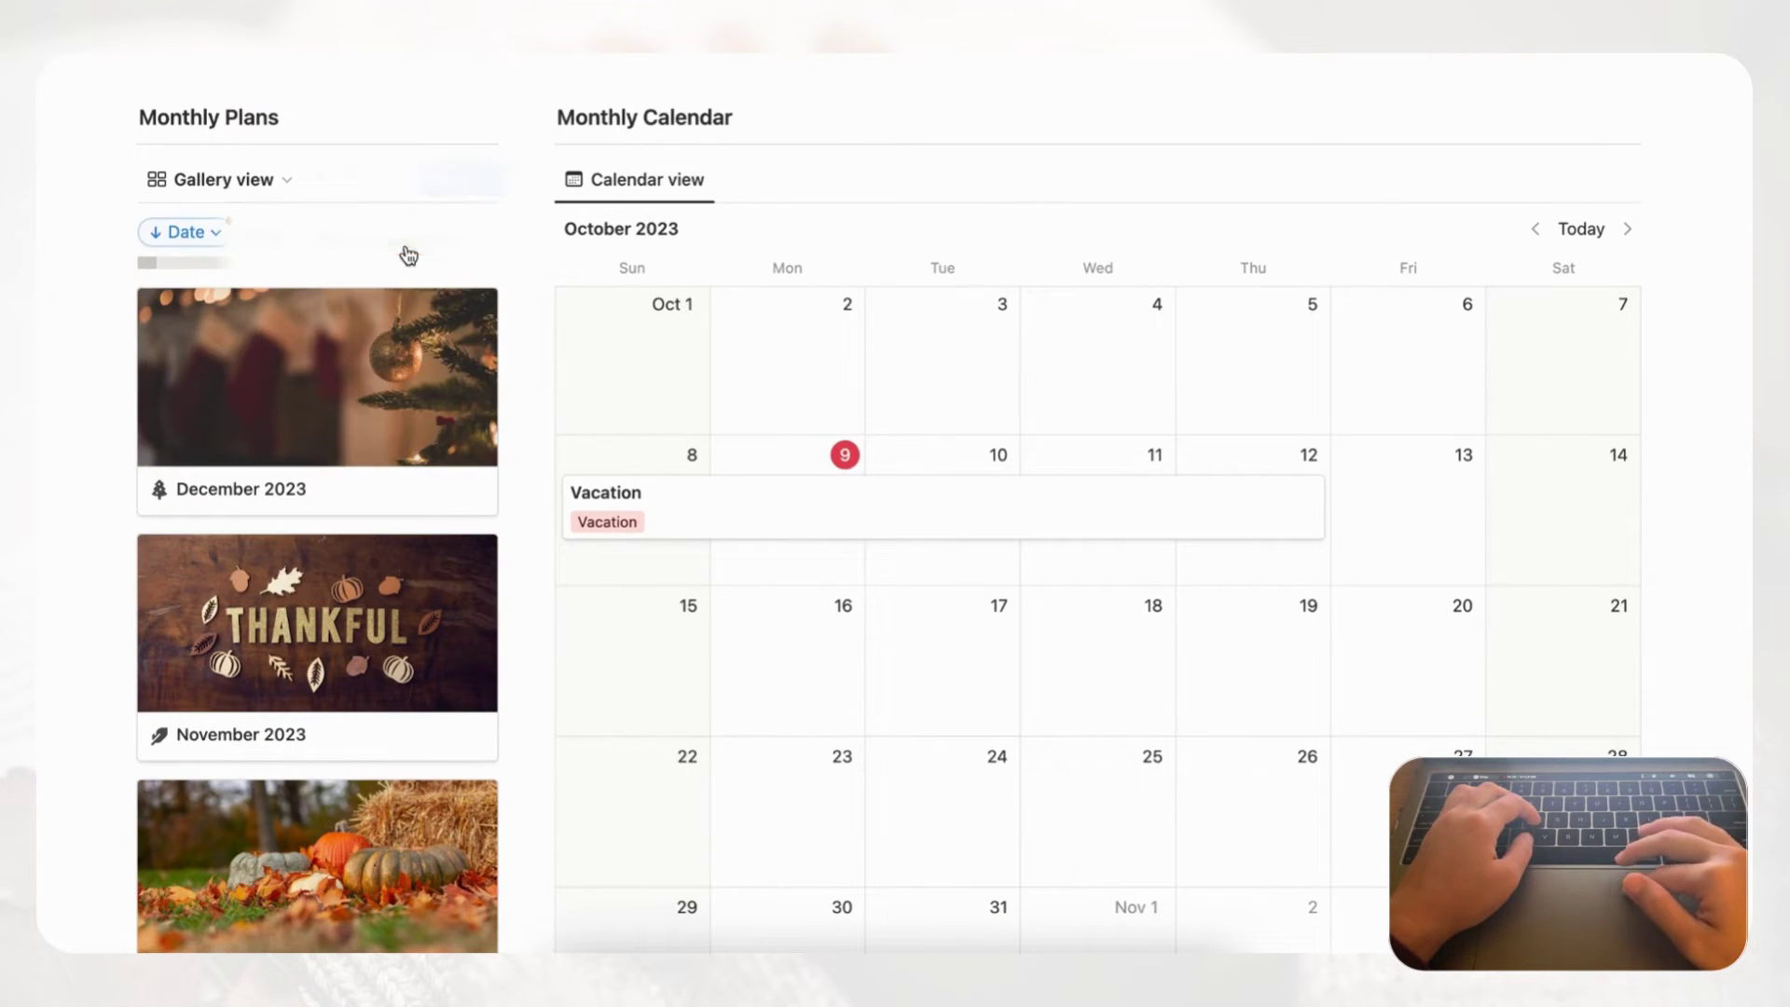
click(399, 239)
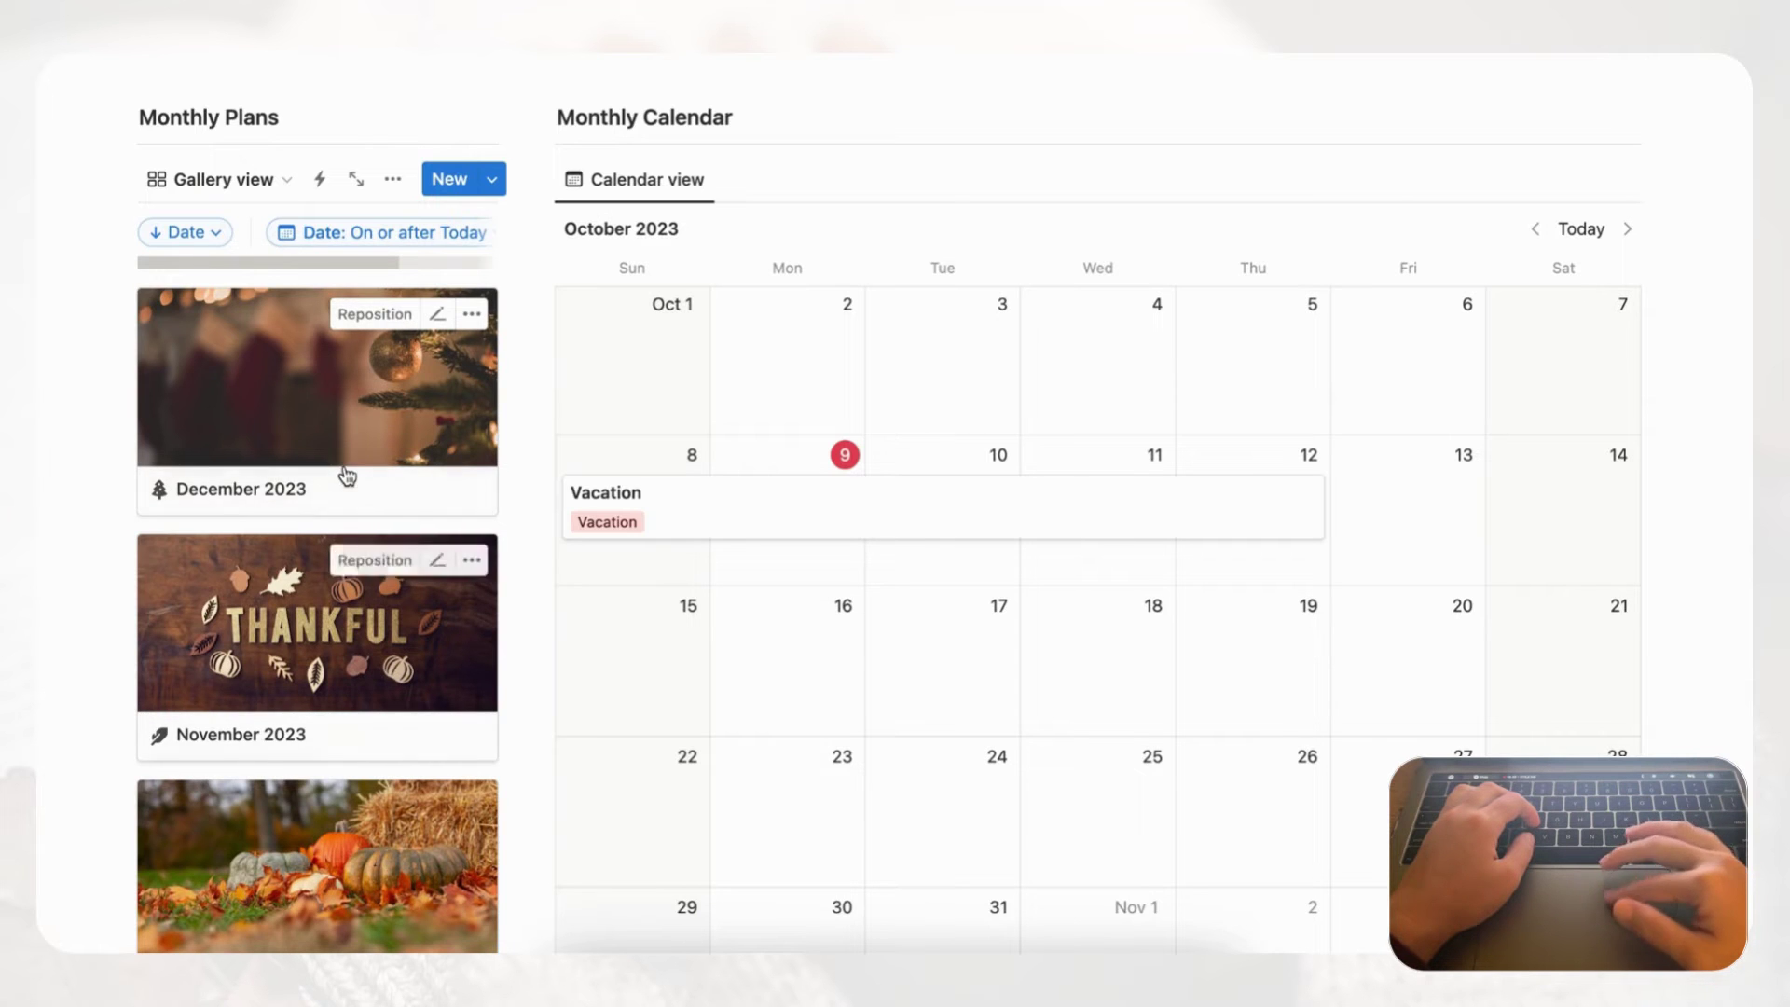
scroll(343, 474, down, 1)
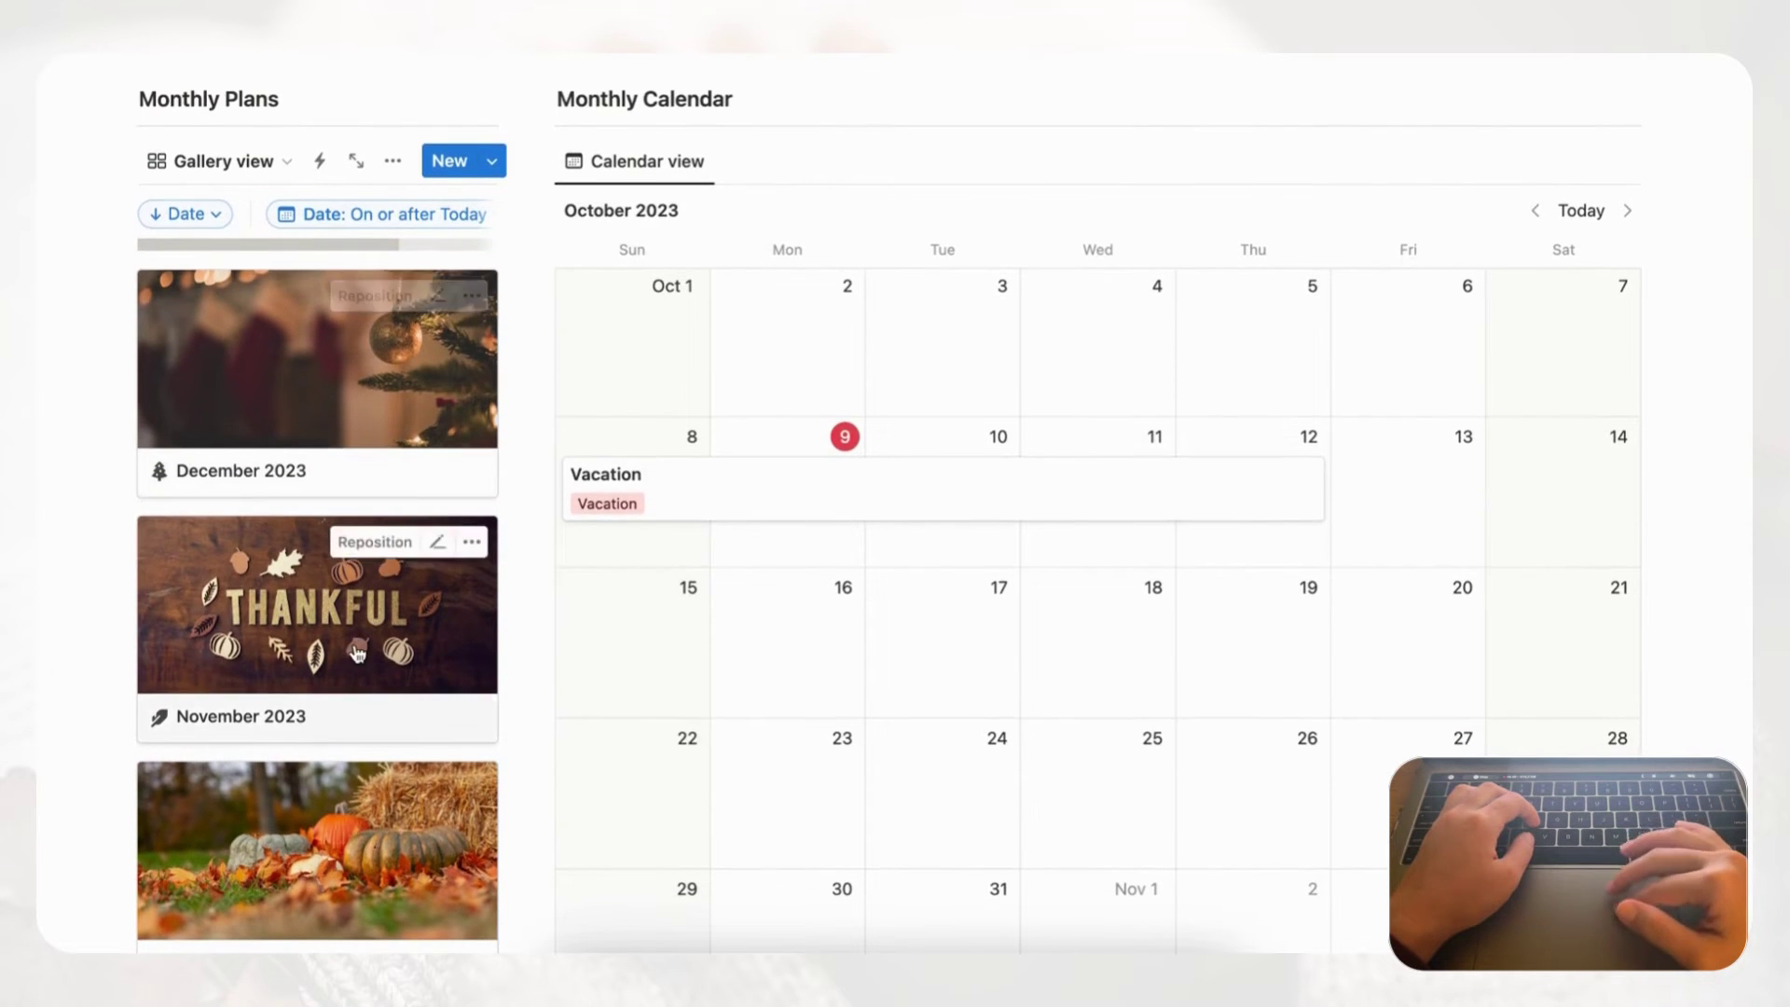
scroll(347, 484, down, 5)
scroll(343, 717, up, 7)
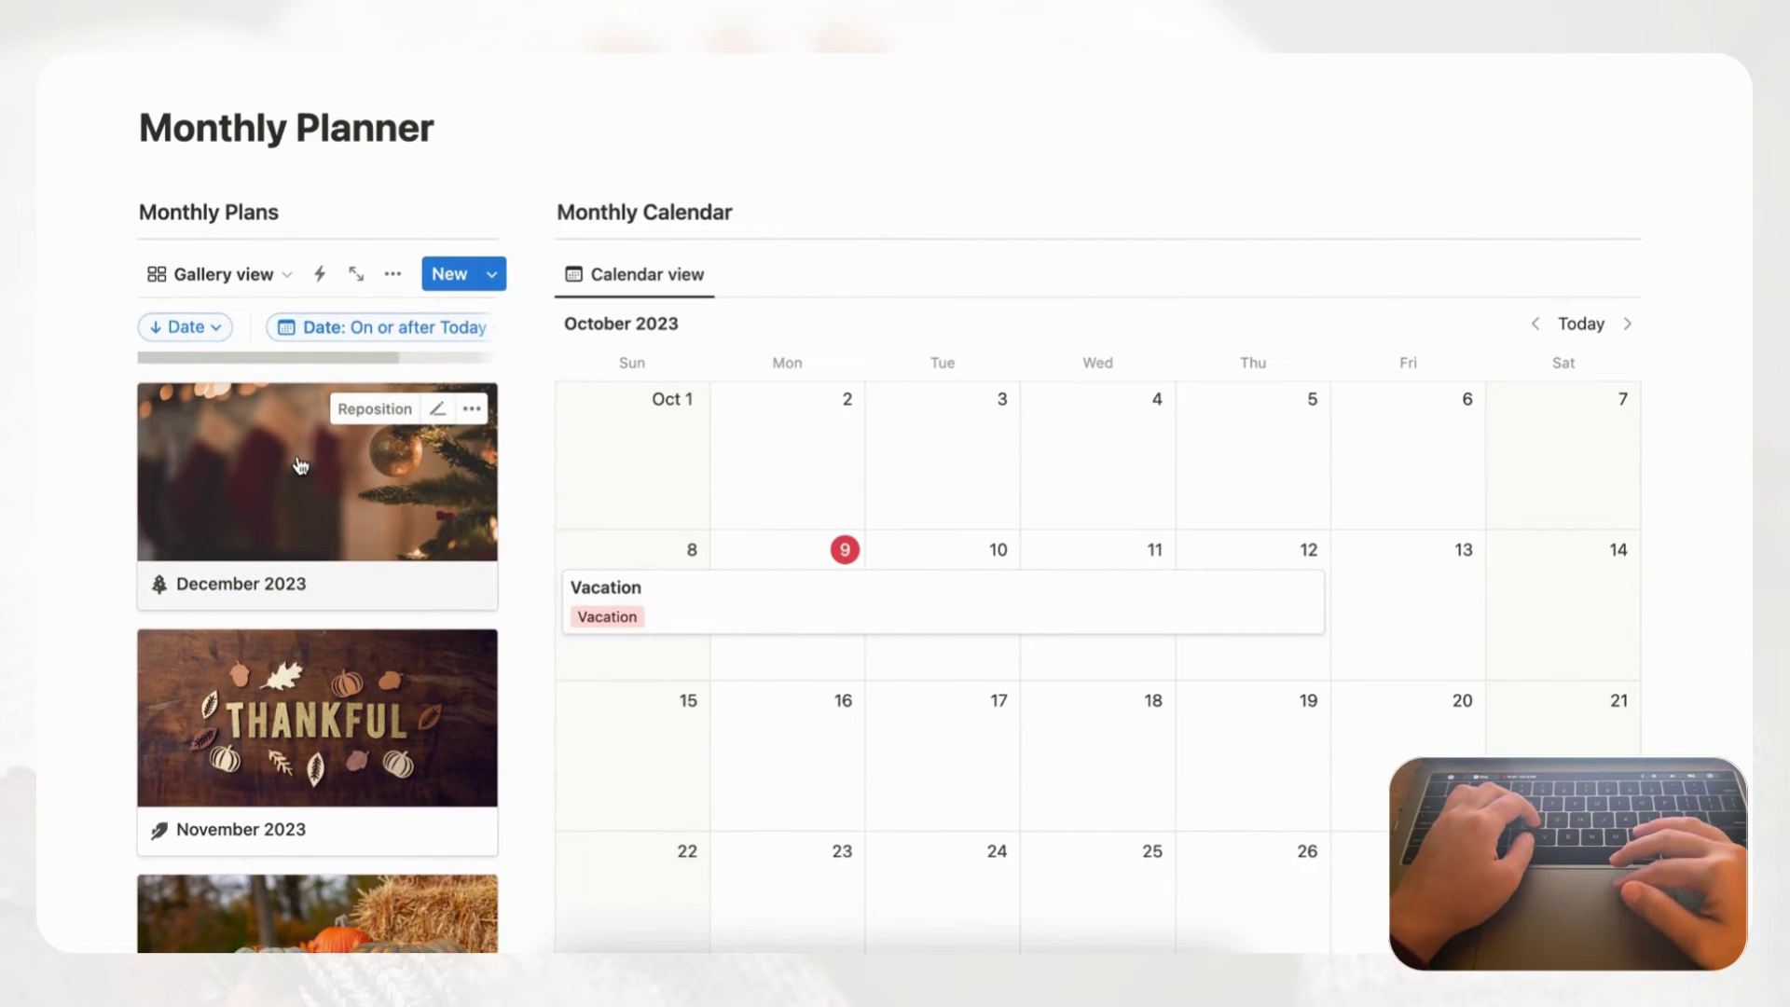
scroll(316, 494, down, 5)
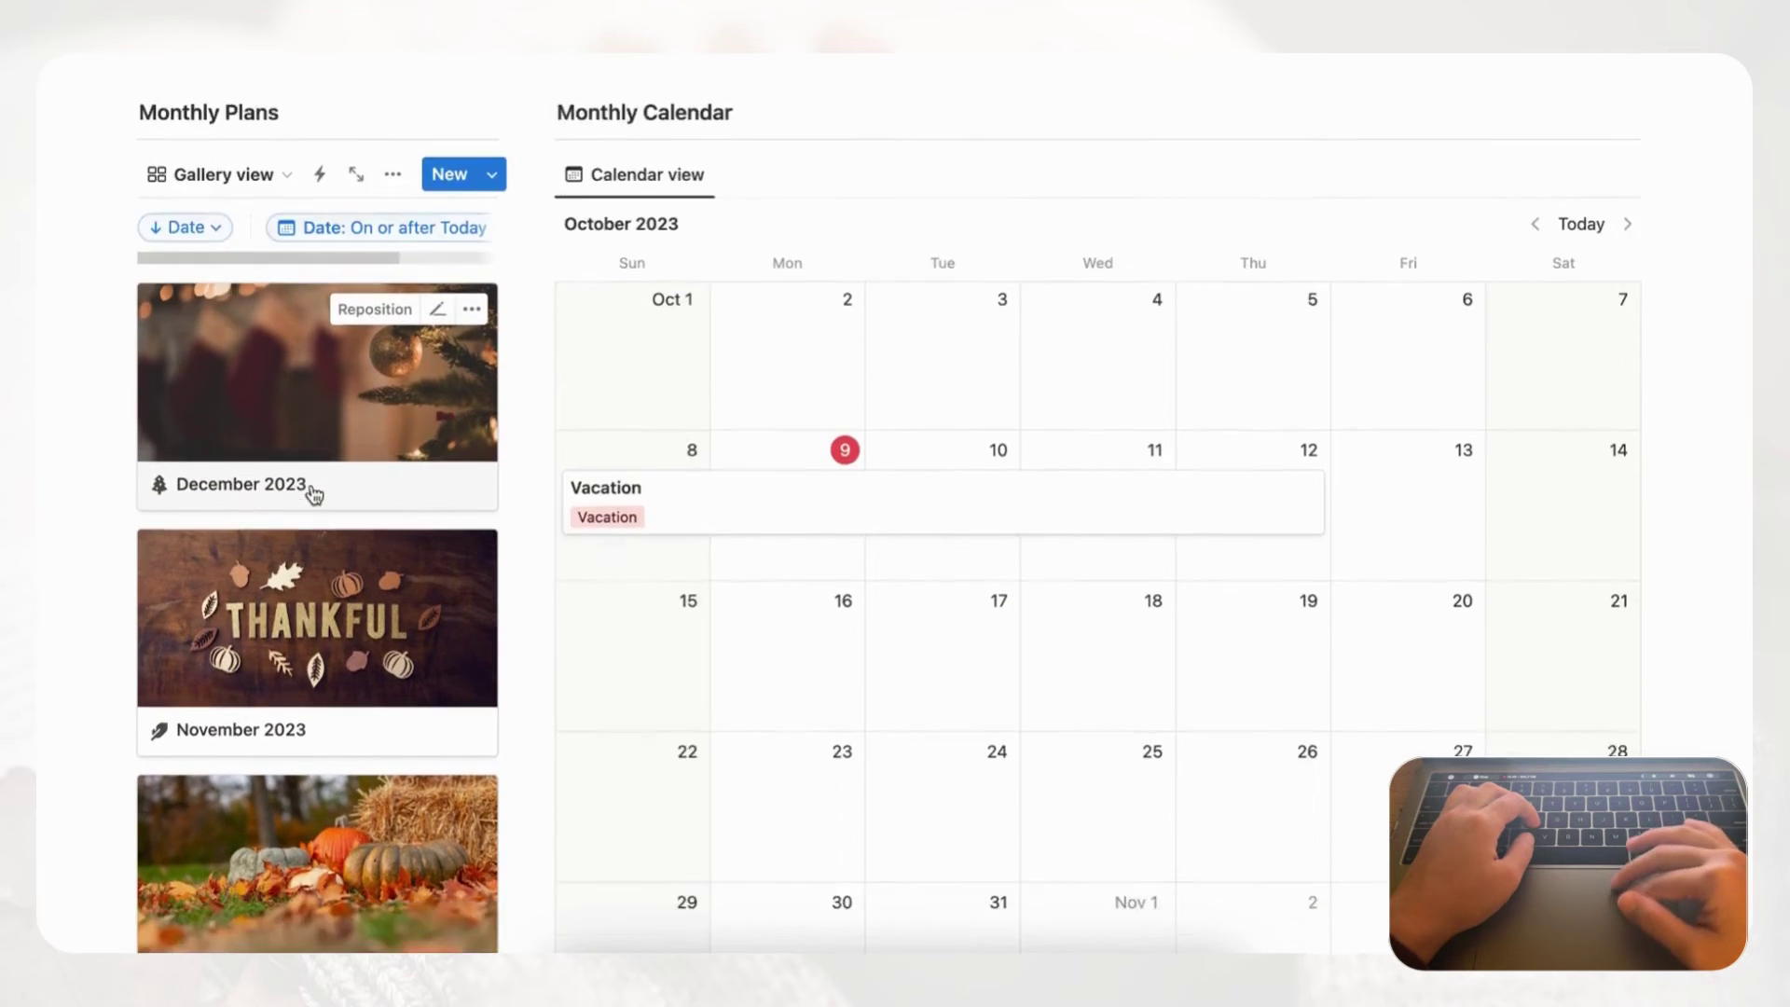